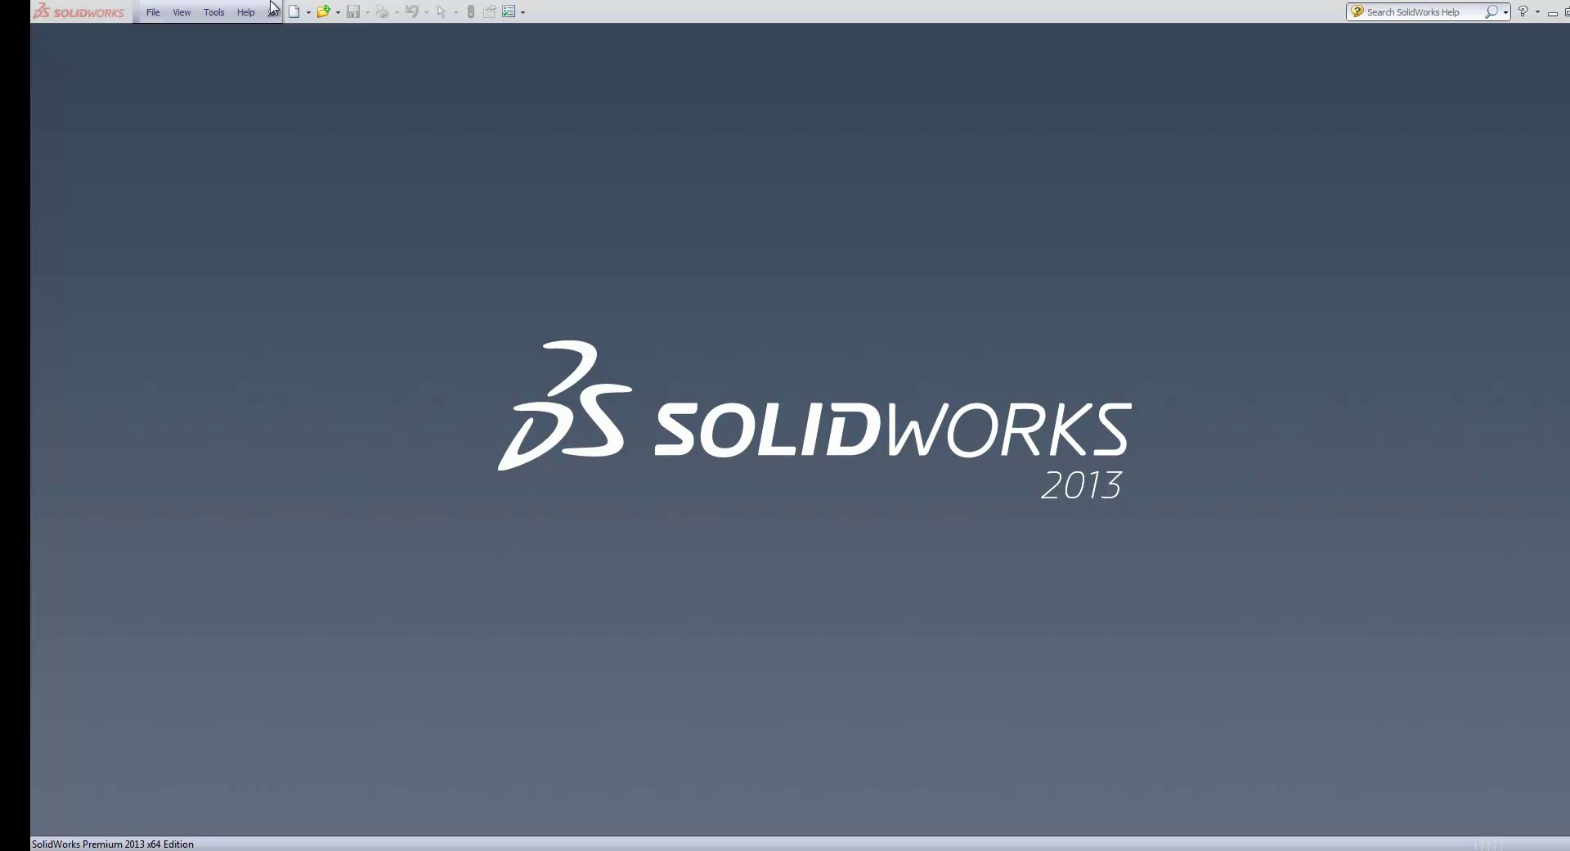
- Check CircuitWorks in the Add-Ins dialog to enable the add-in
{"action": "left_click", "coordinate": [523, 12]}
{"action": "left_click", "coordinate": [544, 47]}
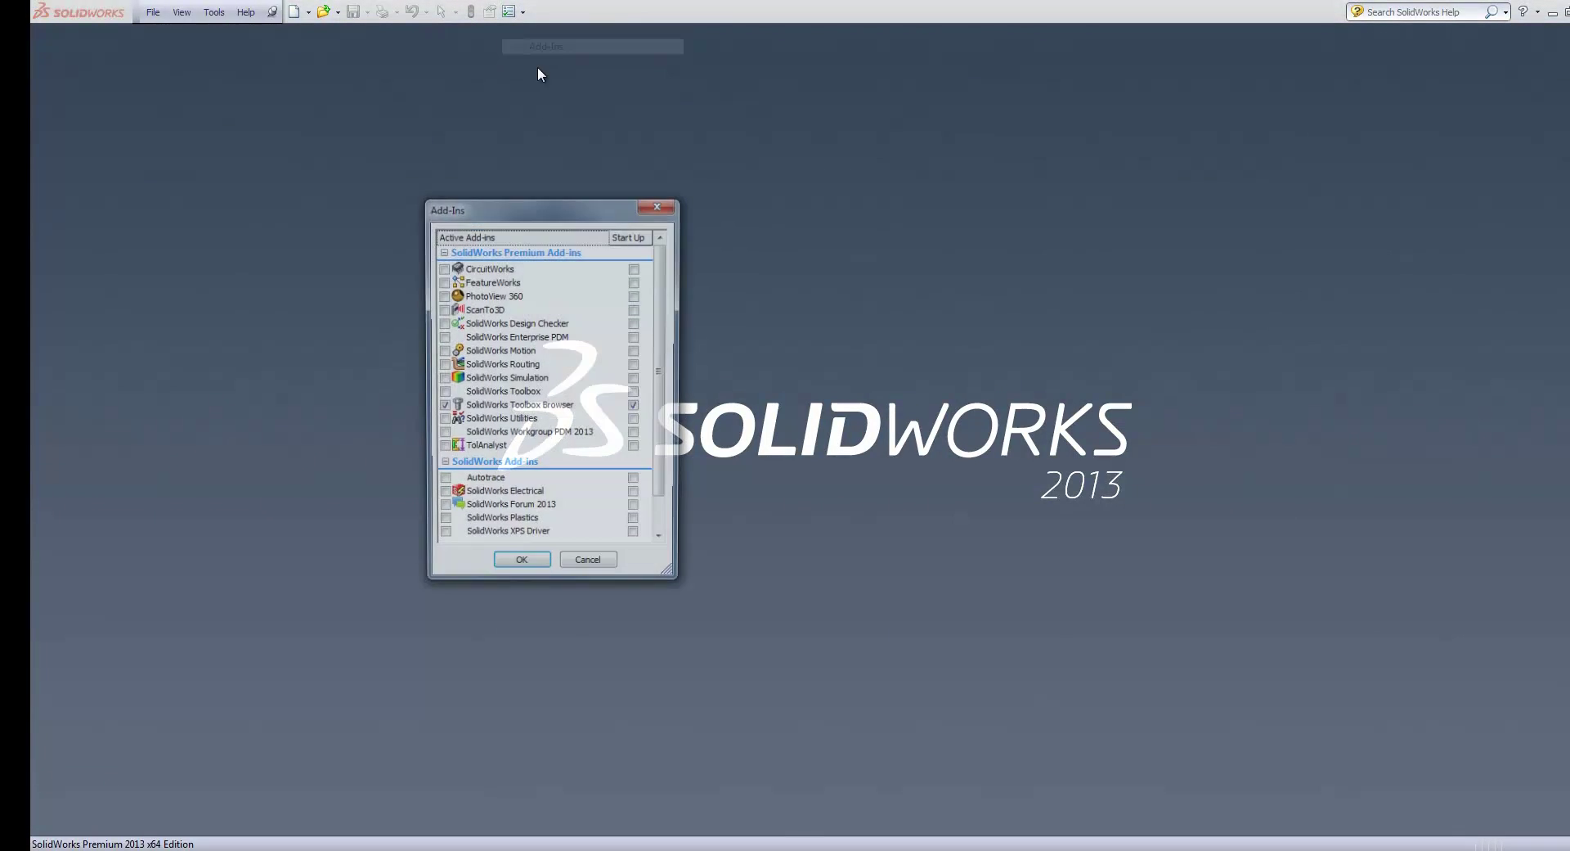
{"action": "left_click", "coordinate": [442, 268]}
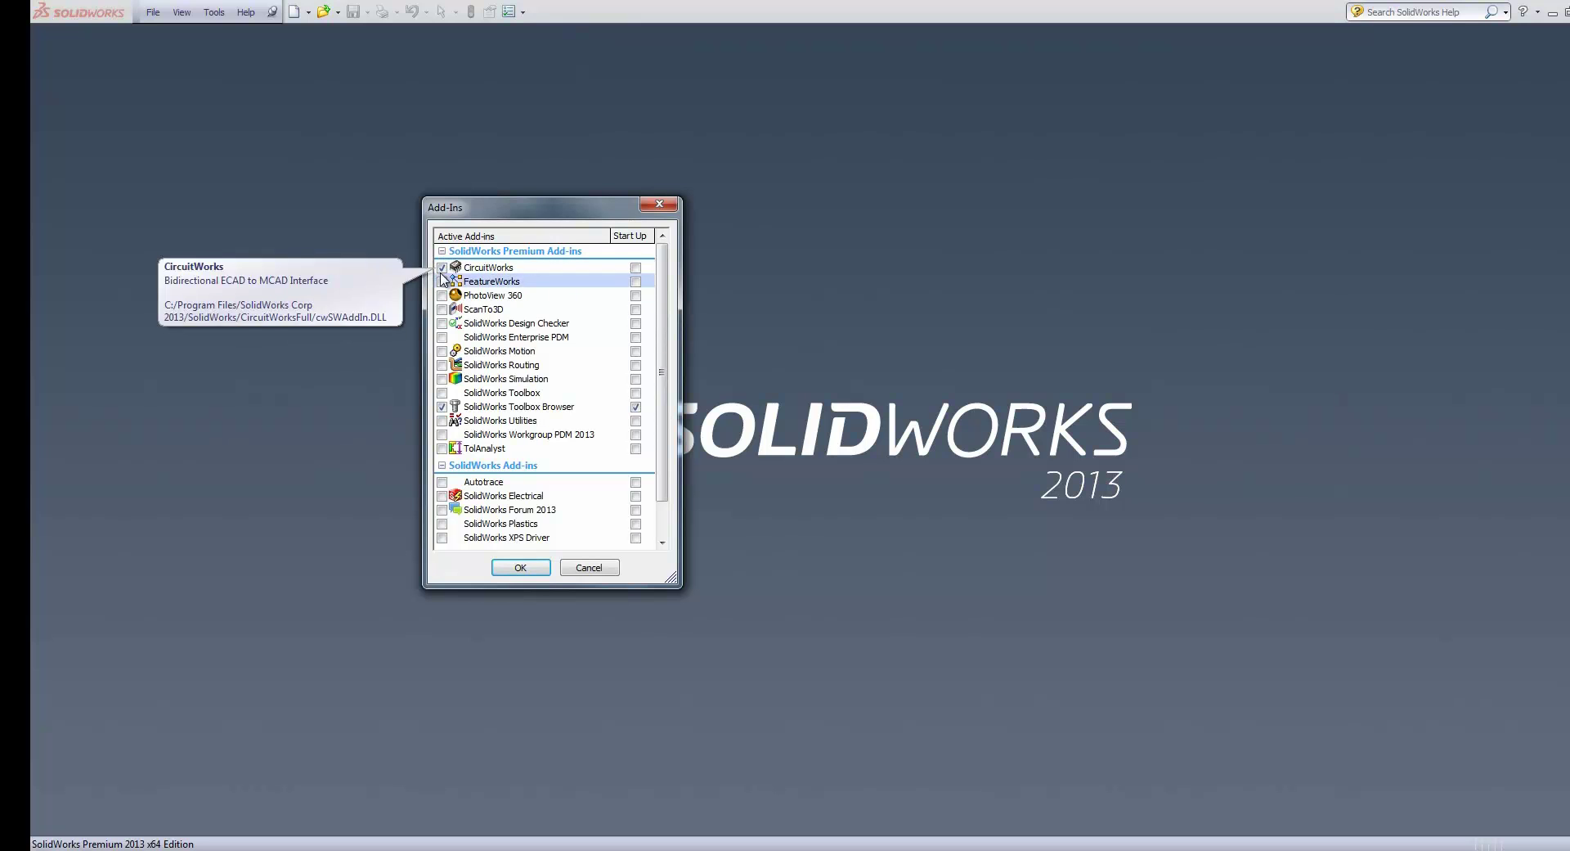
{"action": "left_click", "coordinate": [520, 567]}
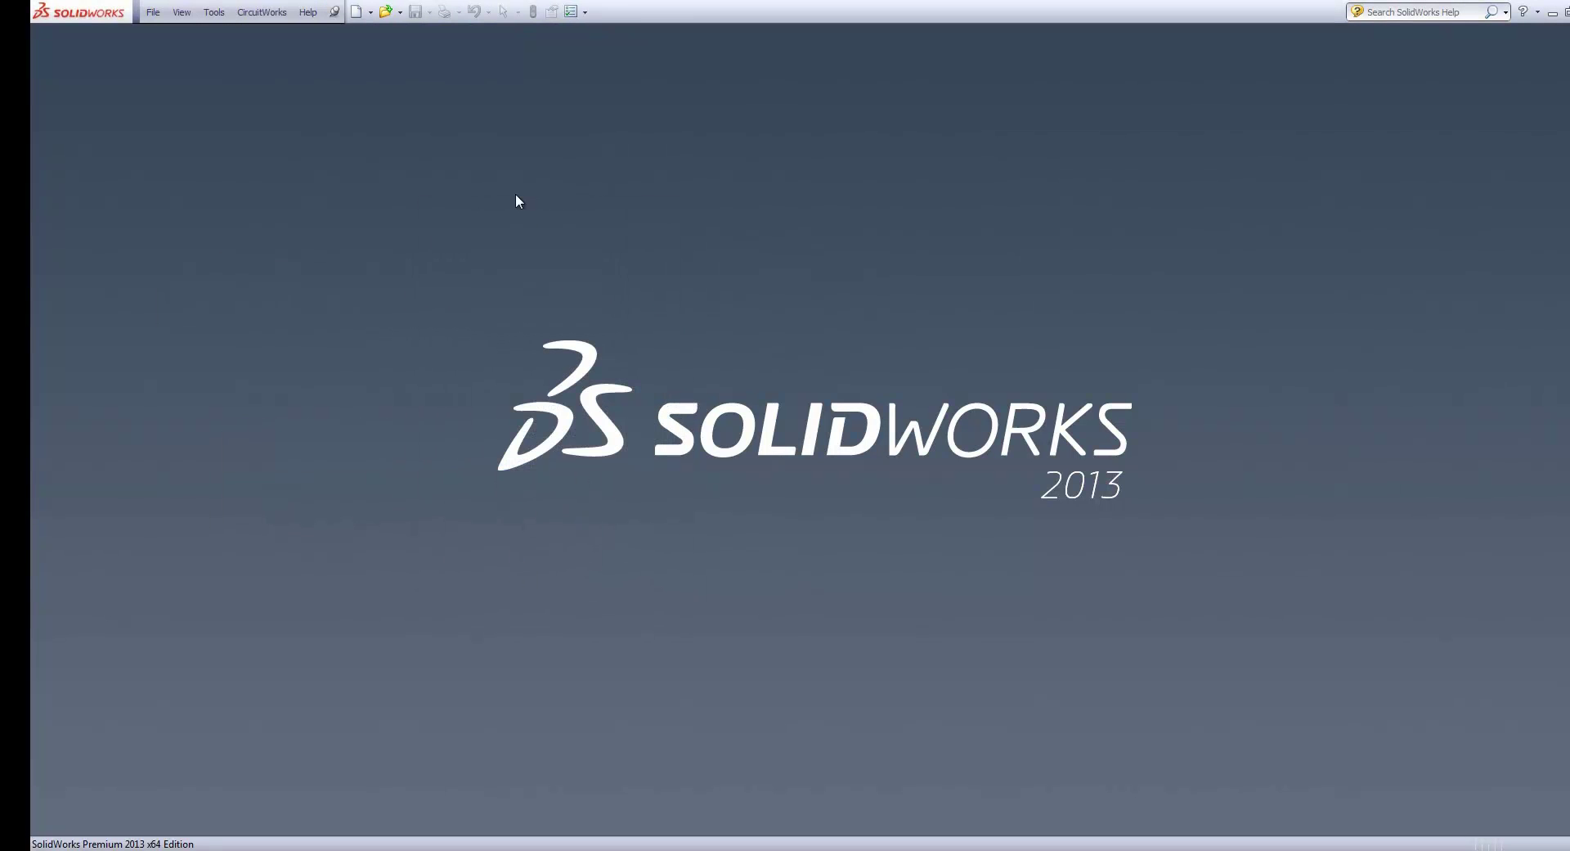
- Load cellphone.emn through CircuitWorks' Open ECAD File command
{"action": "left_click", "coordinate": [275, 13]}
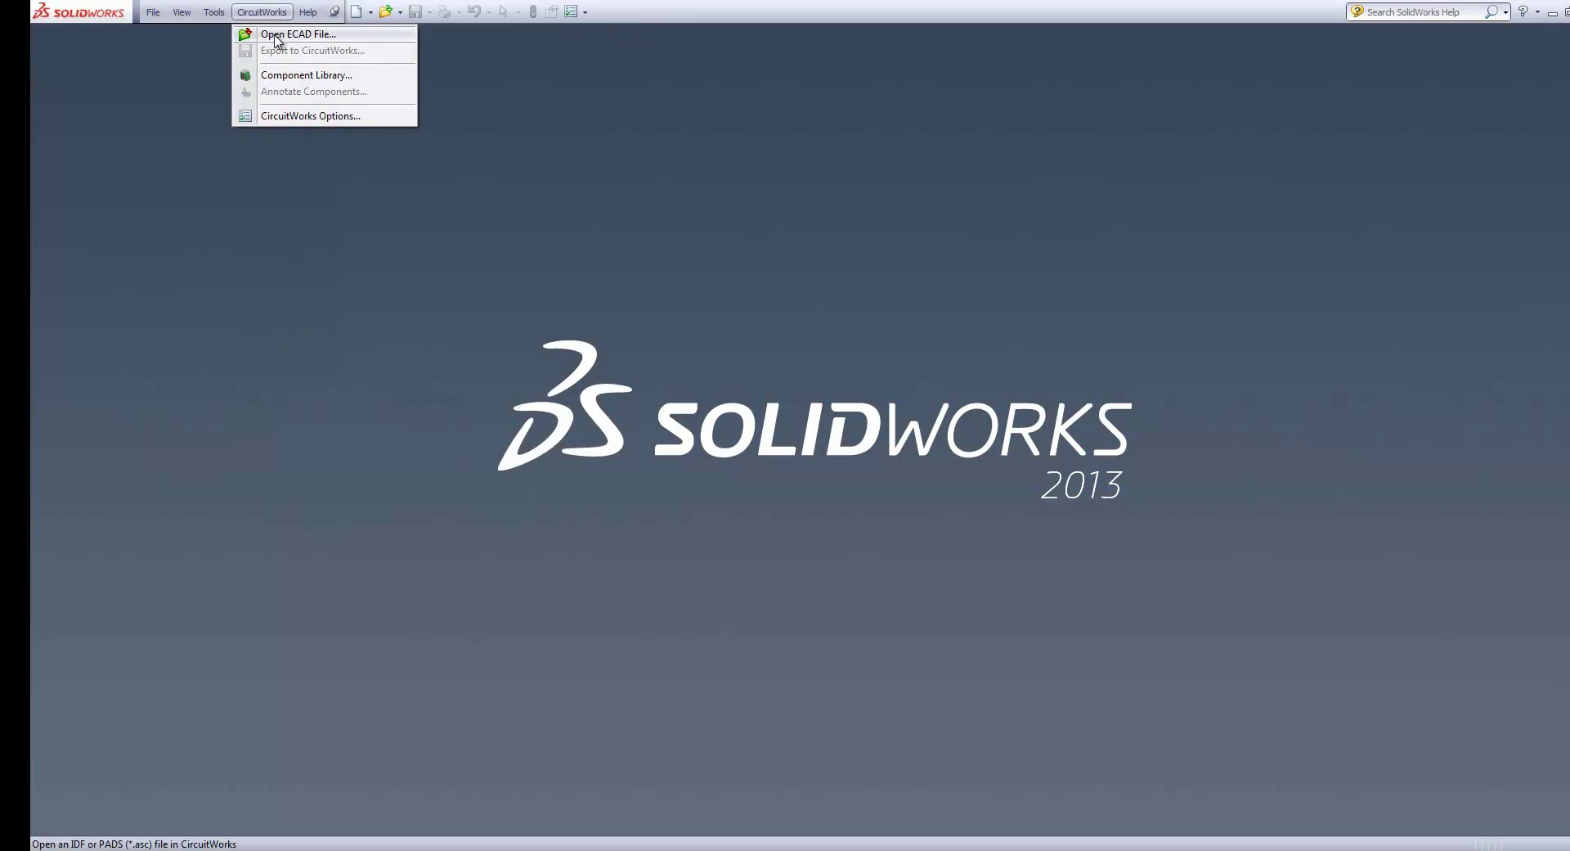
{"action": "left_click", "coordinate": [279, 37]}
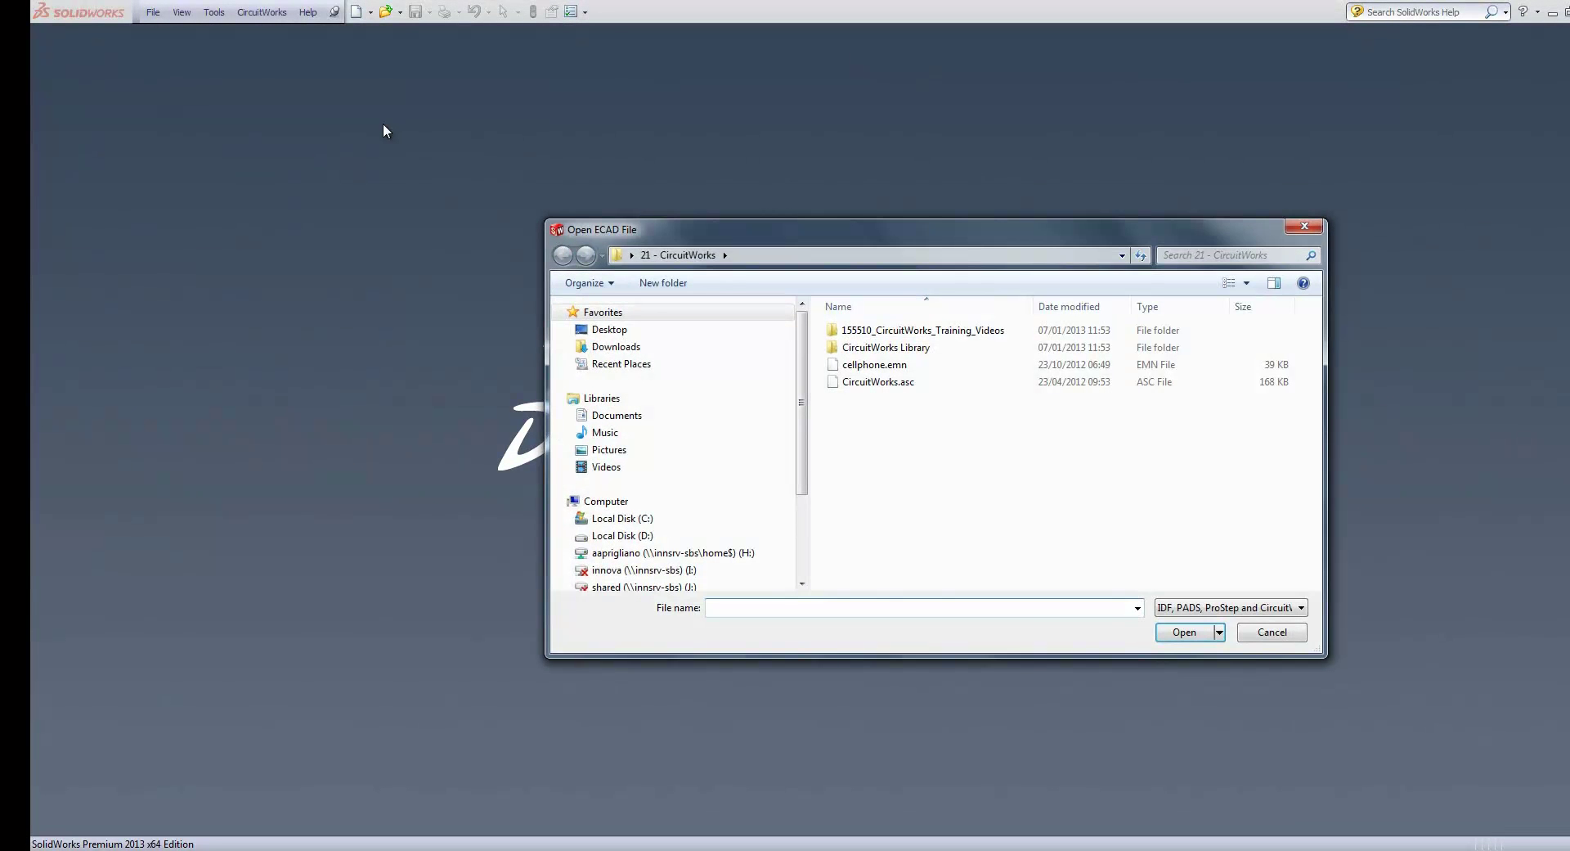
{"action": "left_click", "coordinate": [889, 368]}
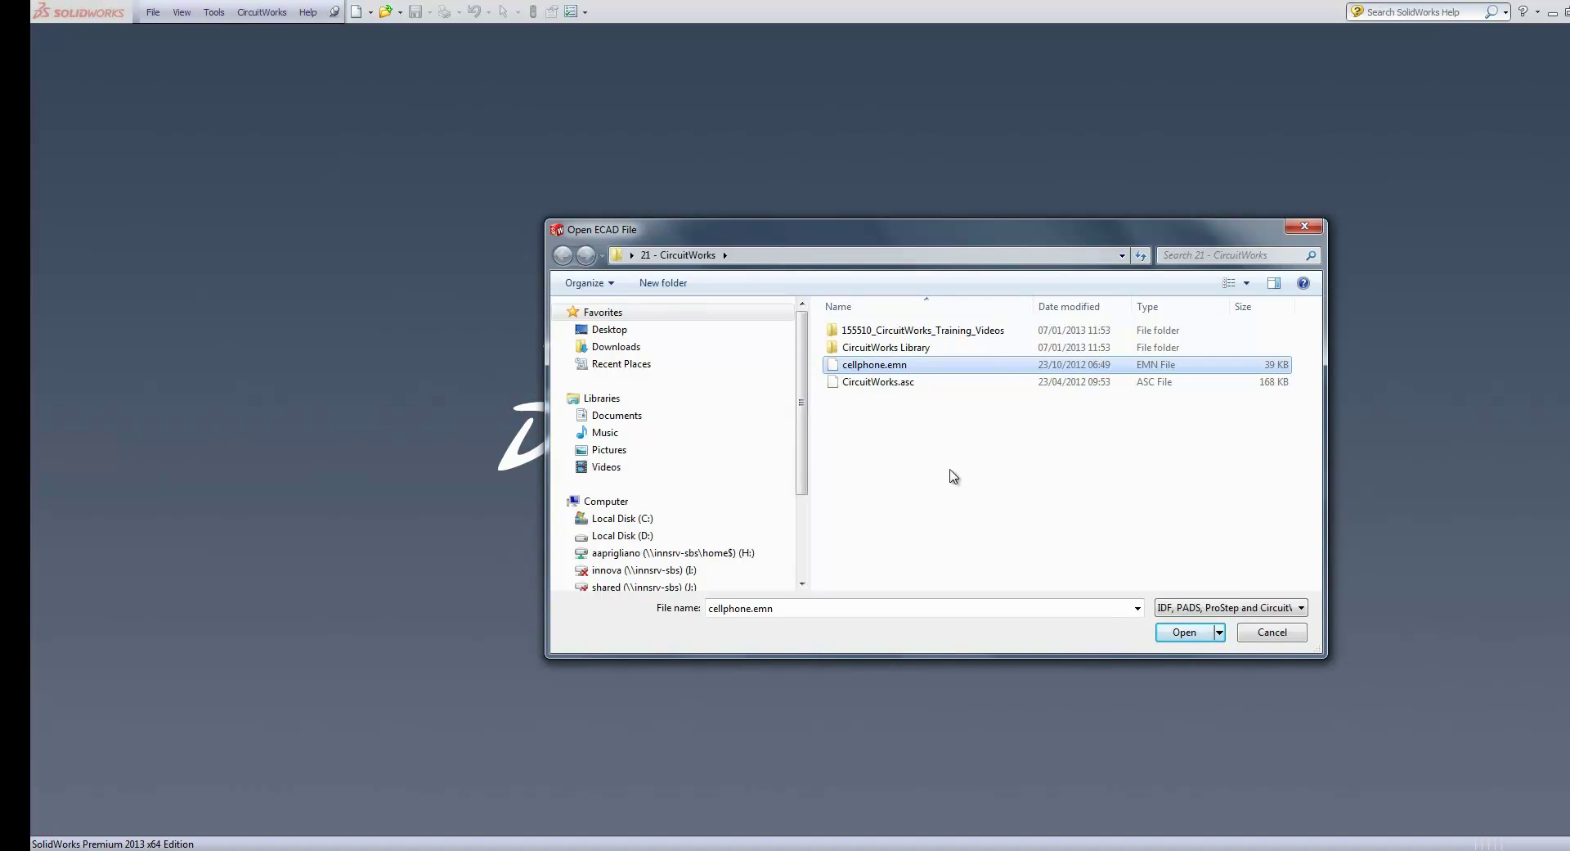
{"action": "left_click", "coordinate": [1183, 631]}
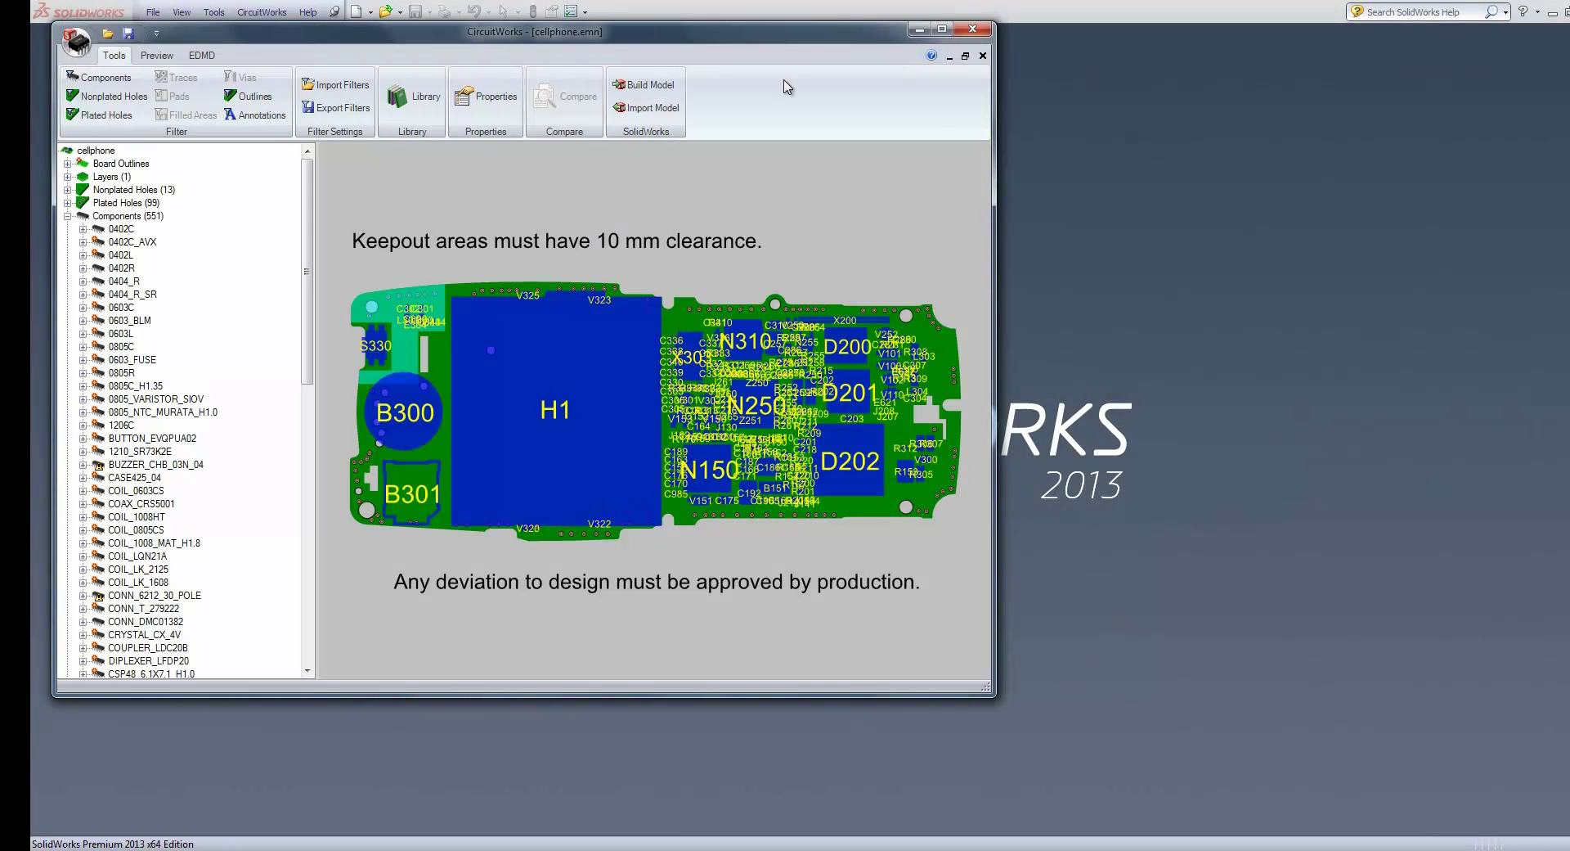
- Reposition the CircuitWorks window, browse its application menu and ribbon tabs, and collapse Components (551)
{"action": "left_click_drag", "start_coordinate": [627, 36], "coordinate": [823, 101]}
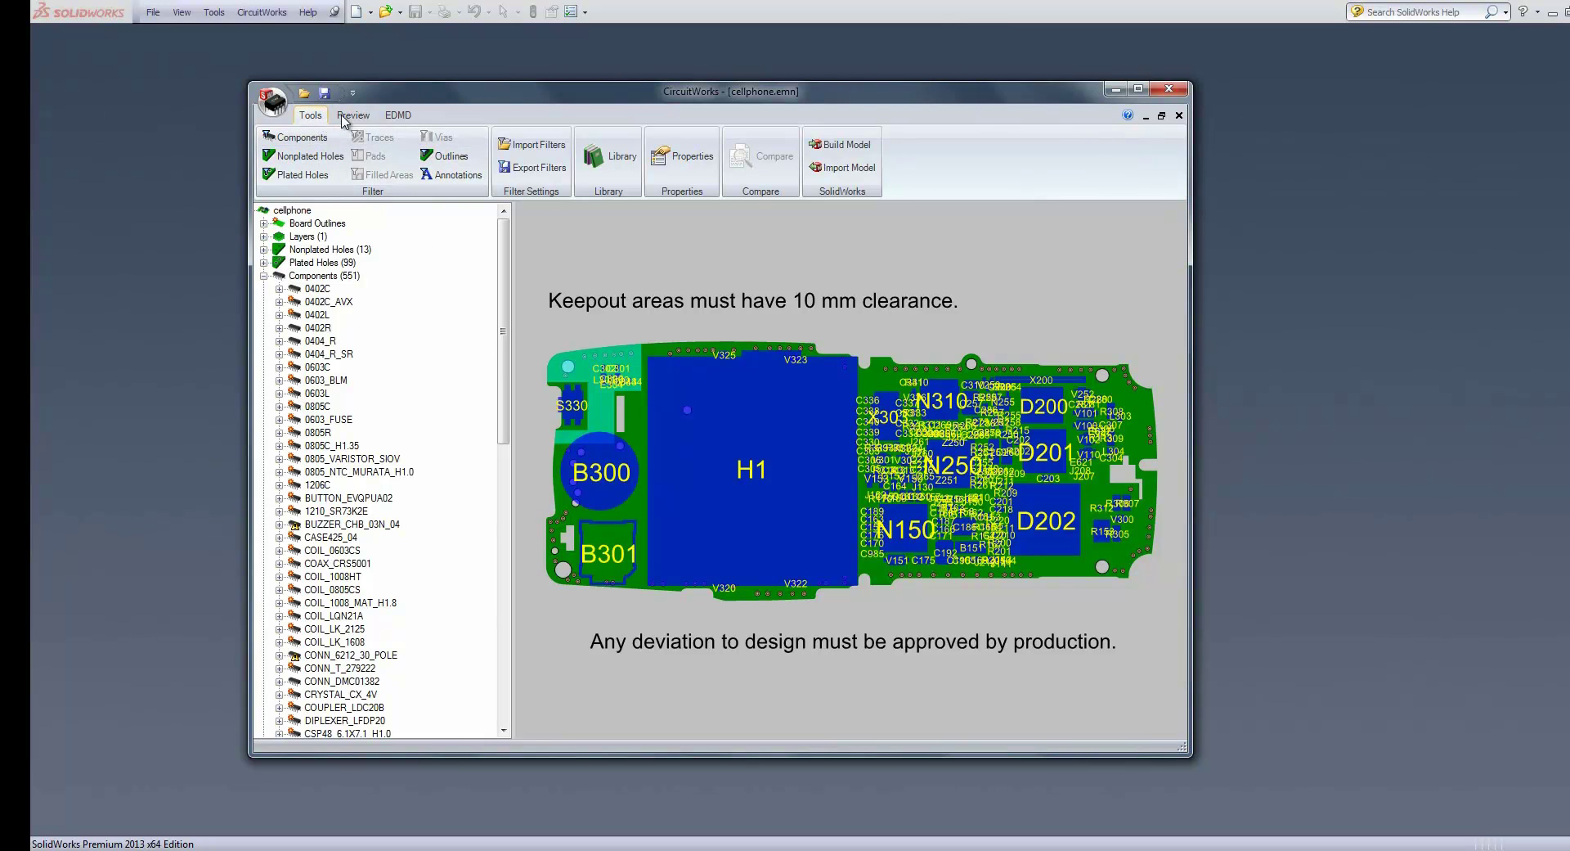
{"action": "left_click", "coordinate": [281, 108]}
{"action": "left_click", "coordinate": [281, 108]}
{"action": "left_click", "coordinate": [393, 115]}
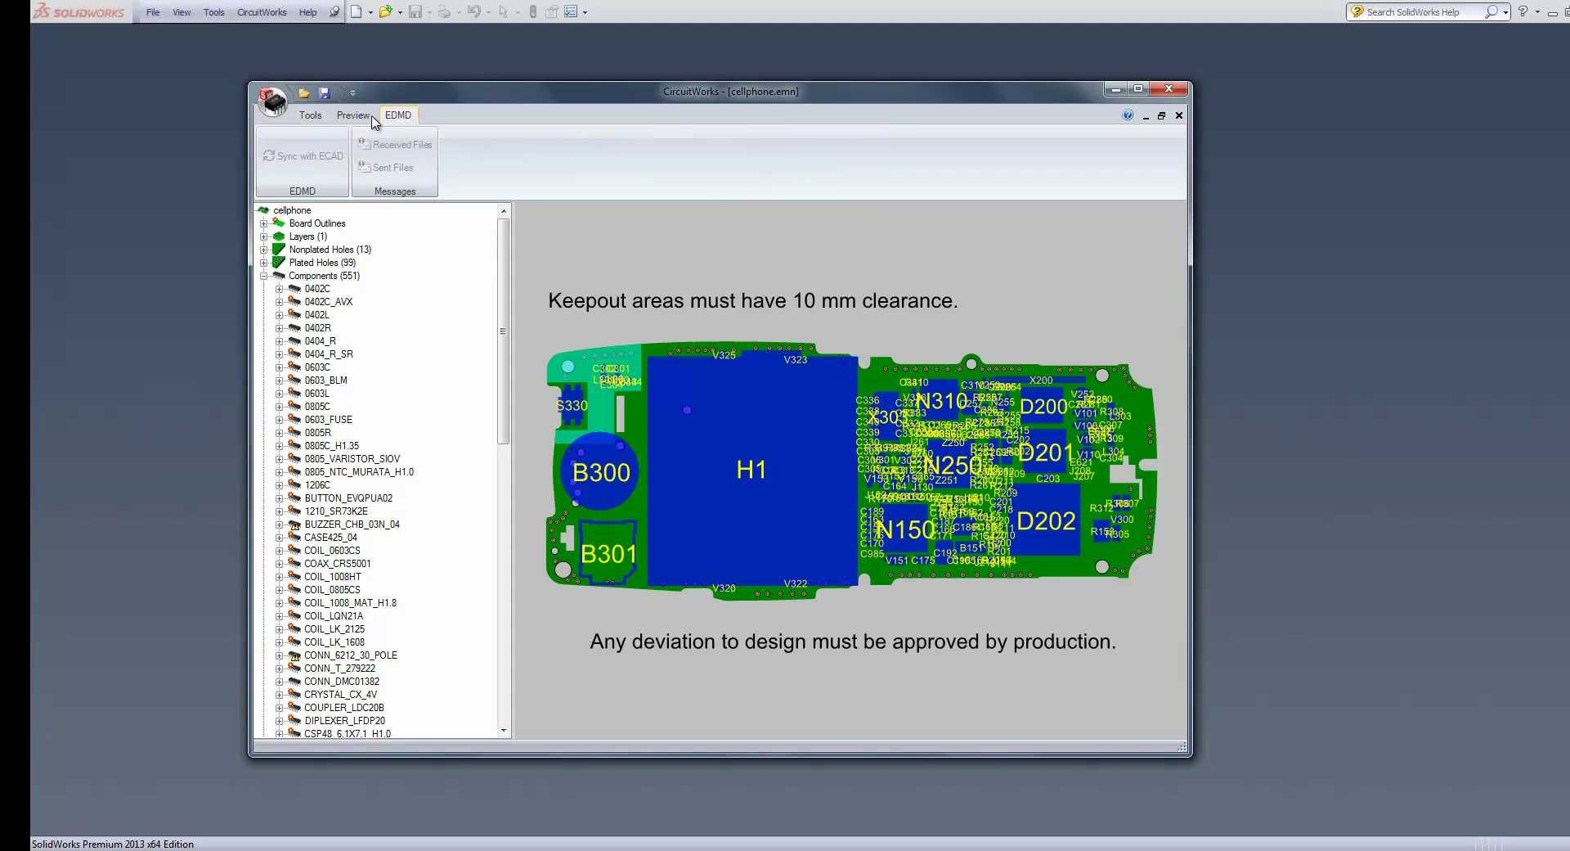
{"action": "left_click", "coordinate": [360, 115]}
{"action": "left_click", "coordinate": [323, 116]}
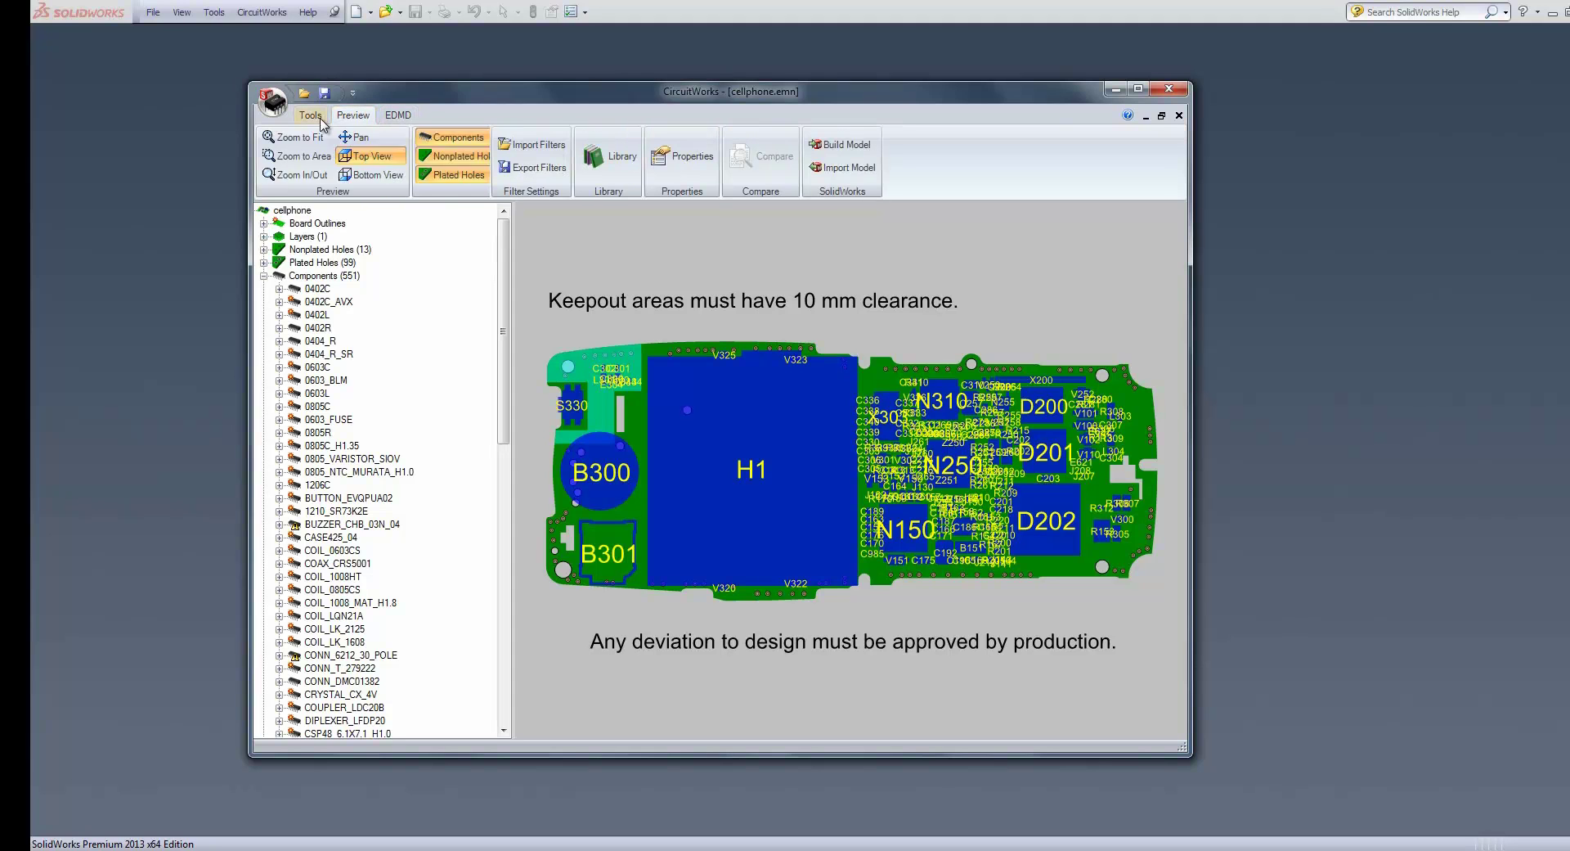
{"action": "left_click", "coordinate": [264, 276]}
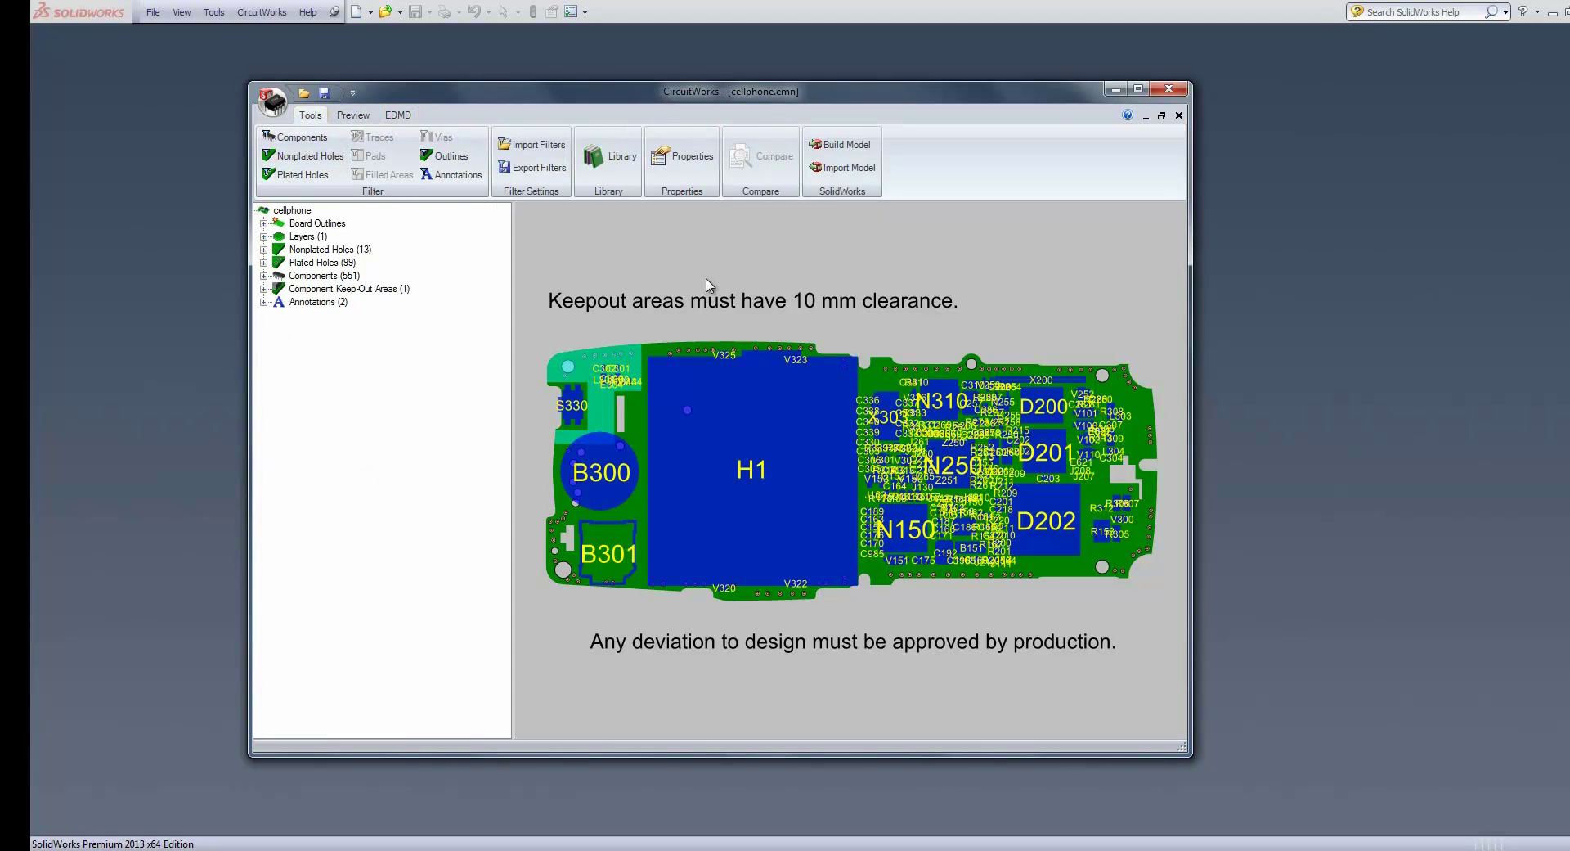
{"action": "left_click", "coordinate": [263, 224]}
{"action": "left_click", "coordinate": [293, 224]}
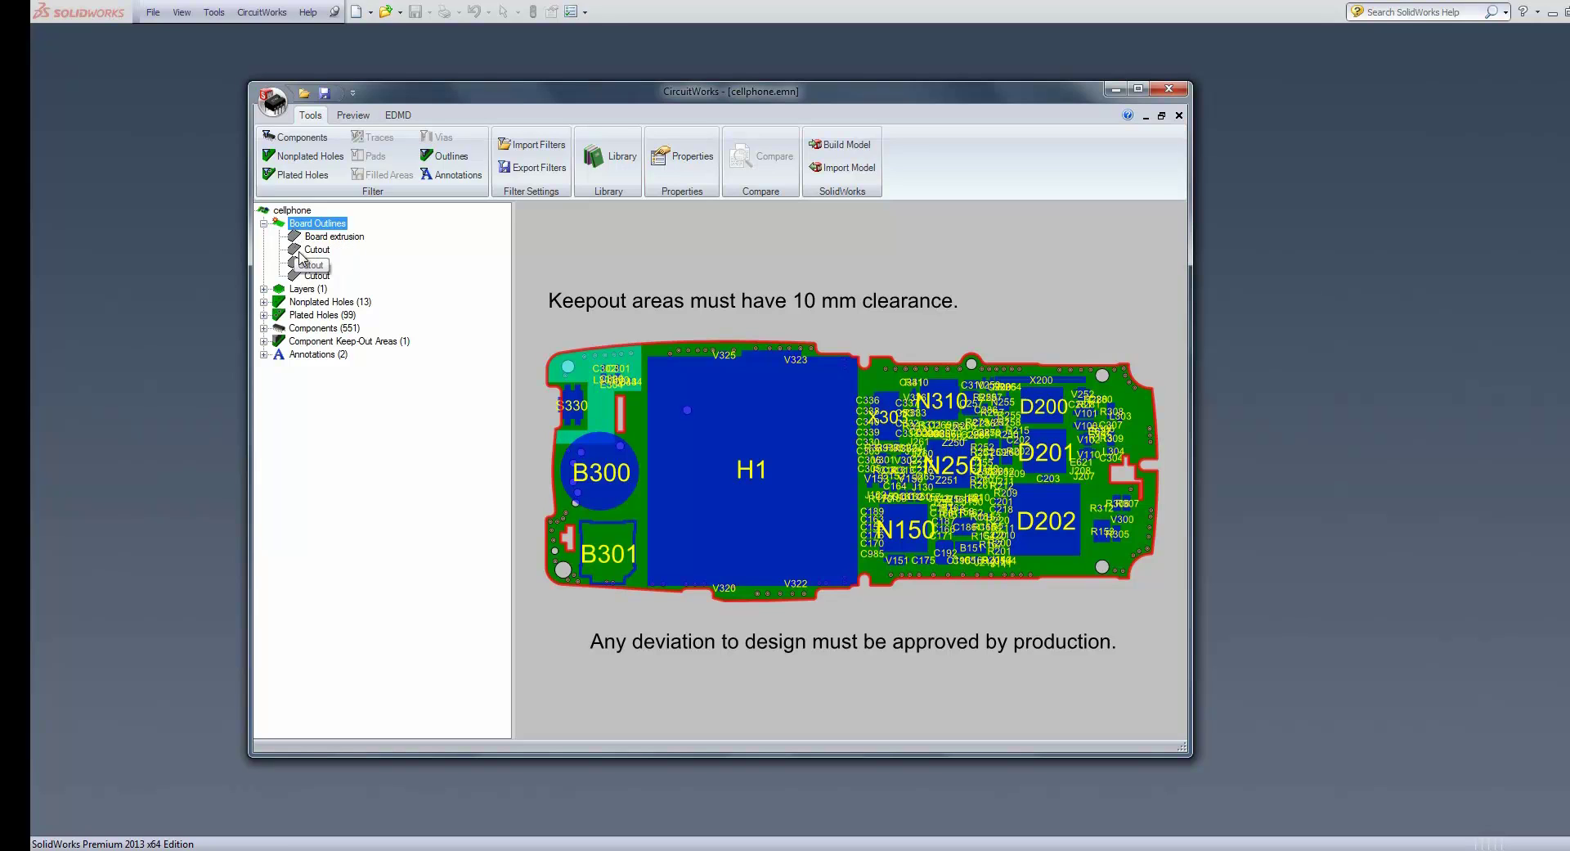
{"action": "double_click", "coordinate": [279, 224]}
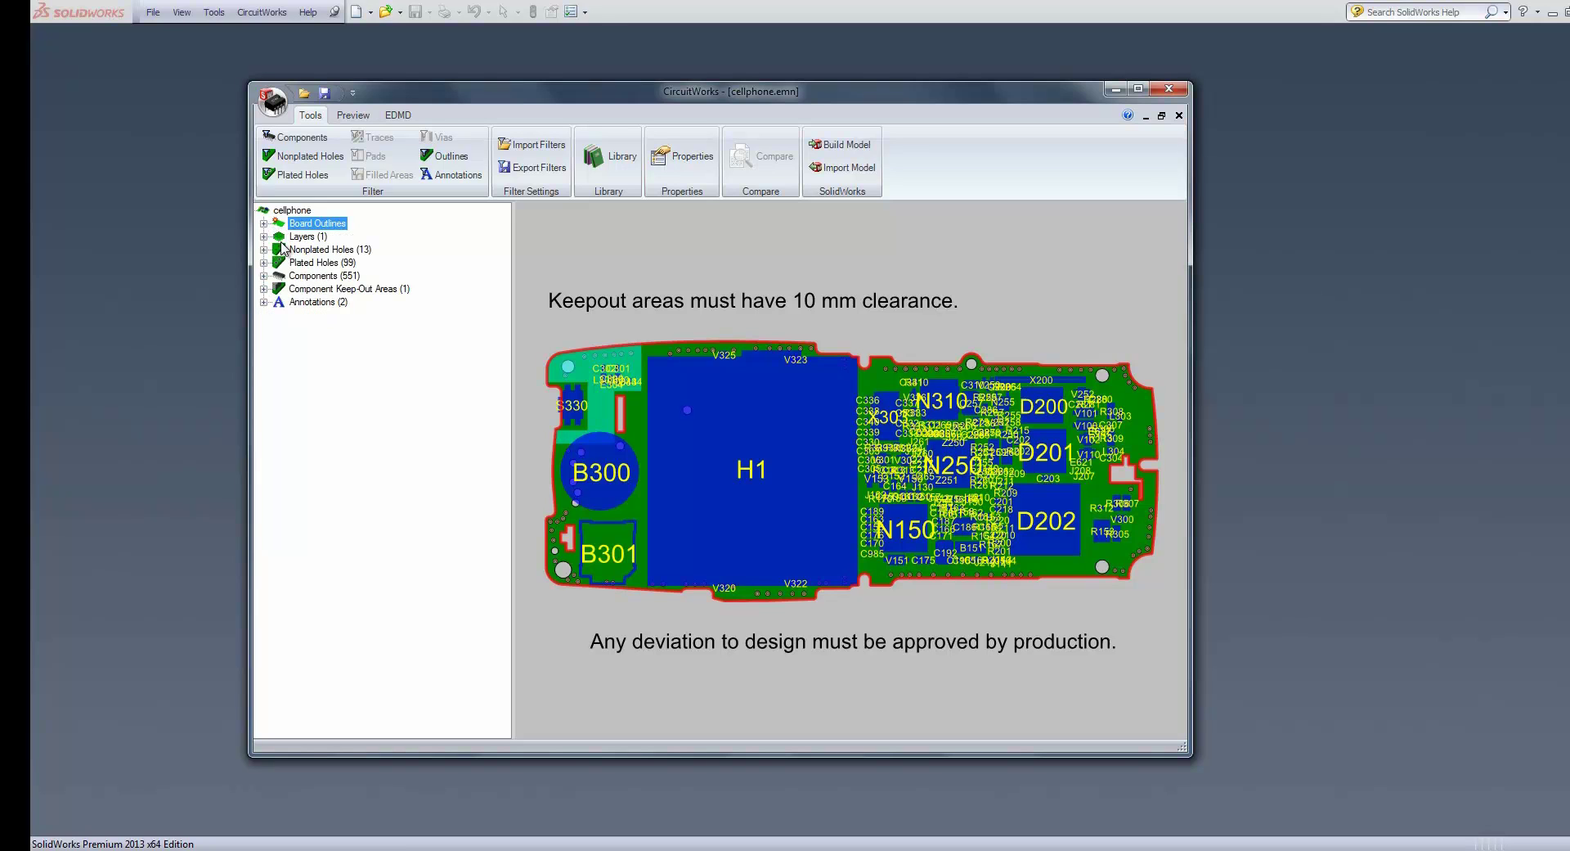
{"action": "left_click", "coordinate": [281, 239]}
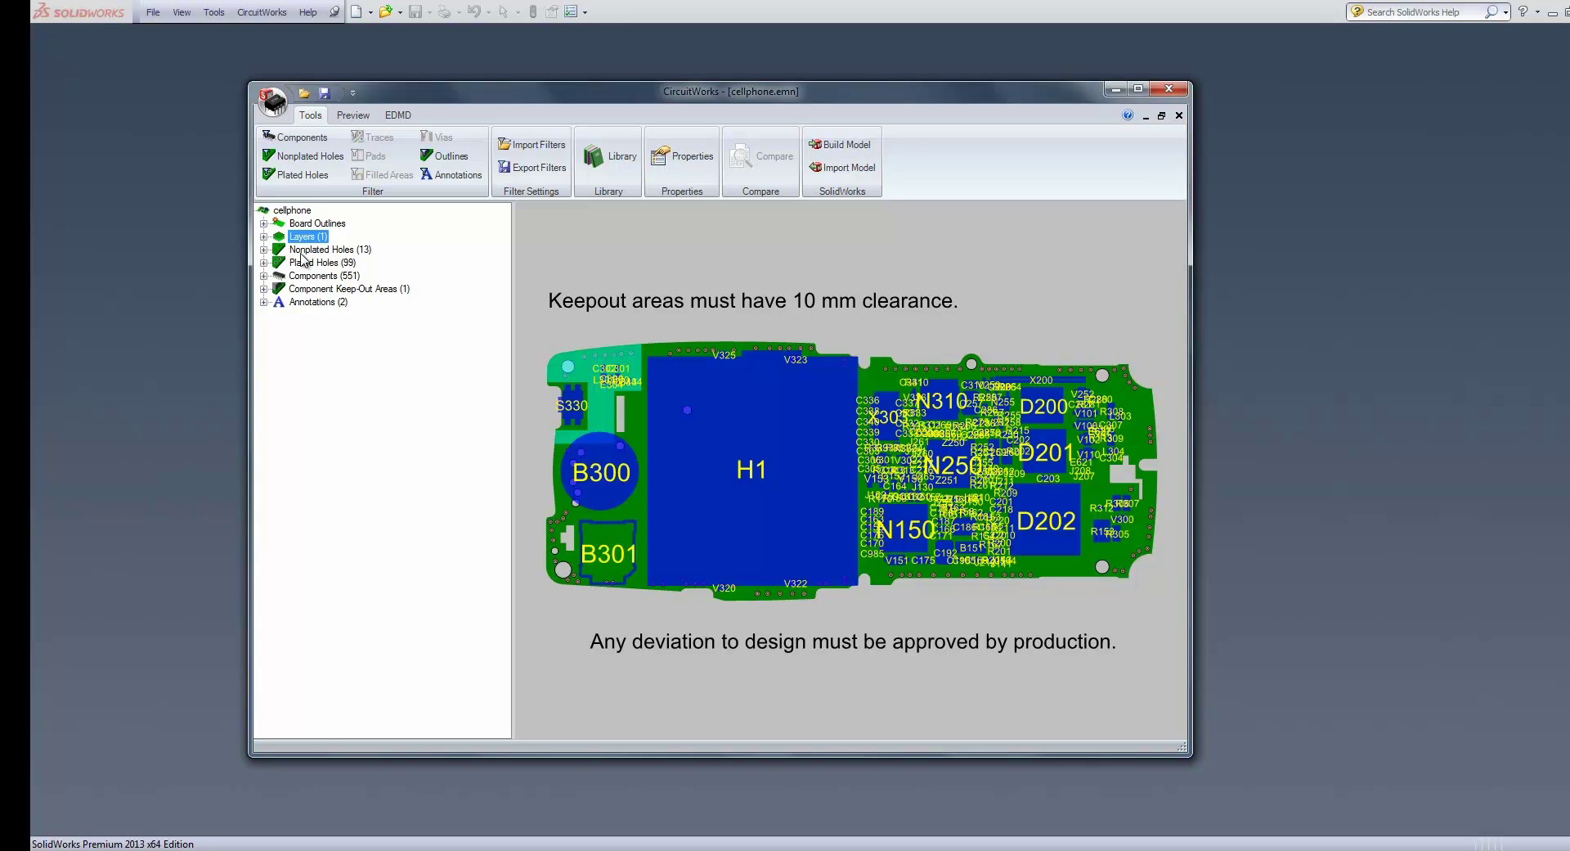
{"action": "left_click", "coordinate": [300, 255]}
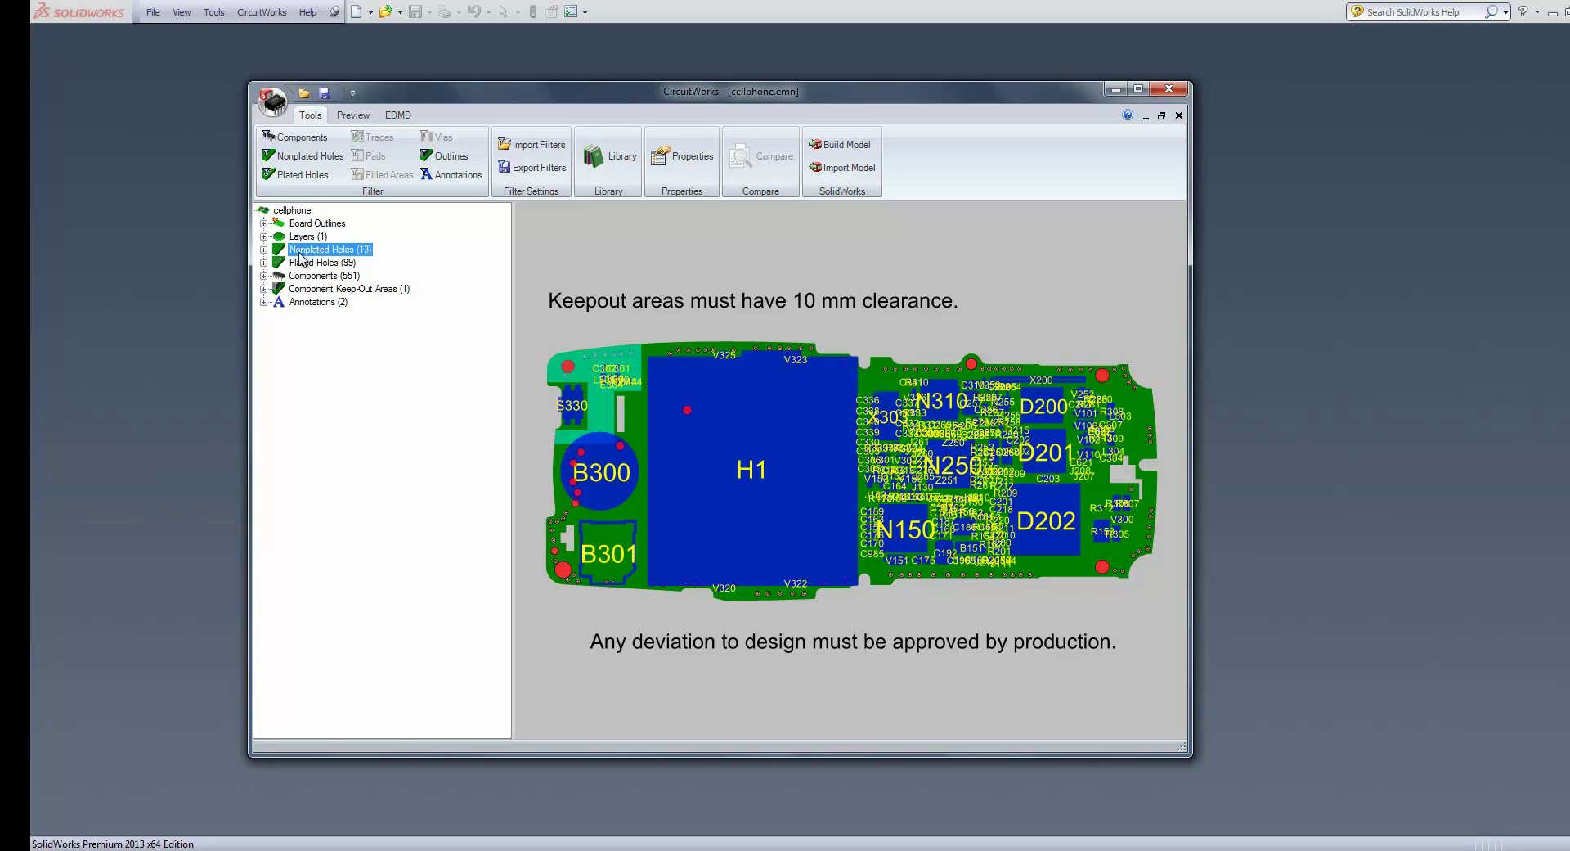
{"action": "left_click", "coordinate": [303, 264]}
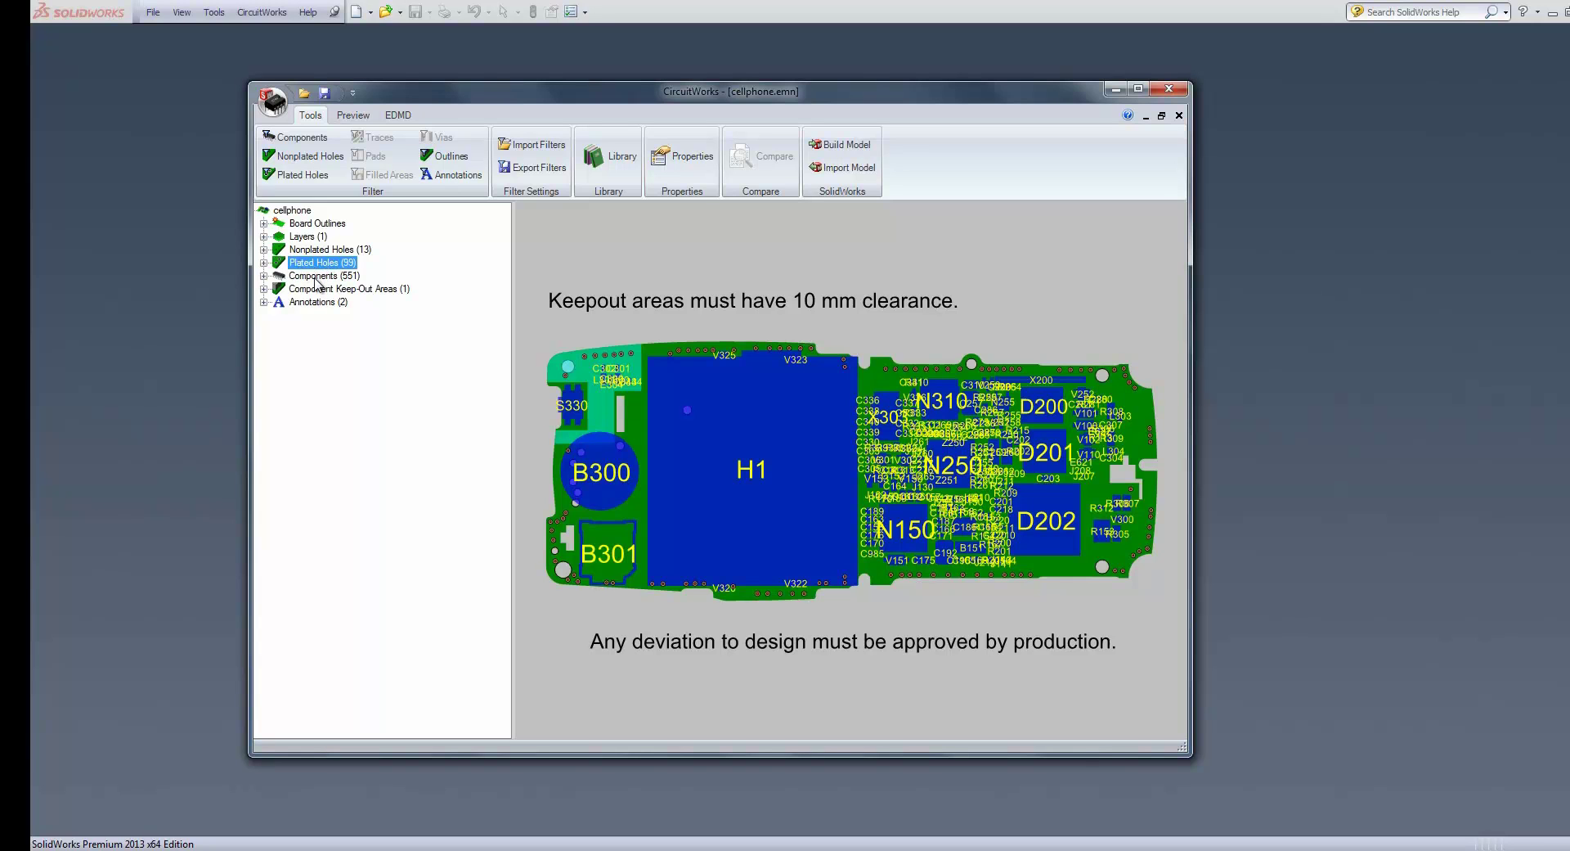
{"action": "left_click", "coordinate": [316, 277]}
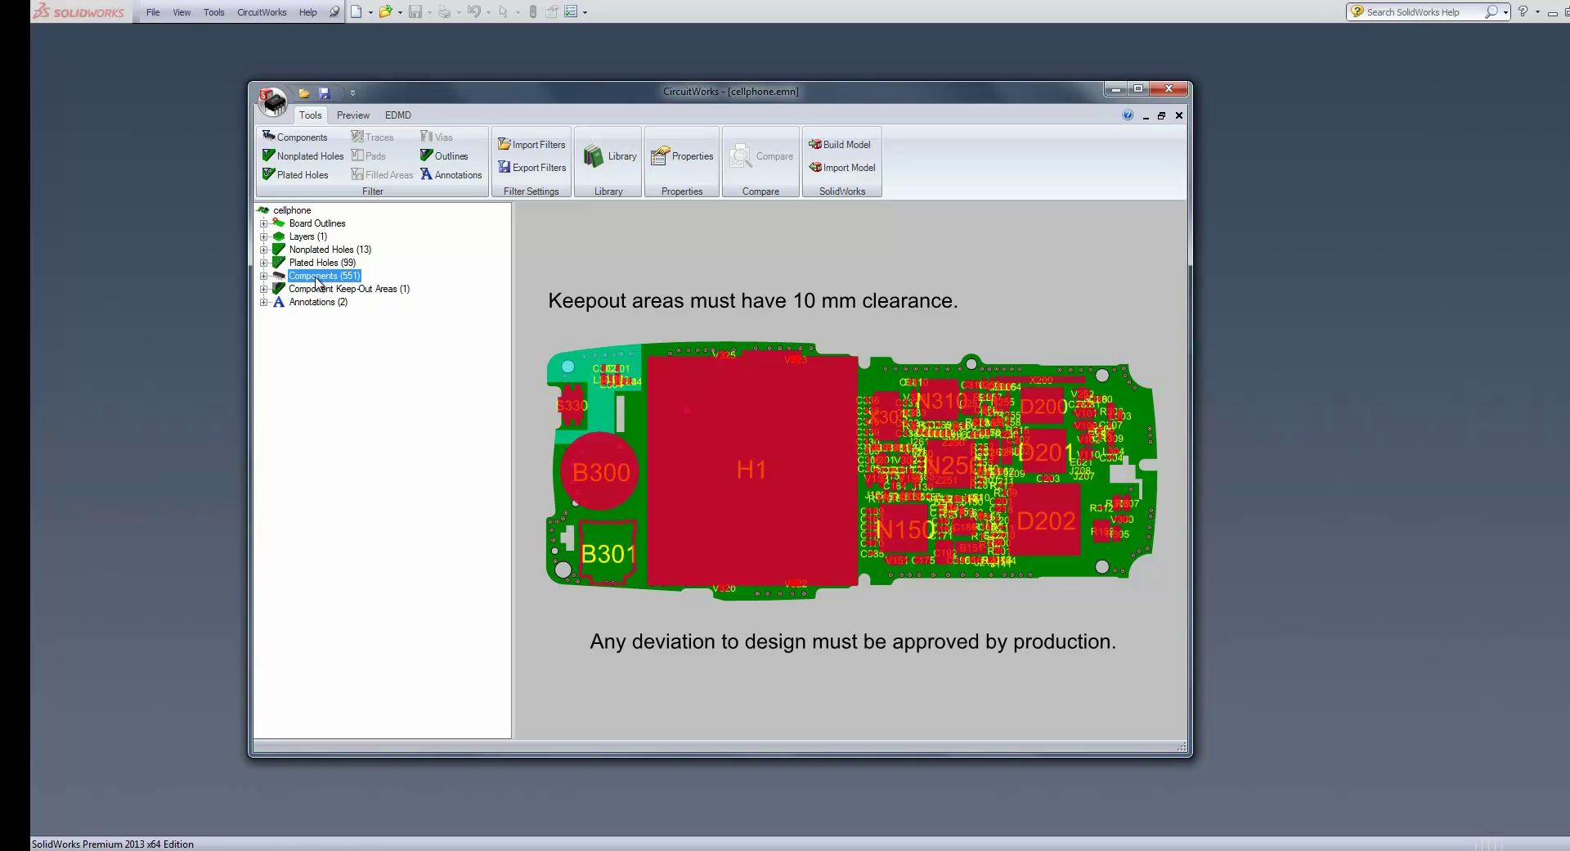
{"action": "left_click", "coordinate": [319, 290]}
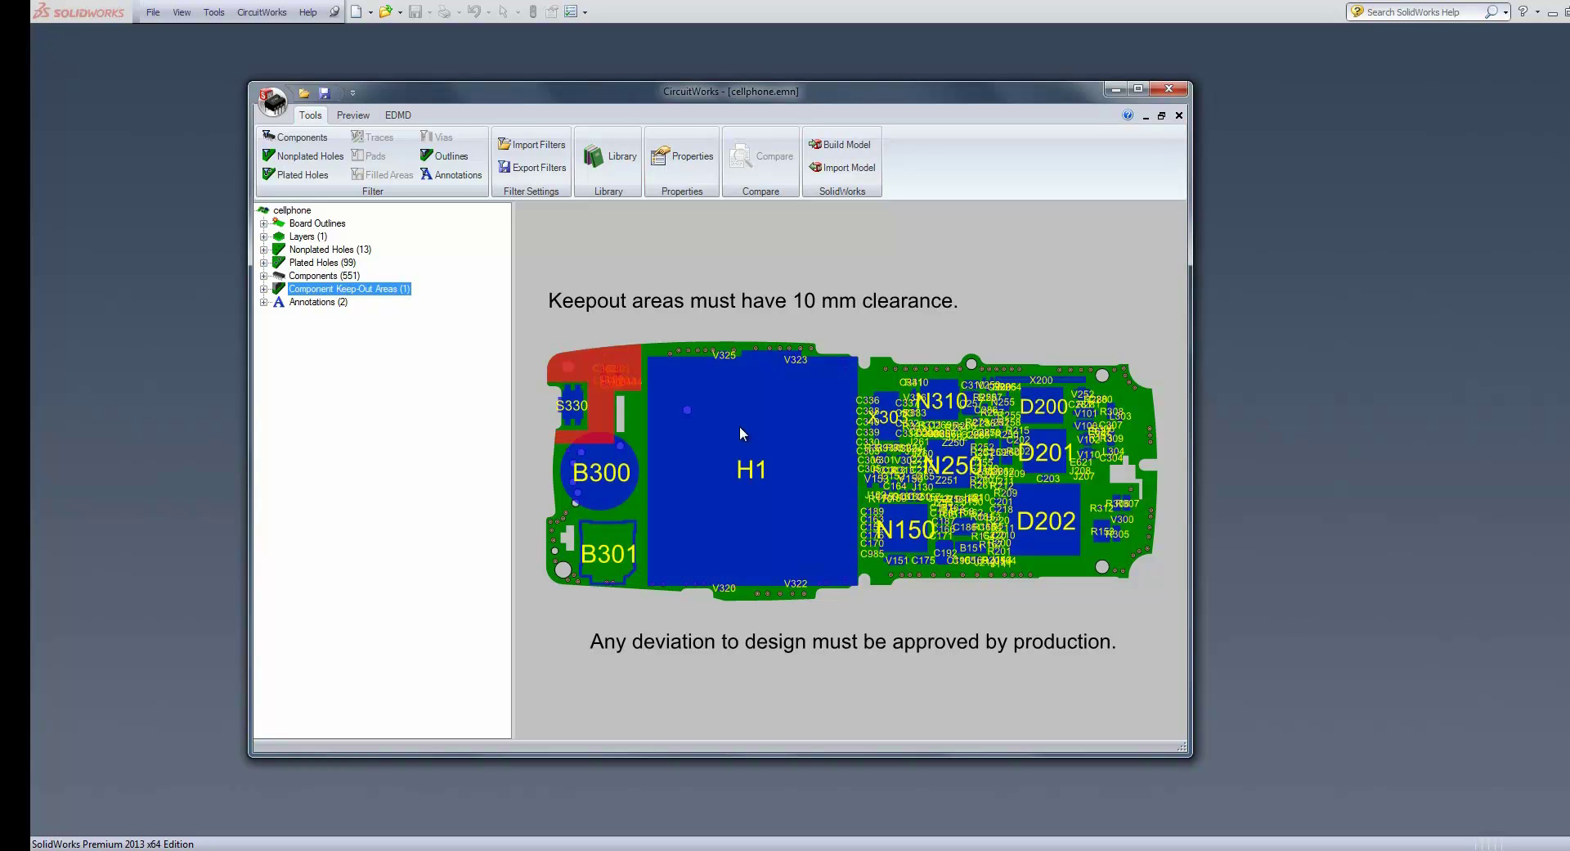
{"action": "left_click", "coordinate": [315, 303]}
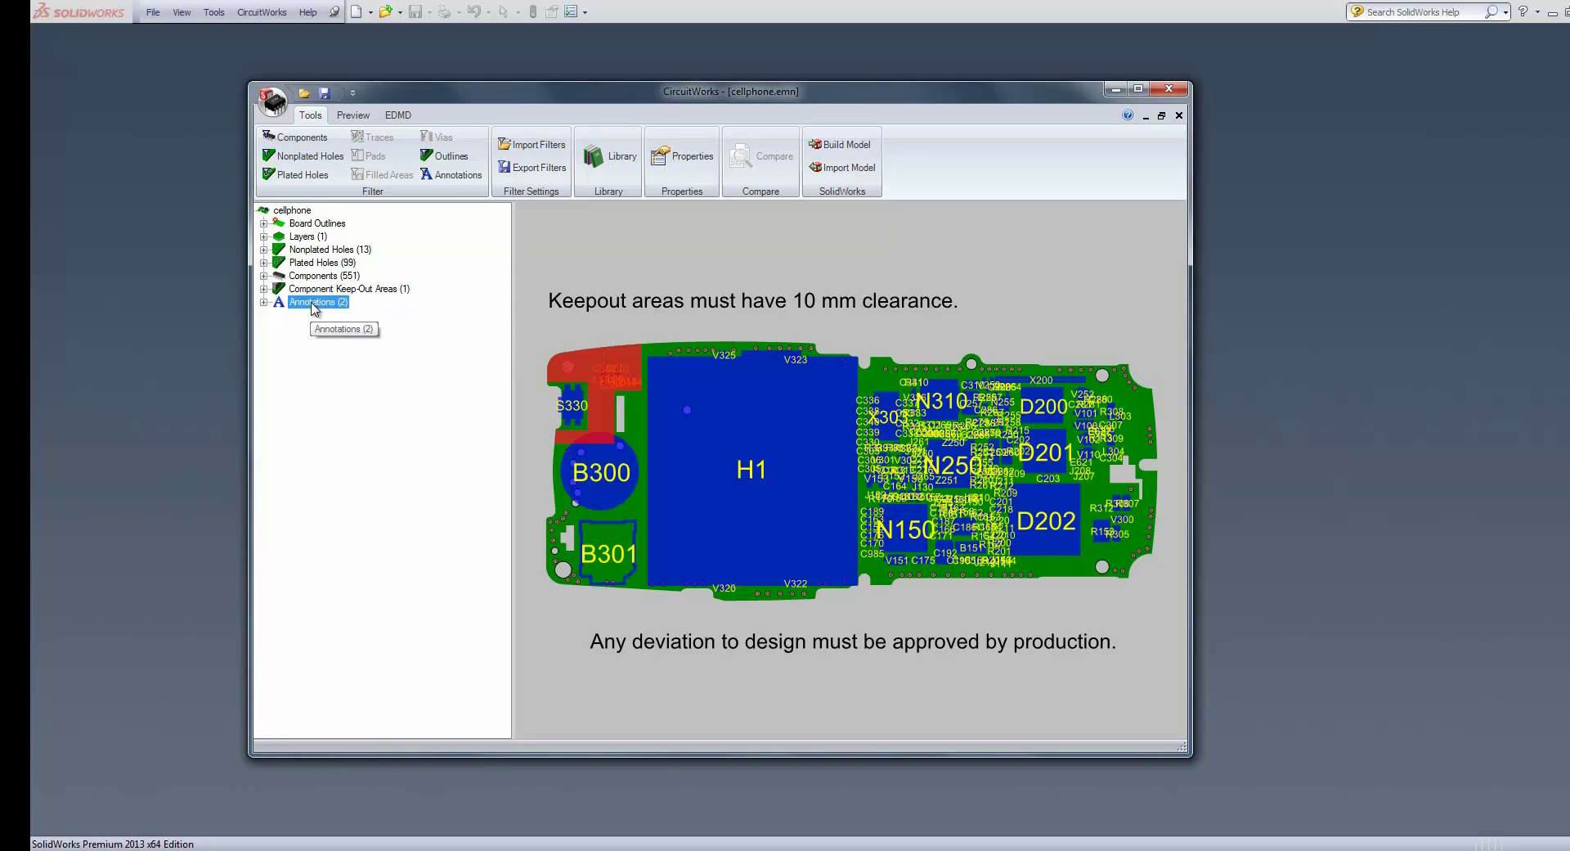
{"action": "left_click", "coordinate": [264, 302]}
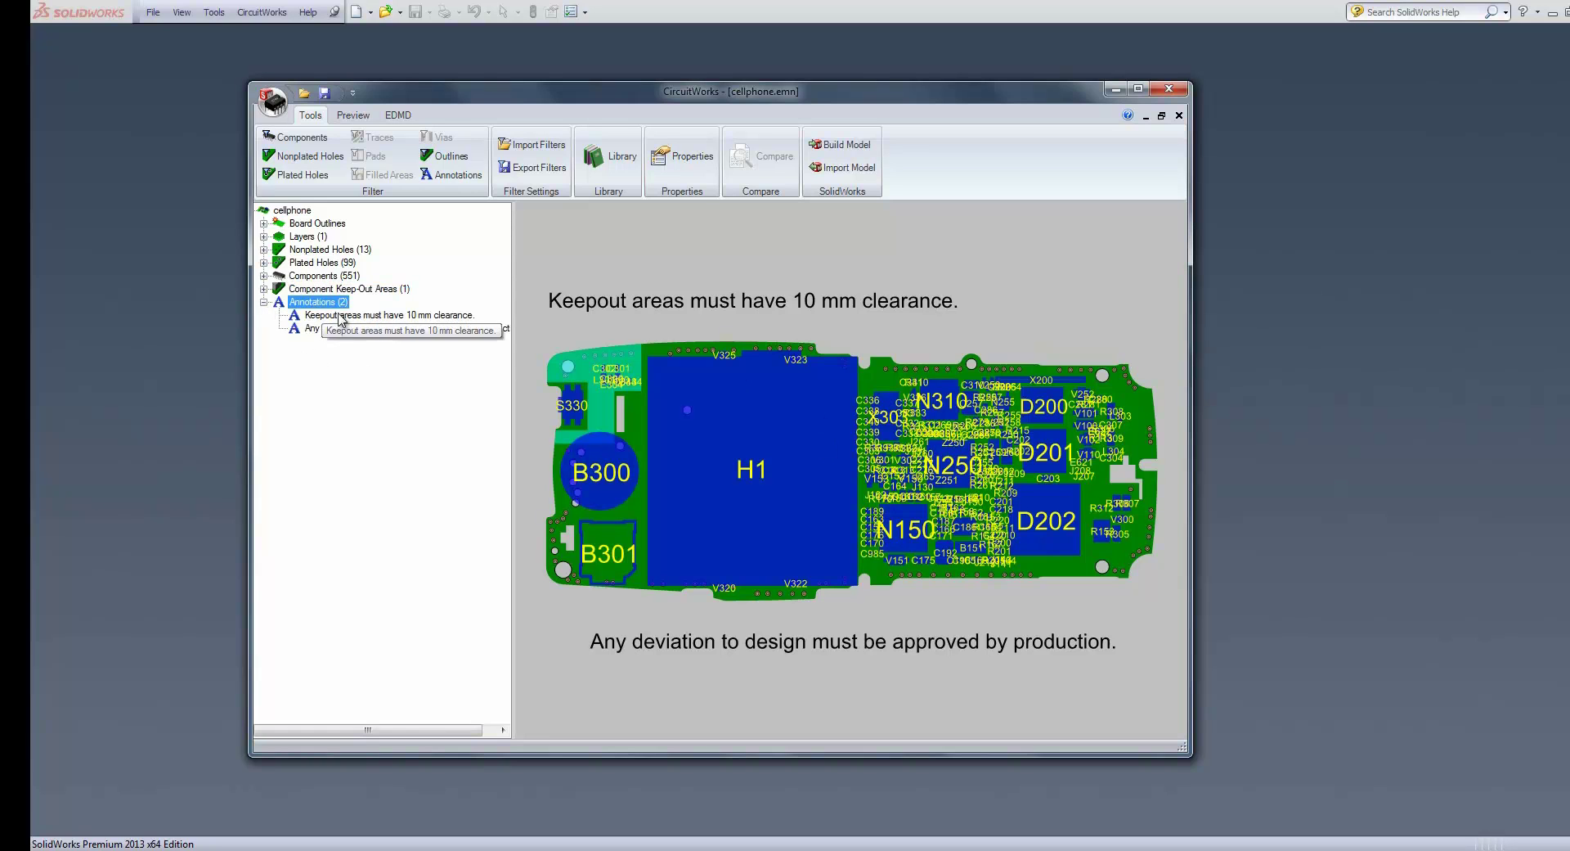
{"action": "left_click", "coordinate": [263, 302]}
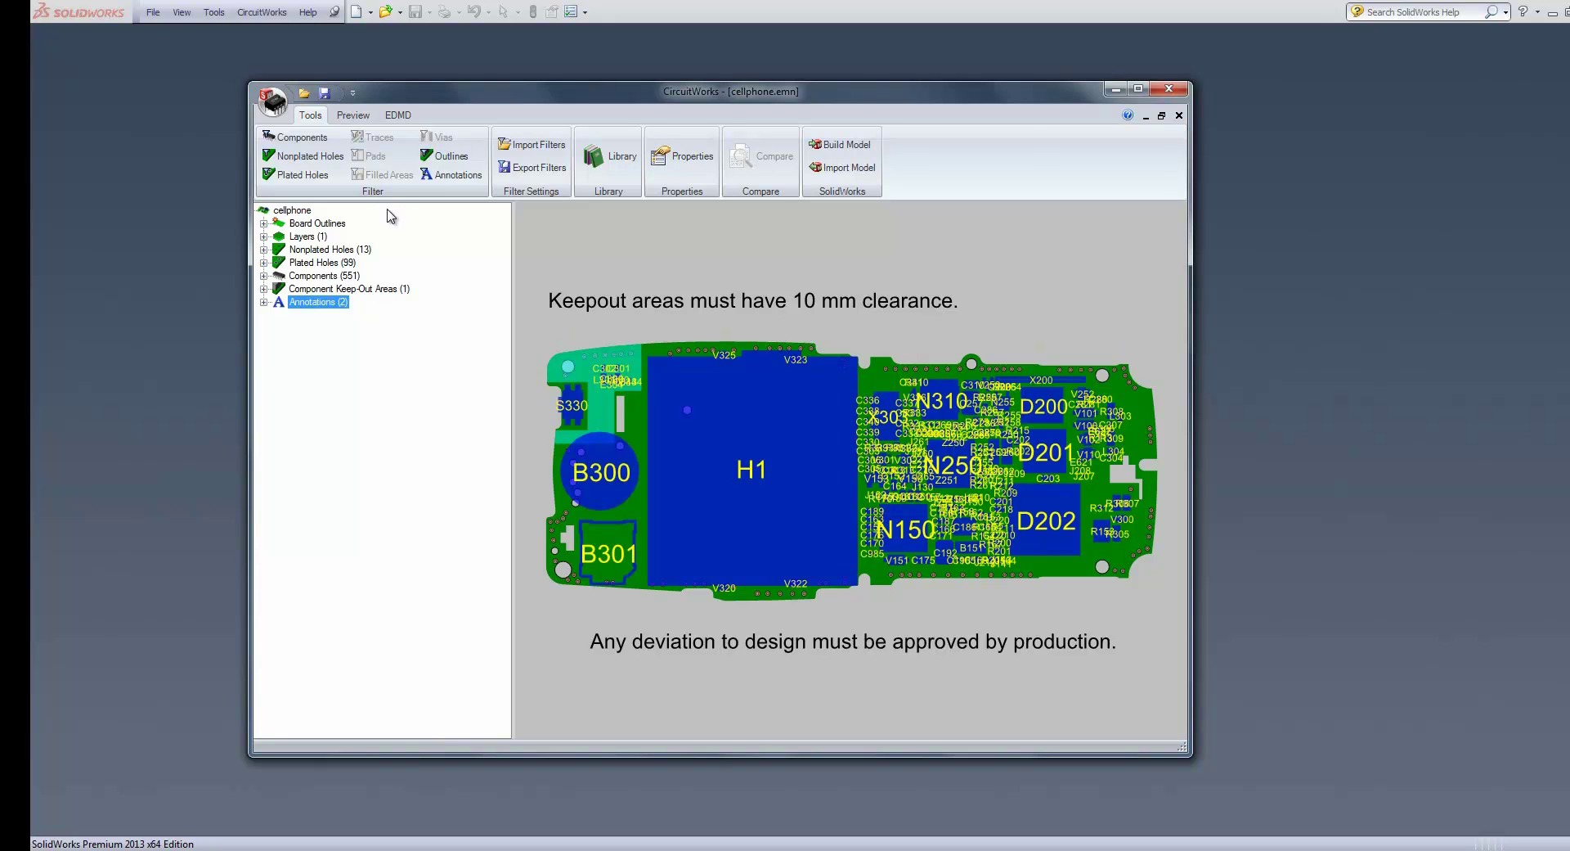
- Expand Components (551) and highlight all 0402C parts on the board
{"action": "left_click", "coordinate": [263, 276]}
{"action": "scroll", "coordinate": [332, 347], "scroll_direction": "down", "scroll_amount": 15}
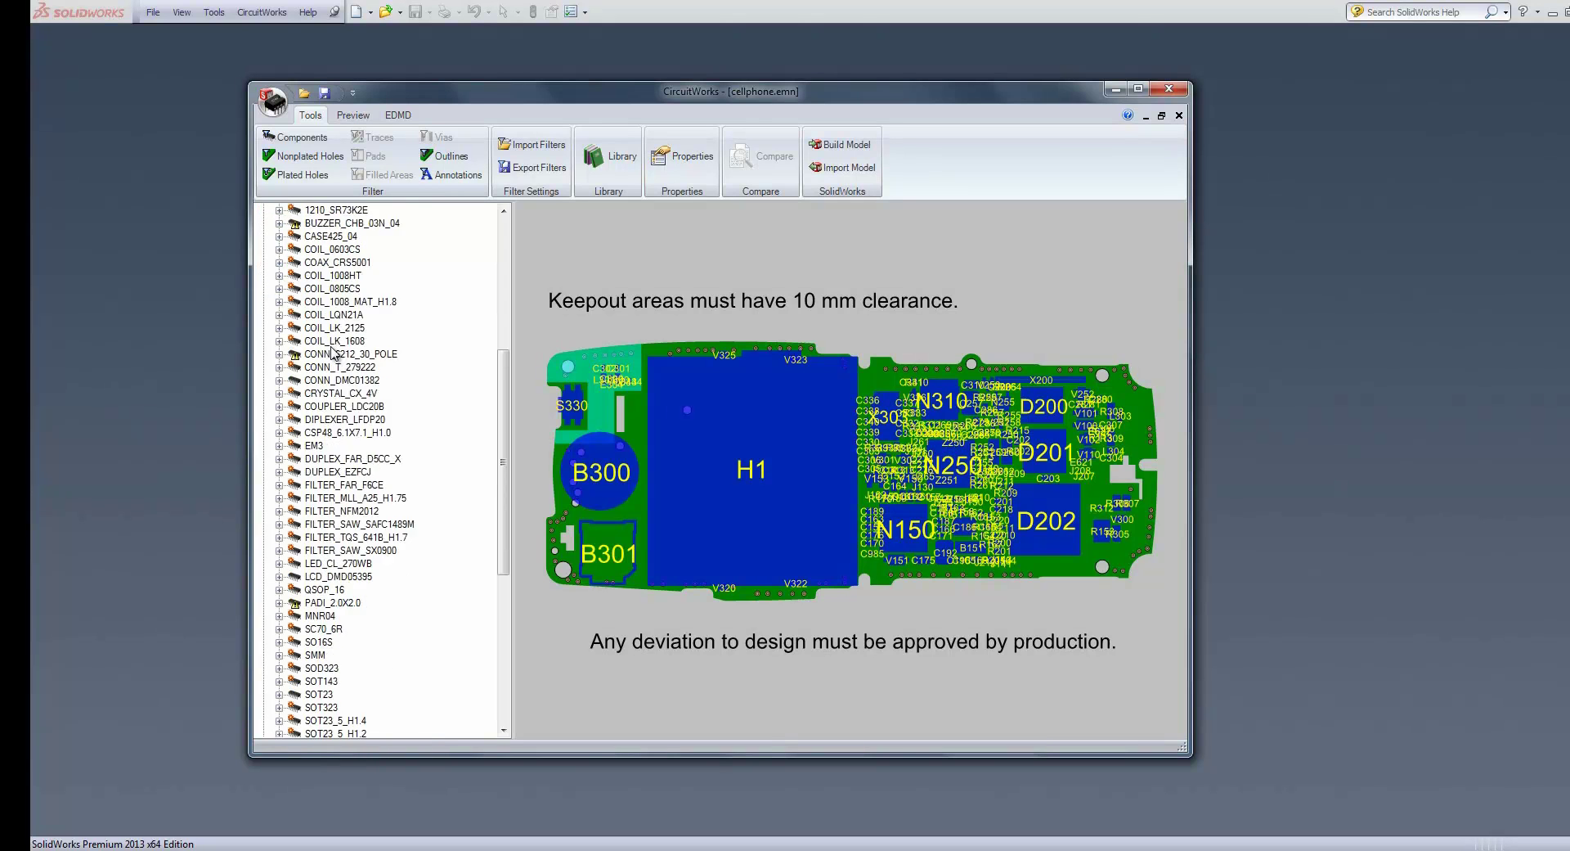
{"action": "scroll", "coordinate": [332, 347], "scroll_direction": "up", "scroll_amount": 15}
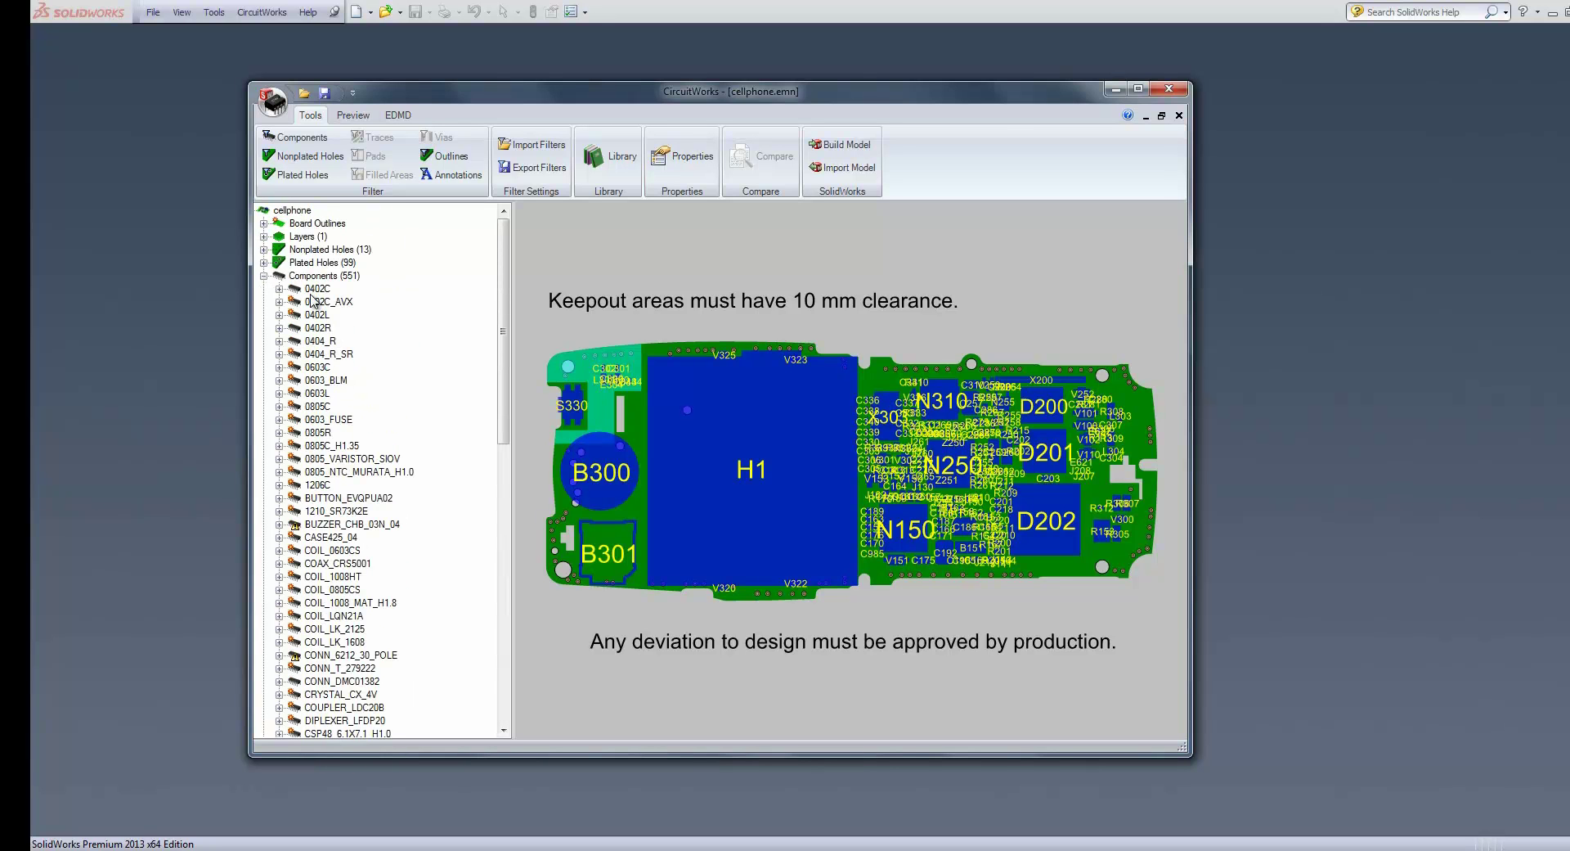
{"action": "left_click", "coordinate": [316, 289]}
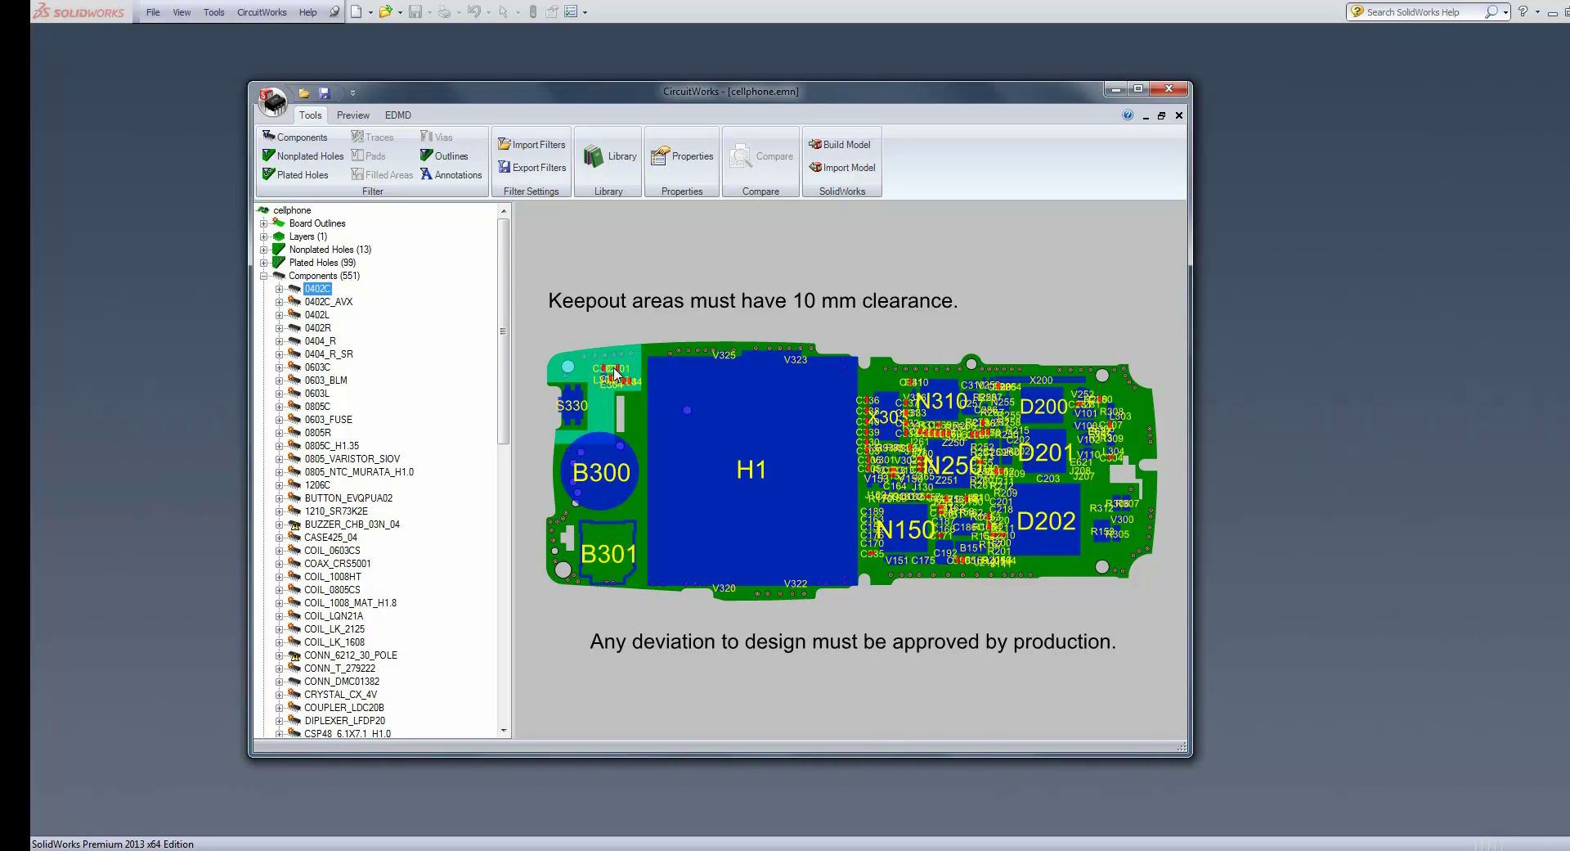
- Browse the 0402C capacitors C920, C949 and C961, then collapse the 0402C list
{"action": "left_click", "coordinate": [279, 288]}
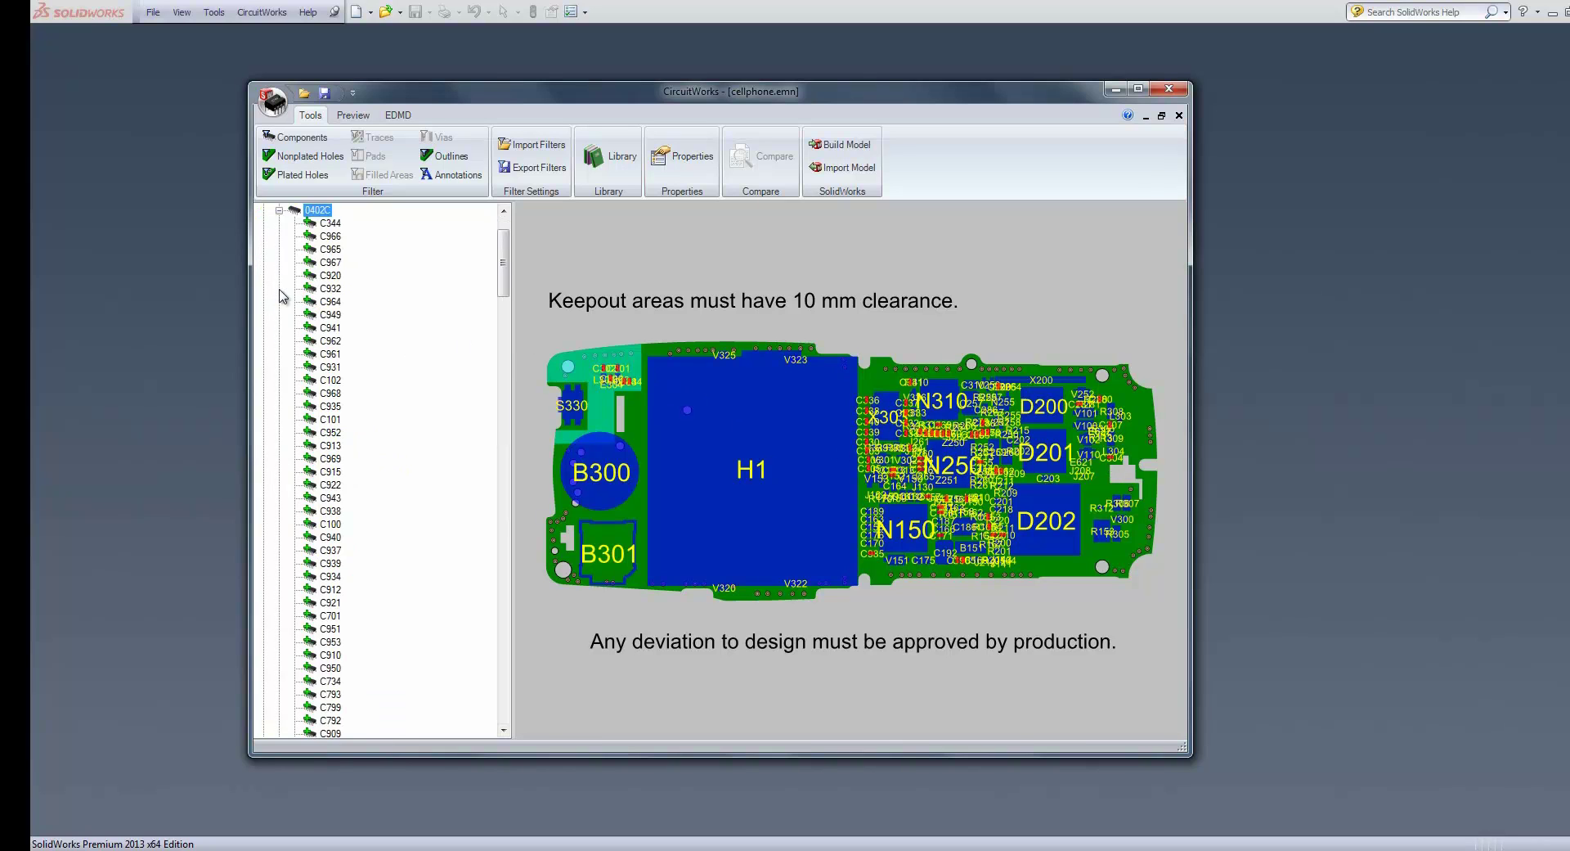
{"action": "scroll", "coordinate": [325, 313], "scroll_direction": "up", "scroll_amount": 1}
{"action": "left_click", "coordinate": [325, 315]}
{"action": "left_click", "coordinate": [322, 354]}
{"action": "left_click", "coordinate": [309, 394]}
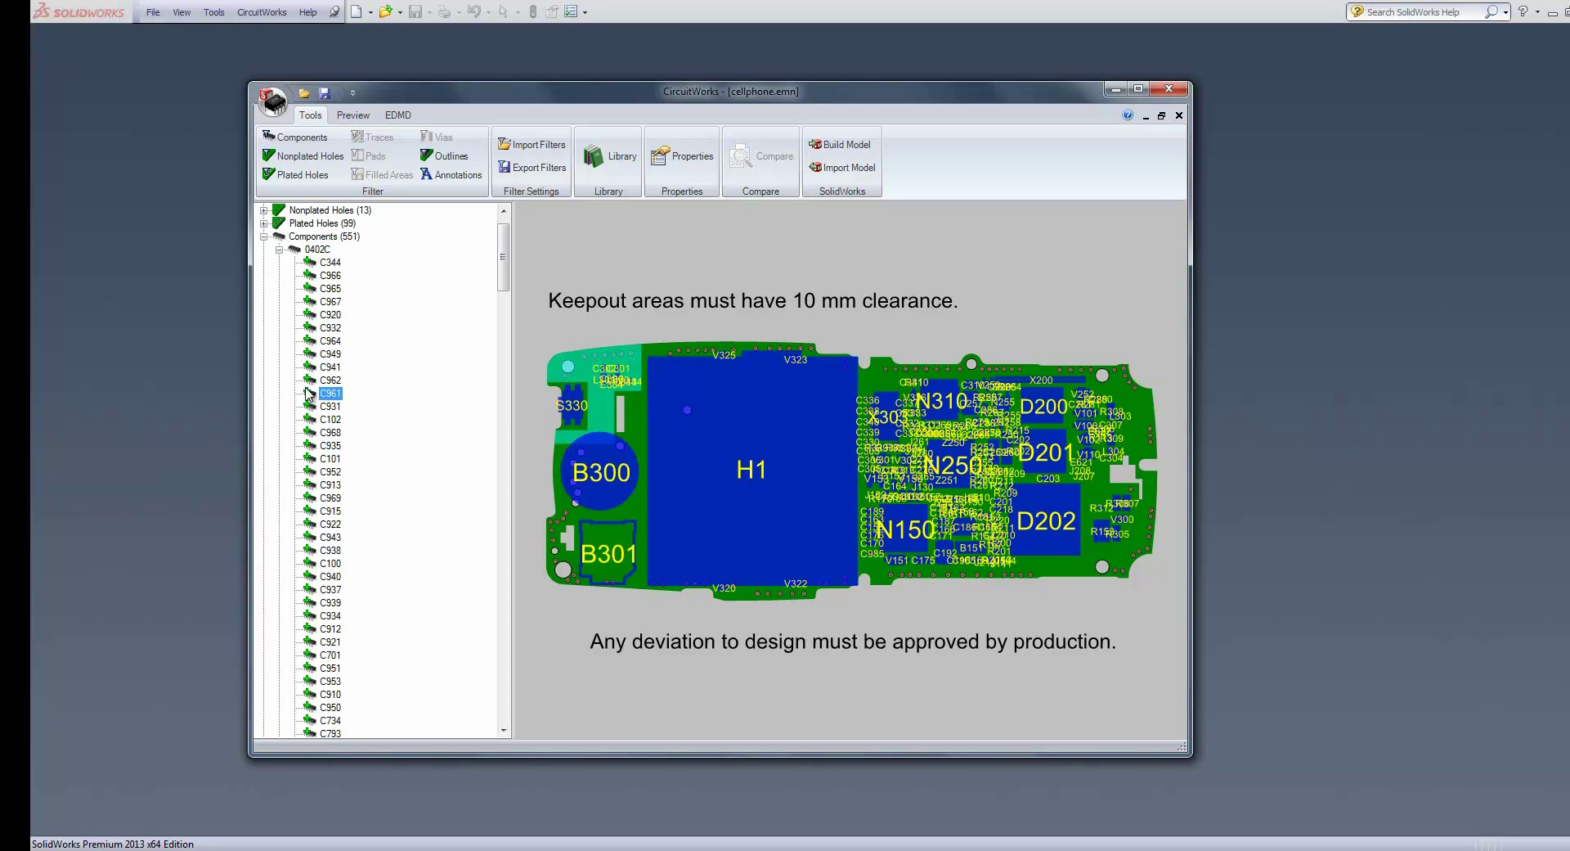
{"action": "left_click", "coordinate": [279, 250]}
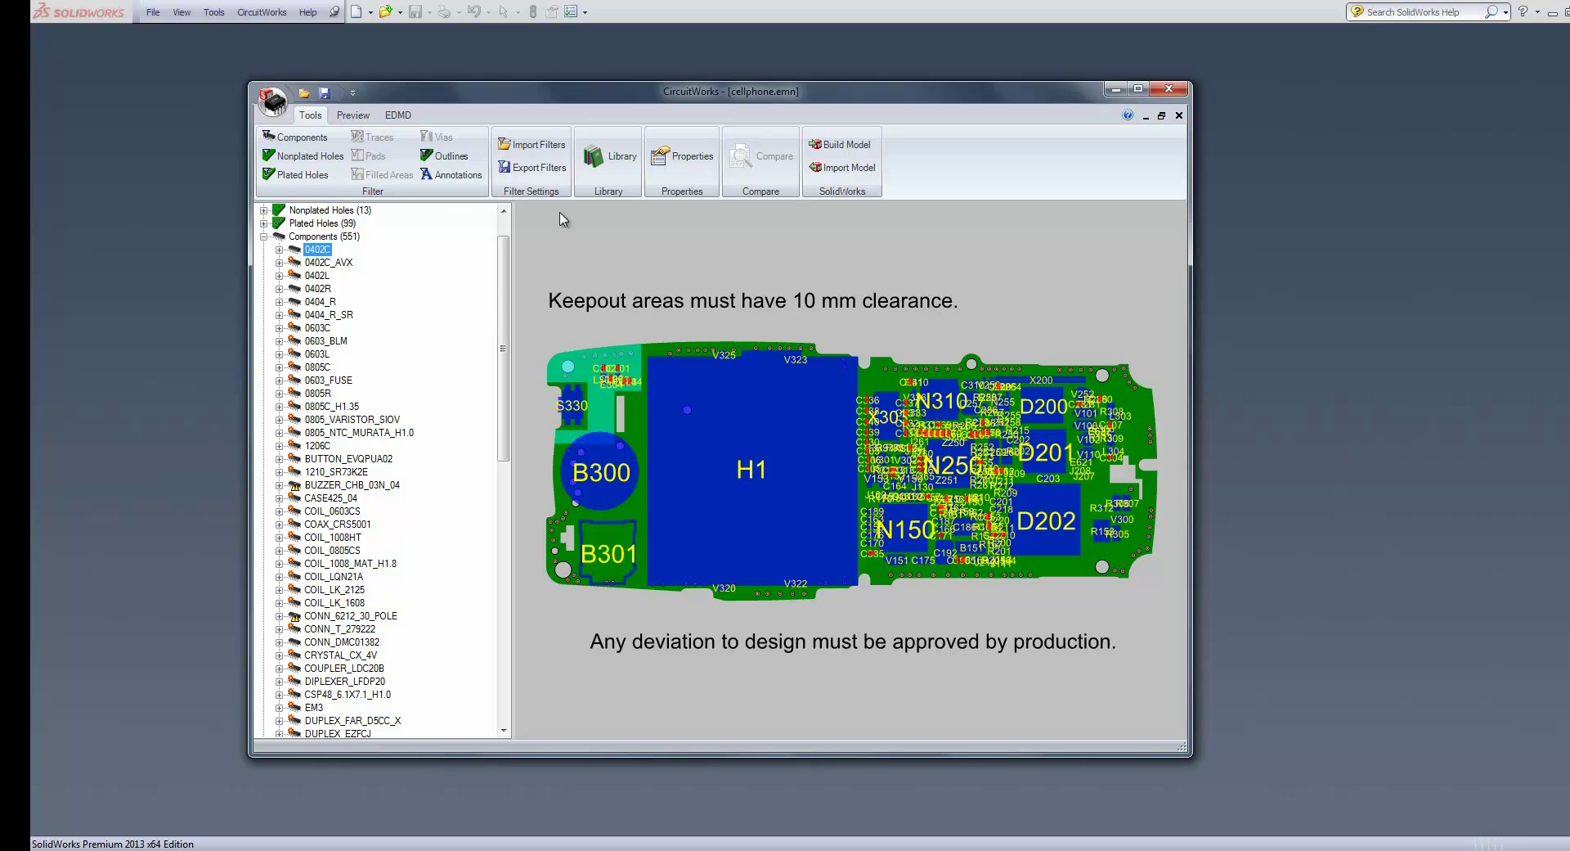
- Open the Component Library, centre its window and mark the component path text
{"action": "left_click", "coordinate": [610, 157]}
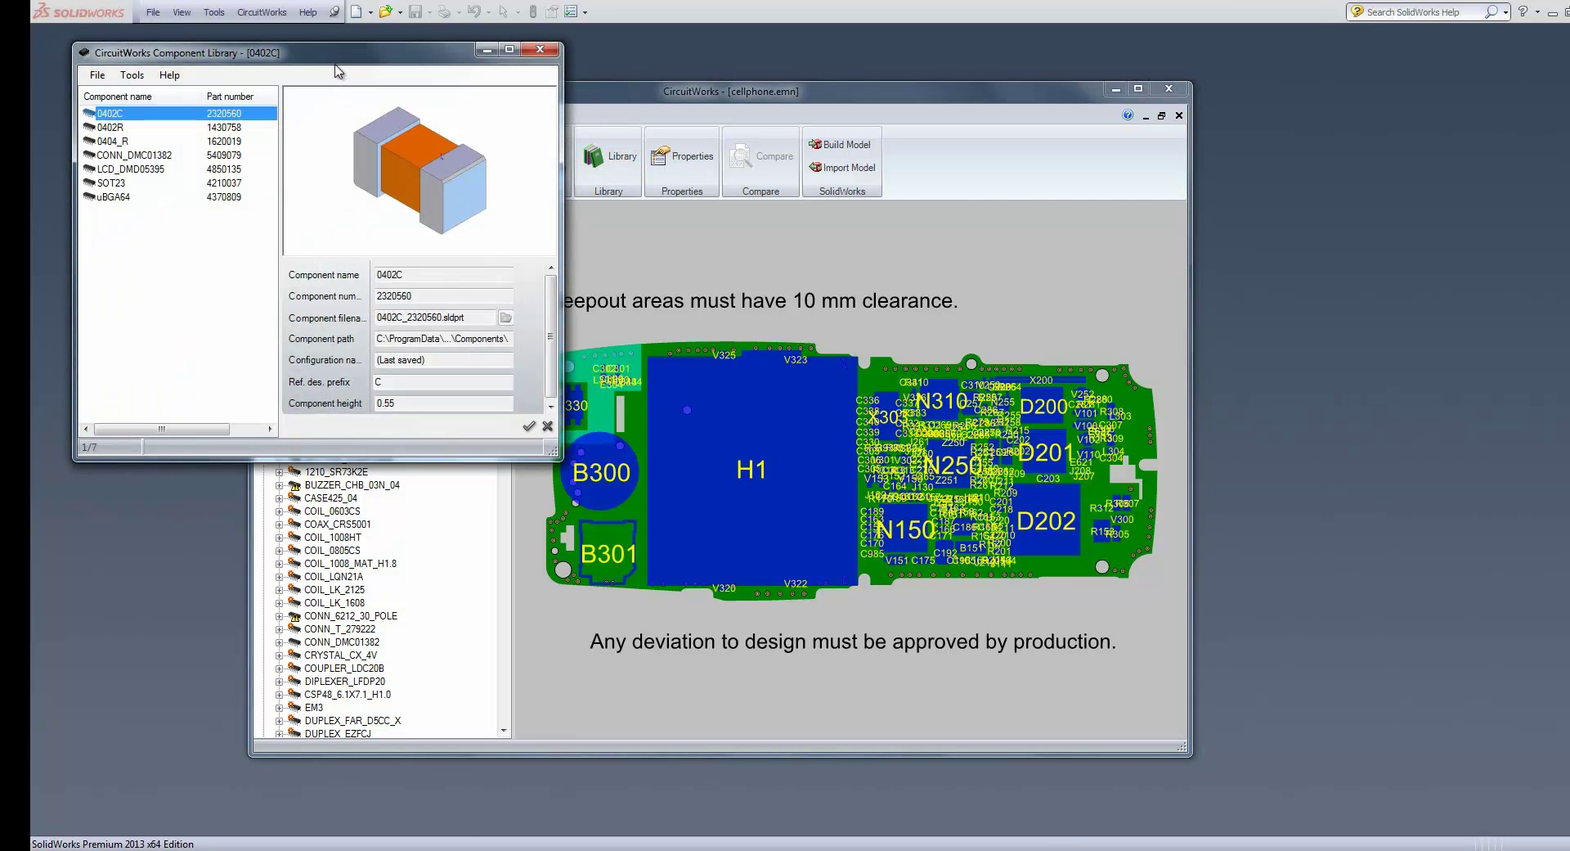
{"action": "left_click_drag", "start_coordinate": [339, 52], "coordinate": [796, 220]}
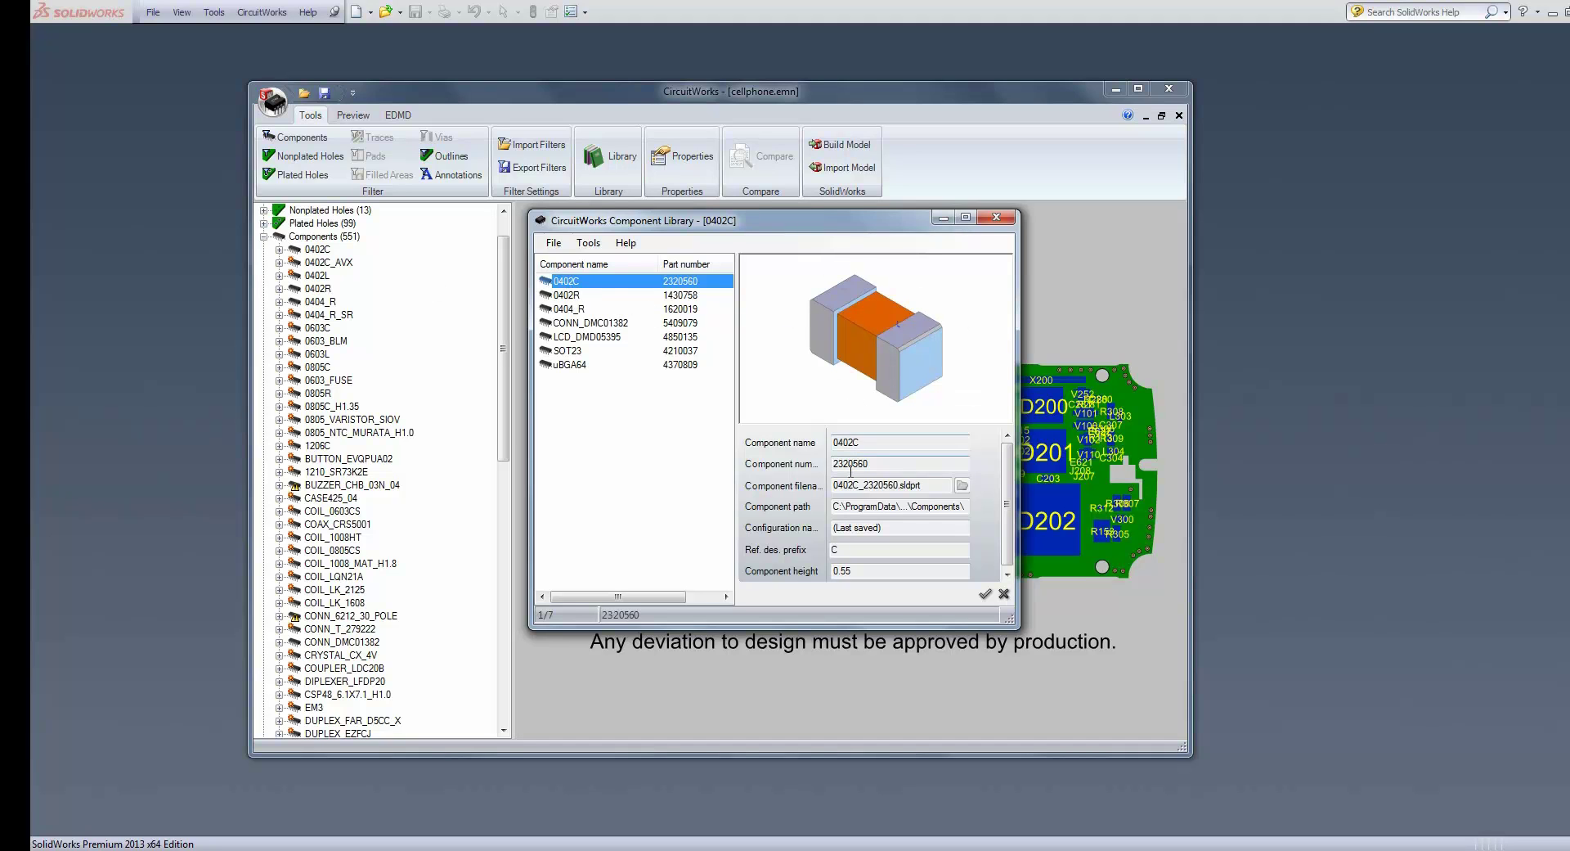
{"action": "left_click_drag", "start_coordinate": [841, 506], "coordinate": [967, 507]}
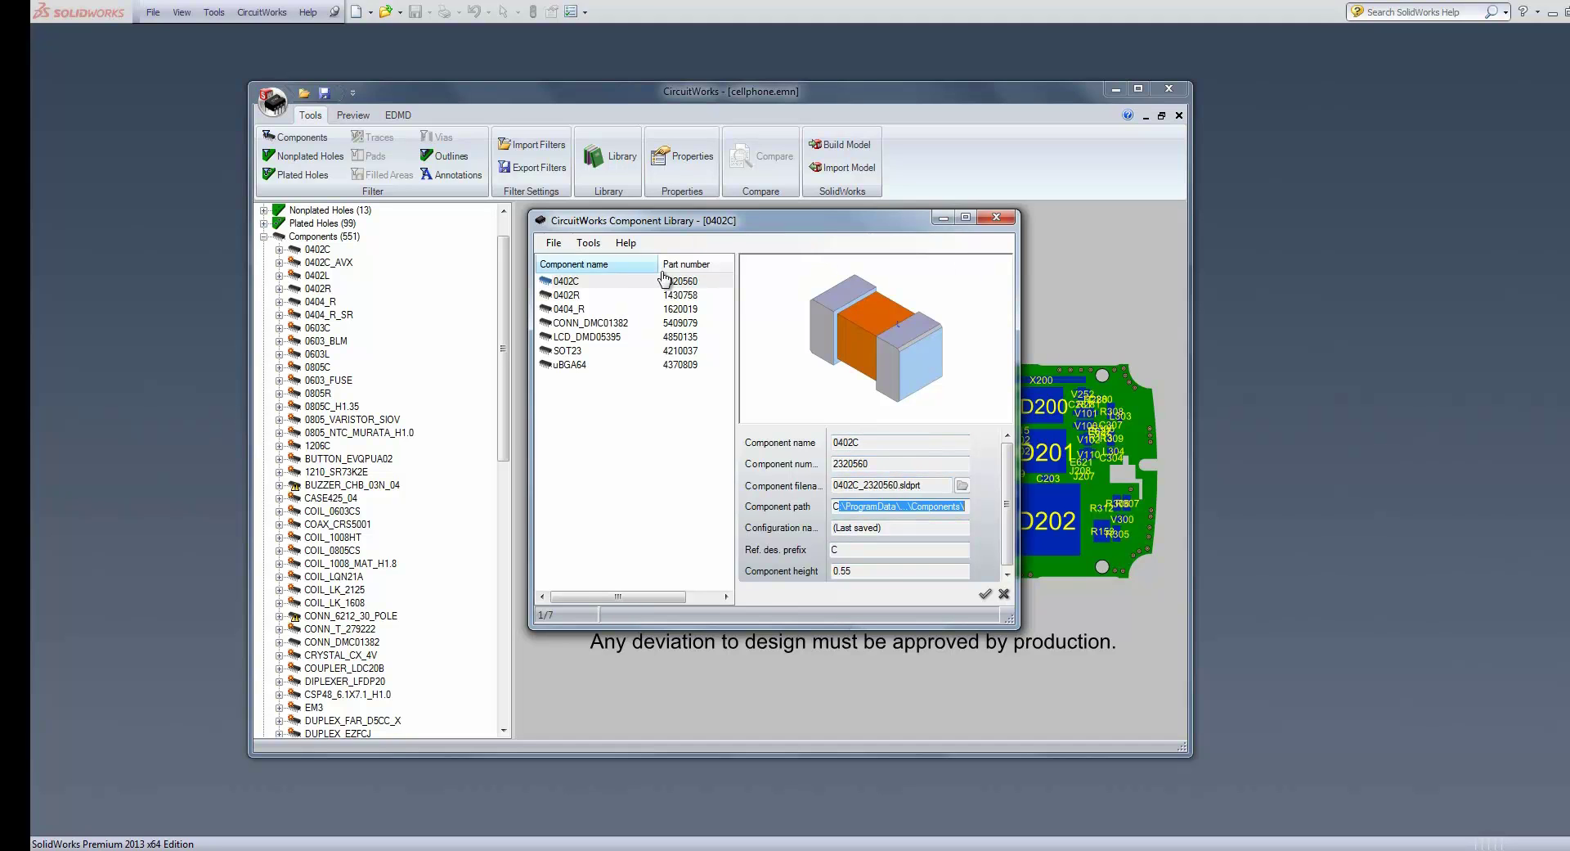
- Preview 0402R, 0404_R, CONN_DMC01382, LCD_DMD05395, SOT23 and uBGA64, then close the library
{"action": "left_click", "coordinate": [565, 295]}
{"action": "left_click", "coordinate": [564, 308]}
{"action": "left_click", "coordinate": [562, 323]}
{"action": "left_click", "coordinate": [563, 336]}
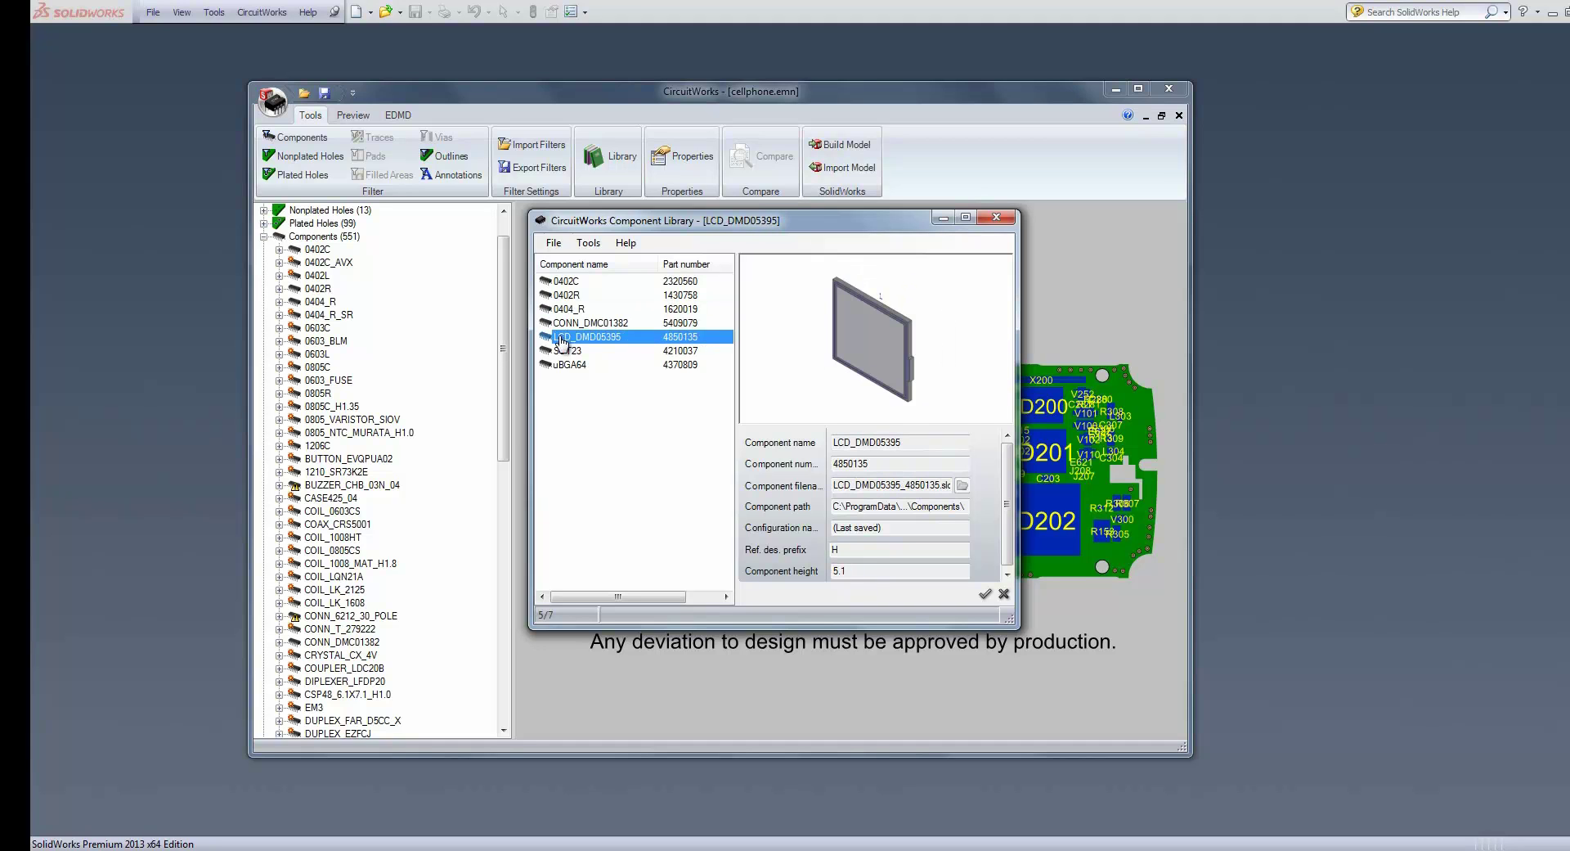
{"action": "left_click", "coordinate": [565, 351]}
{"action": "left_click", "coordinate": [566, 365]}
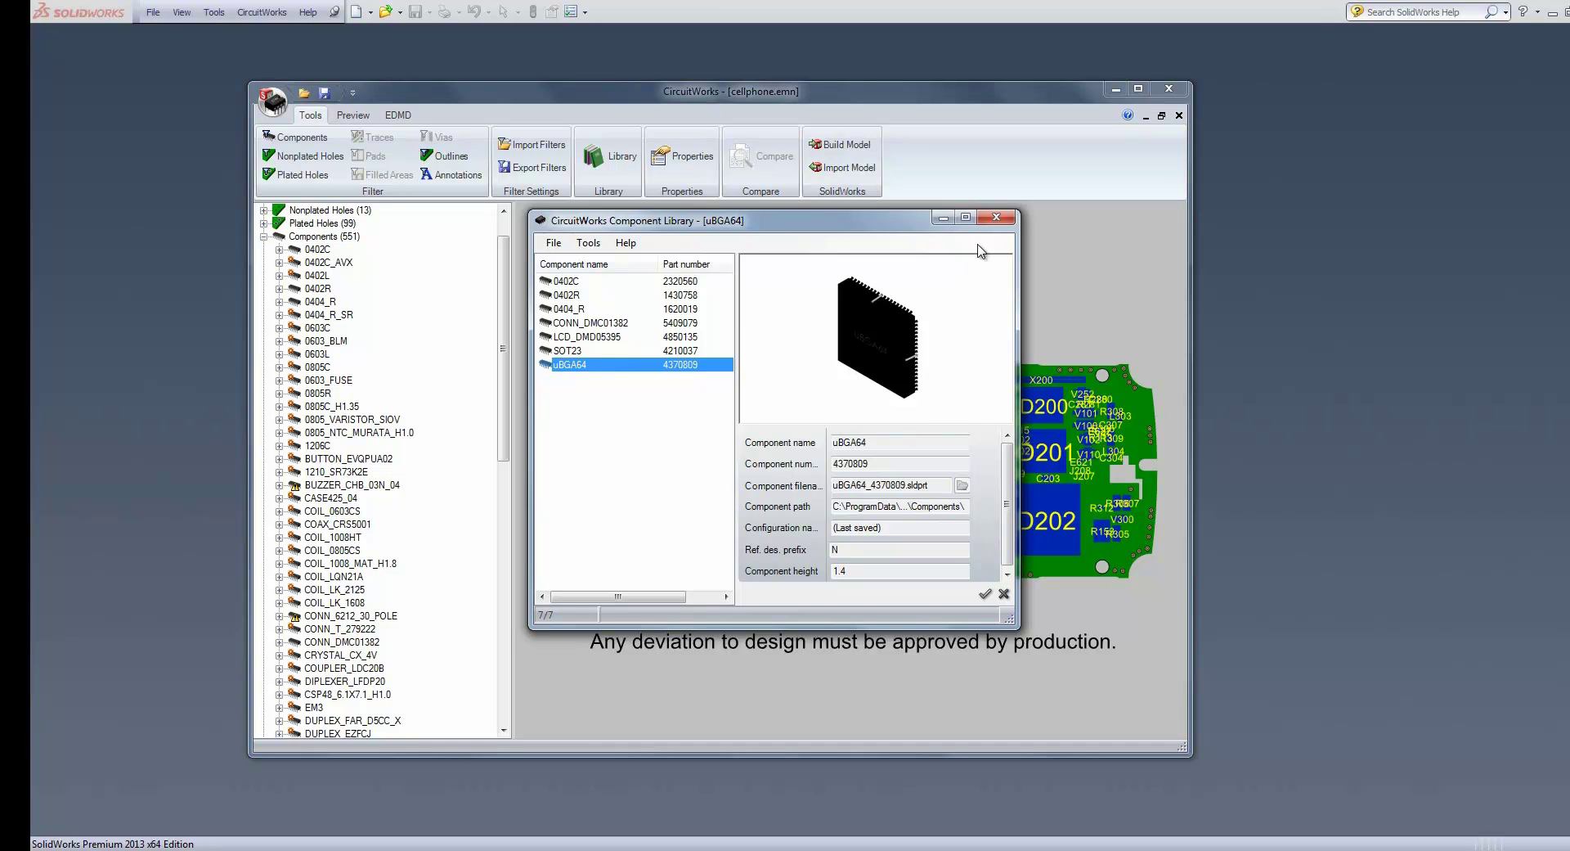
{"action": "left_click", "coordinate": [997, 217]}
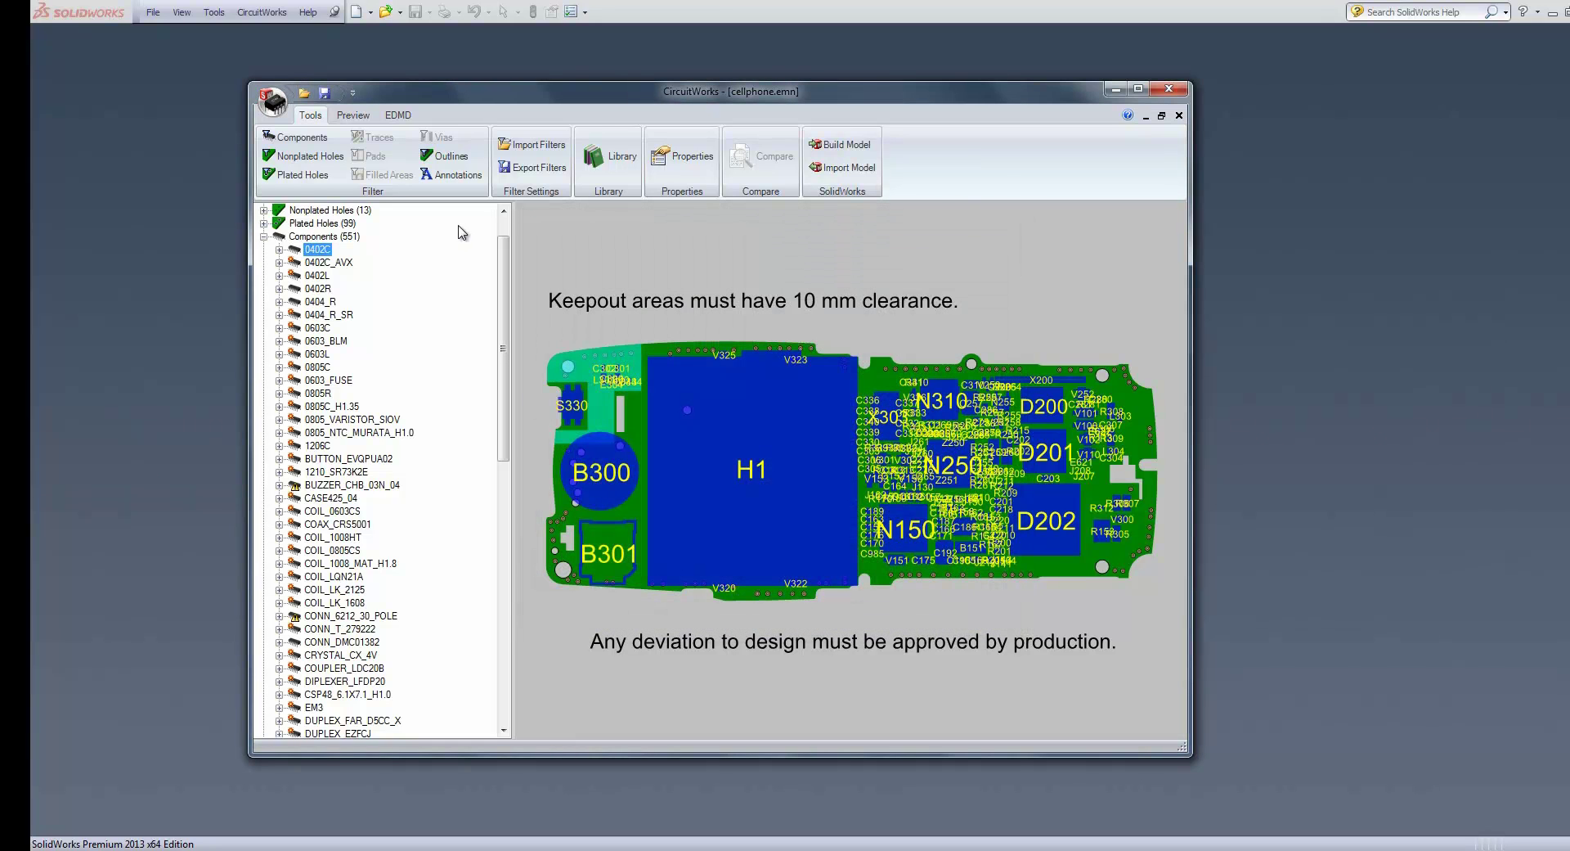
- Show Component Properties for 0402C_AVX and check its 0.5000 mm height, leaving it unchanged
{"action": "left_click", "coordinate": [306, 263]}
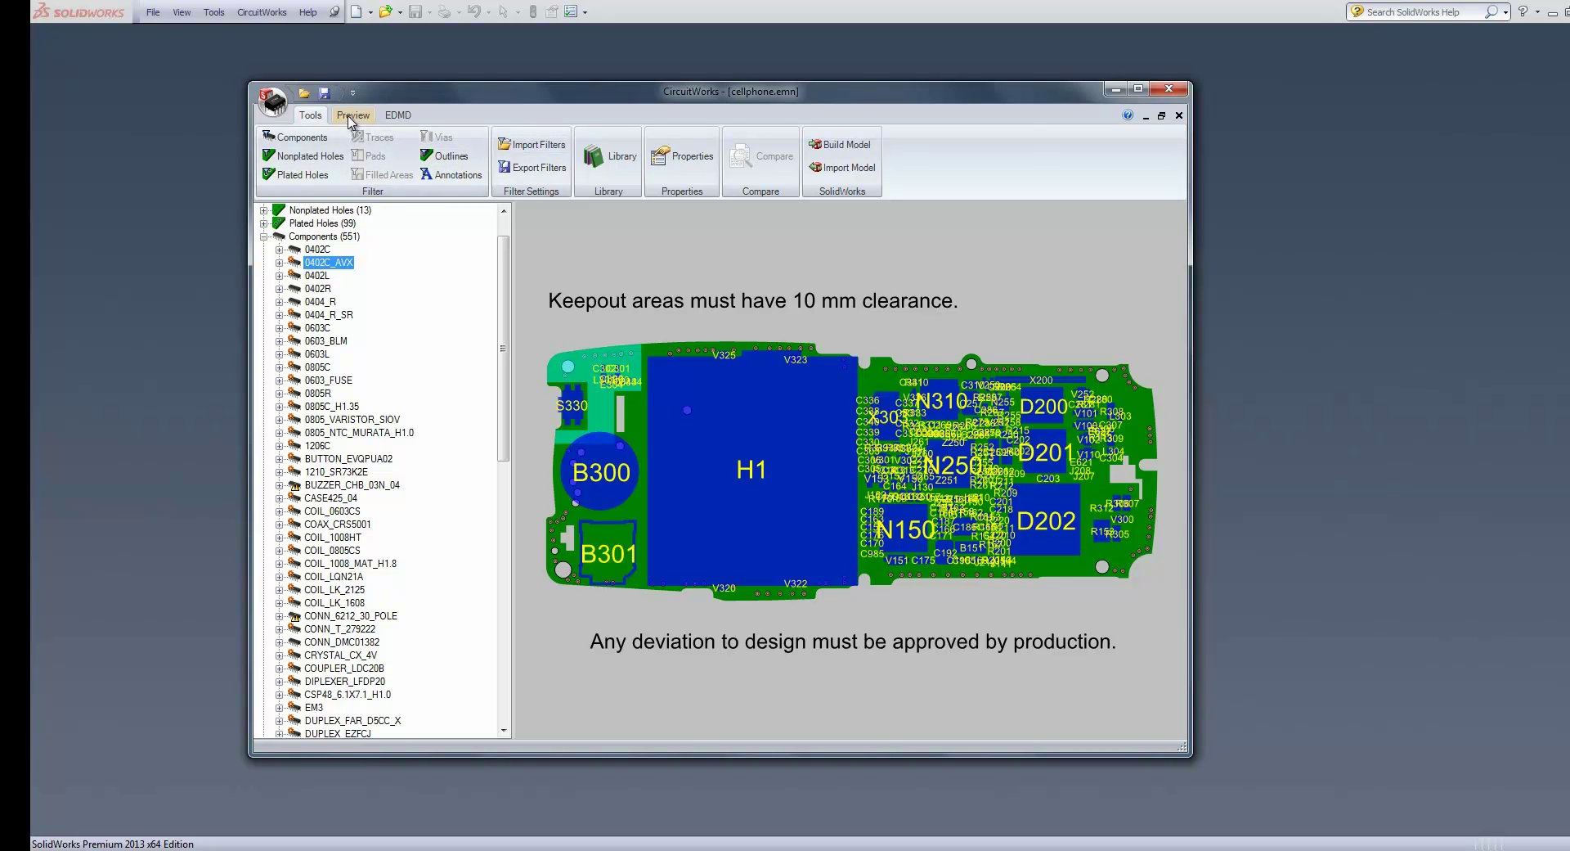
{"action": "left_click", "coordinate": [682, 157]}
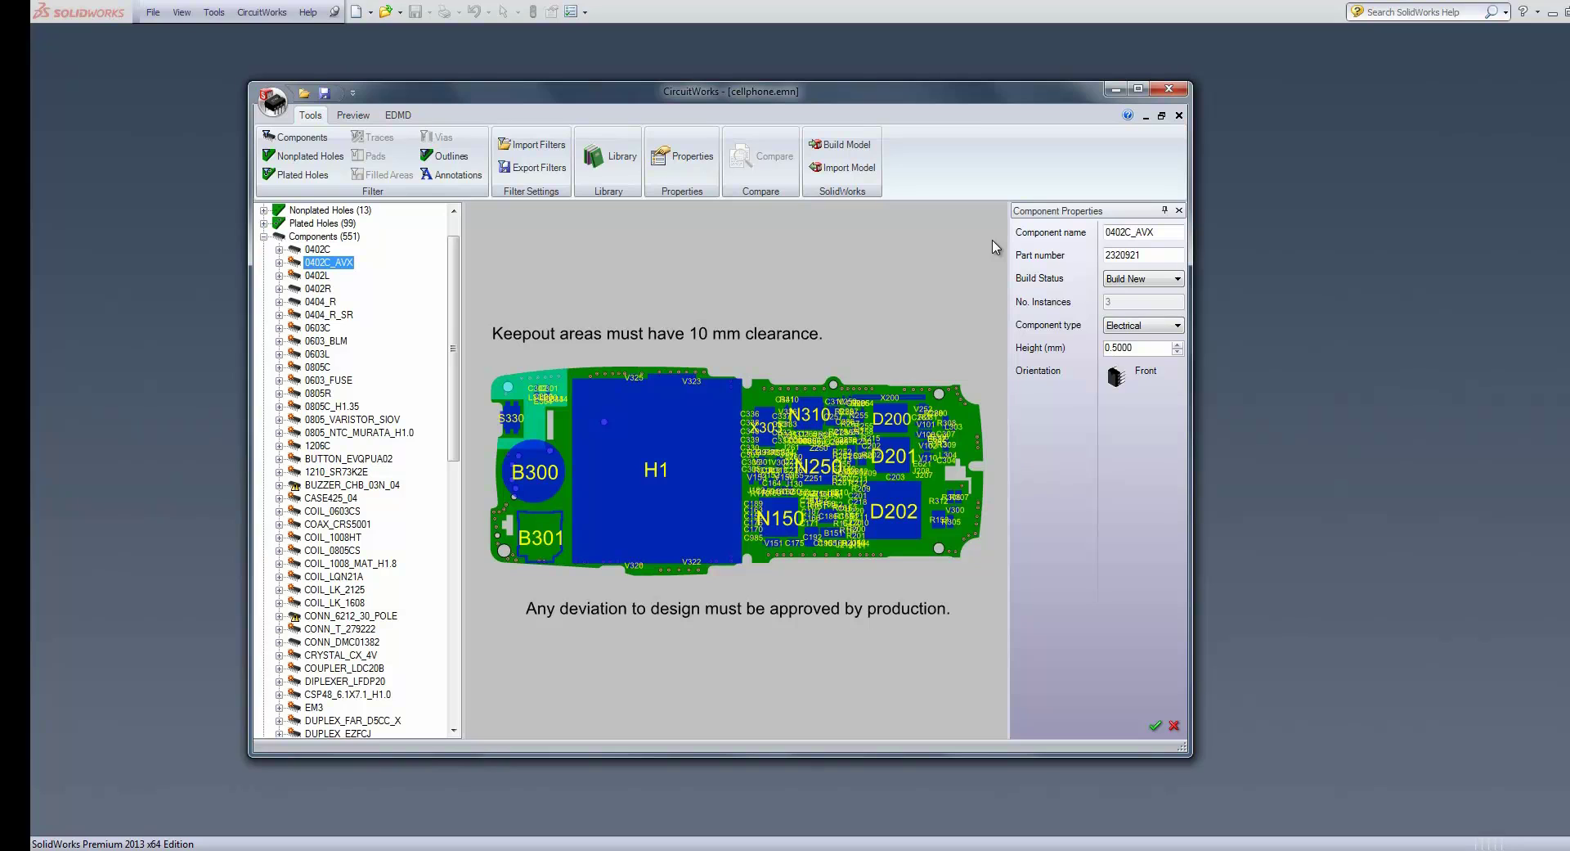
{"action": "double_click", "coordinate": [1156, 351]}
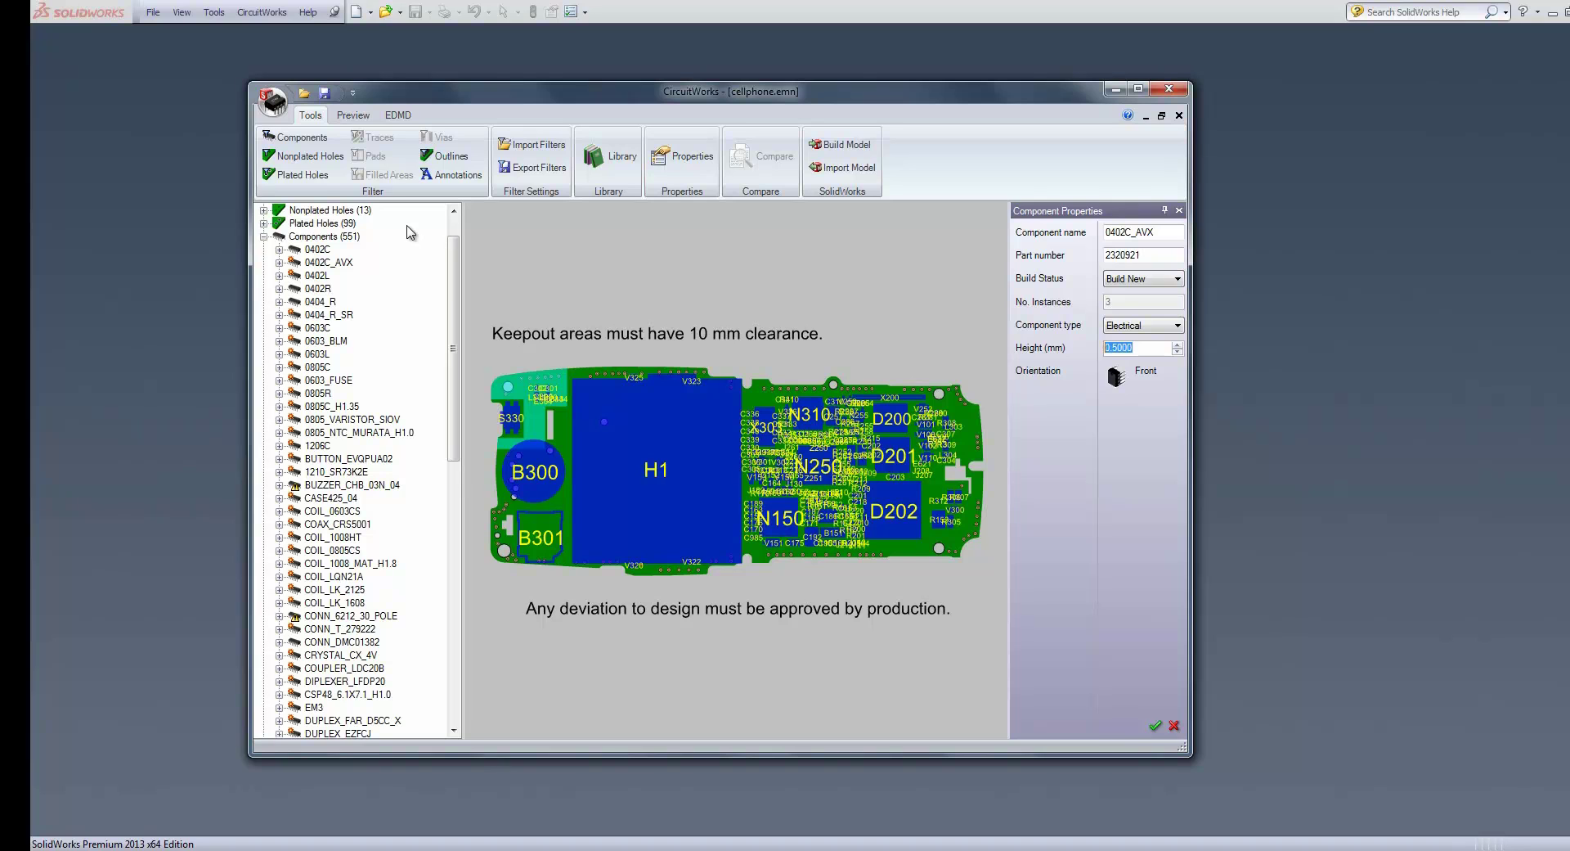
{"action": "left_click", "coordinate": [807, 279]}
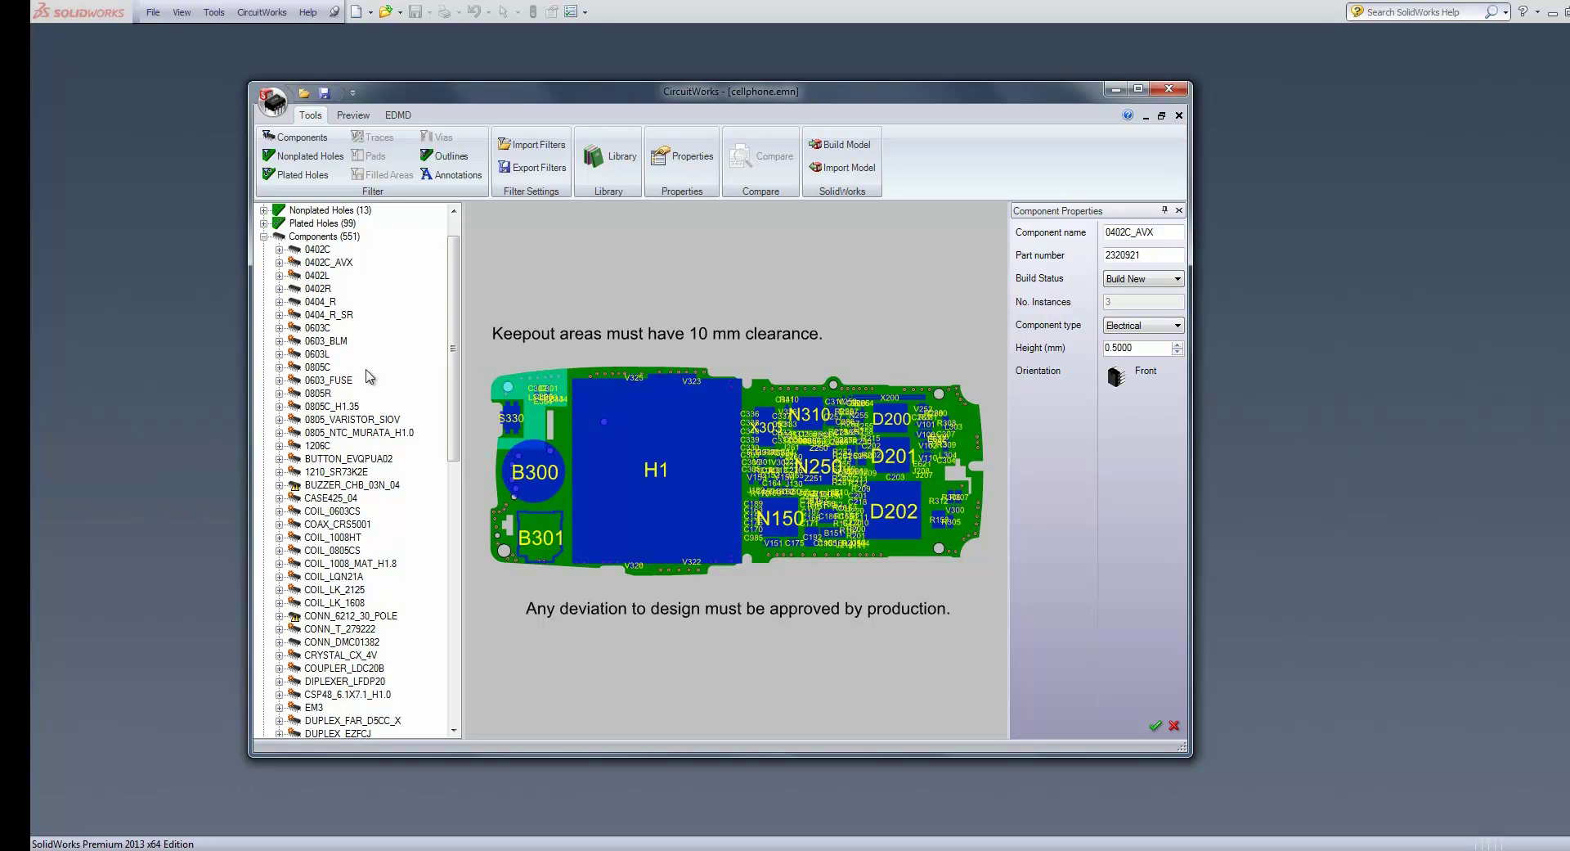
- Set BUZZER_CHB_03N_04's Height (mm) to 1.0000 with the spin arrows
{"action": "left_click", "coordinate": [324, 488]}
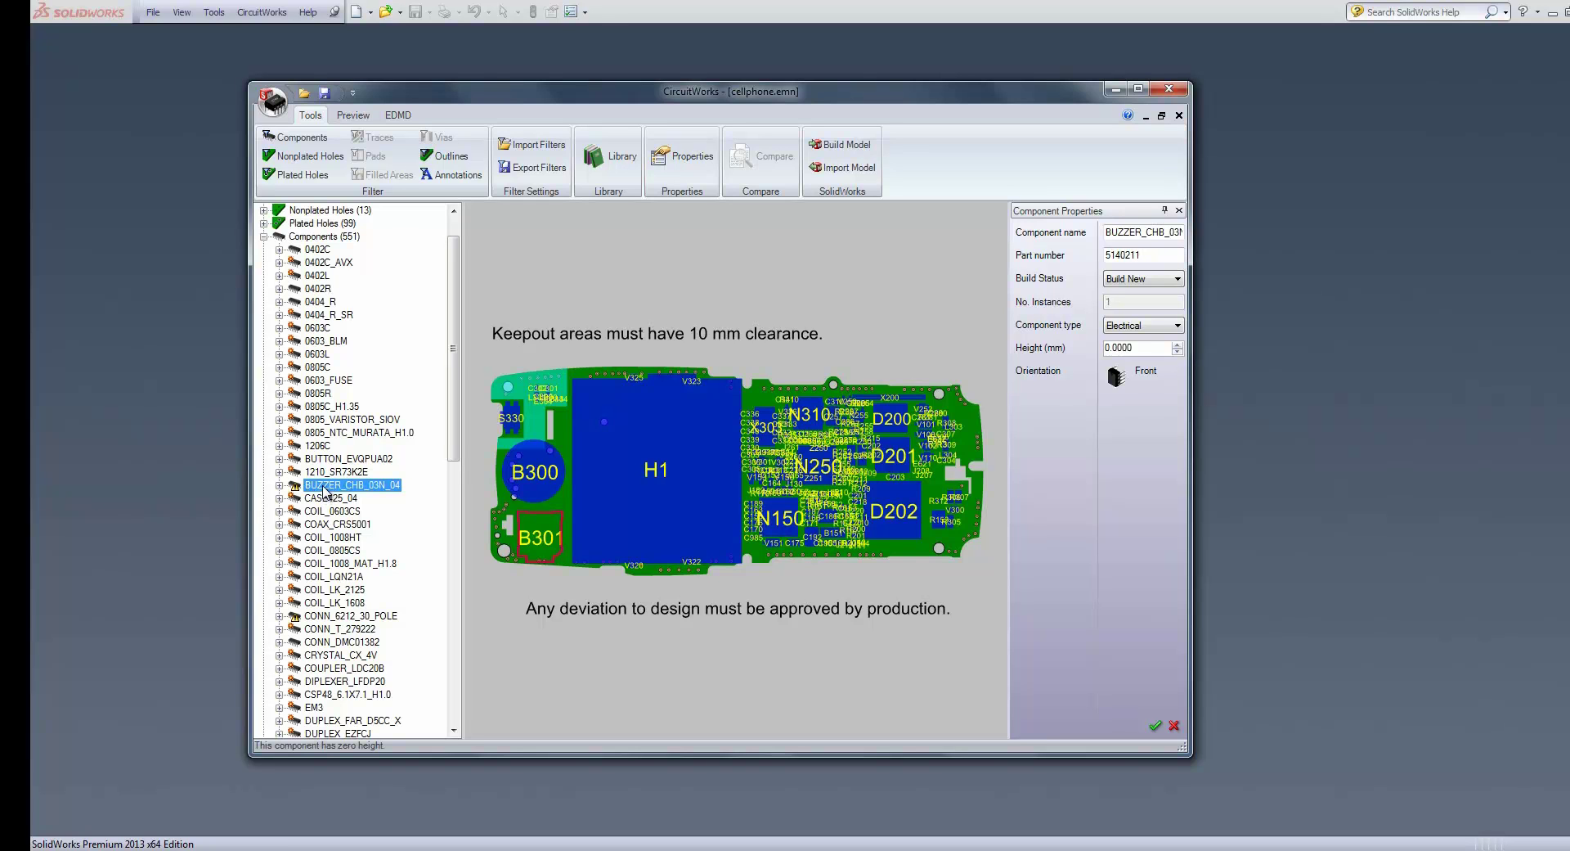
{"action": "left_click", "coordinate": [1178, 345]}
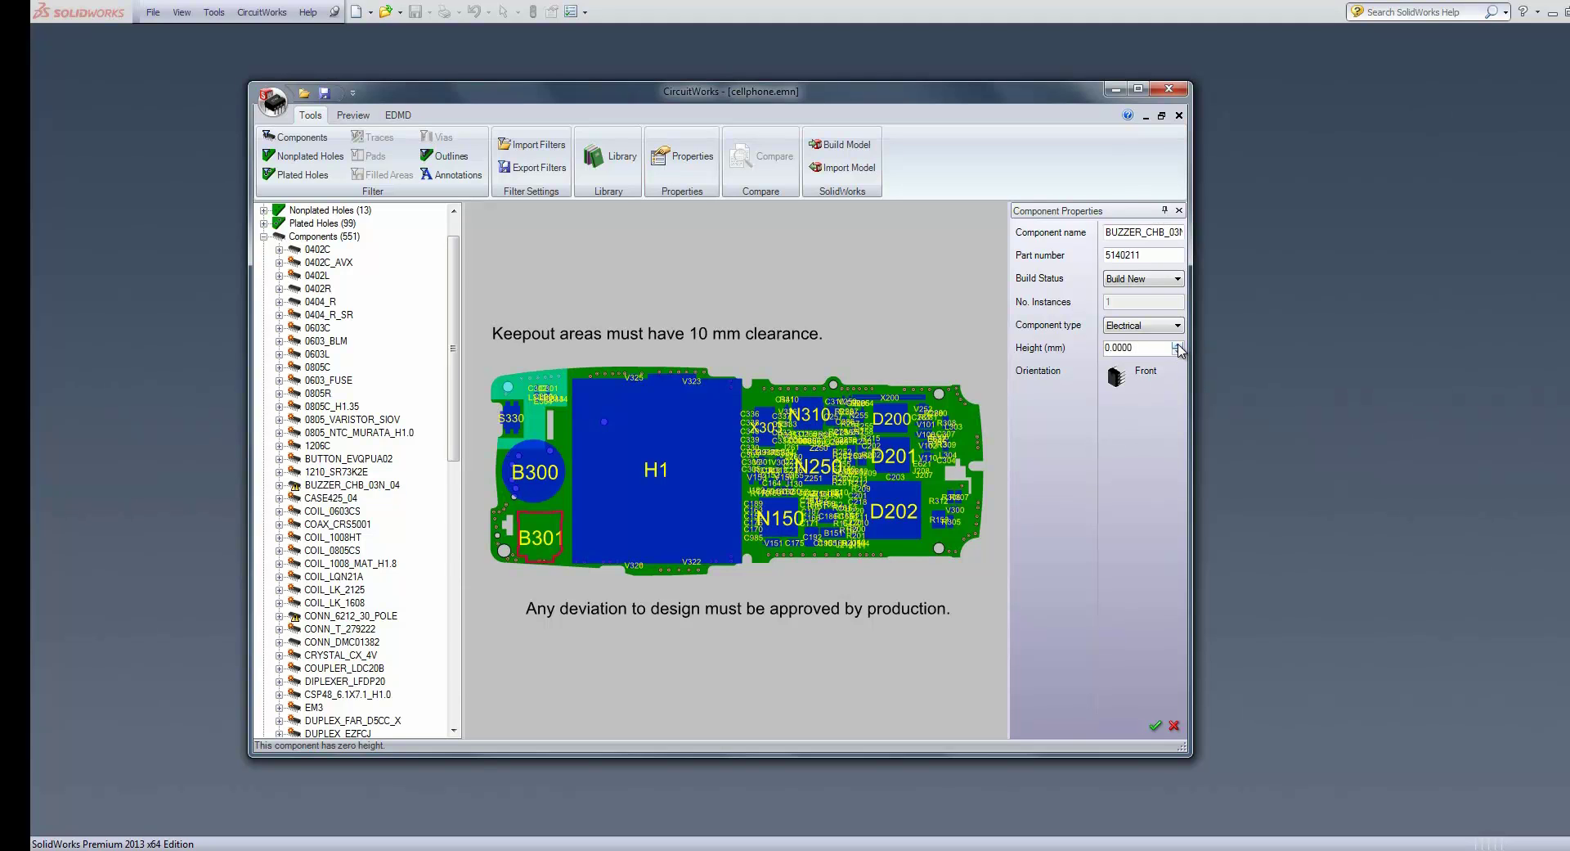
{"action": "left_click", "coordinate": [1178, 346]}
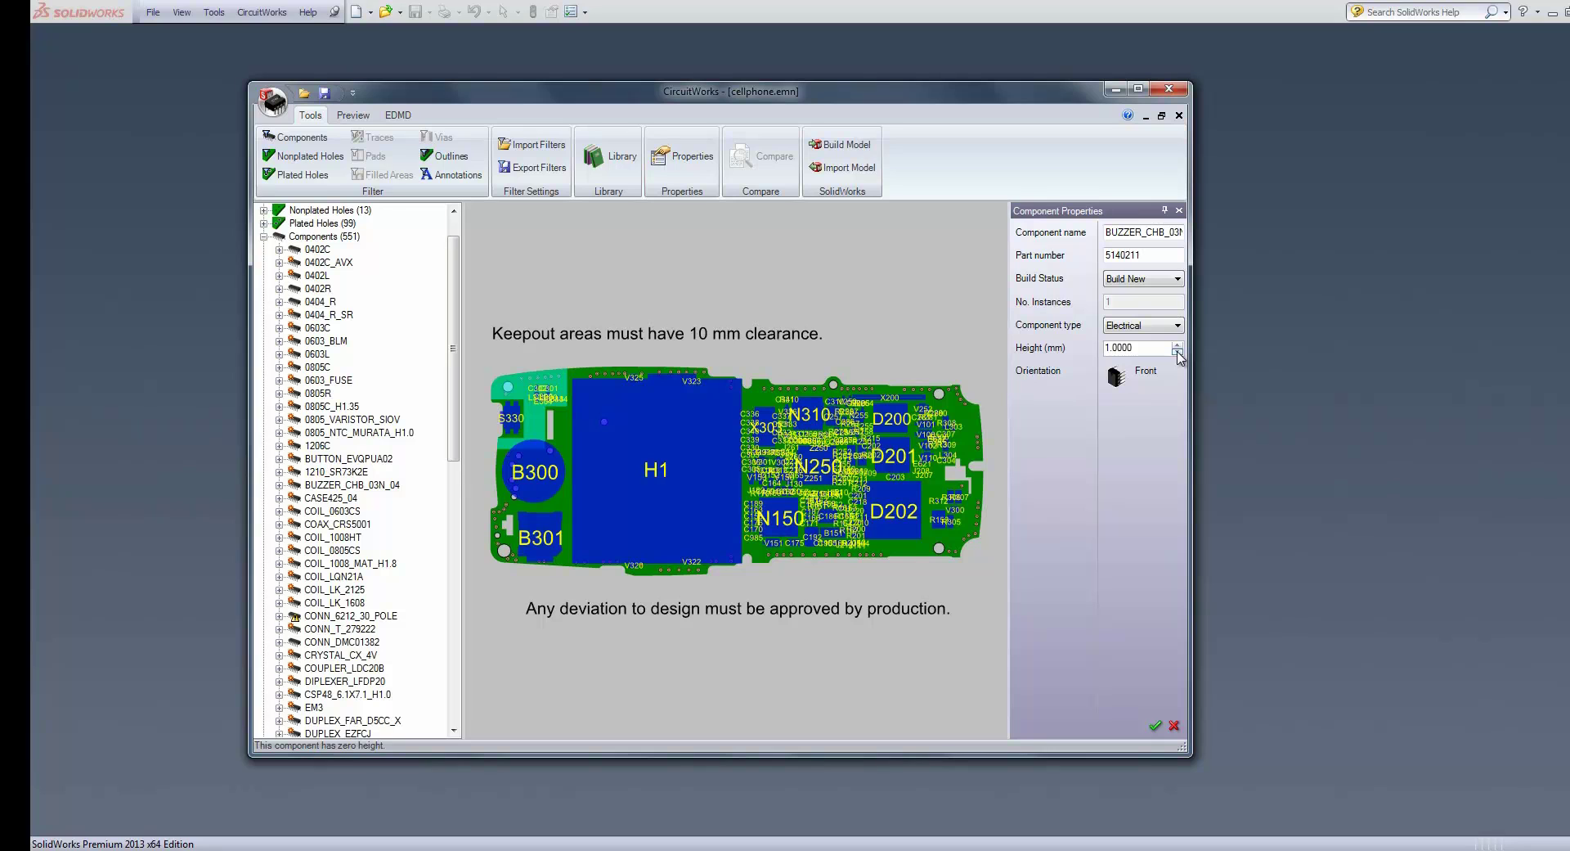
{"action": "left_click", "coordinate": [1177, 352]}
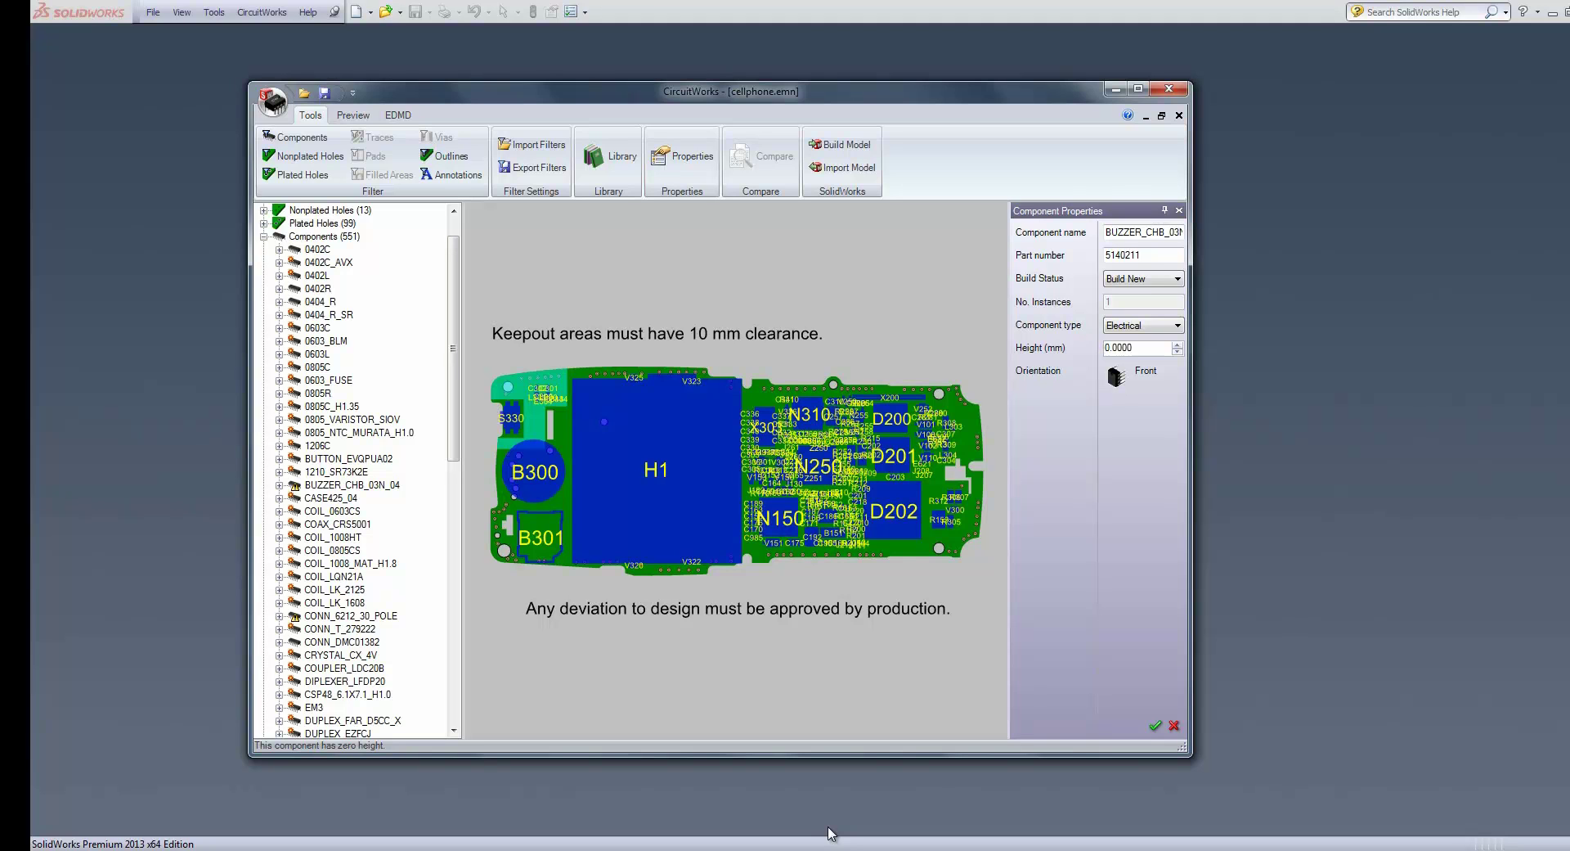
{"action": "left_click", "coordinate": [332, 485]}
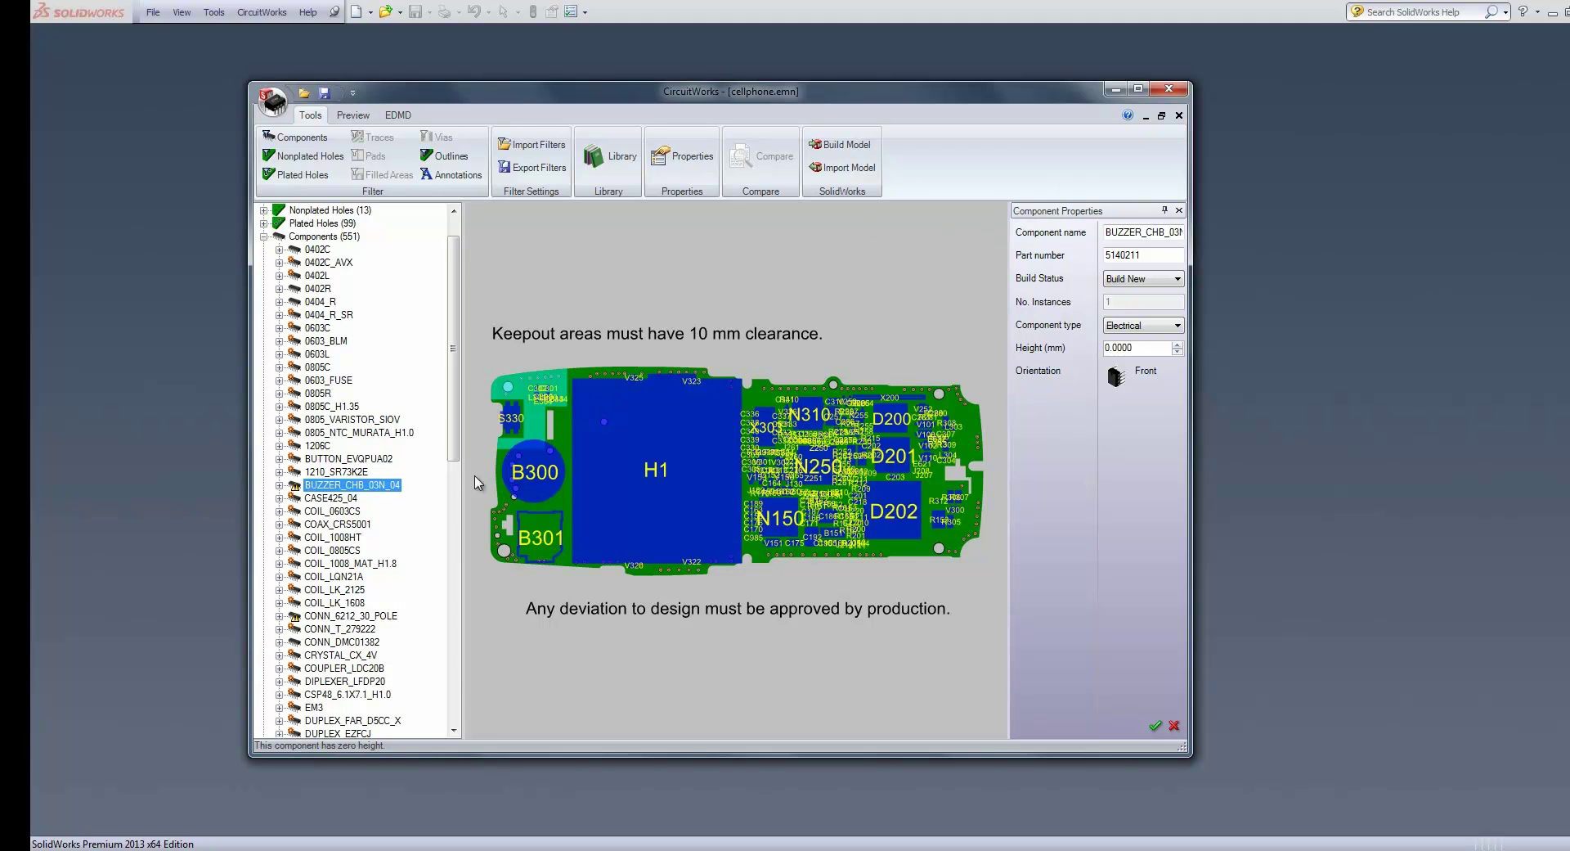
{"action": "left_click", "coordinate": [1177, 344]}
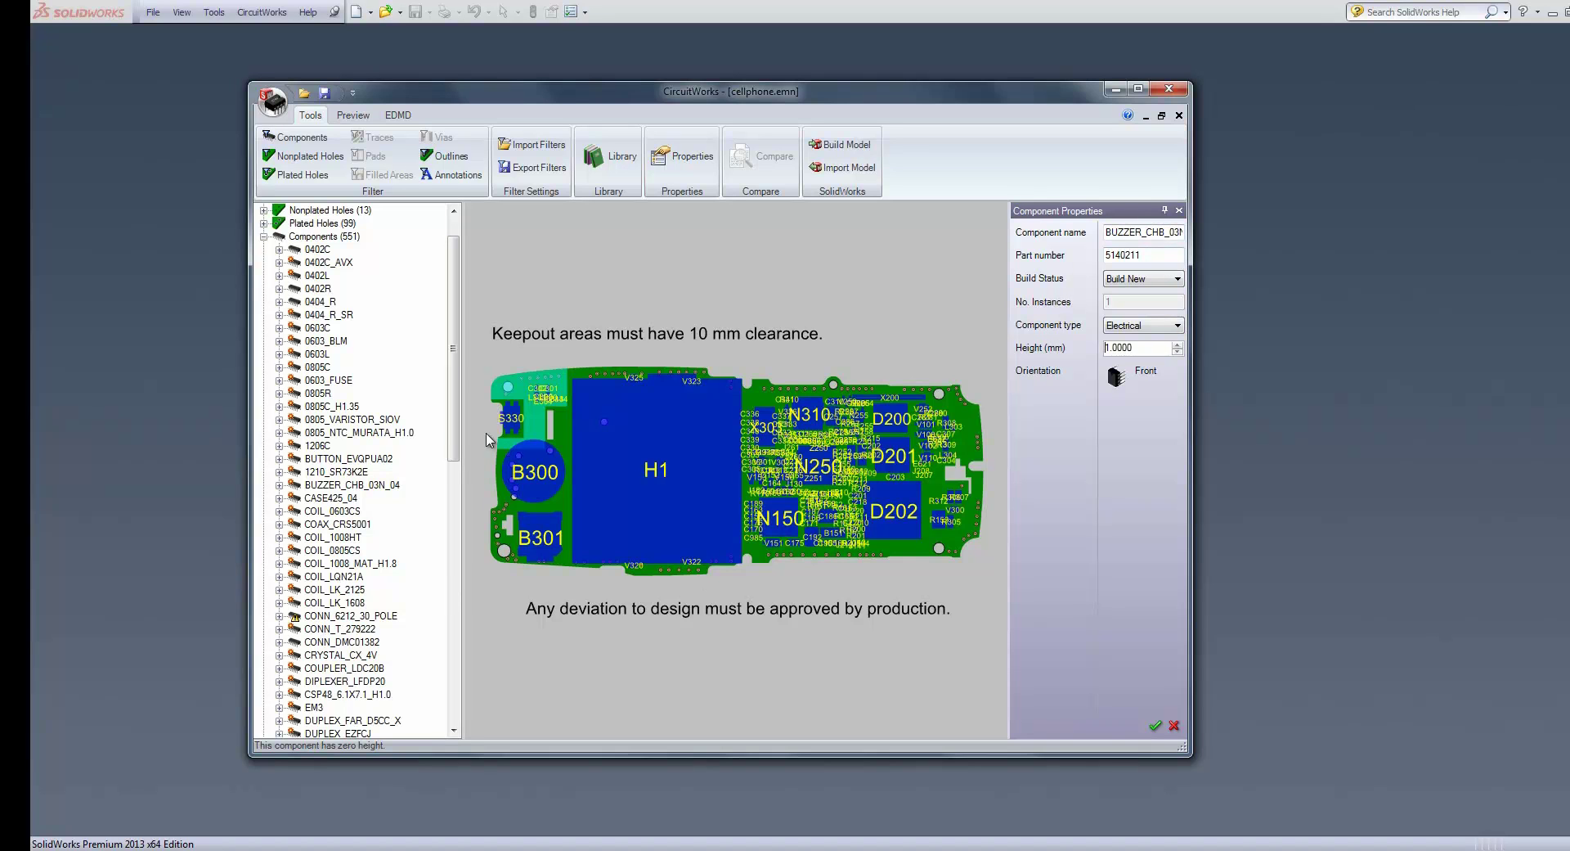
- Expand BUZZER_CHB_03N_04 and select its B301 instance
{"action": "left_click", "coordinate": [344, 485]}
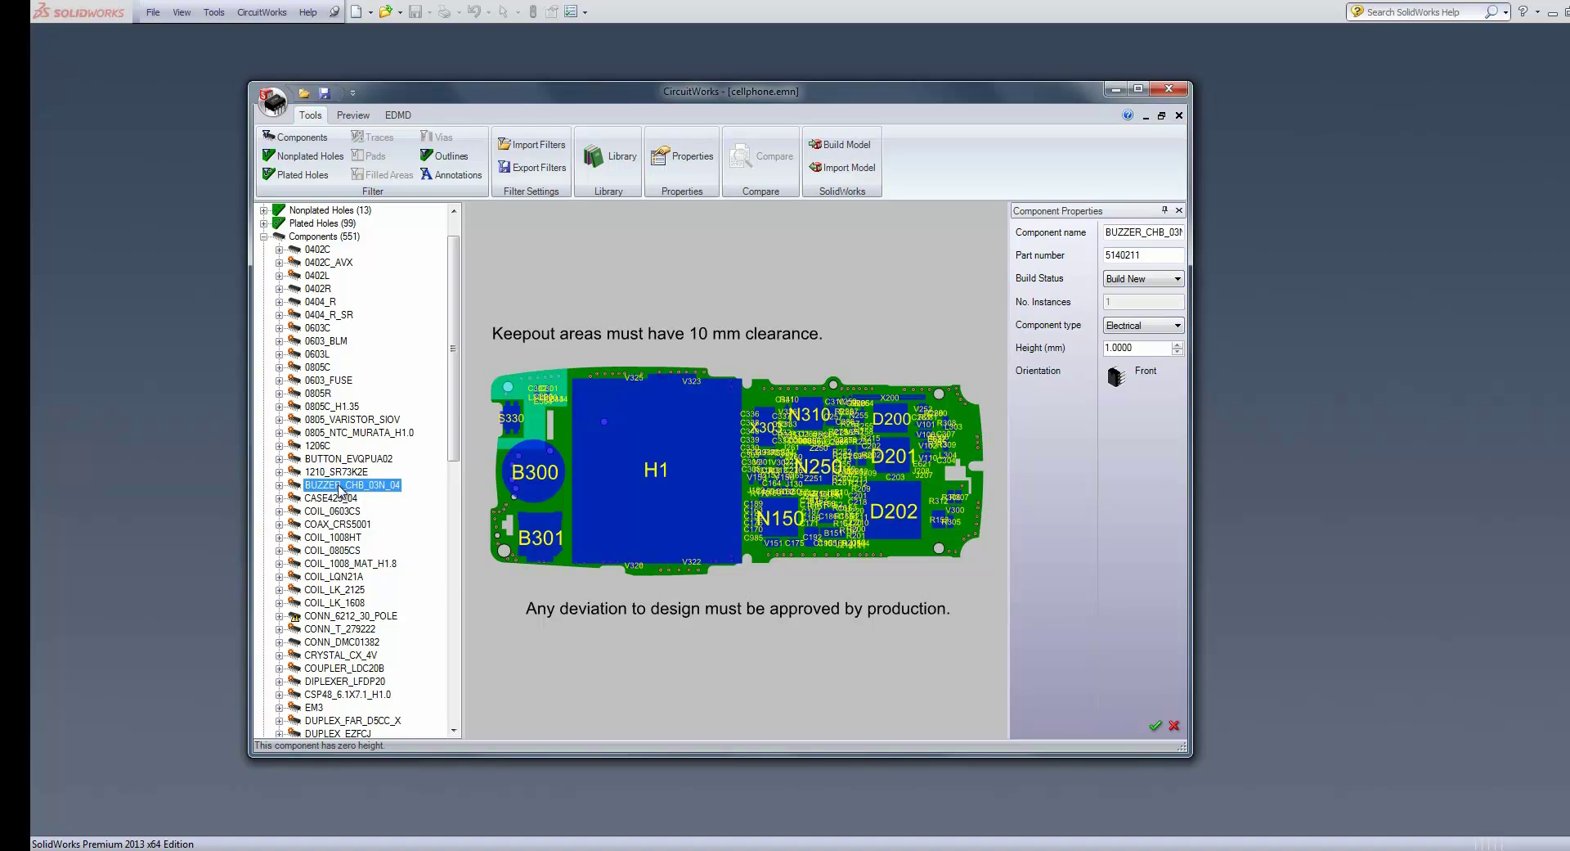
{"action": "double_click", "coordinate": [294, 488]}
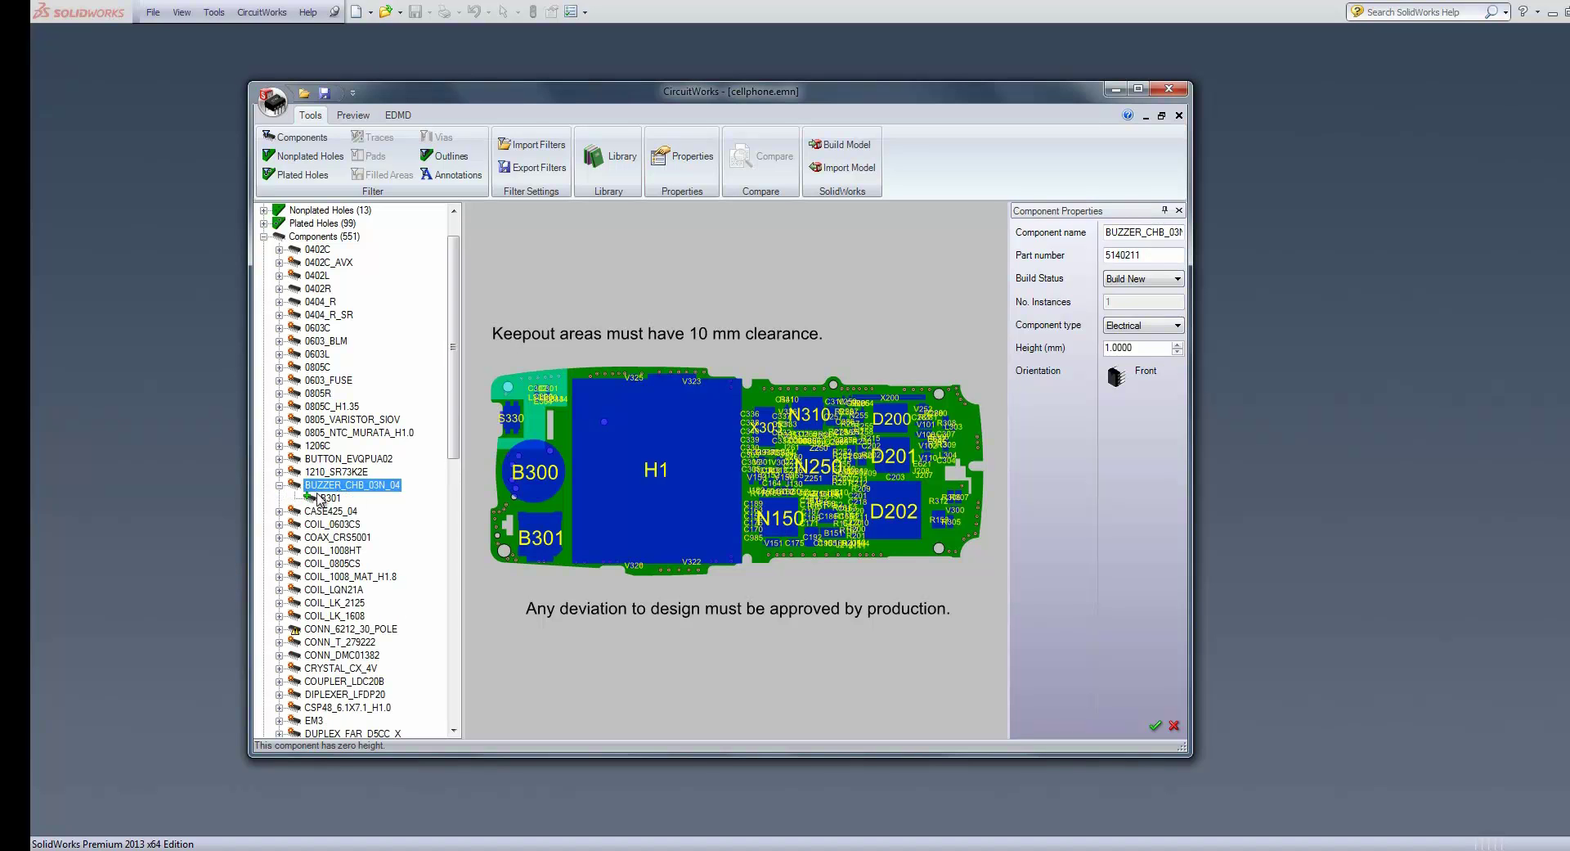
{"action": "left_click", "coordinate": [329, 498]}
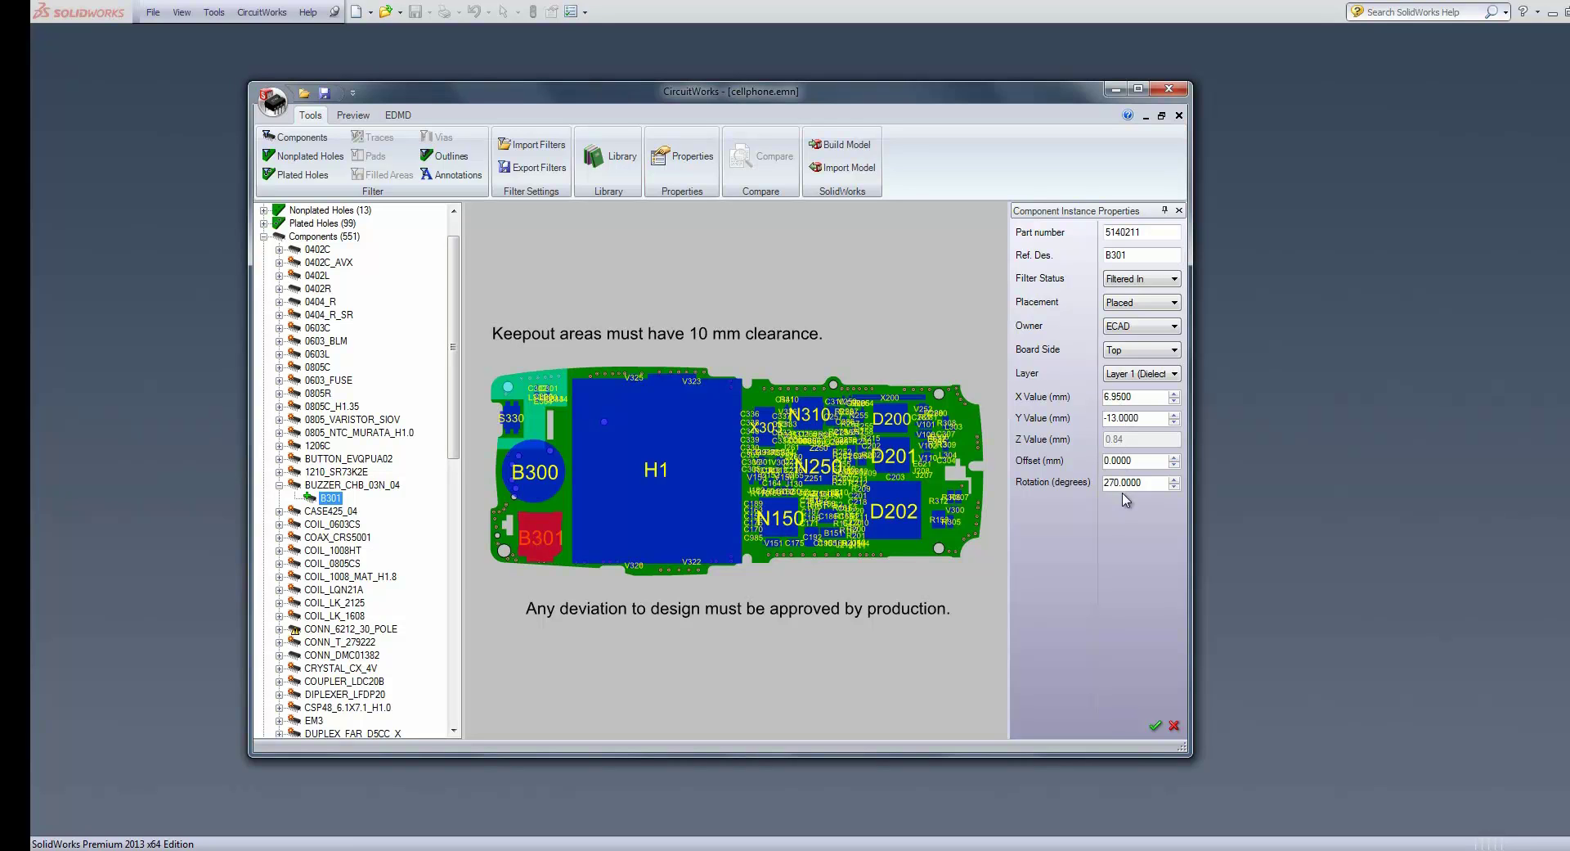
- Set B301's rotation to 270 degrees and its board side to Bottom
{"action": "left_click", "coordinate": [1174, 479]}
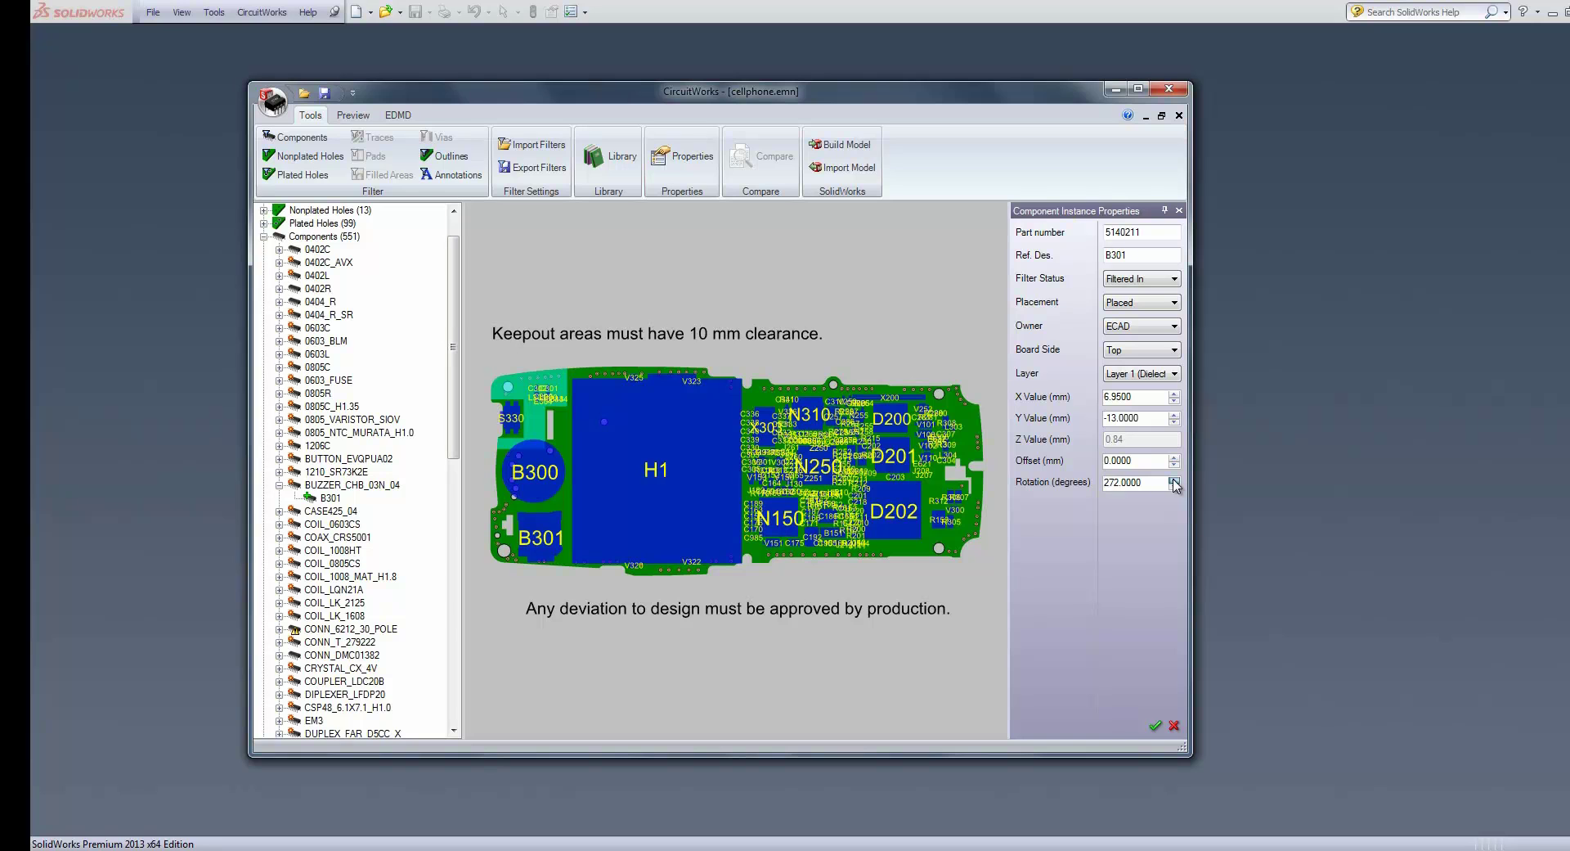
{"action": "left_click", "coordinate": [1174, 480]}
{"action": "left_click", "coordinate": [1173, 480]}
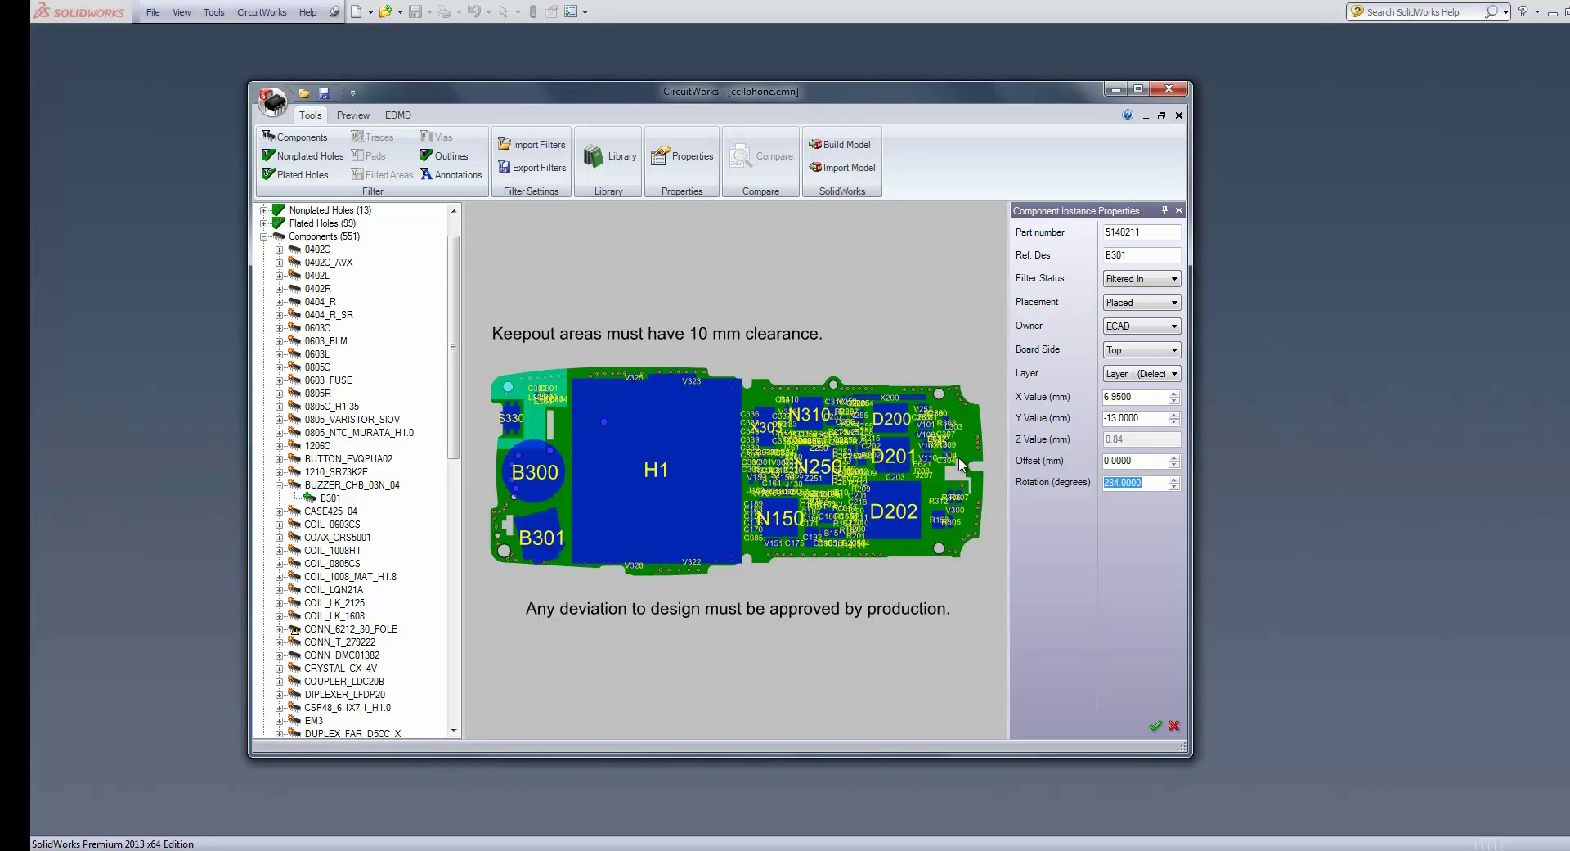
{"action": "type", "text": "270"}
{"action": "left_click", "coordinate": [1144, 460]}
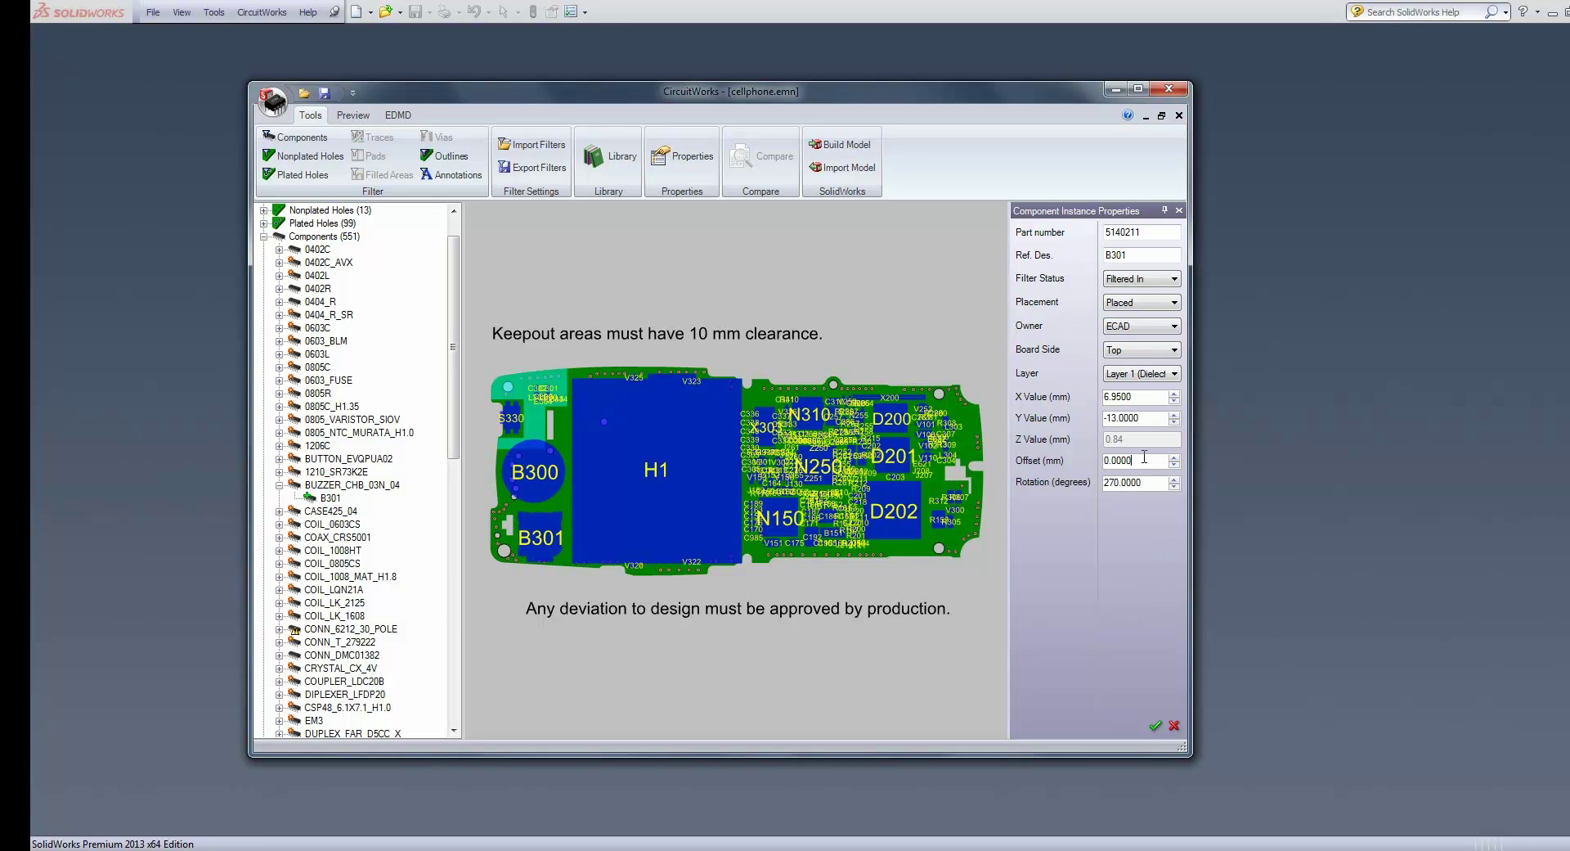
{"action": "left_click", "coordinate": [1139, 352]}
{"action": "left_click", "coordinate": [1131, 376]}
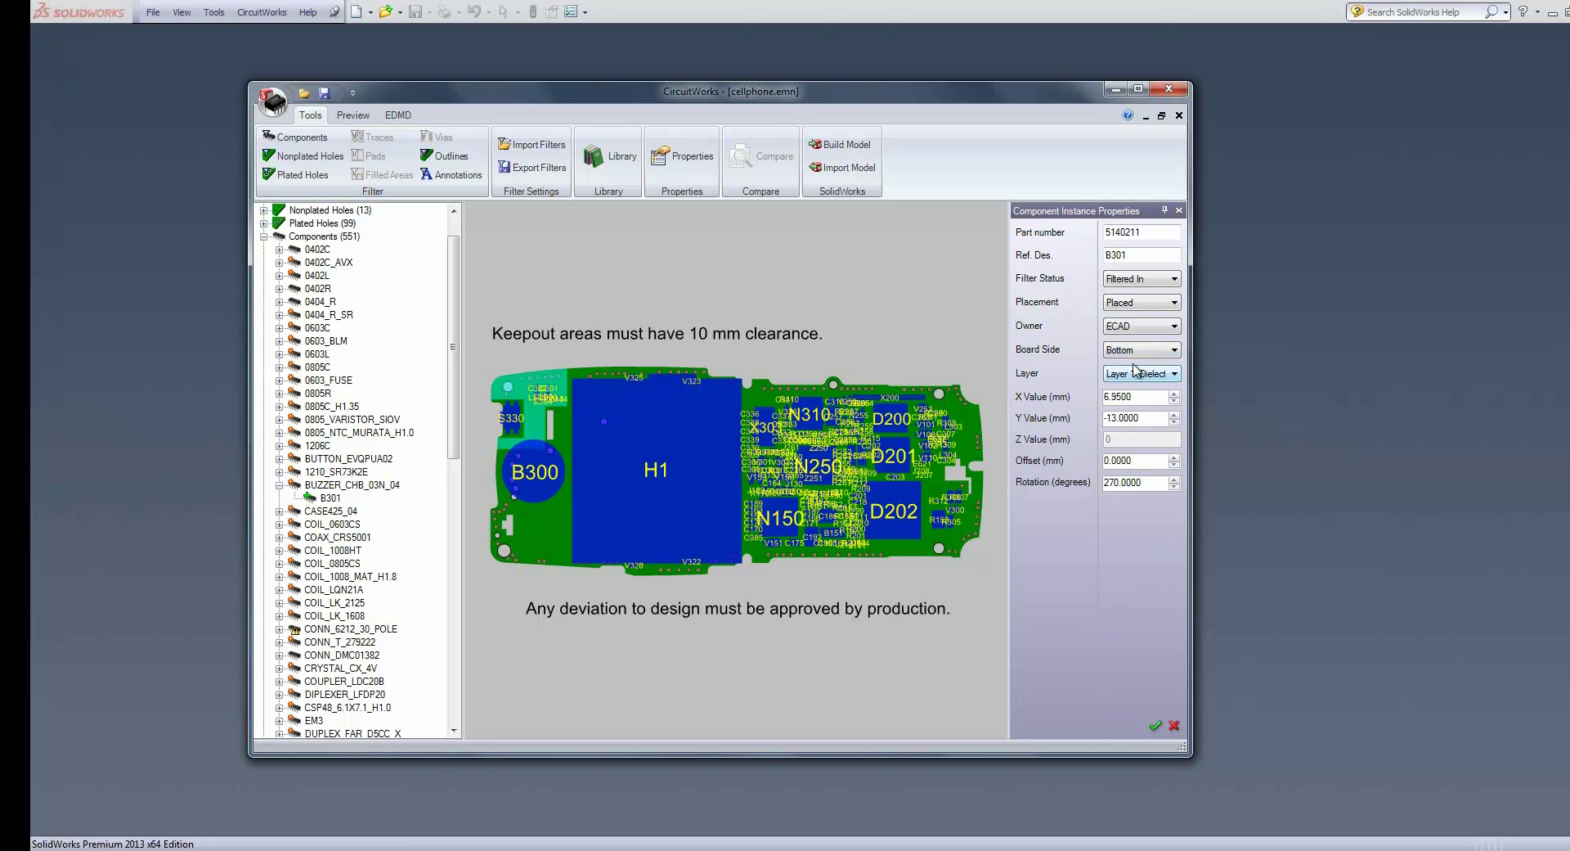
- View the board from the bottom, then return to the top view
{"action": "left_click", "coordinate": [353, 115]}
{"action": "left_click", "coordinate": [372, 174]}
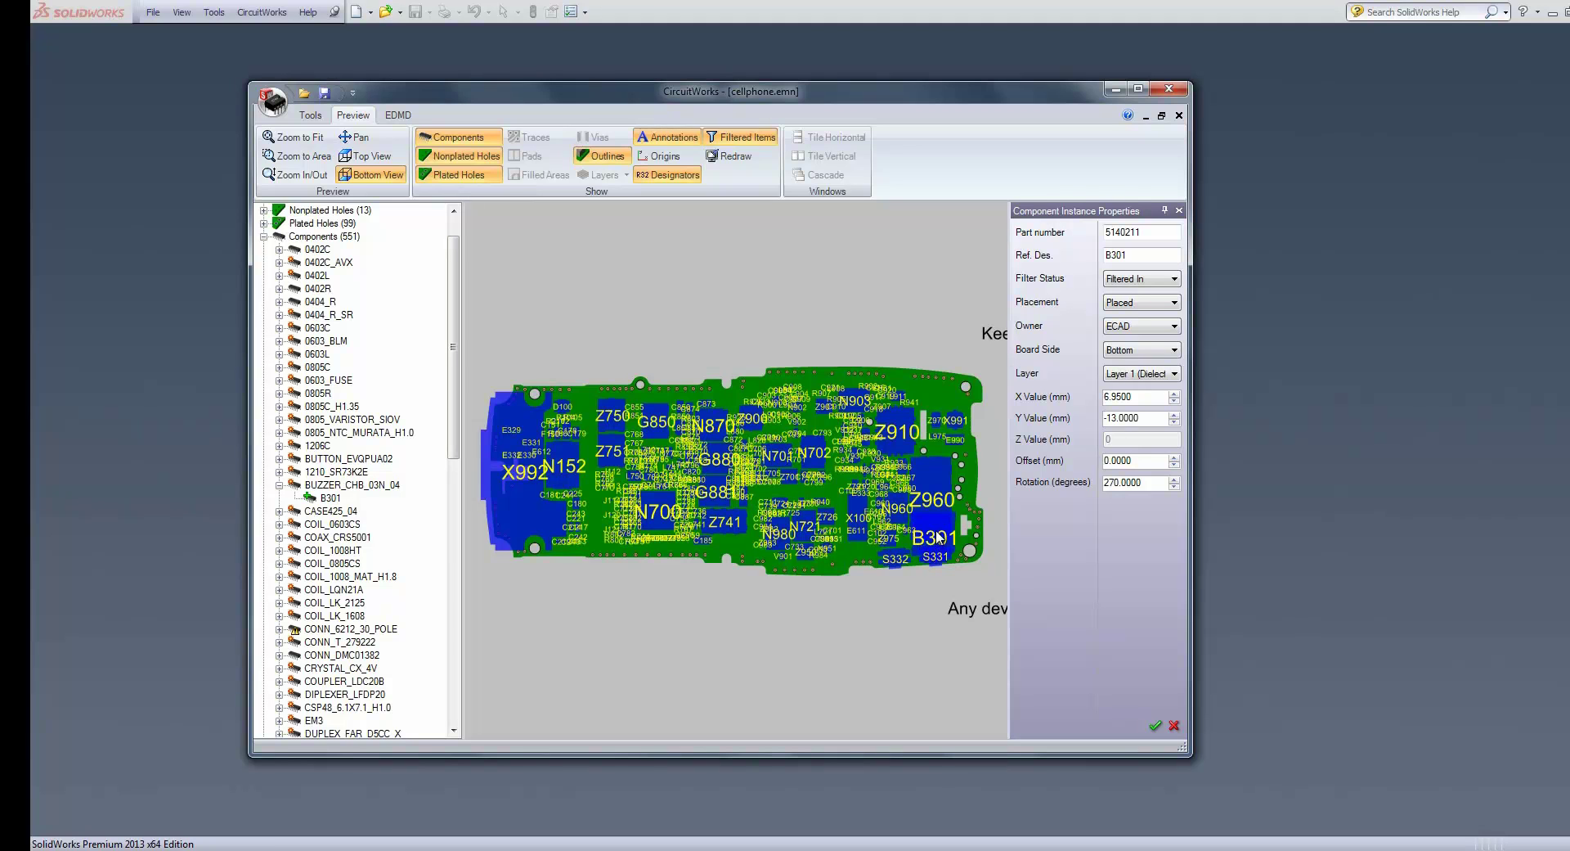
{"action": "left_click", "coordinate": [365, 155]}
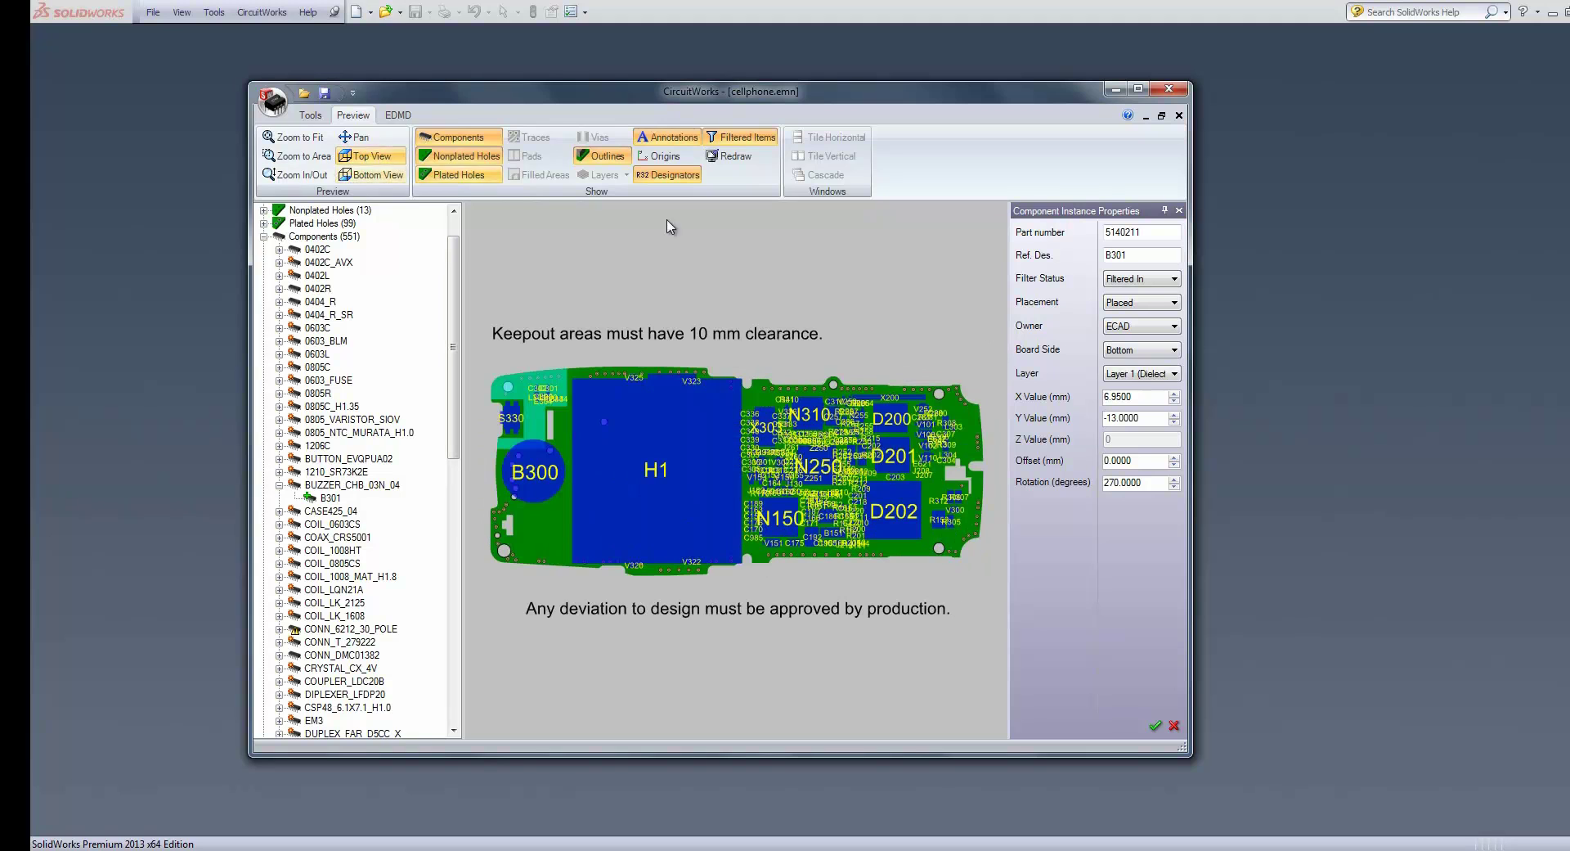
- Set B301's board side back to Top and collapse the buzzer node
{"action": "left_click", "coordinate": [1145, 350]}
{"action": "left_click", "coordinate": [1137, 365]}
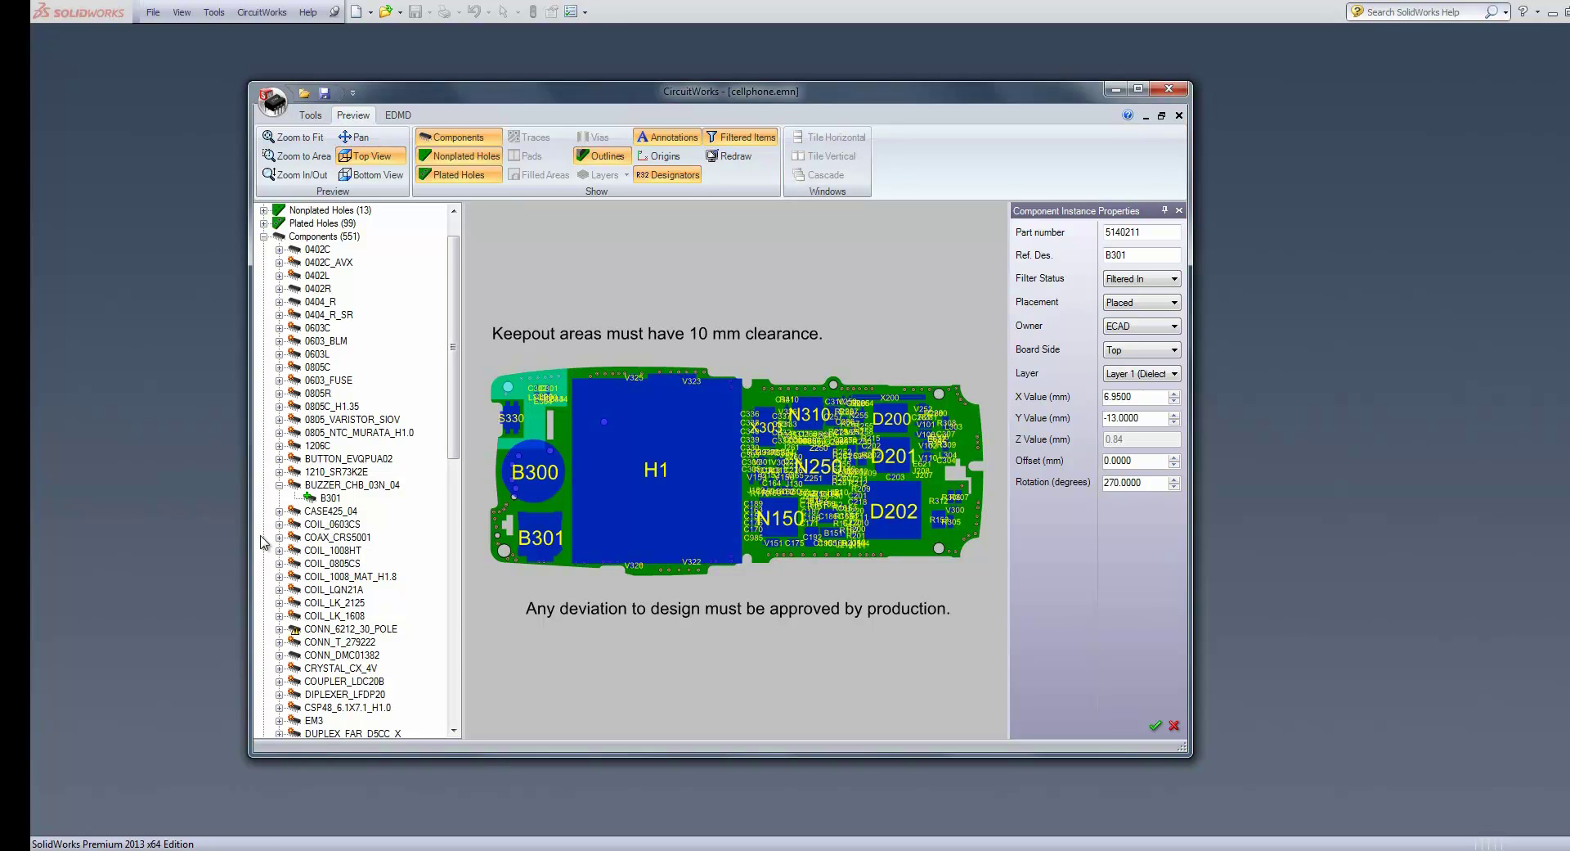
{"action": "left_click", "coordinate": [280, 486]}
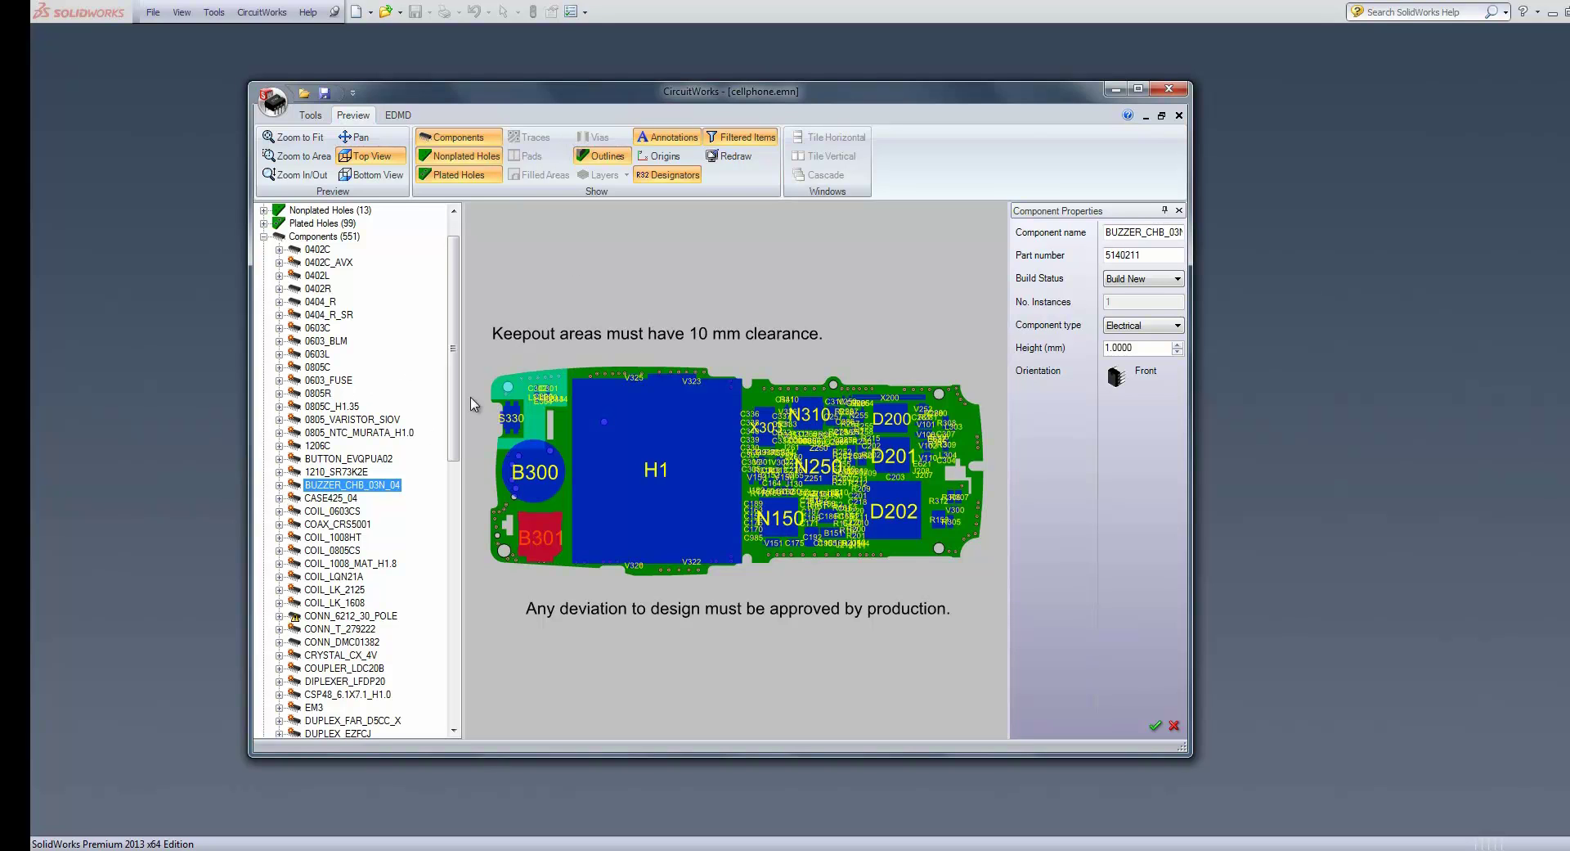
{"action": "right_click", "coordinate": [330, 488]}
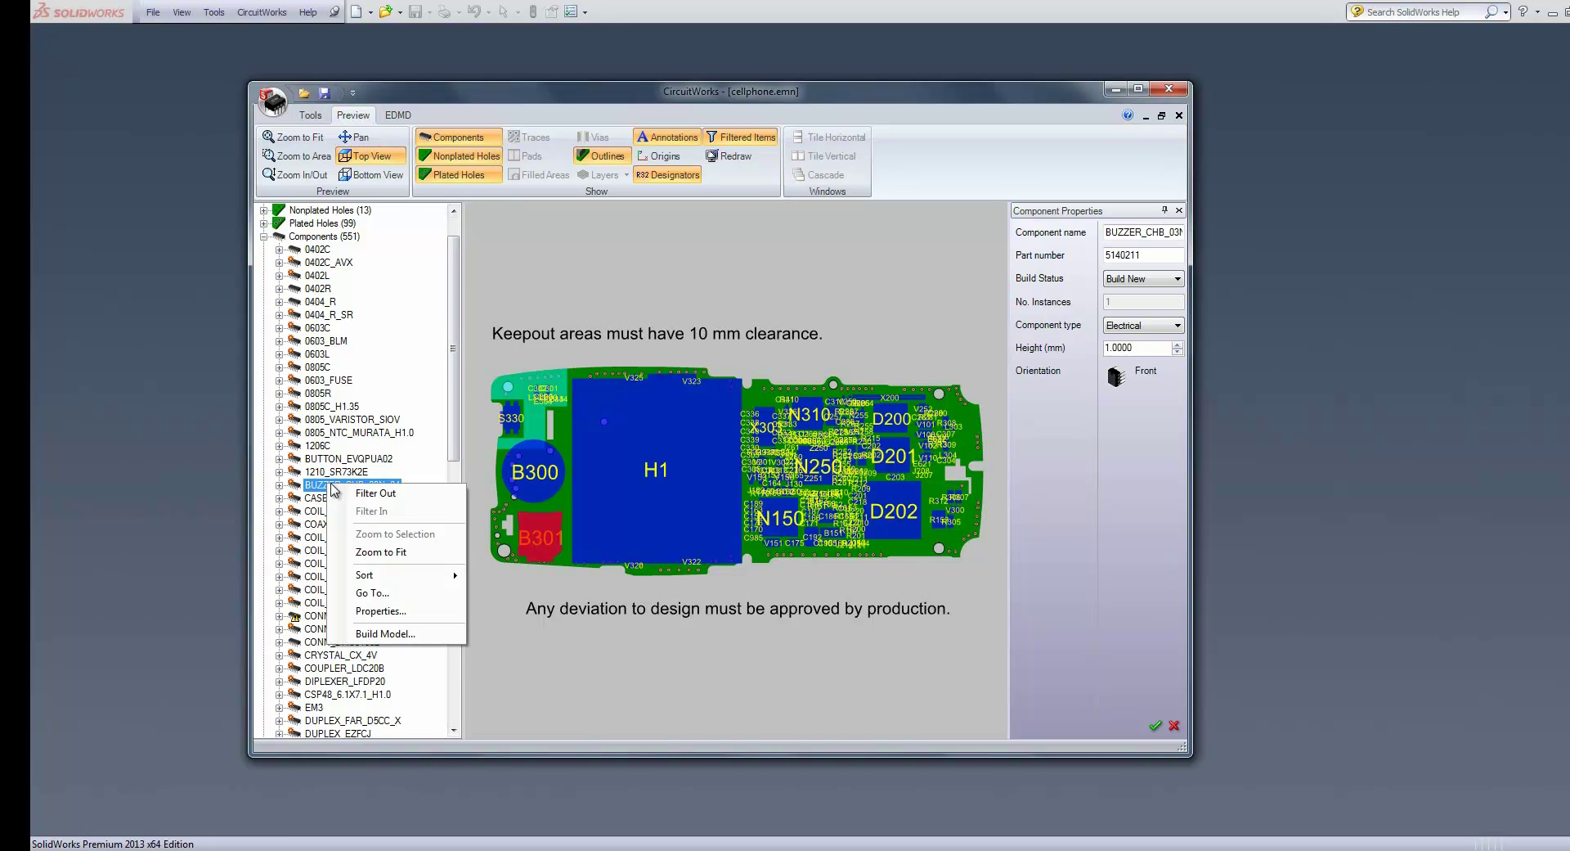
{"action": "left_click", "coordinate": [383, 501]}
{"action": "left_click", "coordinate": [563, 310]}
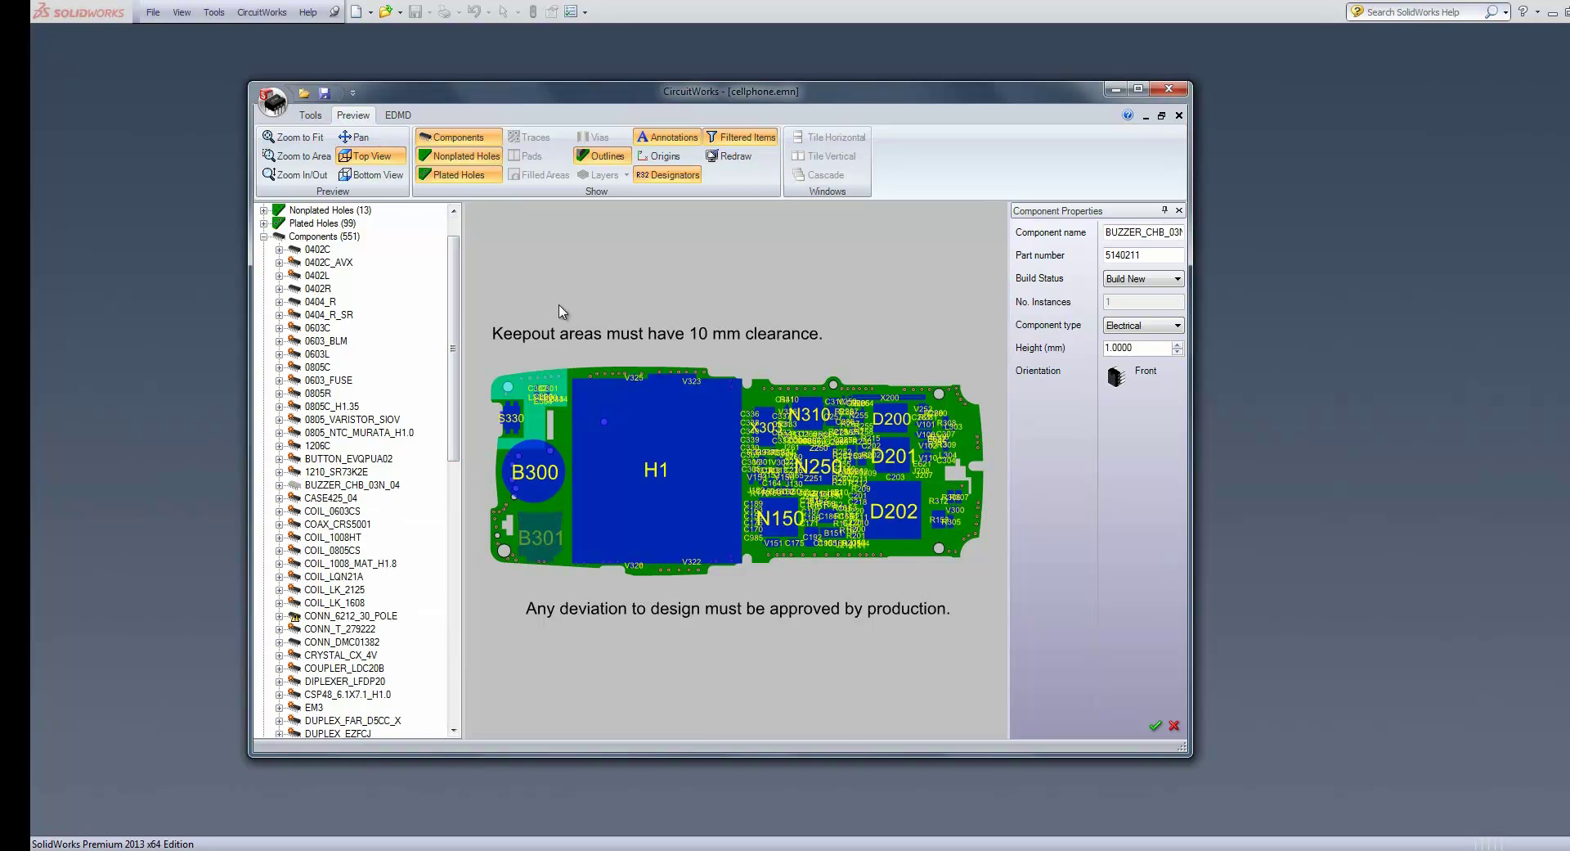
{"action": "right_click", "coordinate": [358, 491]}
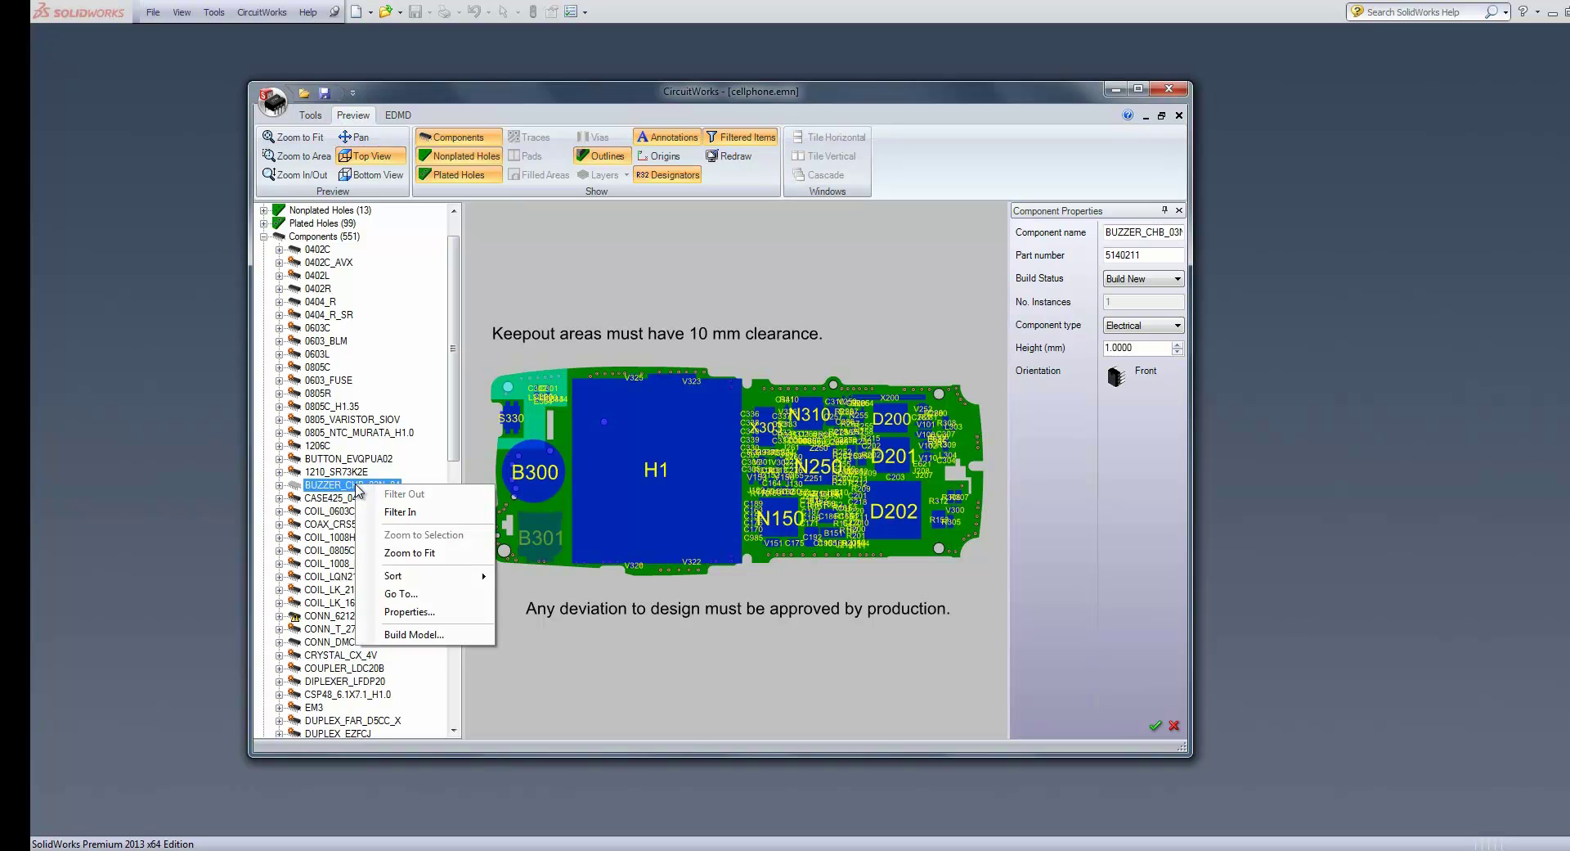
{"action": "left_click", "coordinate": [391, 514]}
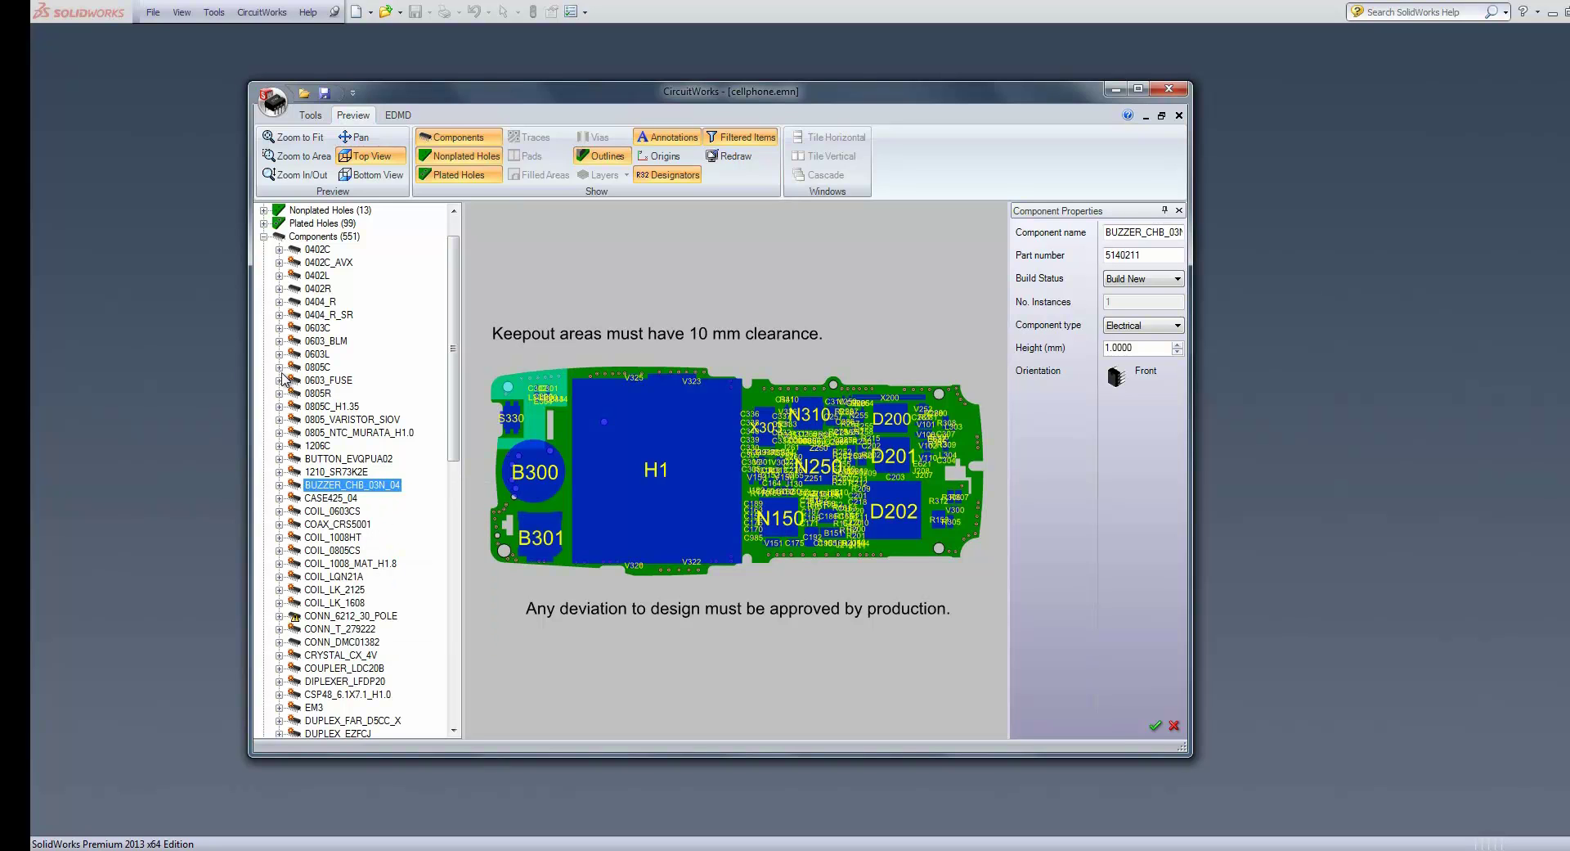
{"action": "left_click", "coordinate": [279, 250]}
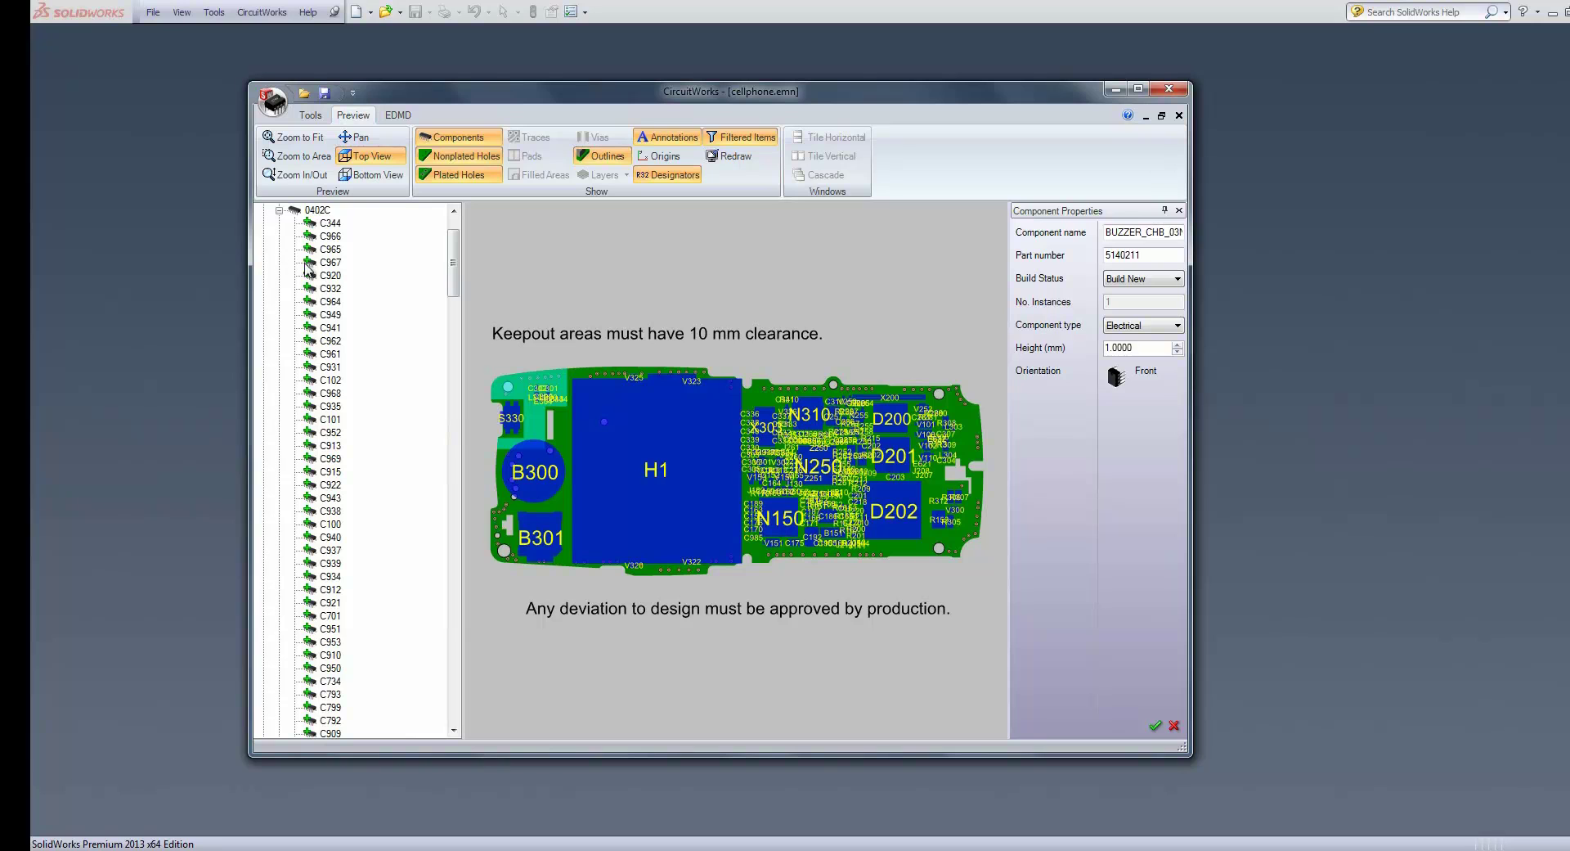
{"action": "right_click", "coordinate": [328, 262]}
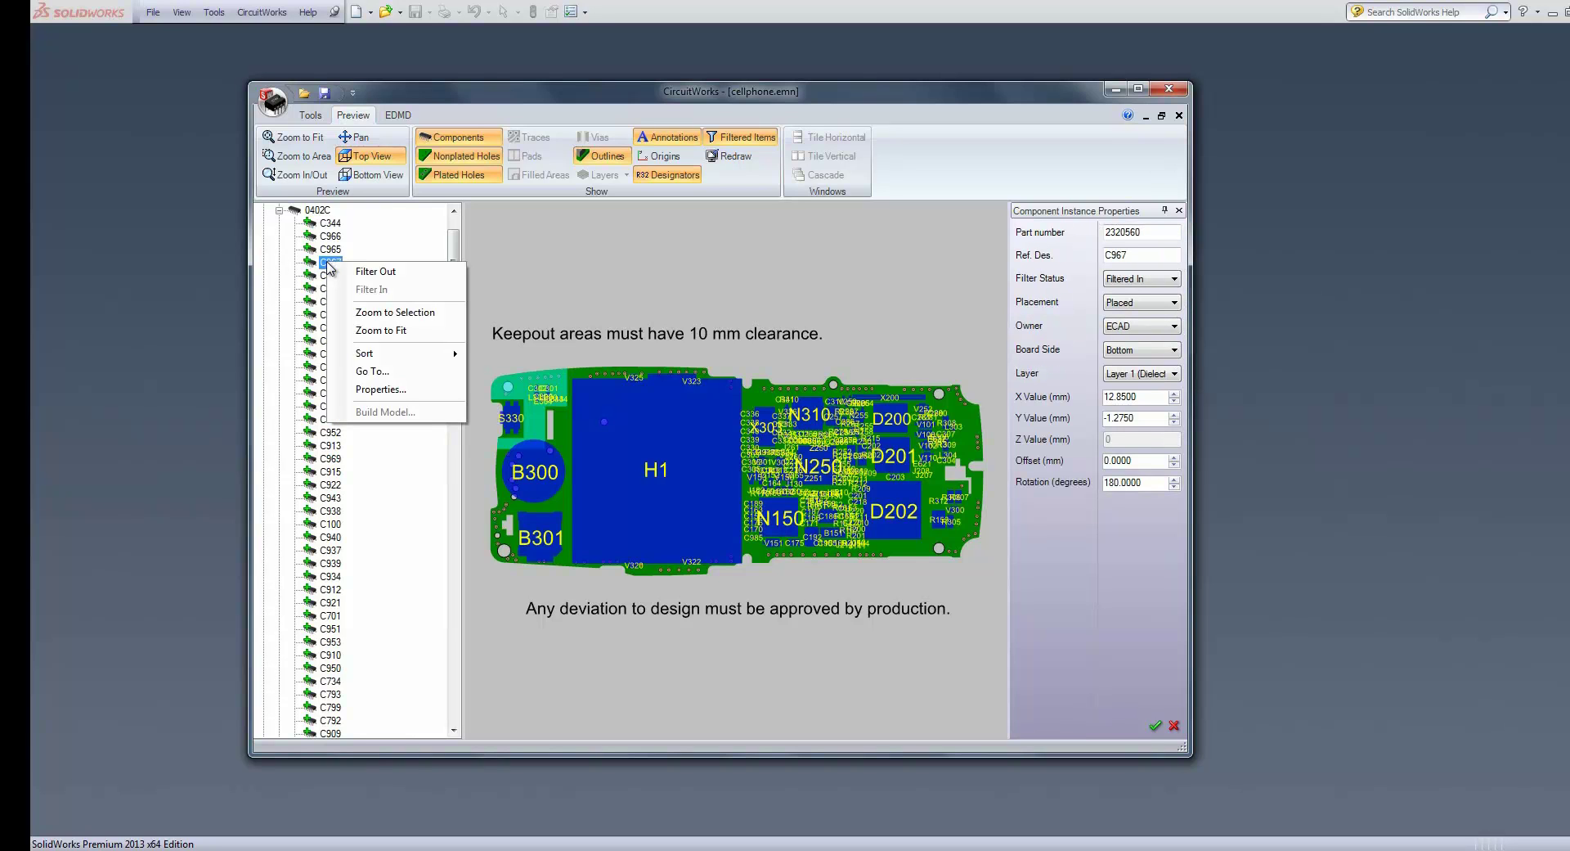
{"action": "left_click", "coordinate": [345, 271]}
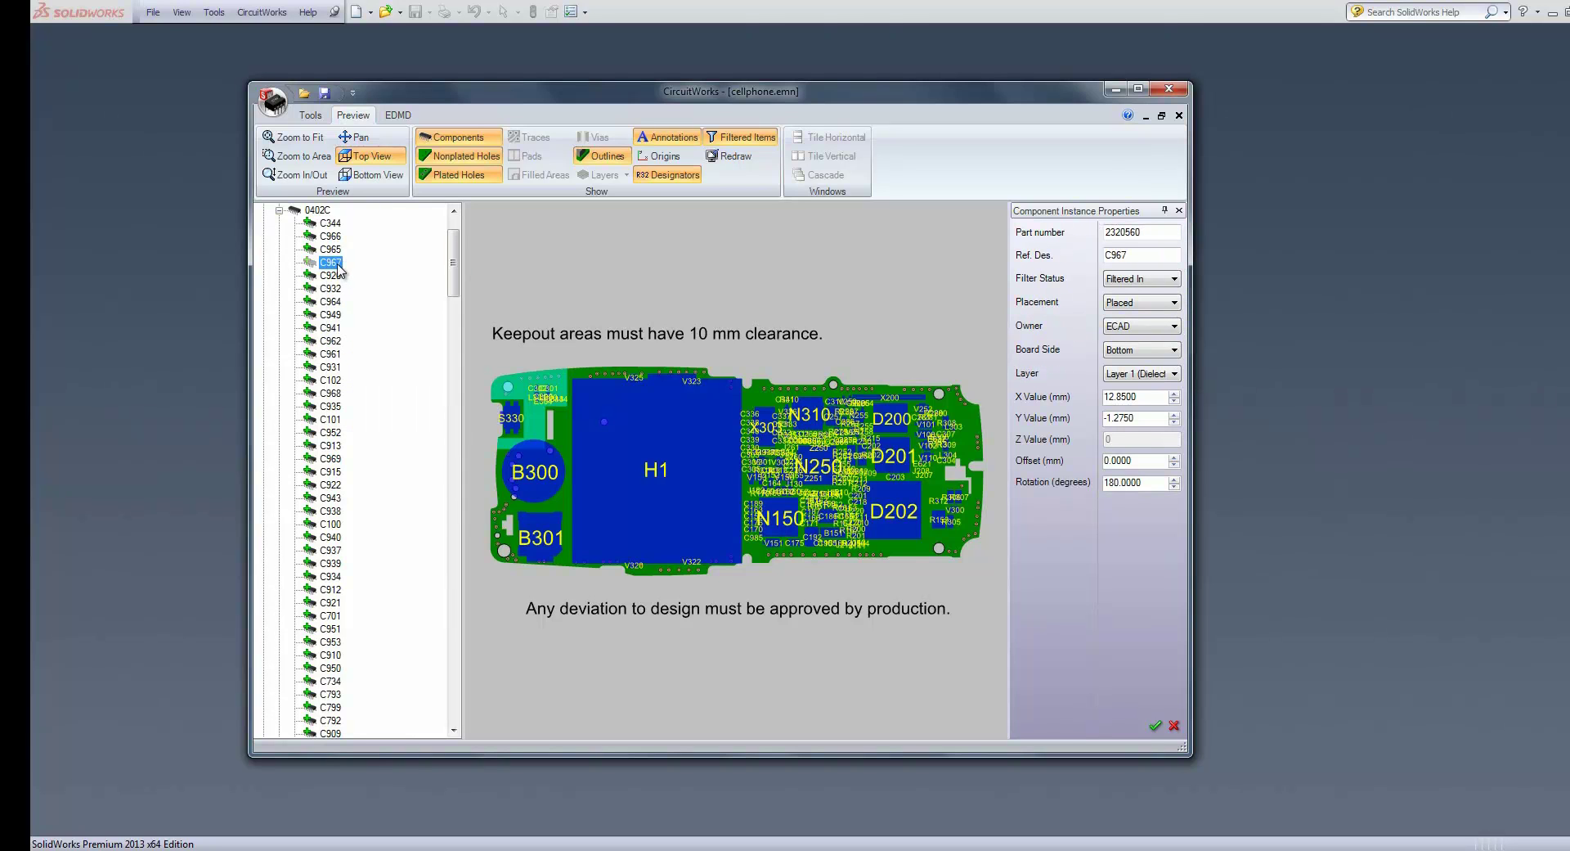
{"action": "right_click", "coordinate": [338, 265]}
{"action": "left_click", "coordinate": [370, 294]}
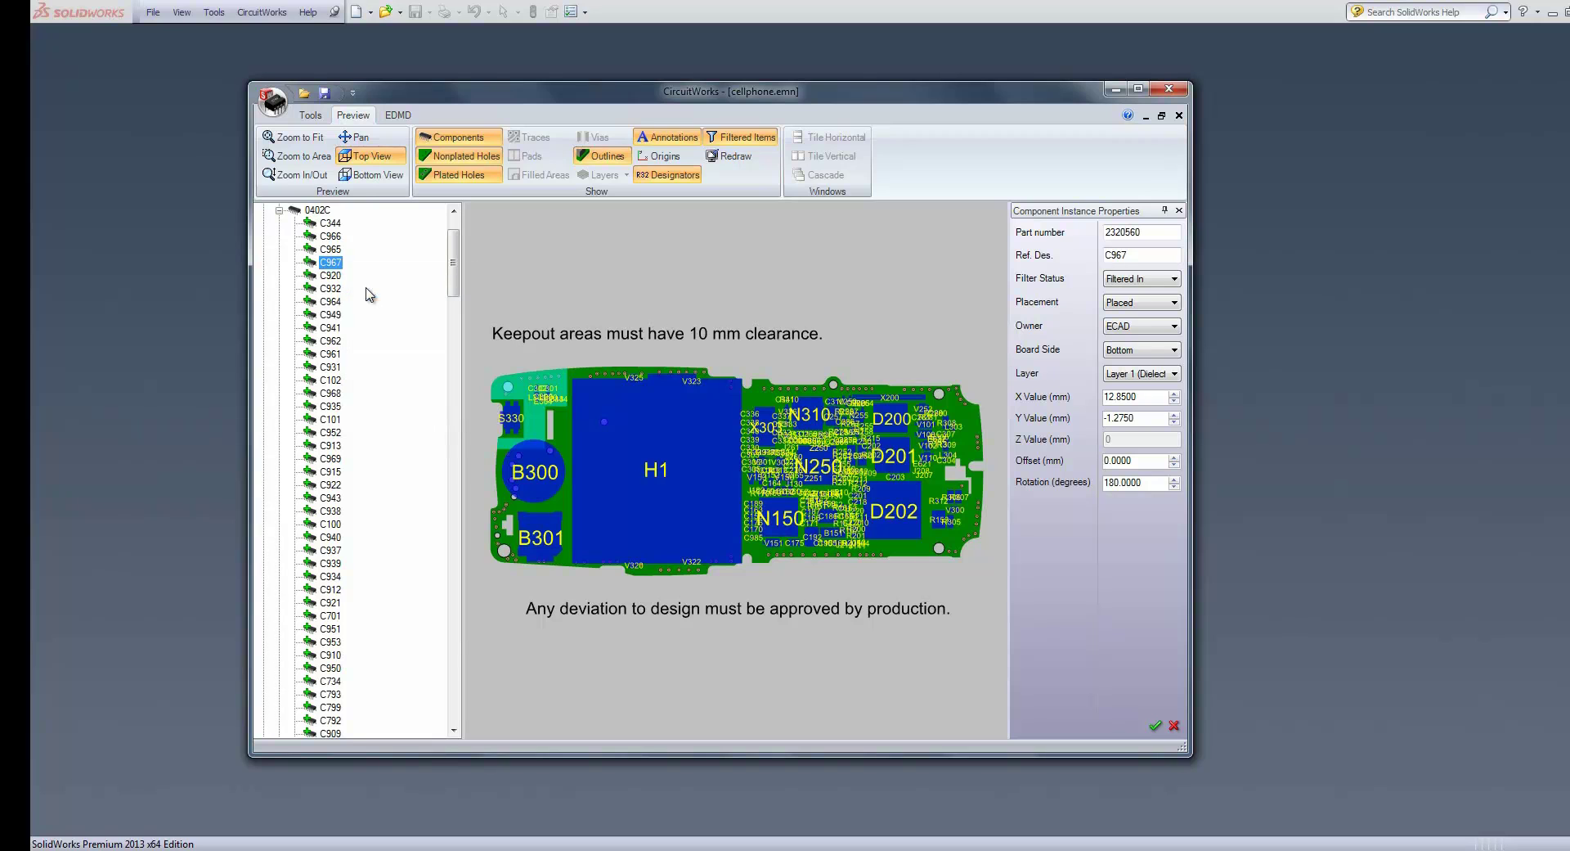
{"action": "right_click", "coordinate": [322, 264]}
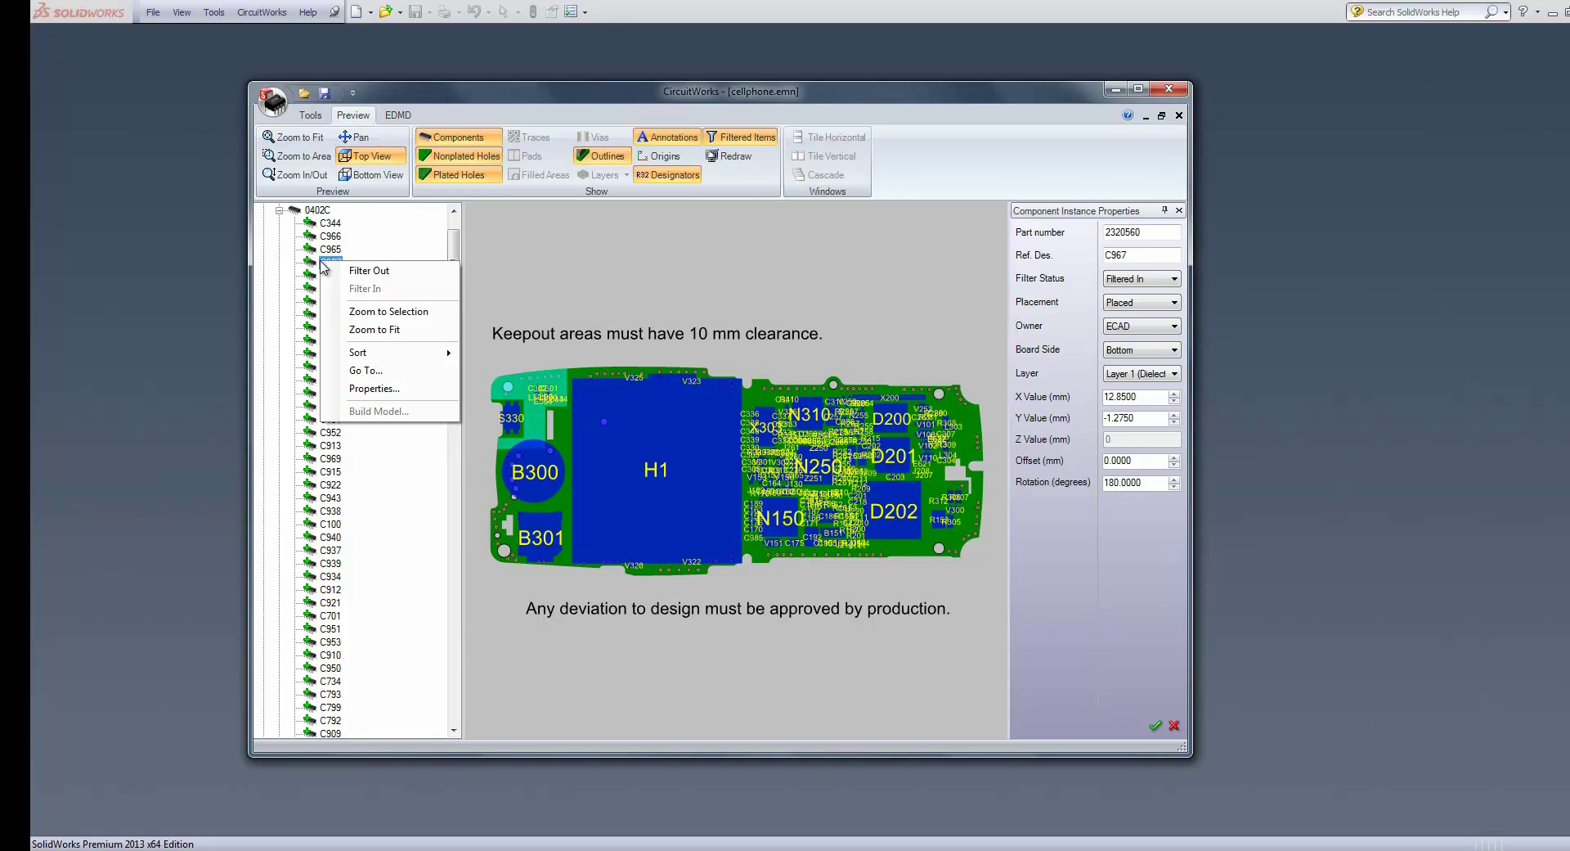
{"action": "left_click", "coordinate": [378, 330]}
{"action": "right_click", "coordinate": [333, 265]}
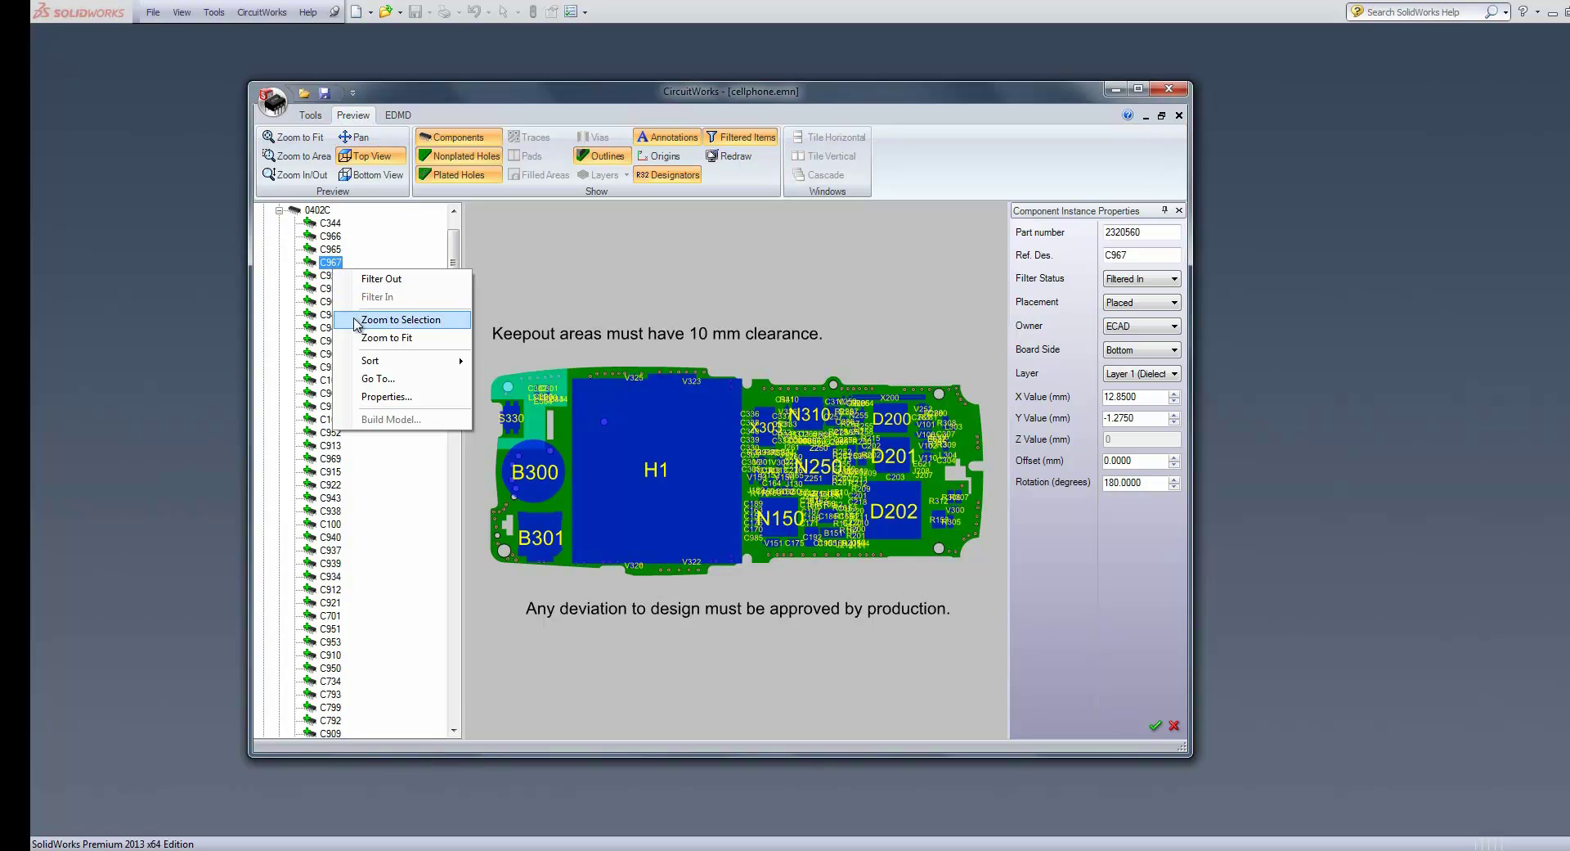
{"action": "left_click", "coordinate": [360, 321]}
{"action": "scroll", "coordinate": [760, 484], "scroll_direction": "up", "scroll_amount": 1}
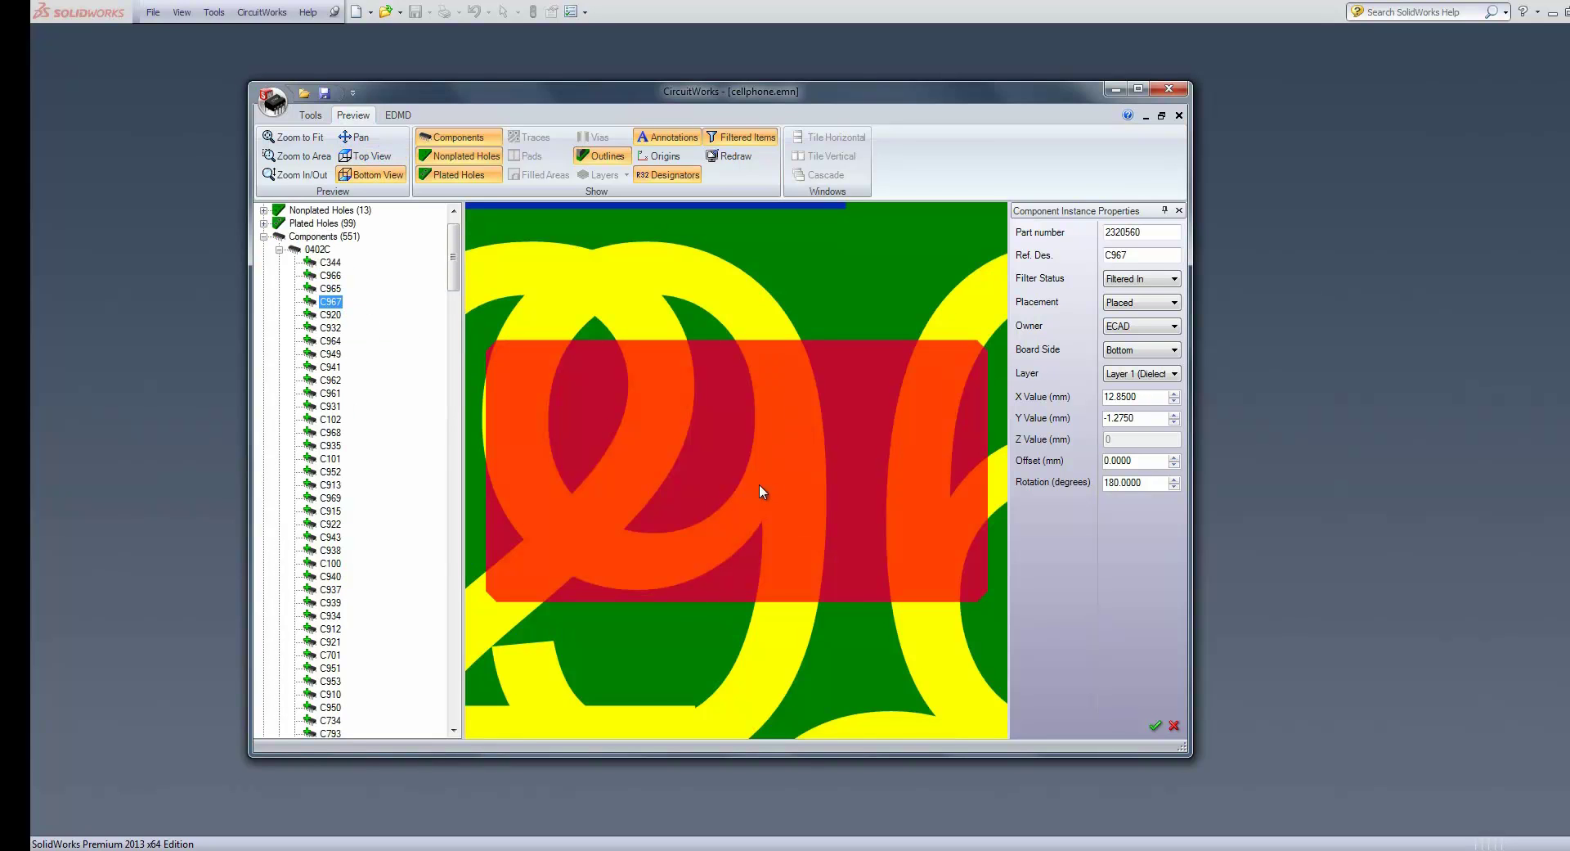
{"action": "left_click", "coordinate": [296, 144]}
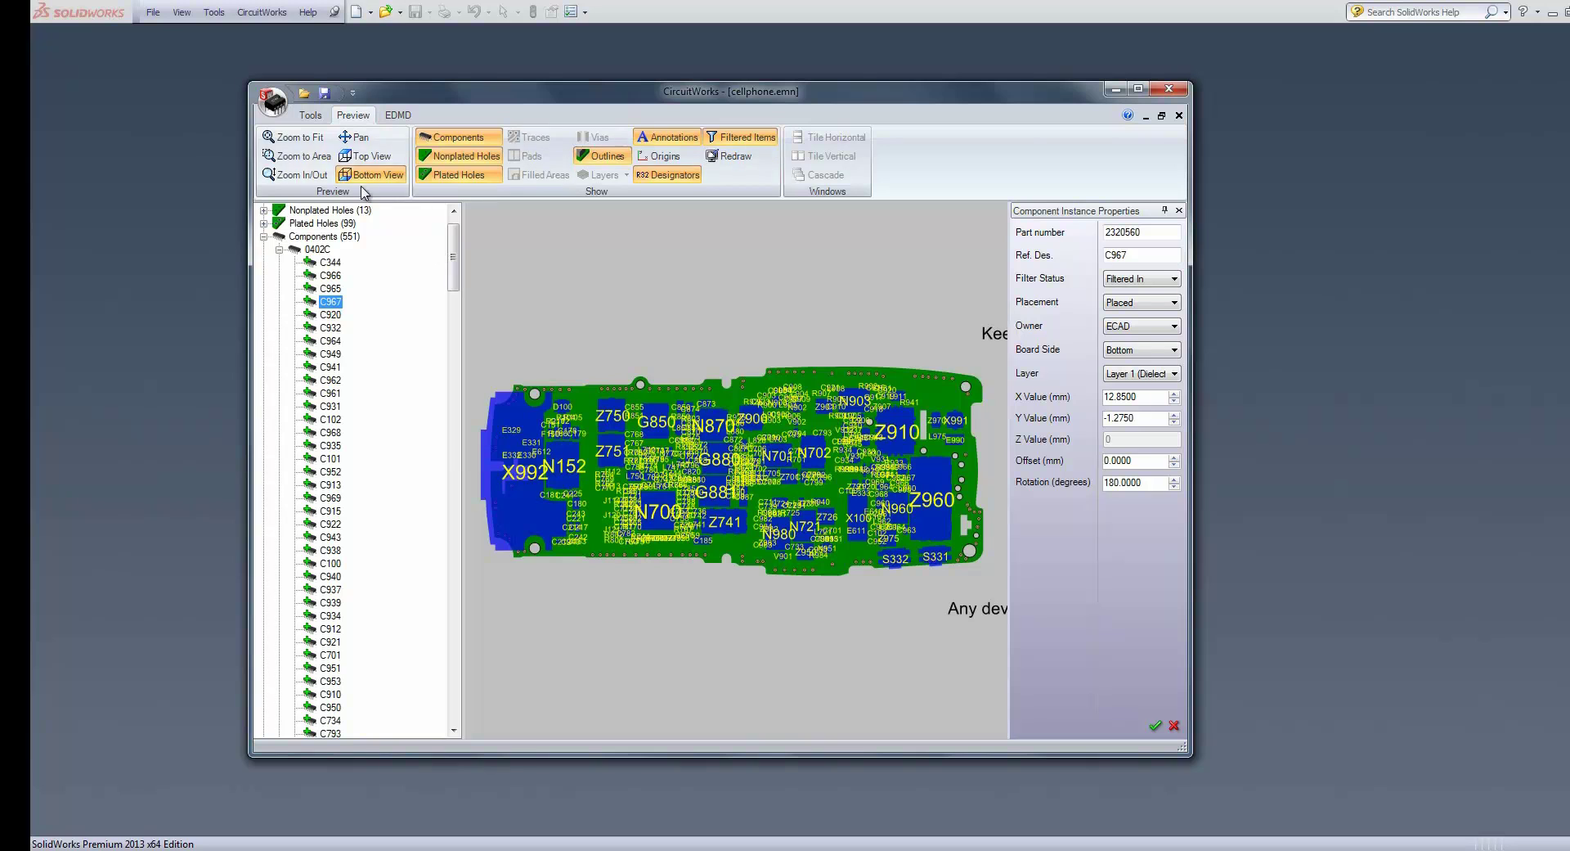
{"action": "left_click", "coordinate": [369, 157]}
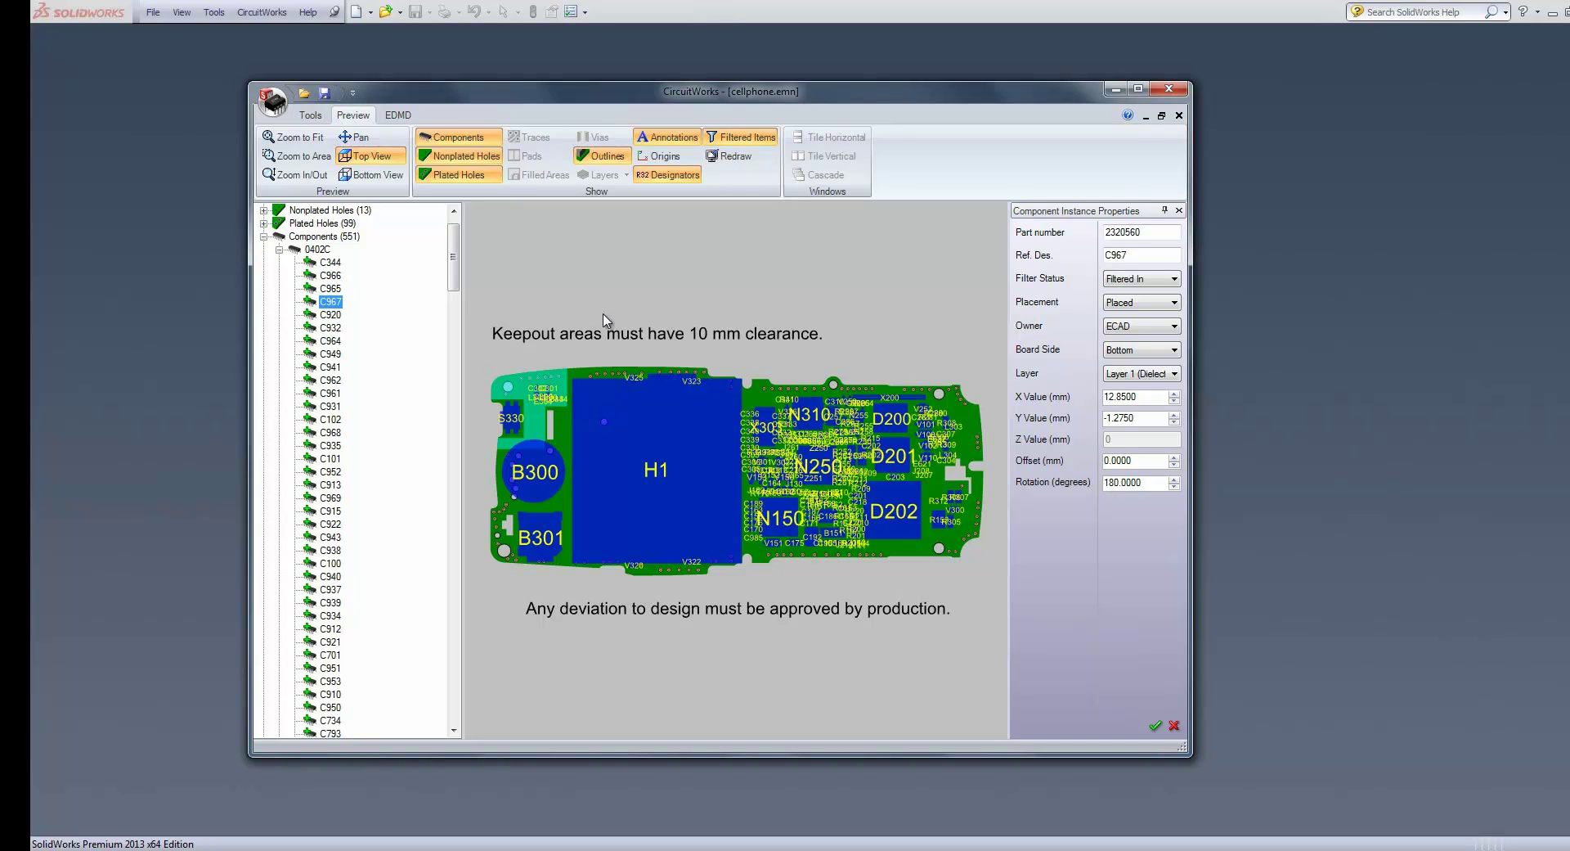
- Open Component Filters, try the Shorter than height and On the TOP filters, then uncheck both
{"action": "left_click", "coordinate": [312, 117]}
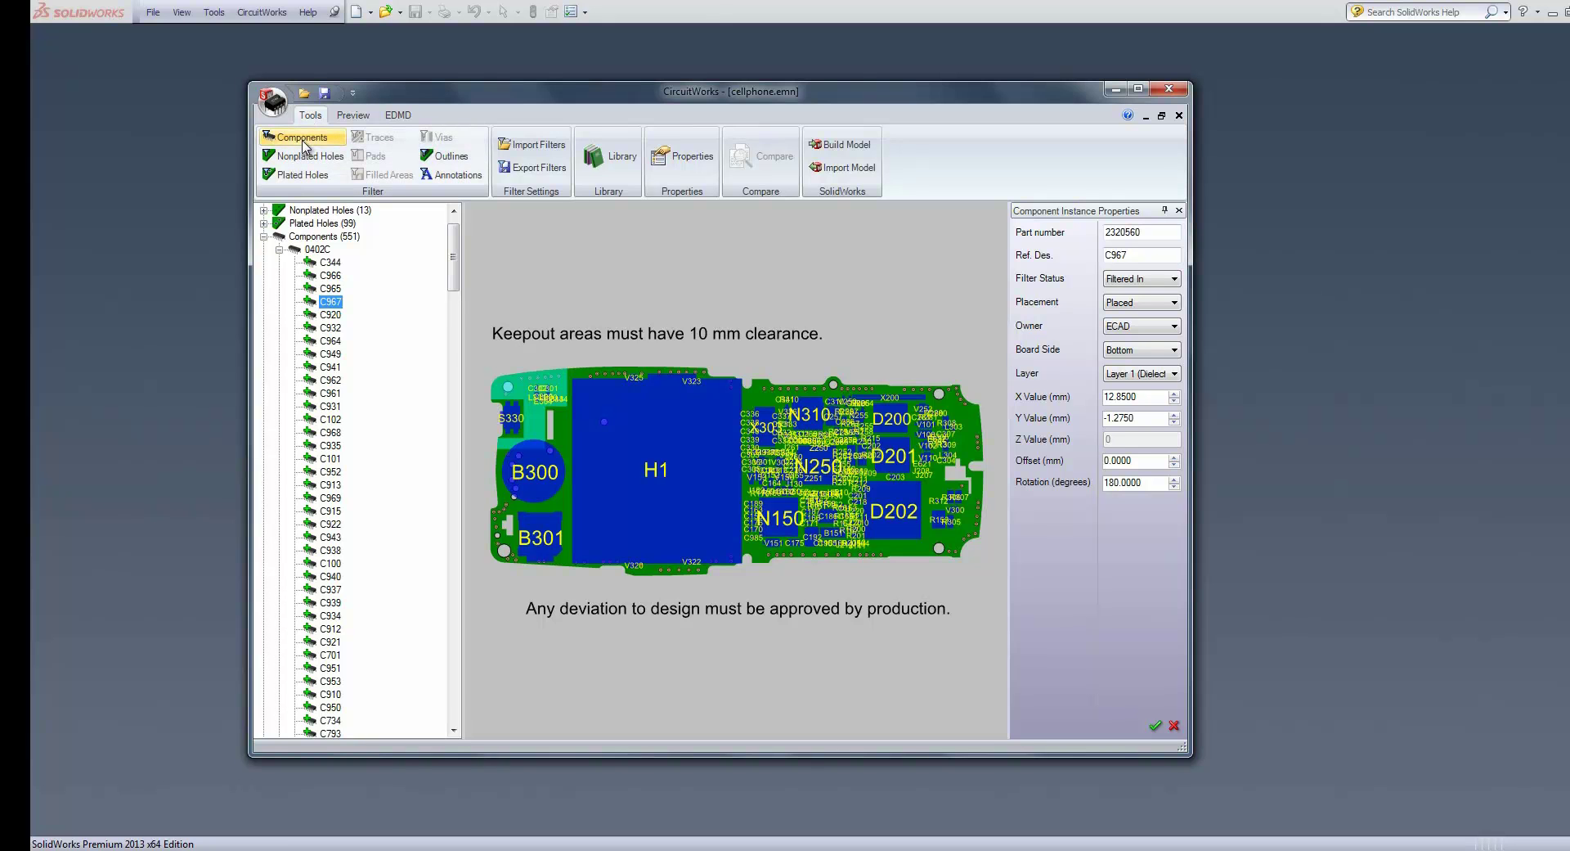
{"action": "left_click", "coordinate": [303, 141]}
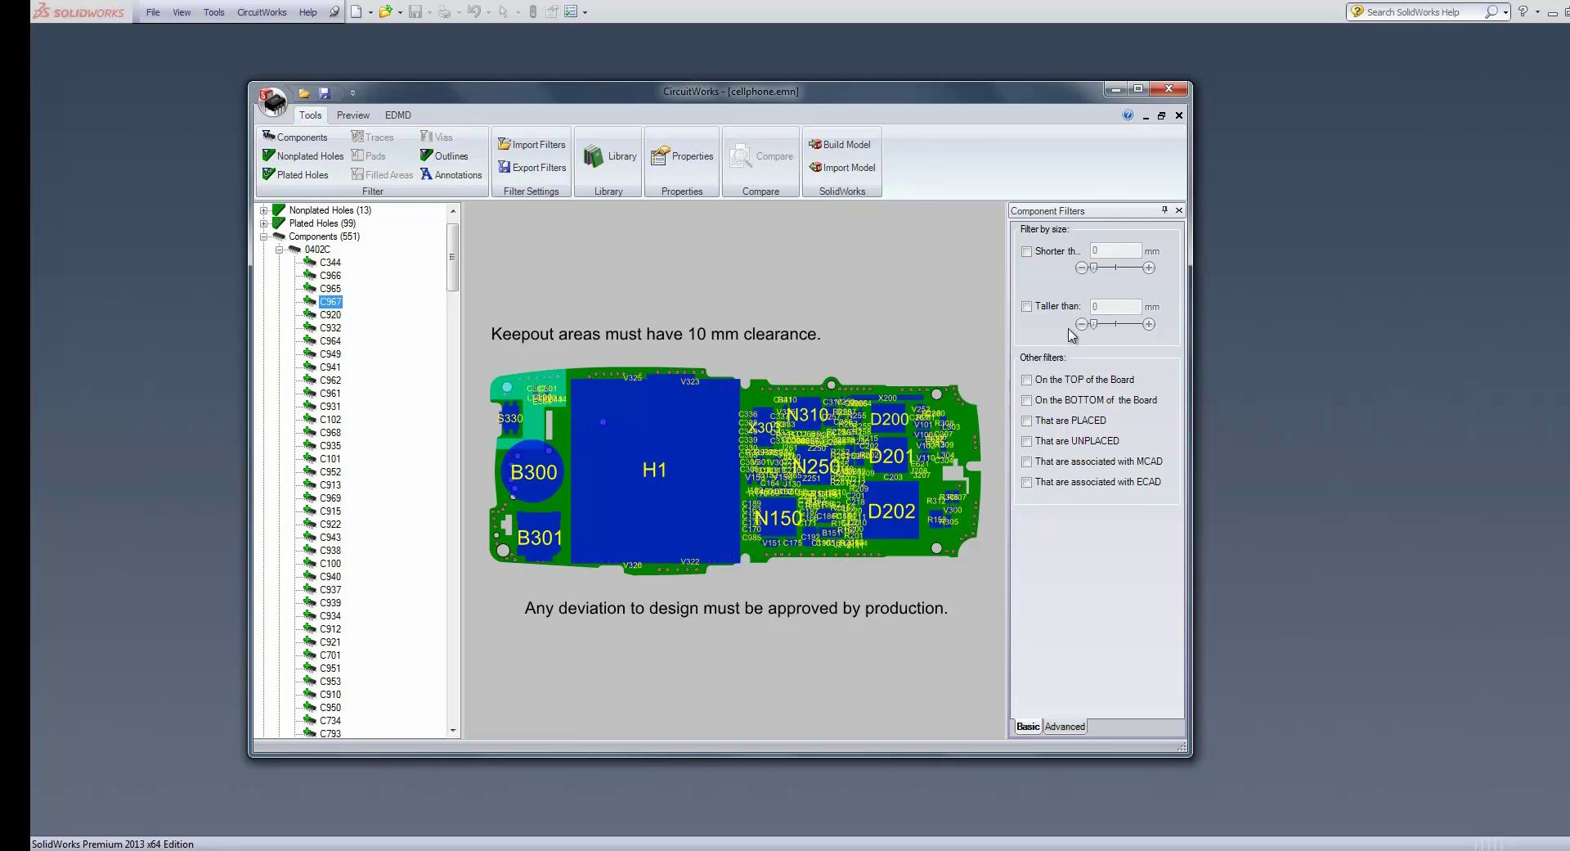
{"action": "left_click", "coordinate": [1027, 251]}
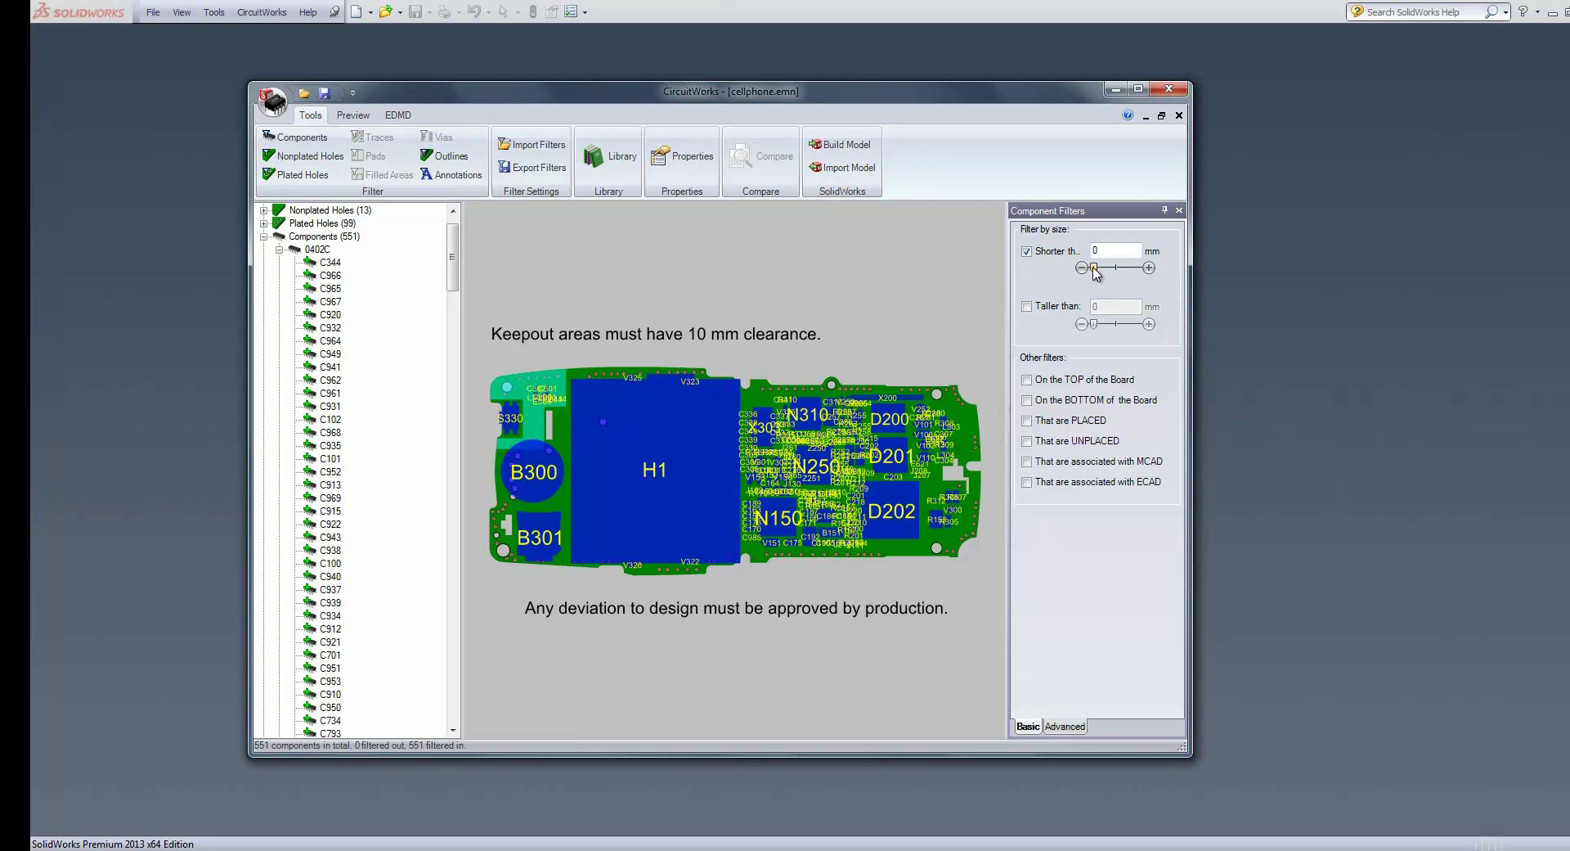
{"action": "left_click_drag", "start_coordinate": [1094, 269], "coordinate": [1099, 269]}
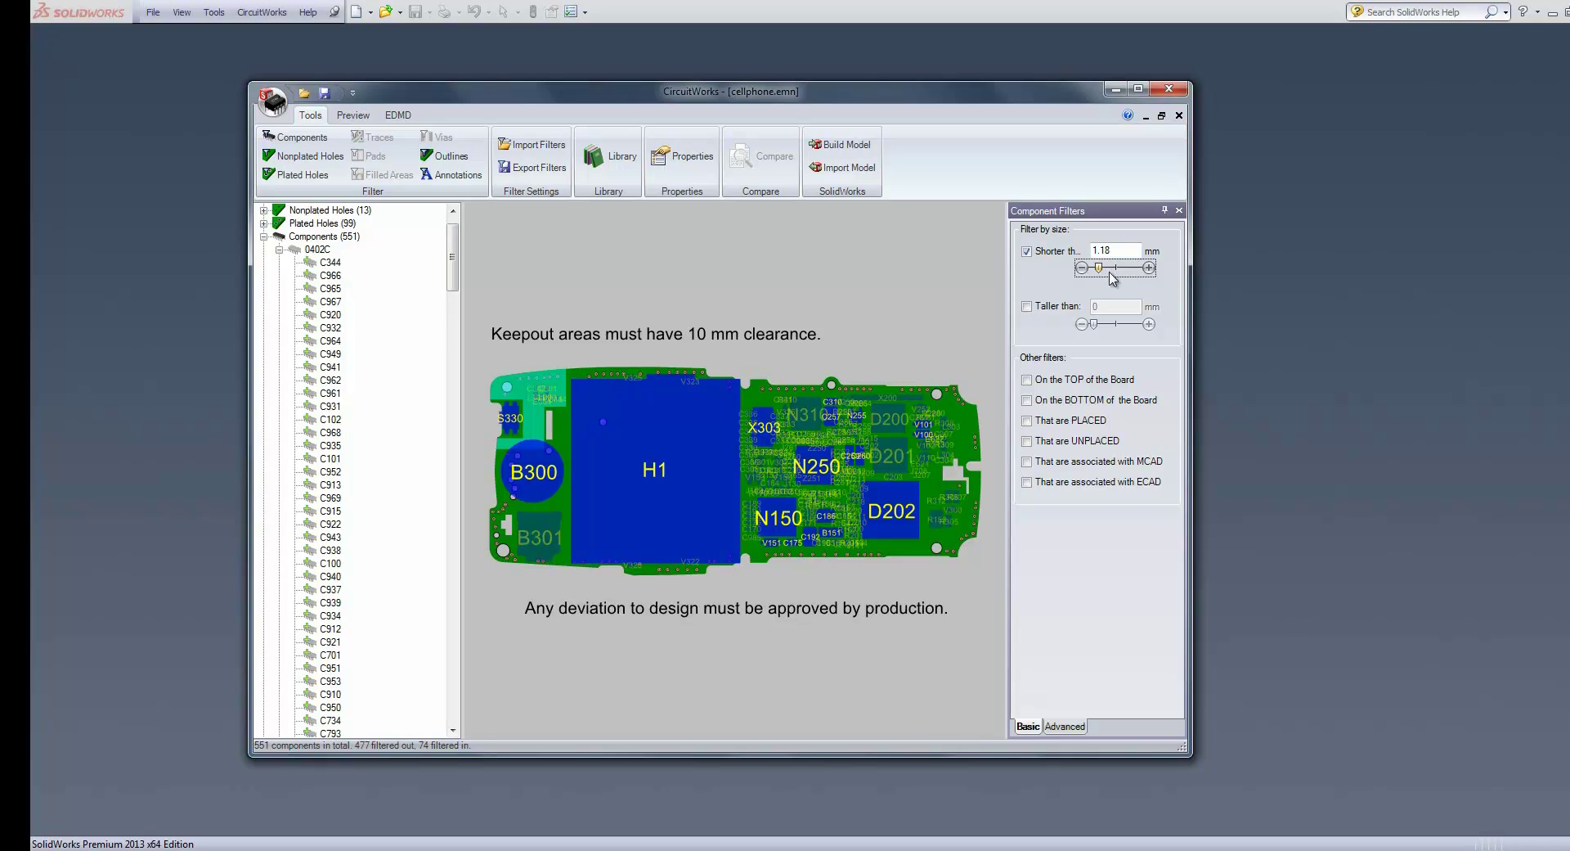
{"action": "left_click", "coordinate": [1026, 251]}
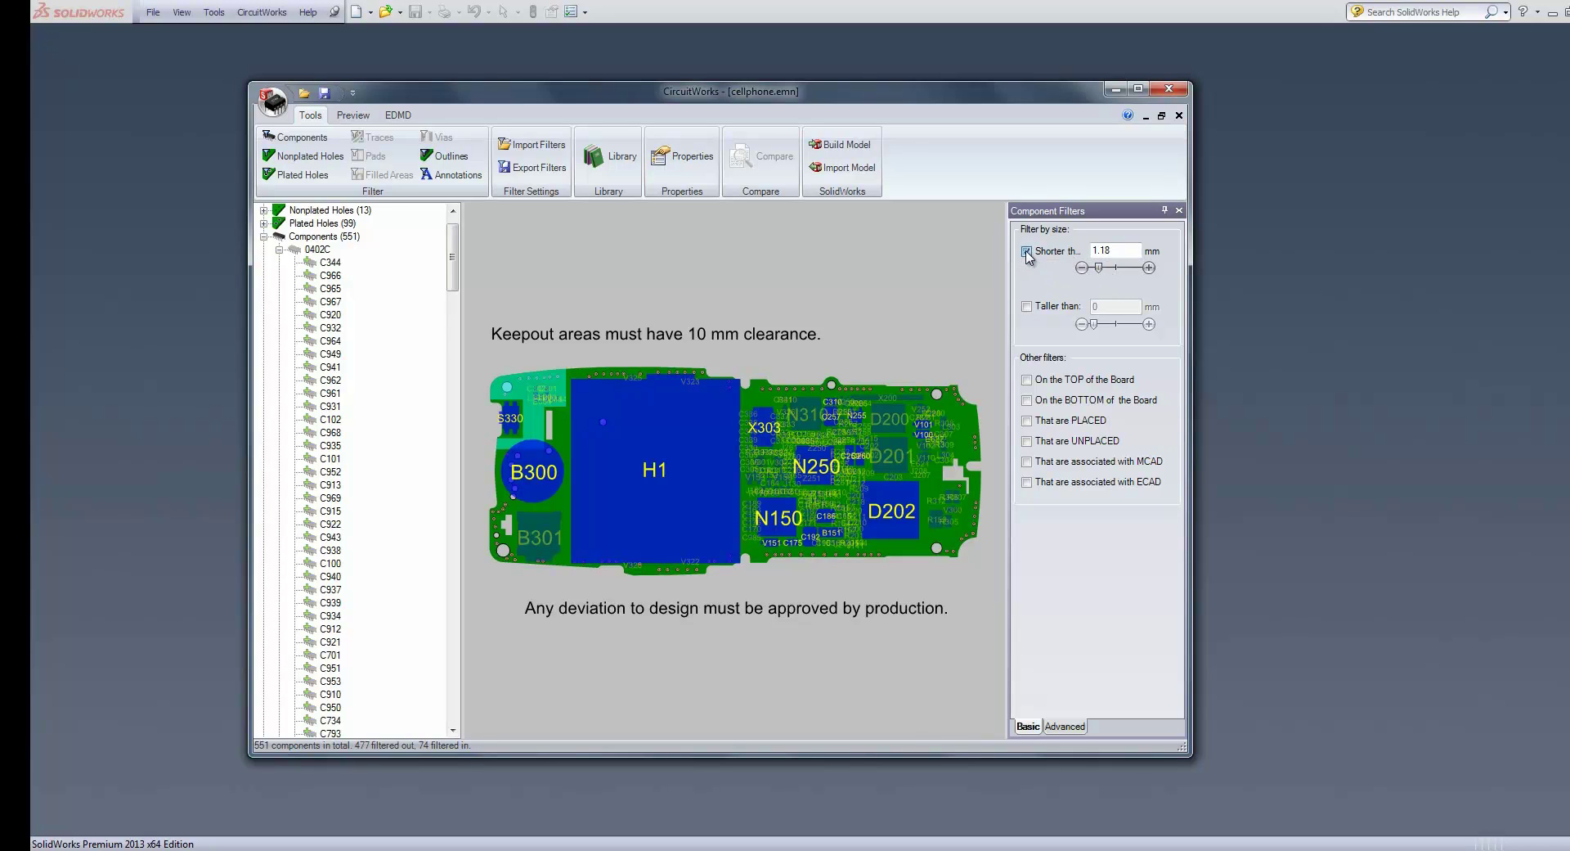
{"action": "left_click", "coordinate": [1027, 380]}
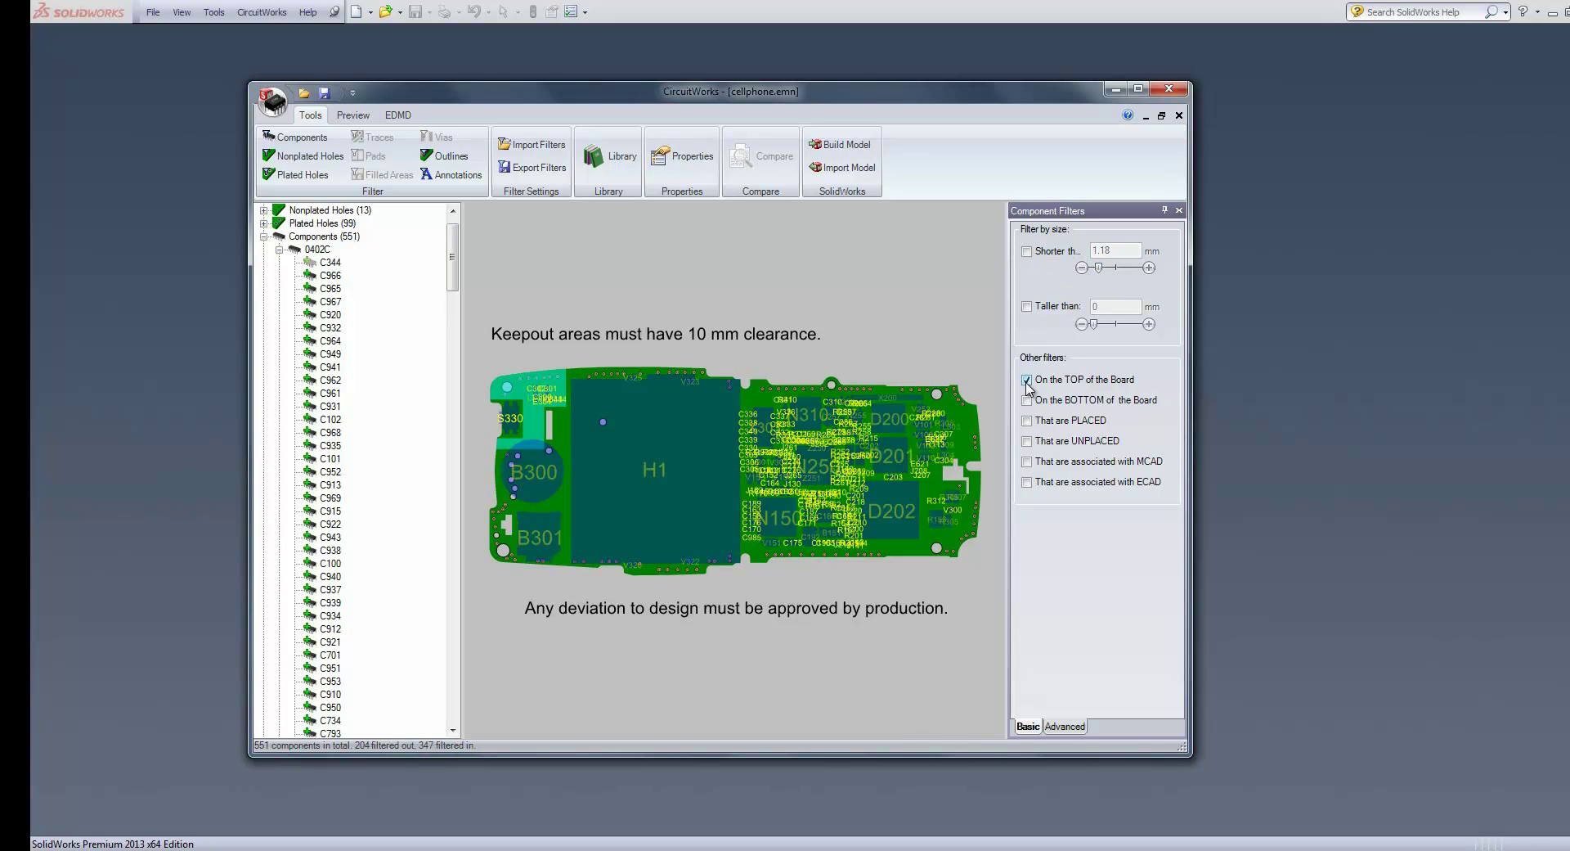
{"action": "left_click", "coordinate": [1027, 381]}
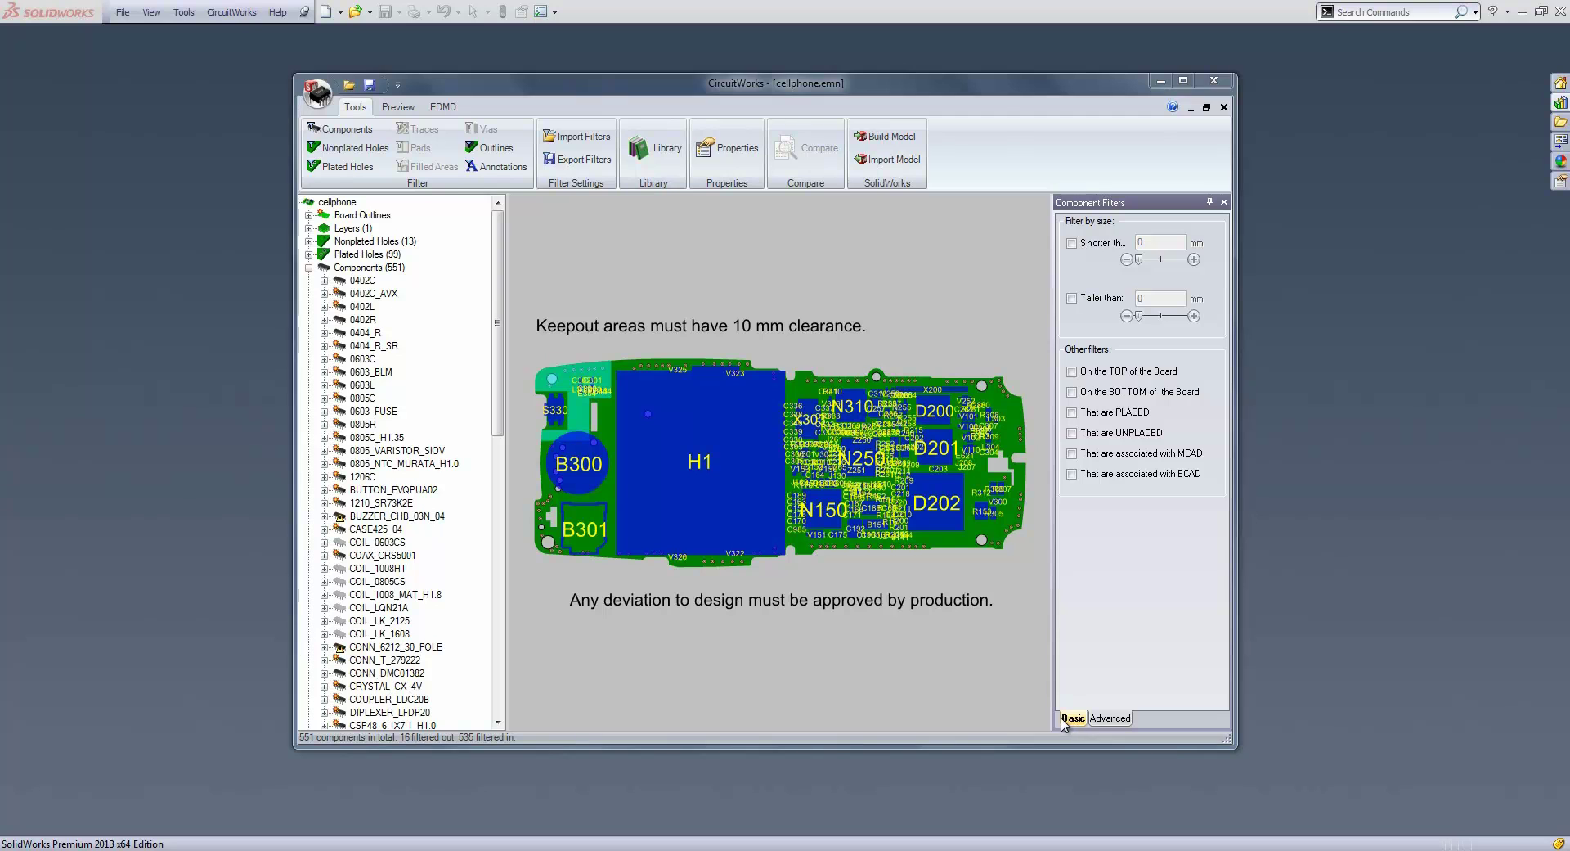
- Switch component filtering to rules and delete the existing name filter rule
{"action": "left_click", "coordinate": [1069, 721]}
{"action": "left_click", "coordinate": [1103, 719]}
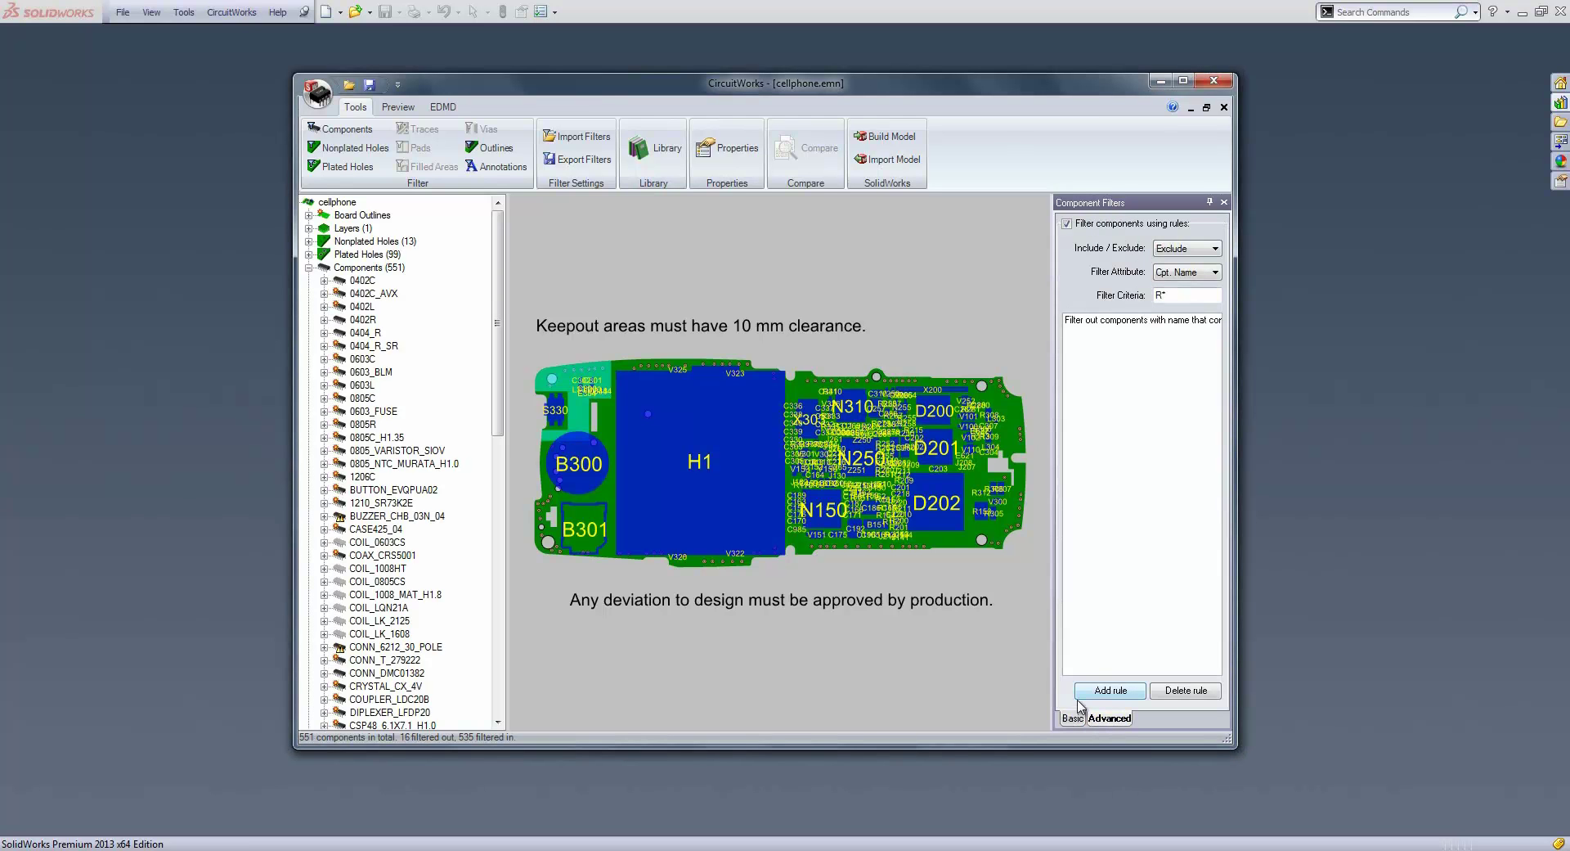
{"action": "left_click", "coordinate": [1119, 320]}
{"action": "left_click", "coordinate": [1186, 689]}
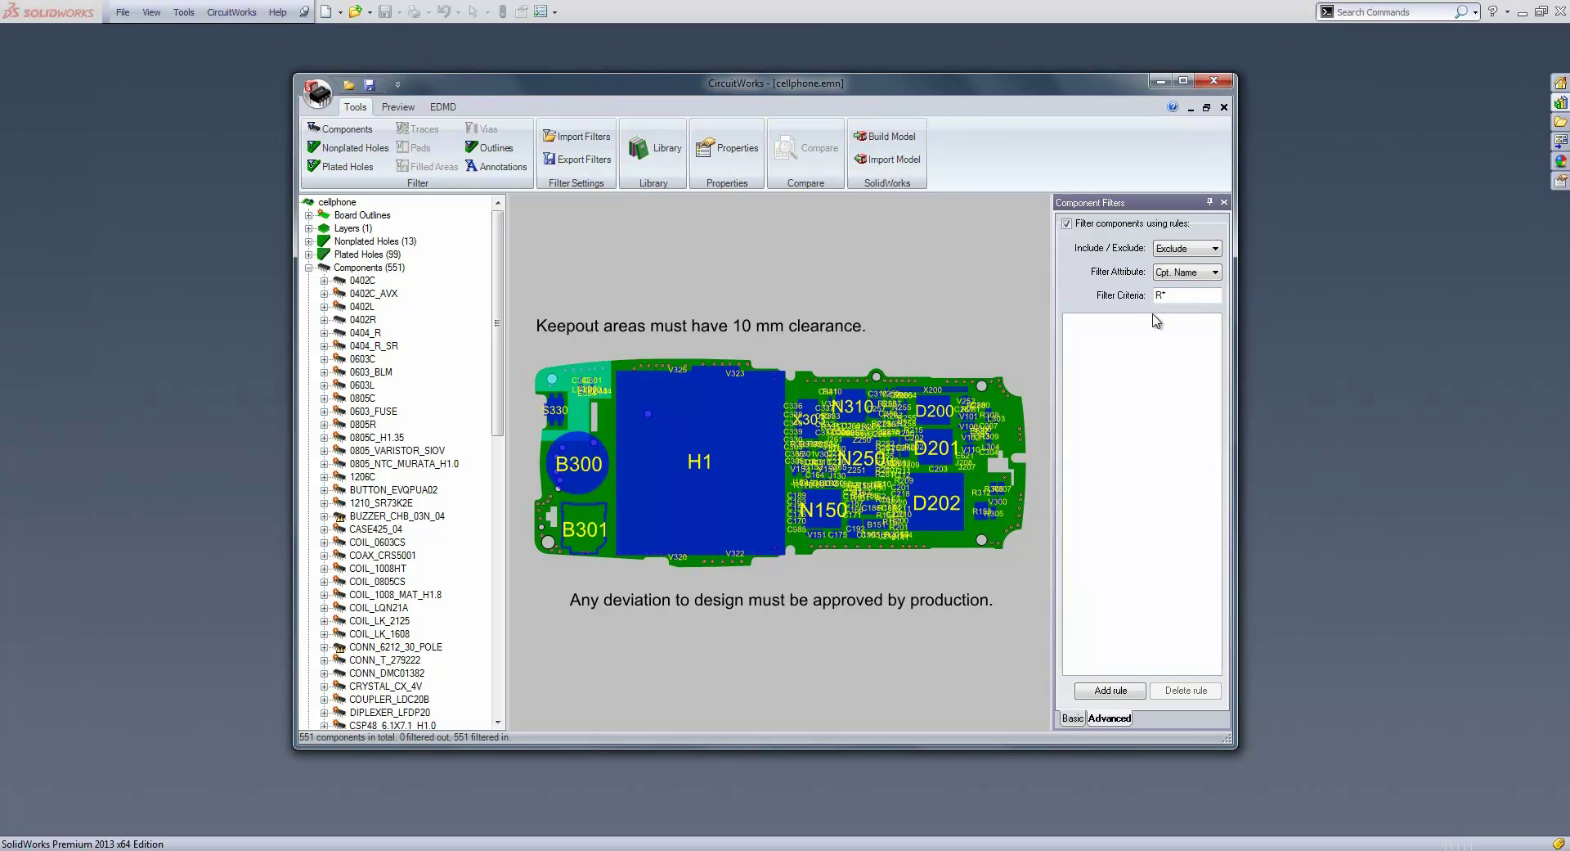
- Add an Exclude rule on Cpt. Name with criteria COIL*
{"action": "left_click", "coordinate": [1188, 250]}
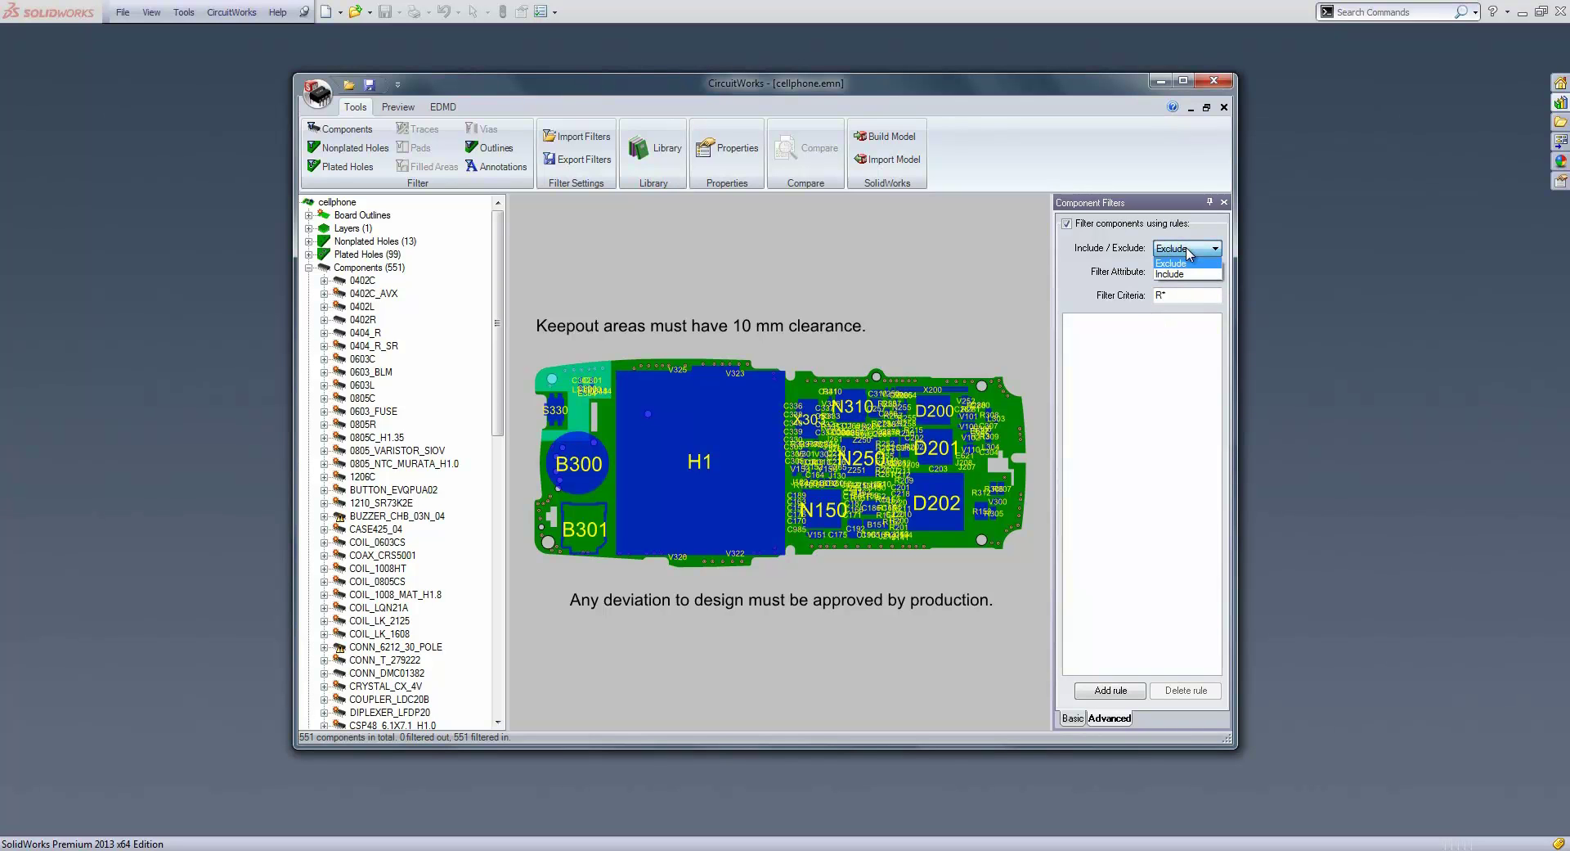
{"action": "left_click", "coordinate": [1188, 248]}
{"action": "left_click", "coordinate": [1189, 271]}
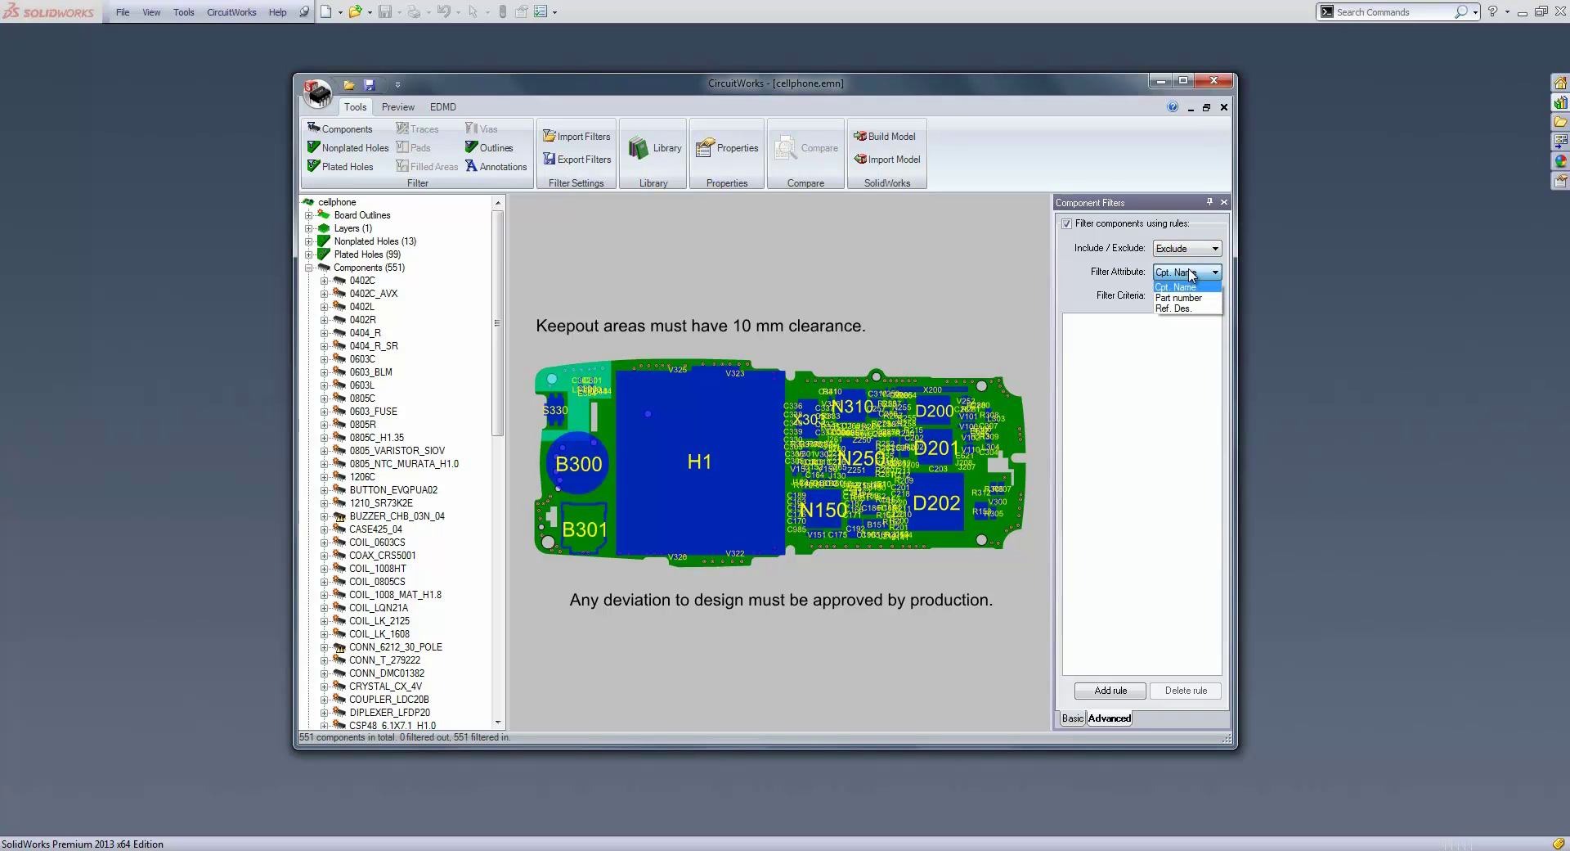
{"action": "left_click", "coordinate": [1182, 286]}
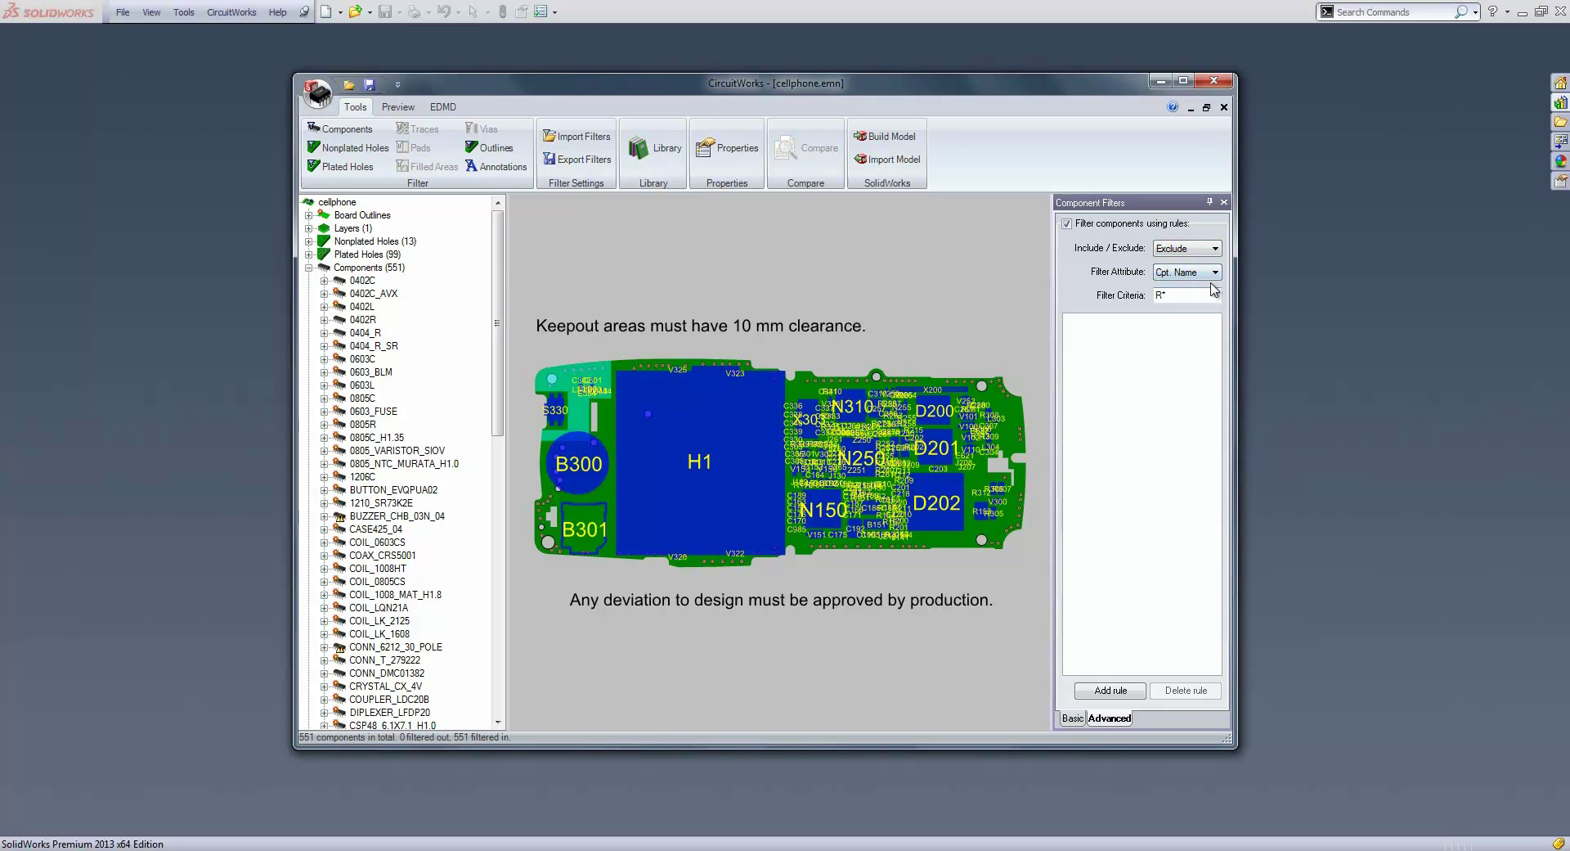
{"action": "left_click", "coordinate": [1162, 296]}
{"action": "type", "text": "R"}
{"action": "left_click", "coordinate": [1112, 690]}
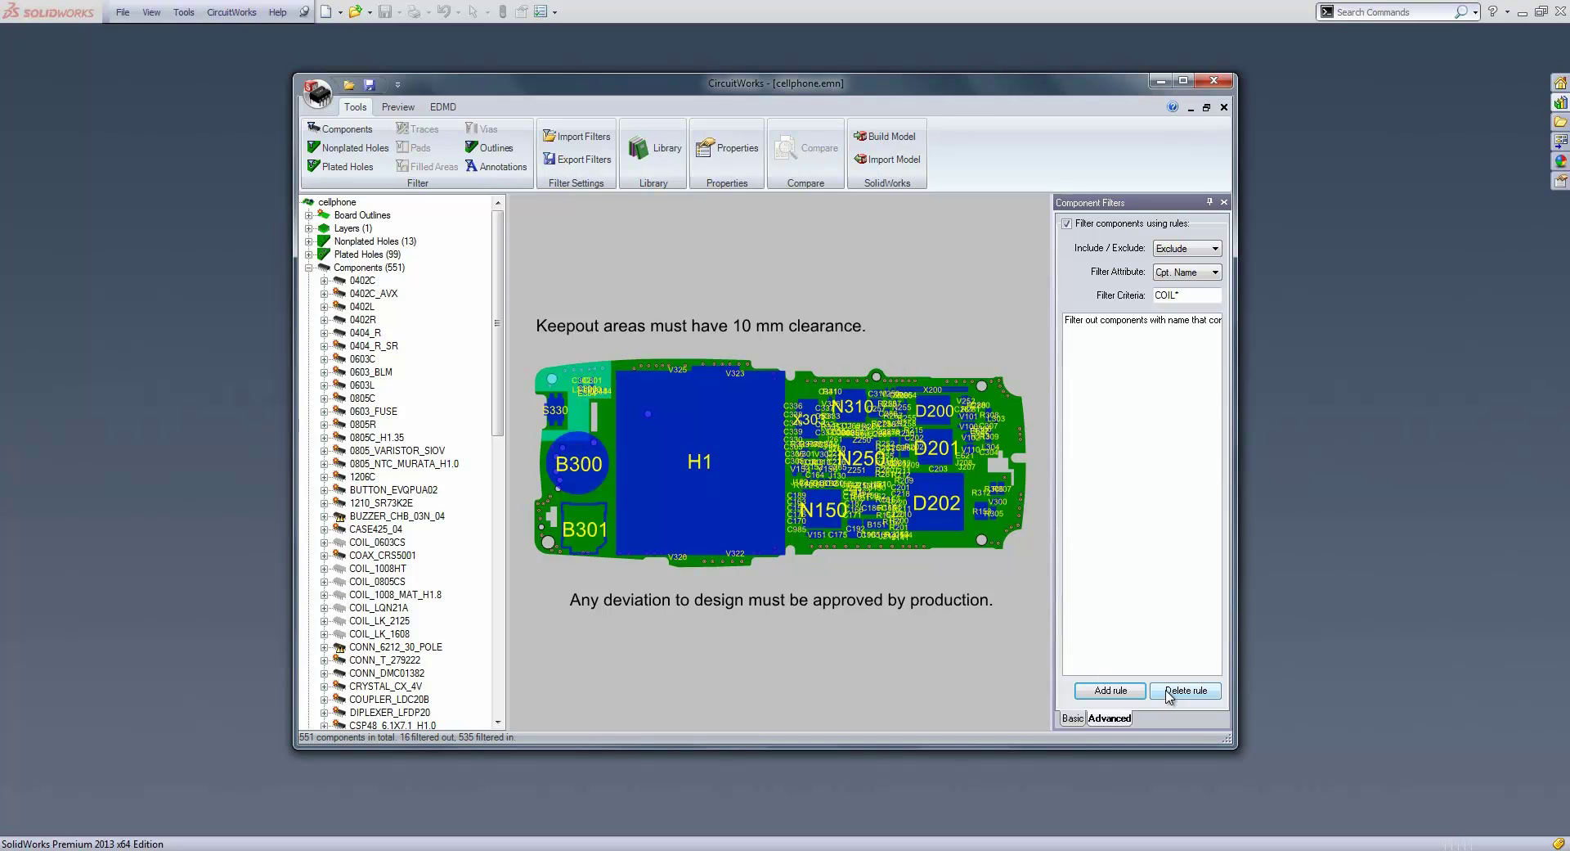
- Delete the COIL* rule and turn off filtering components using rules
{"action": "left_click", "coordinate": [1149, 320]}
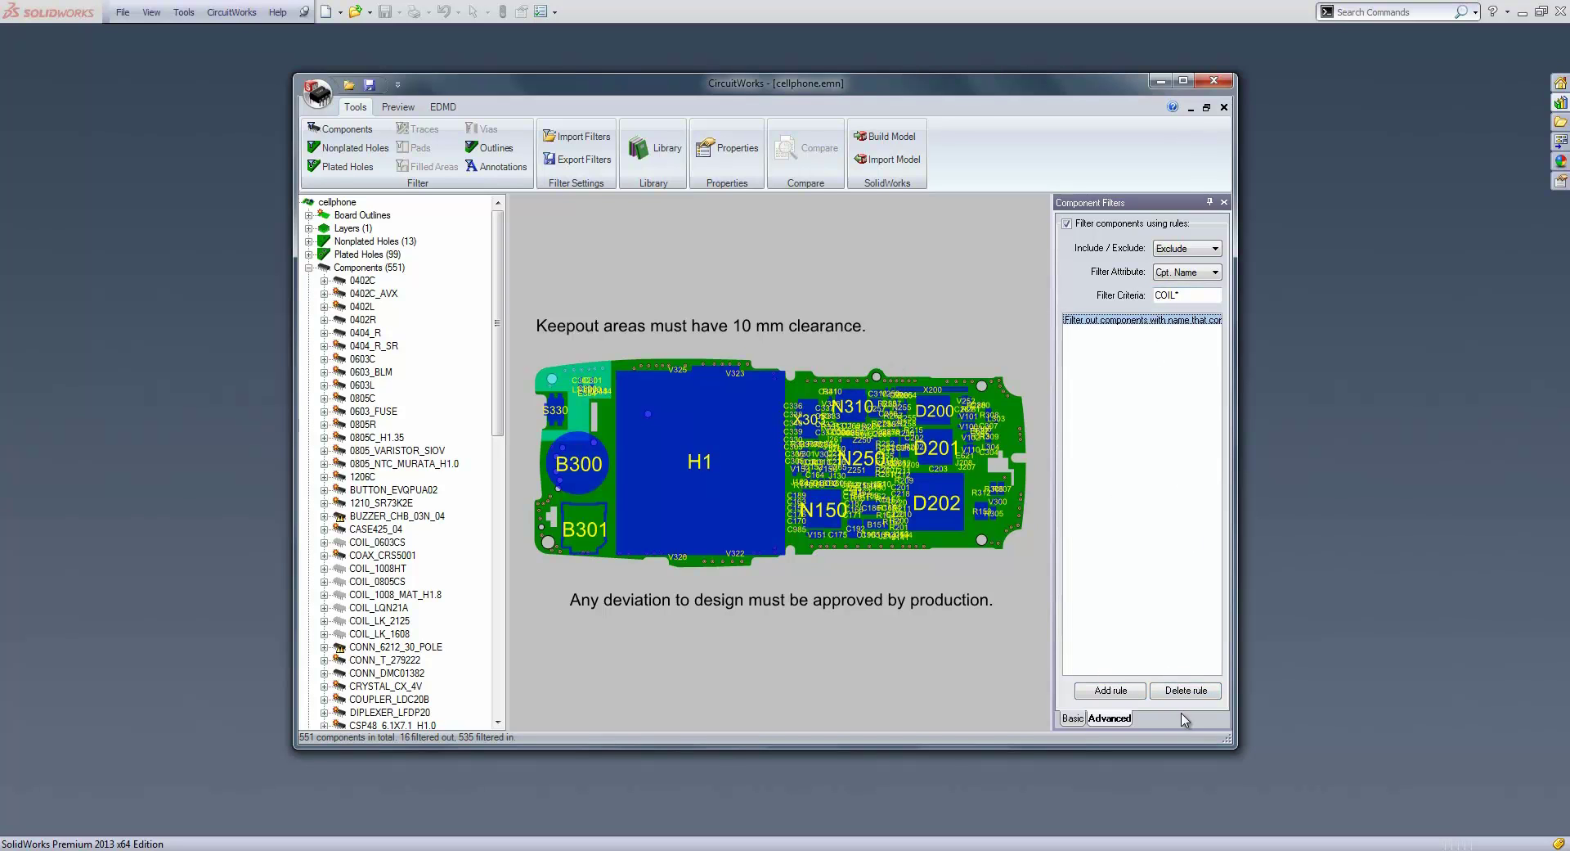
{"action": "left_click", "coordinate": [1186, 691]}
{"action": "left_click", "coordinate": [1067, 223]}
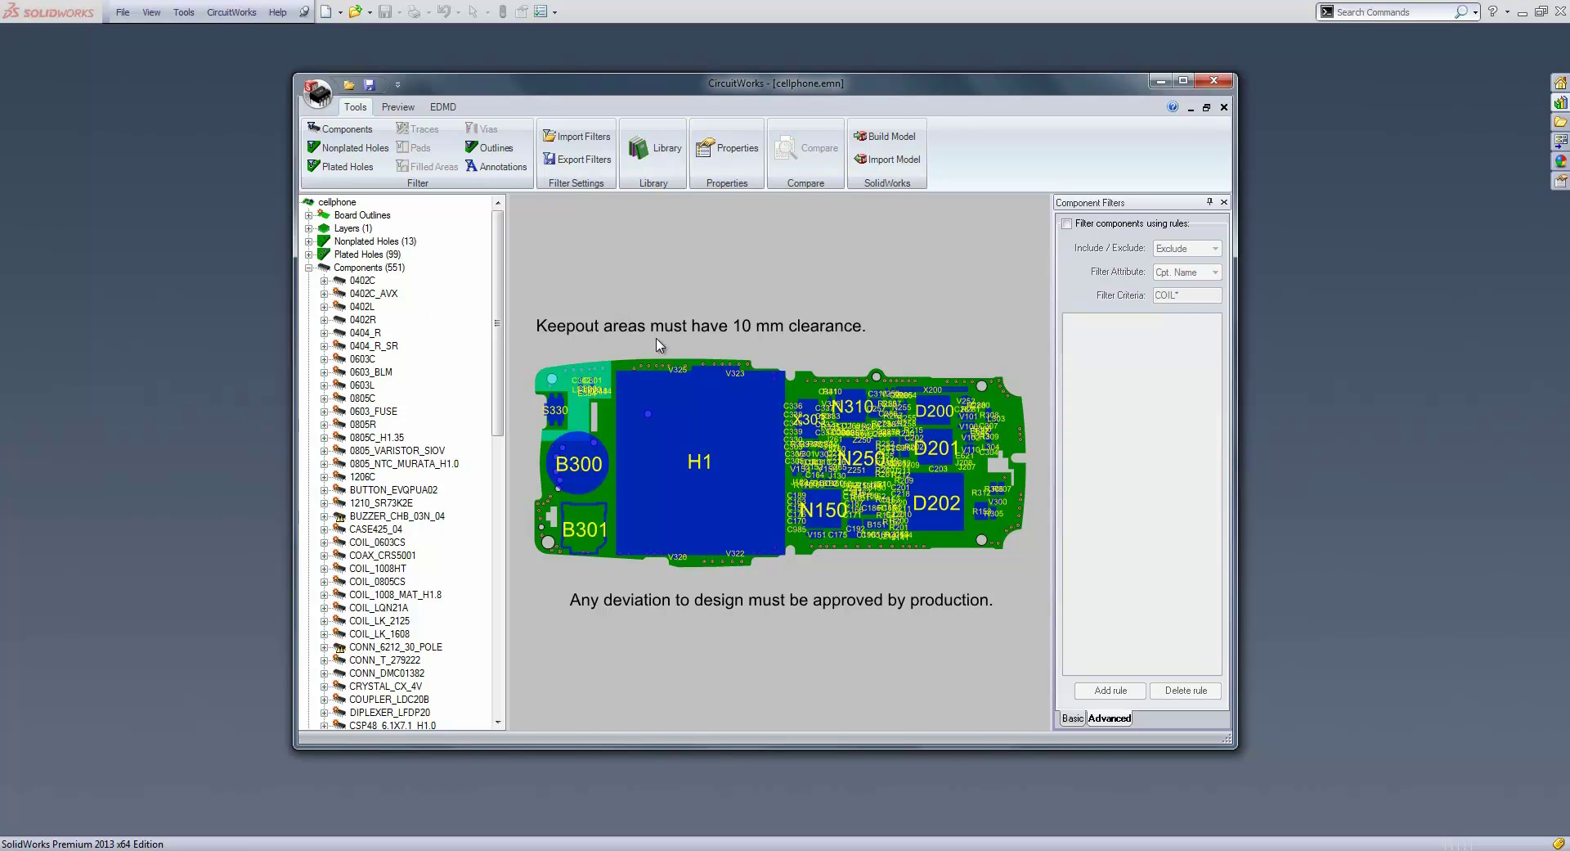
- Build a SolidWorks part for 0402C_AVX and confirm its entry in the component library
{"action": "right_click", "coordinate": [369, 299]}
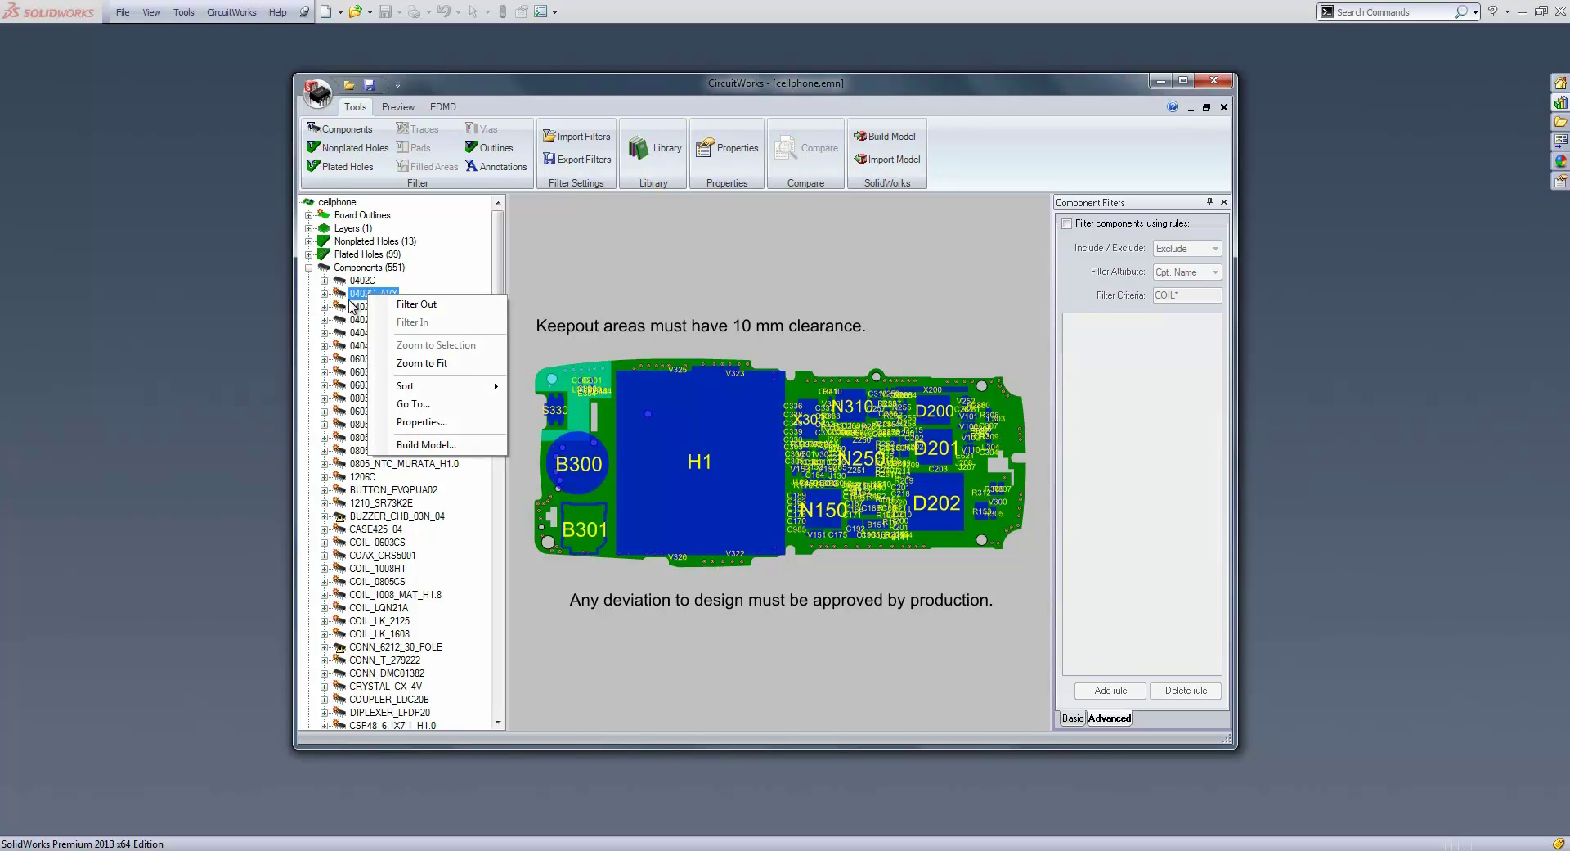
{"action": "left_click", "coordinate": [421, 446]}
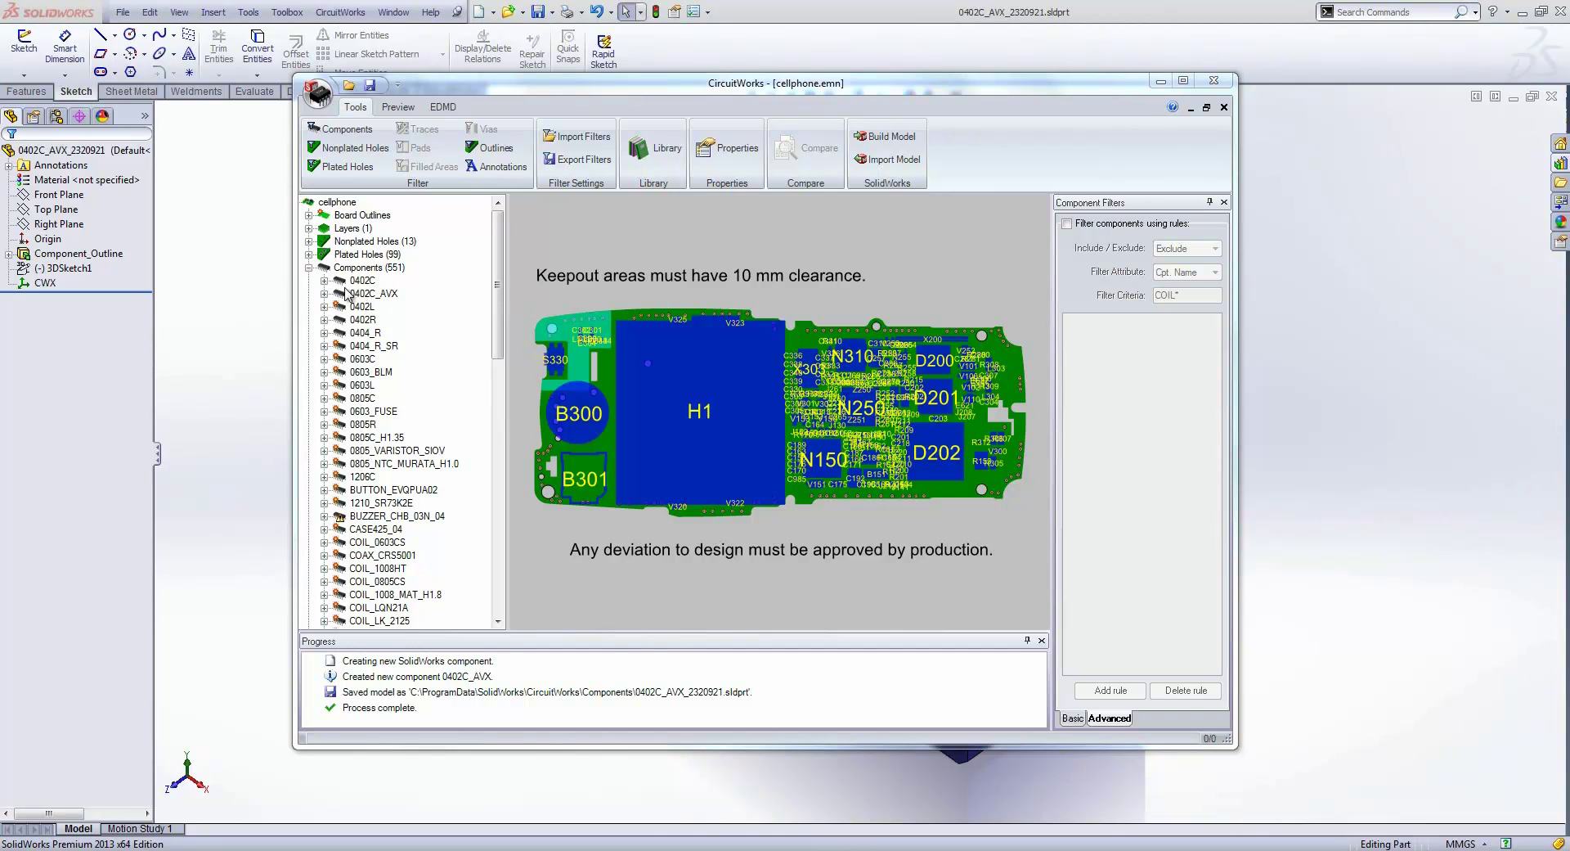
{"action": "left_click", "coordinate": [632, 166]}
{"action": "left_click", "coordinate": [196, 230]}
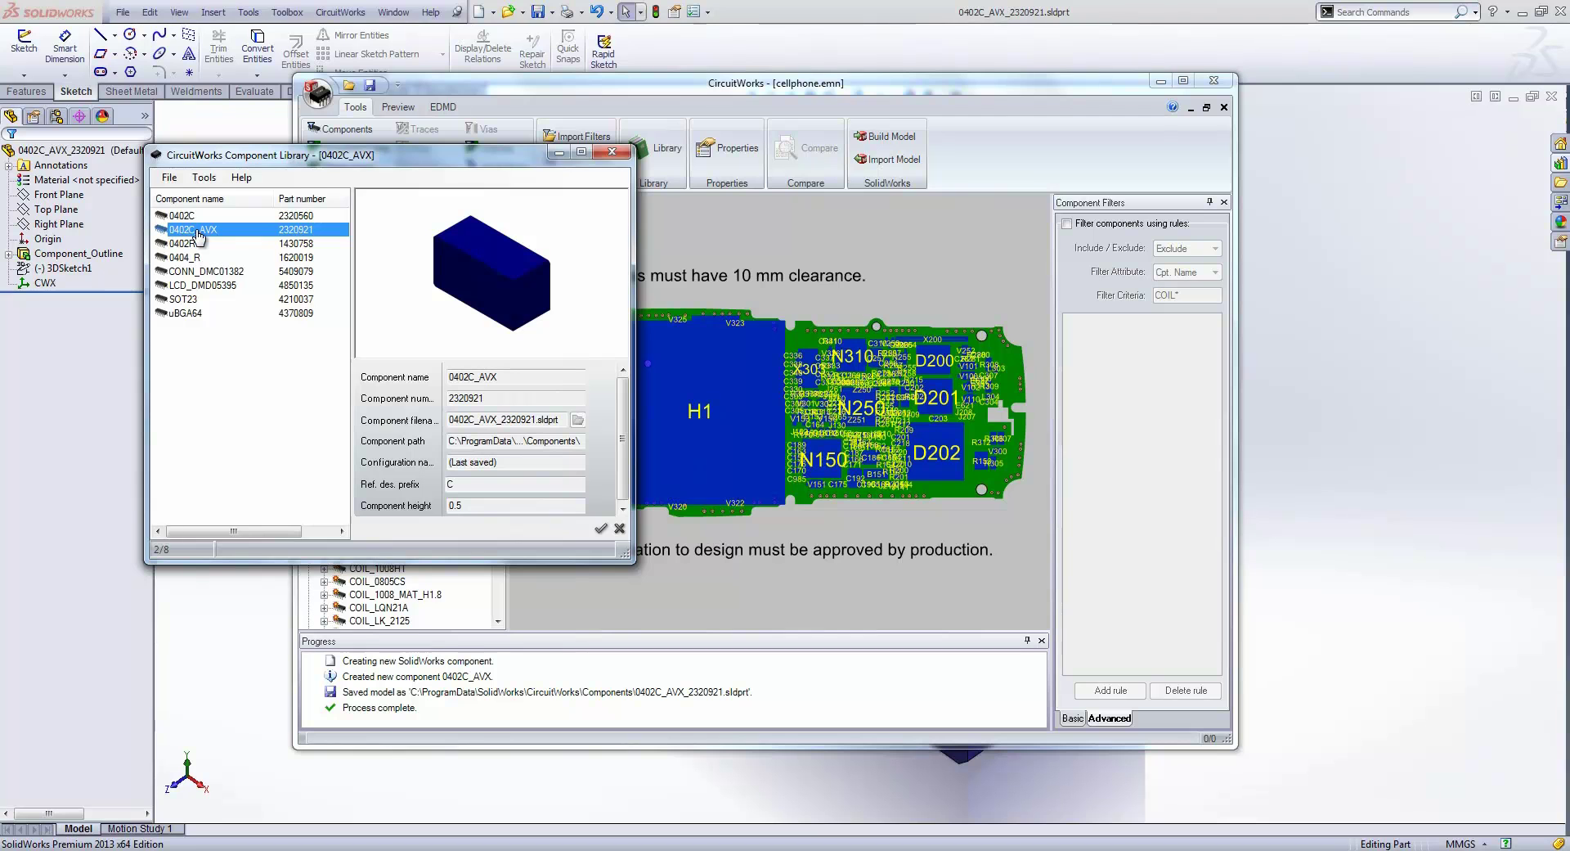
{"action": "left_click", "coordinate": [608, 153]}
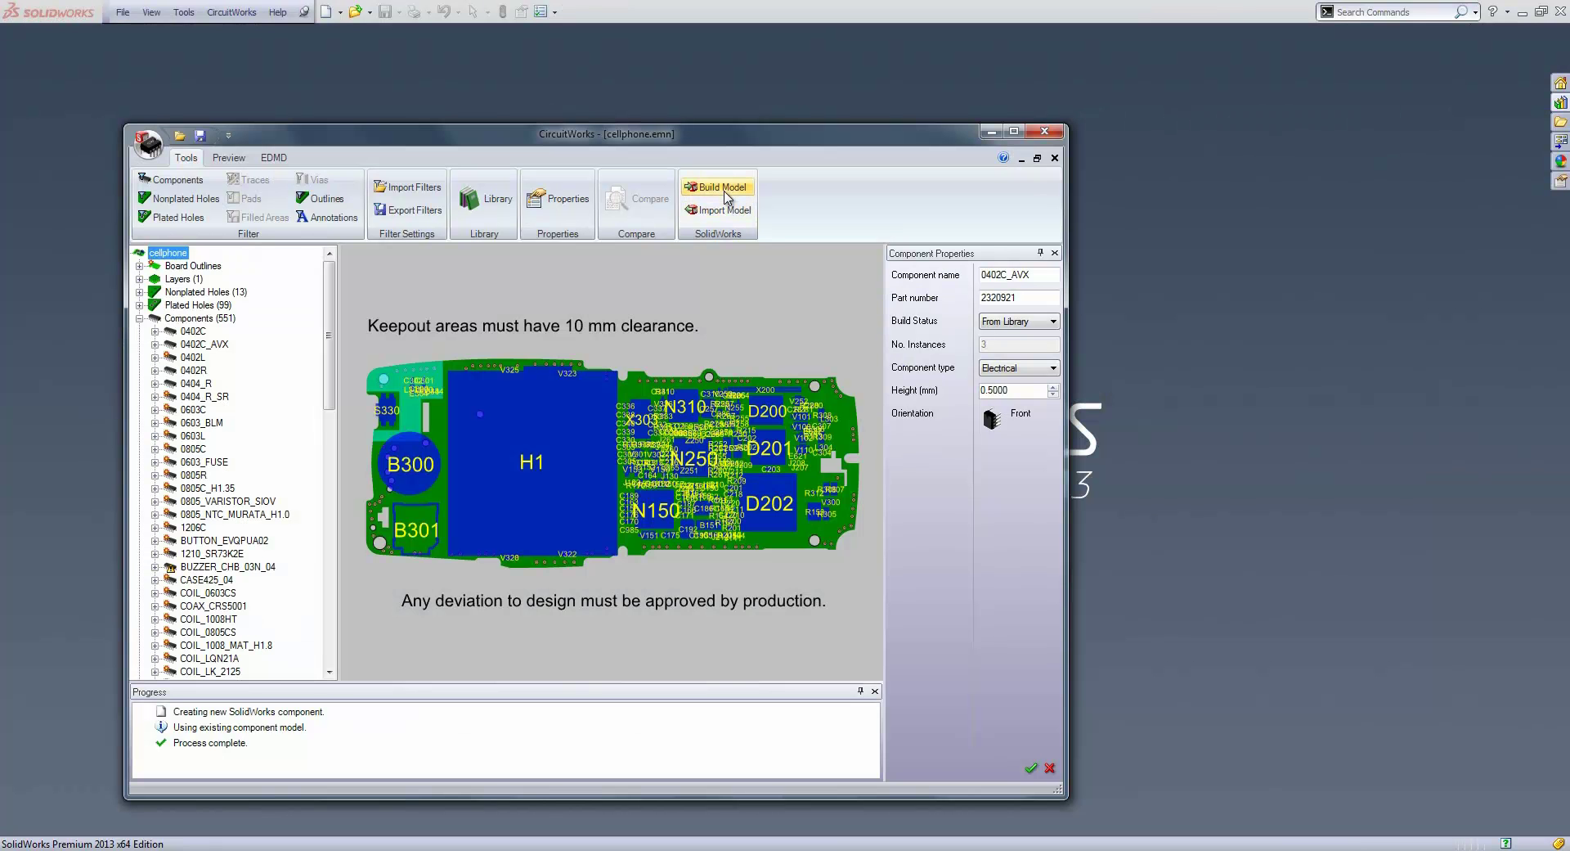
- Build the whole cellphone board as an assembly, proceeding past the zero-height components warning
{"action": "left_click", "coordinate": [744, 196]}
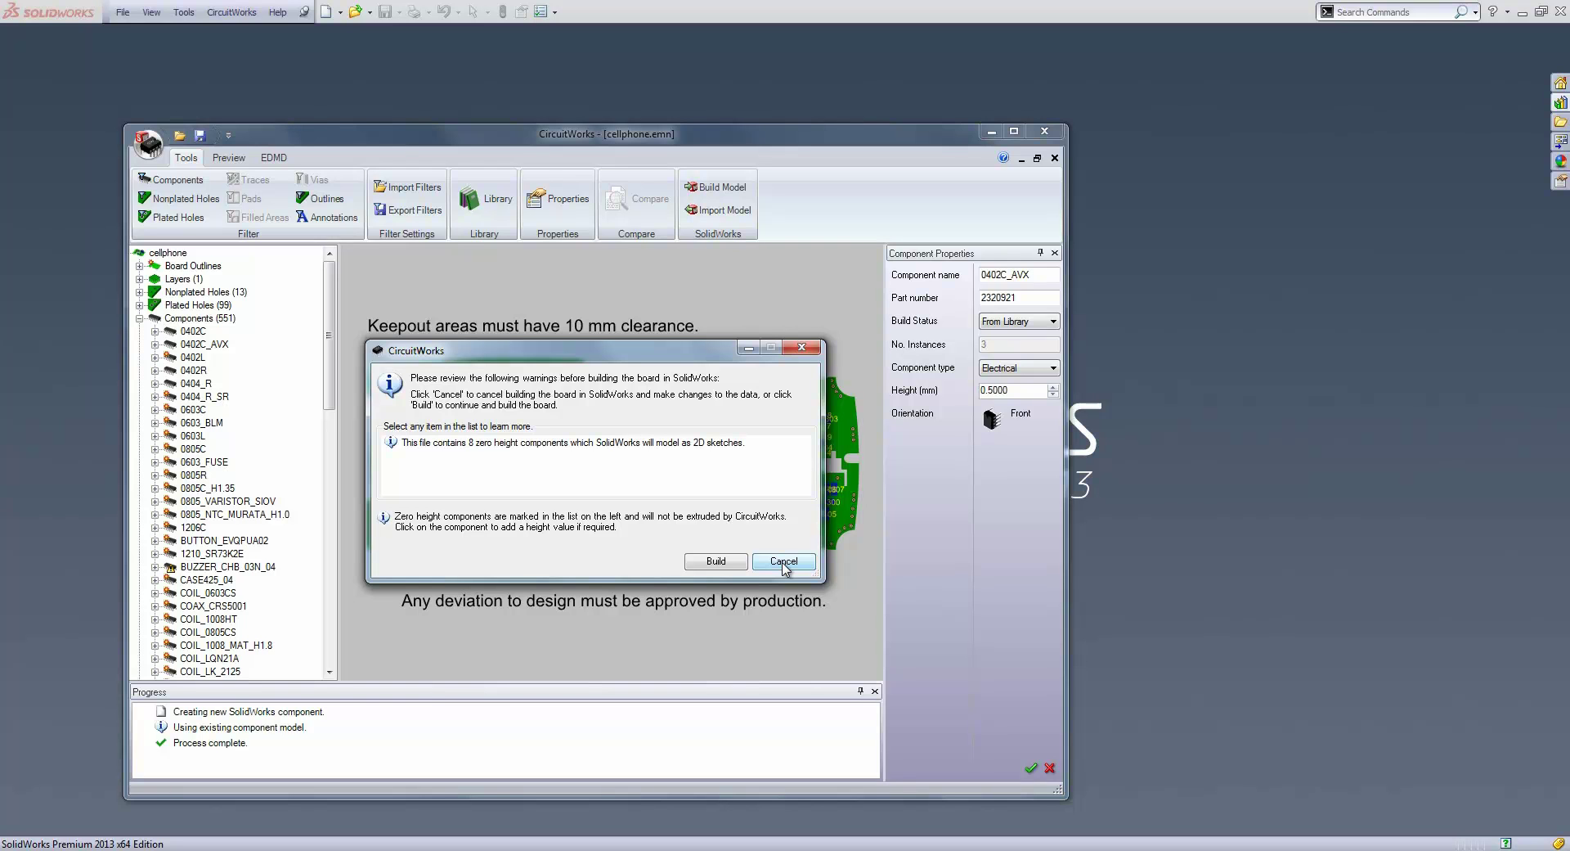
{"action": "left_click", "coordinate": [715, 562]}
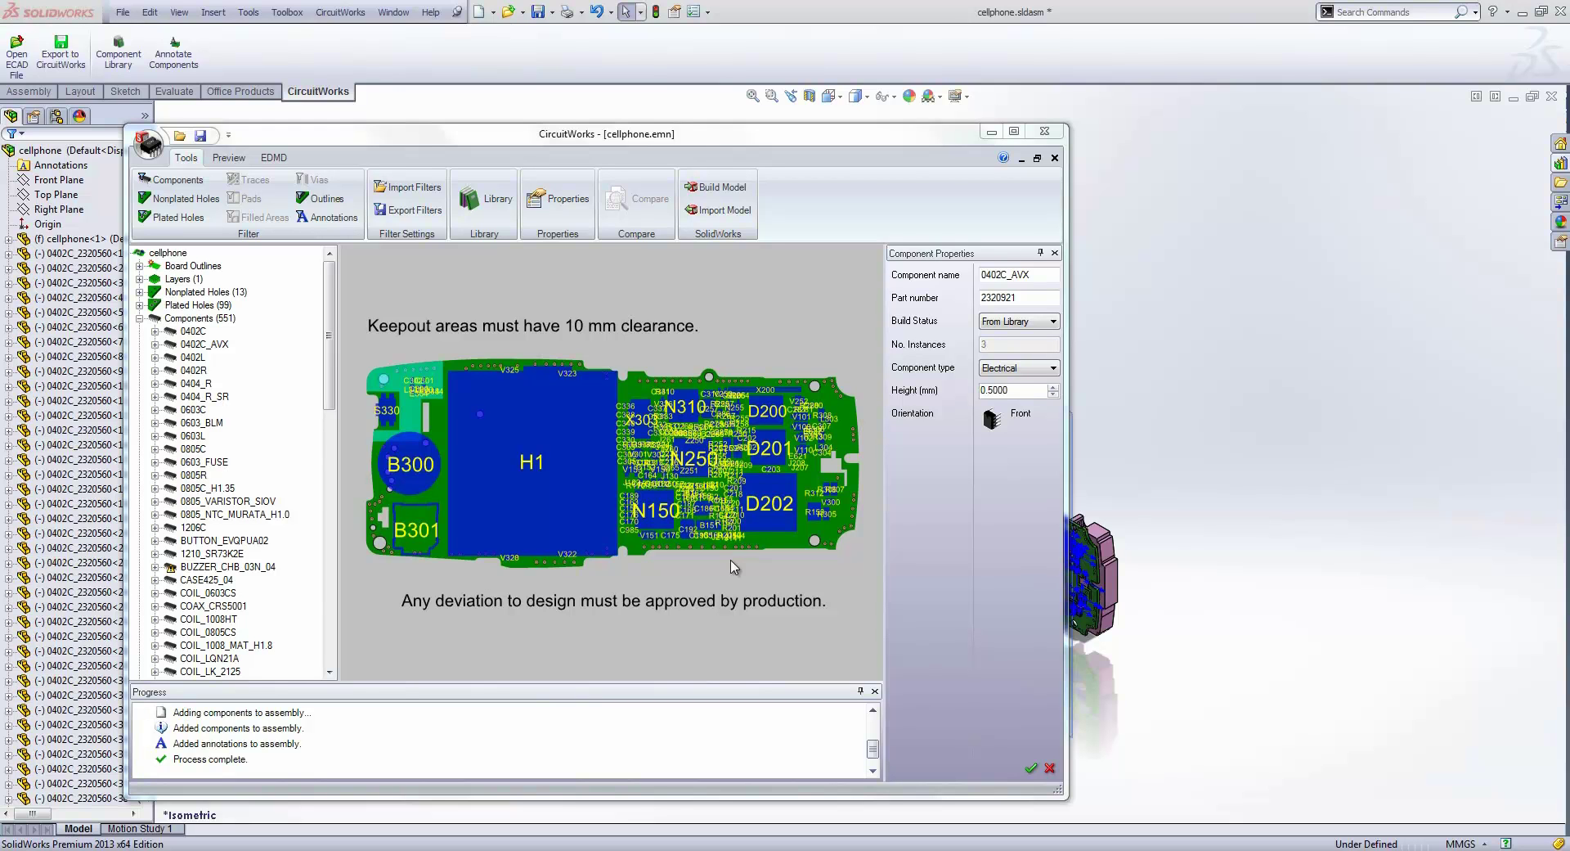
- Minimize CircuitWorks and view the cellphone assembly in Front view (Ctrl+1)
{"action": "left_click", "coordinate": [990, 132]}
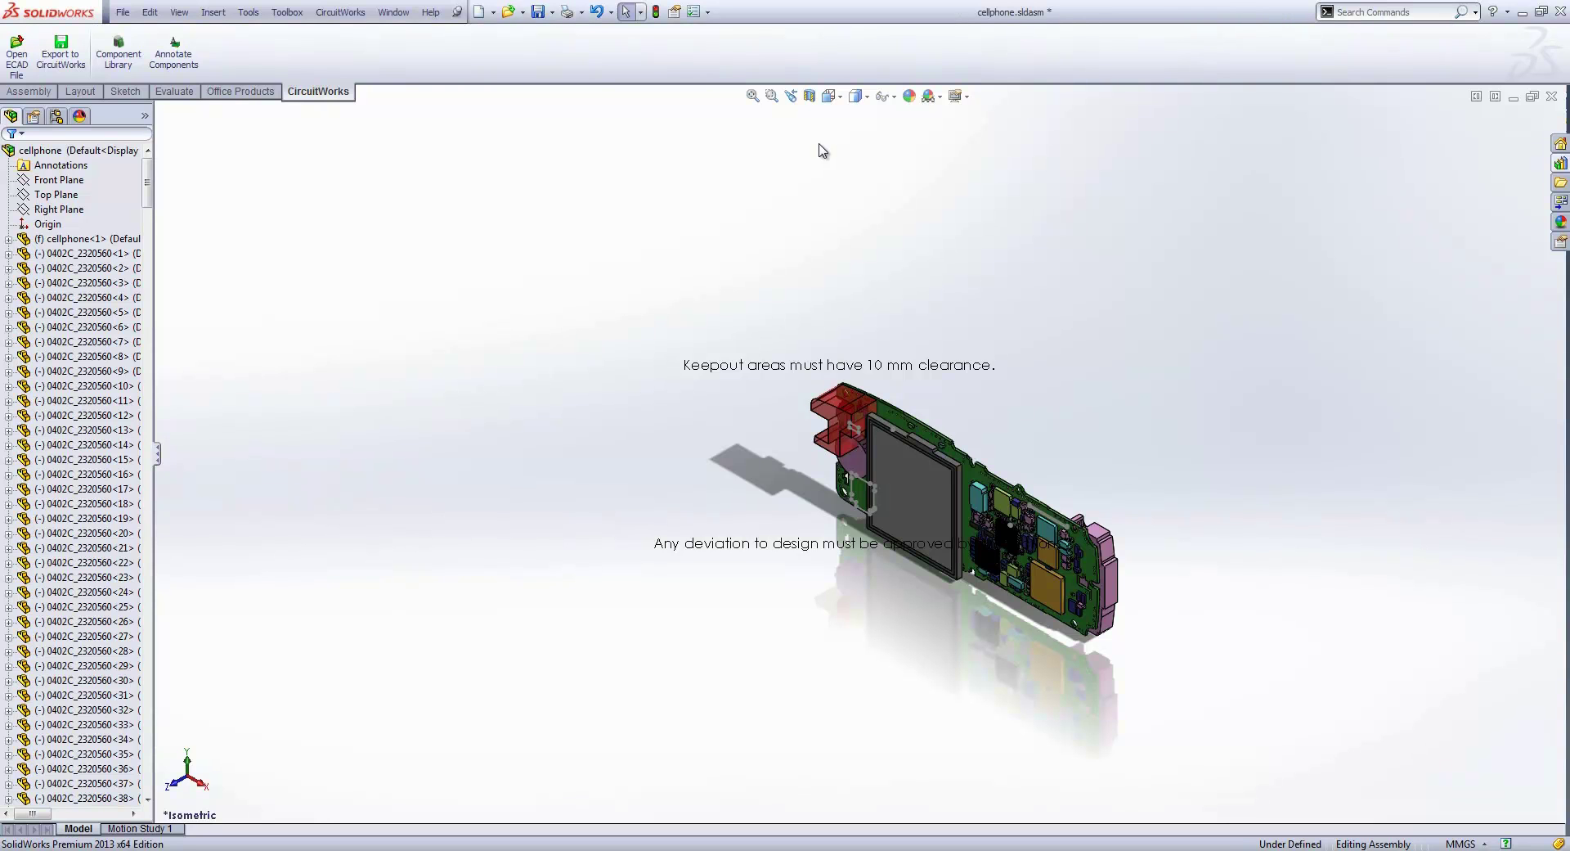
{"action": "left_click", "coordinate": [68, 239]}
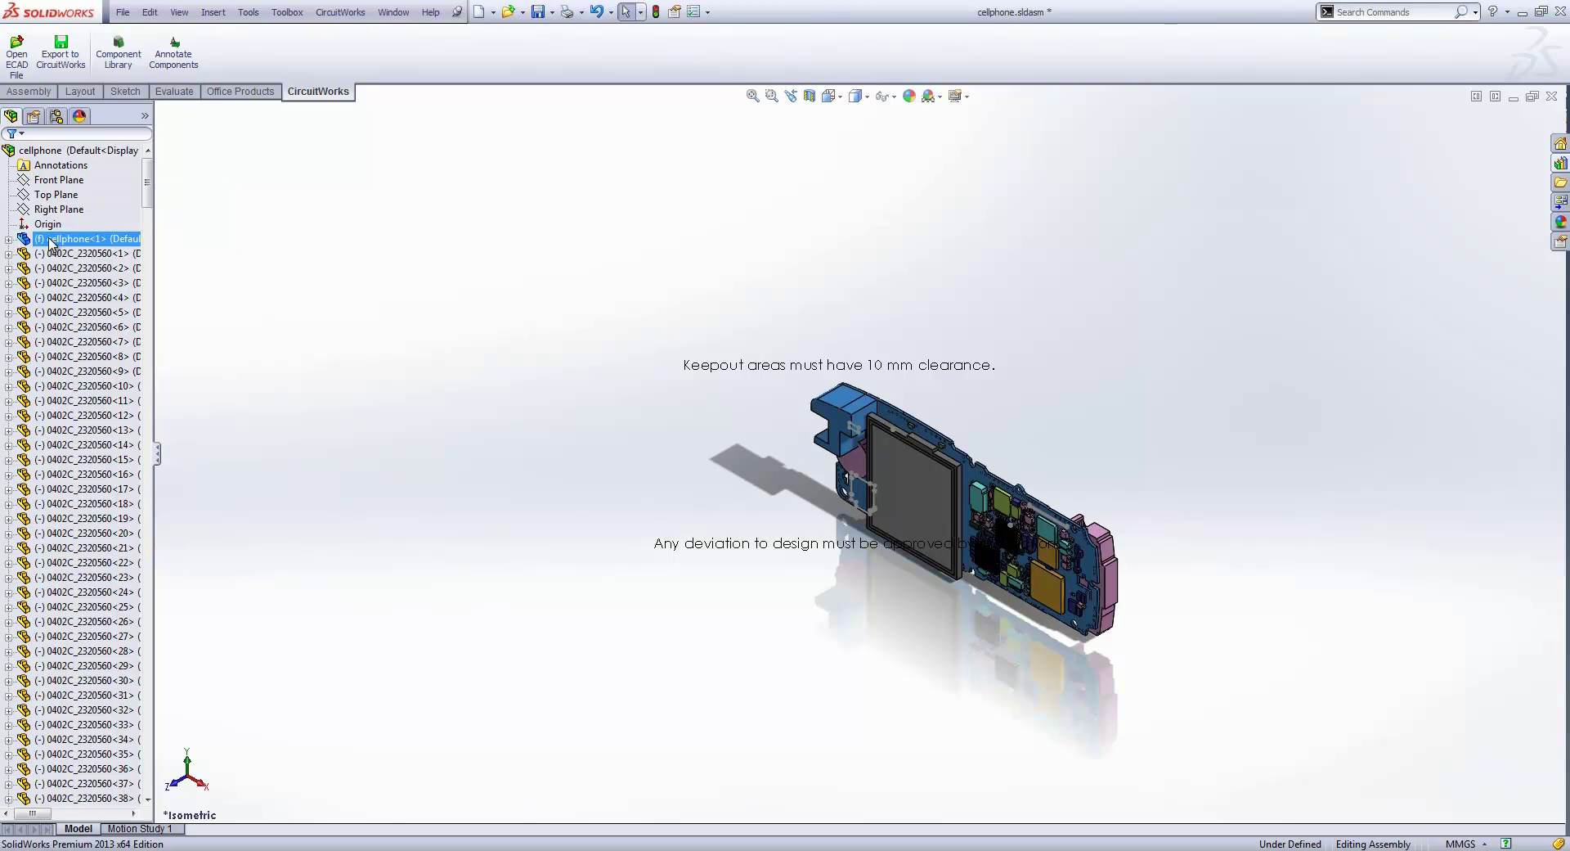
{"action": "key", "text": "ctrl+1"}
{"action": "left_click", "coordinate": [456, 158]}
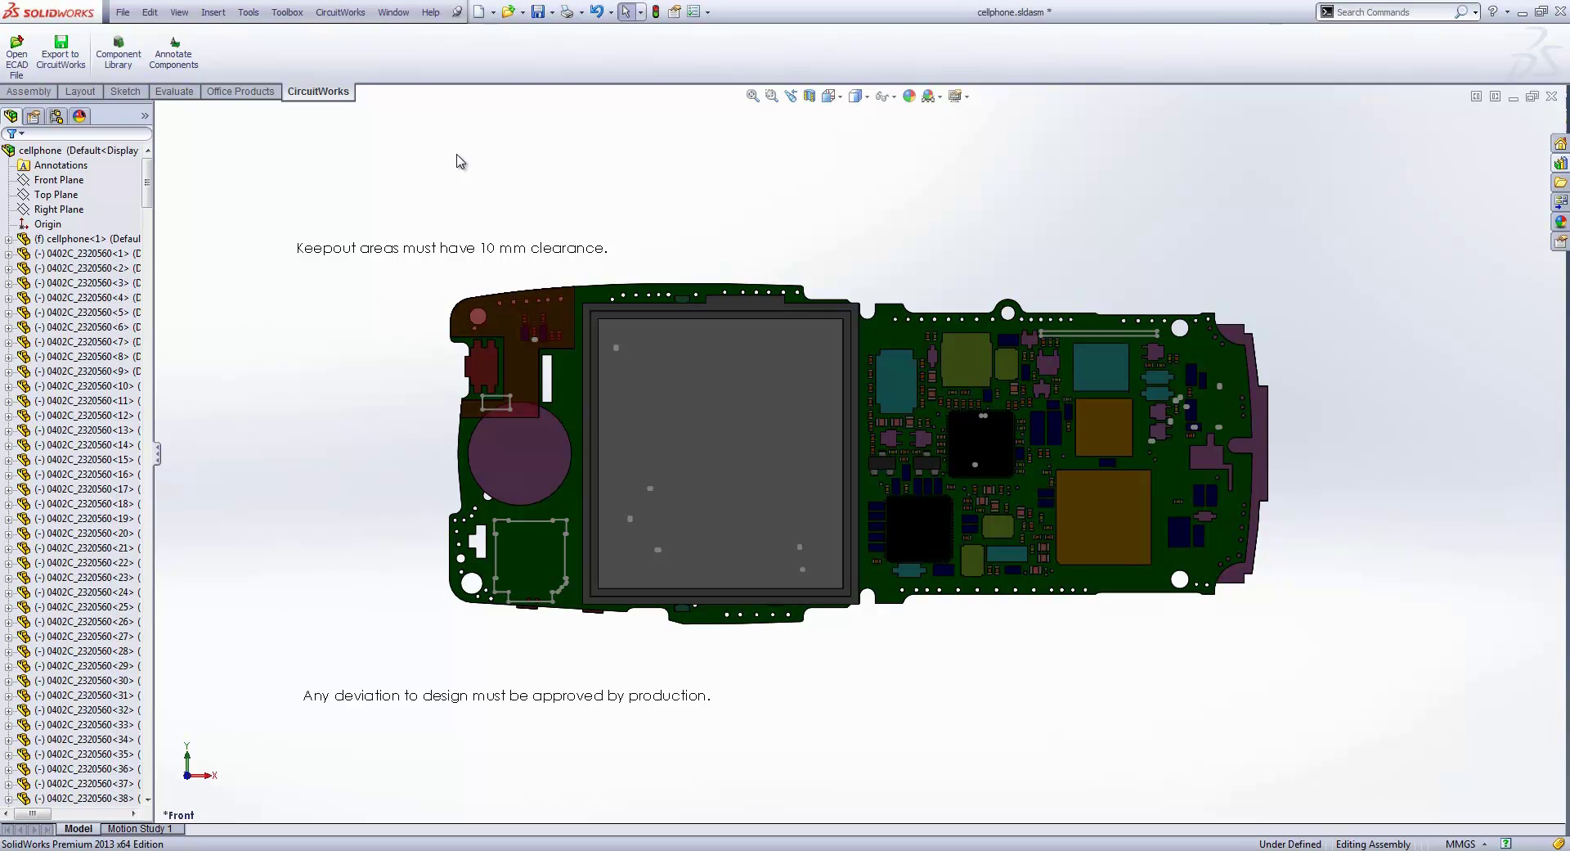
- Open the cellphone board part on its own and orbit it to inspect the keepout
{"action": "right_click", "coordinate": [90, 246]}
{"action": "left_click", "coordinate": [104, 206]}
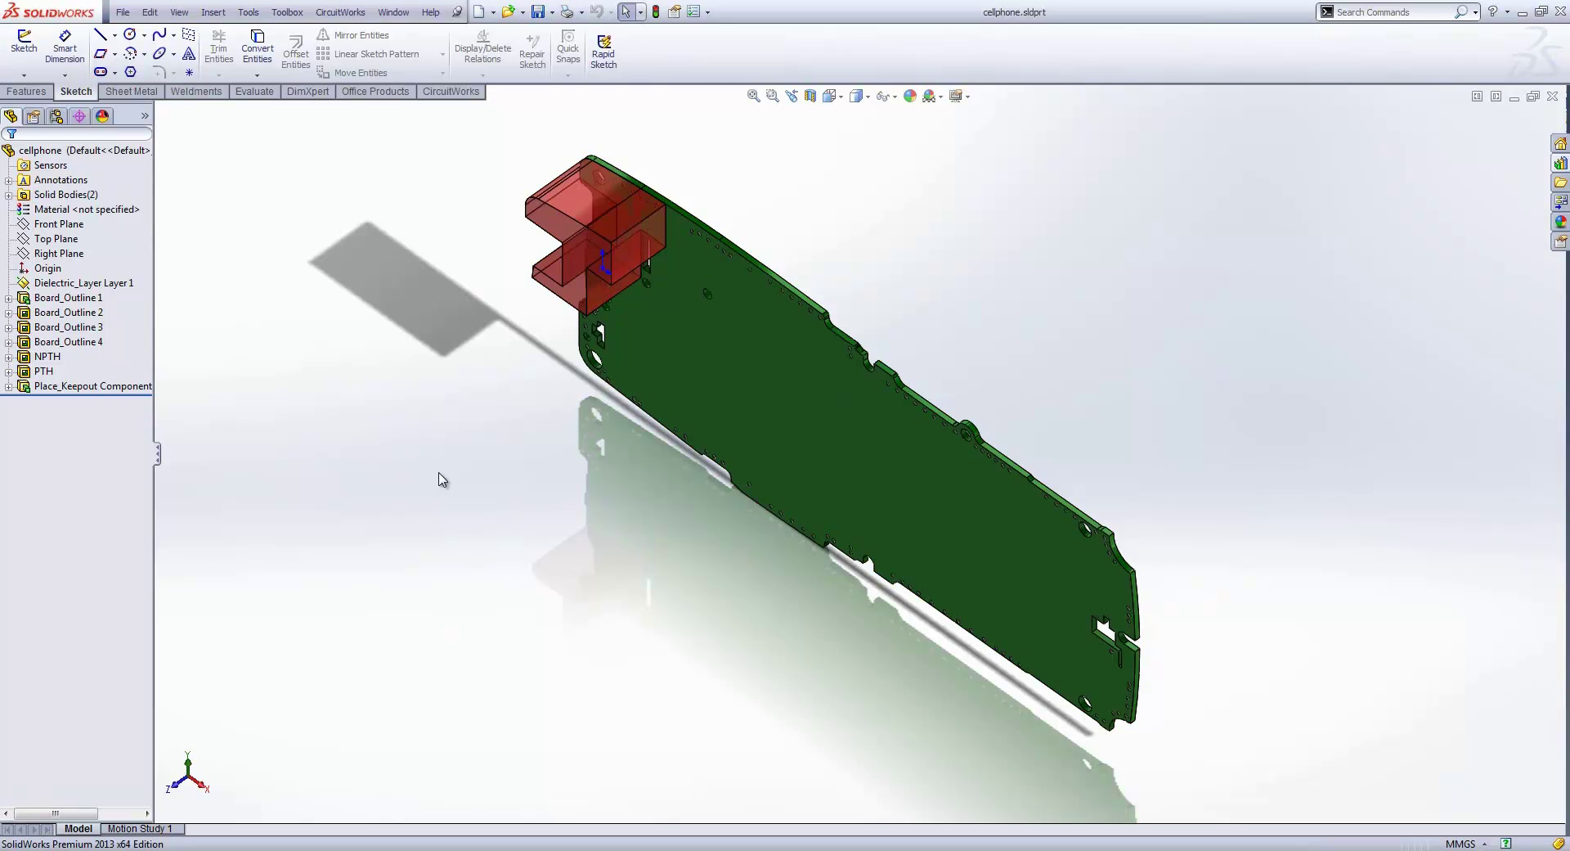
{"action": "middle_click_drag", "start_coordinate": [438, 481], "coordinate": [501, 365]}
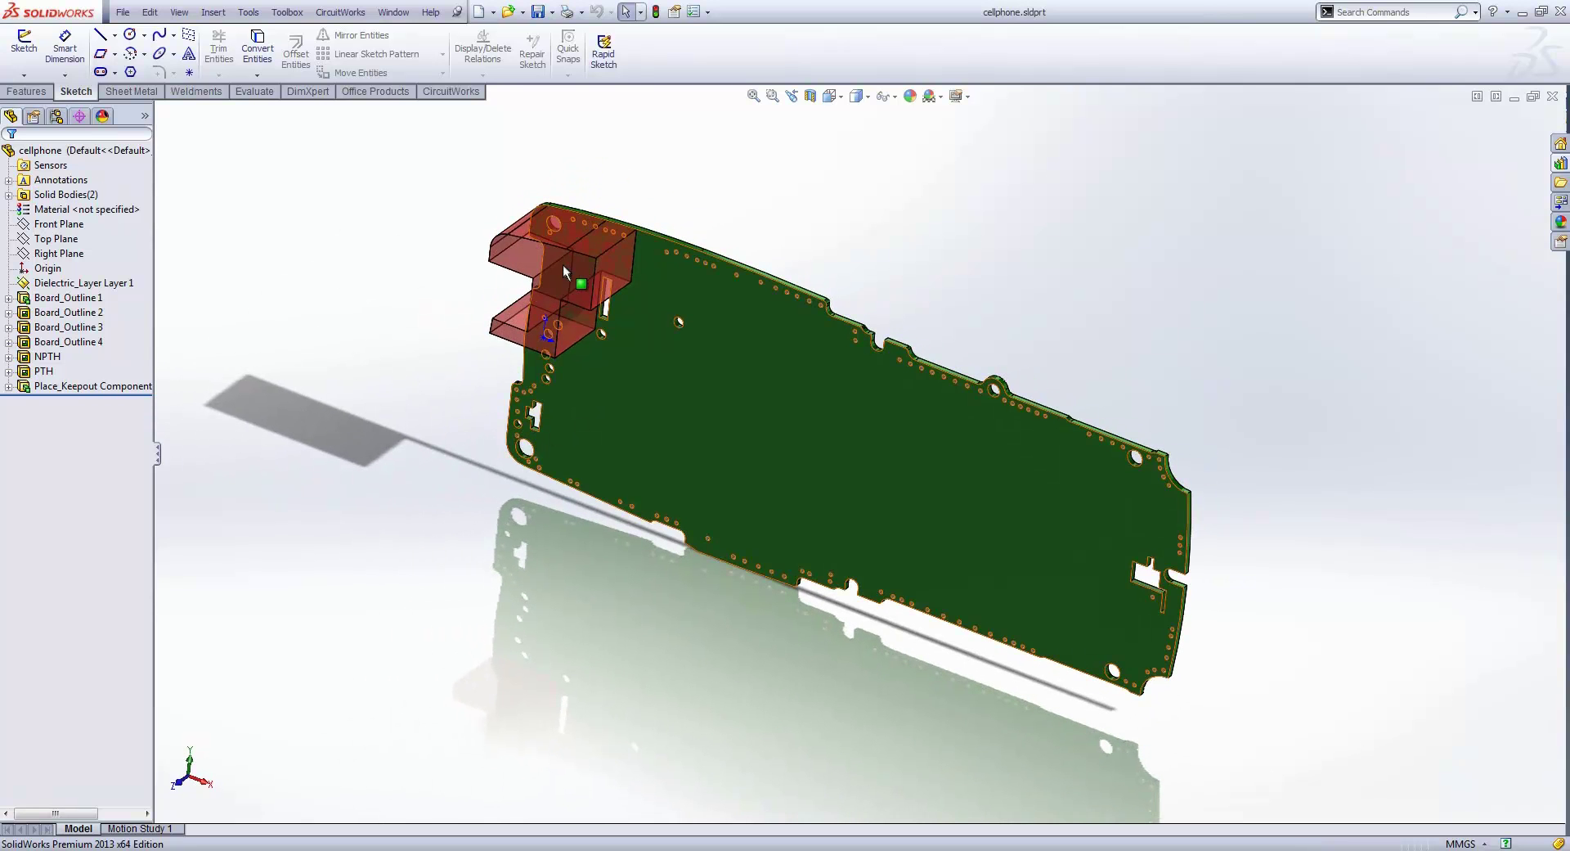
{"action": "left_click", "coordinate": [607, 258]}
{"action": "middle_click_drag", "start_coordinate": [607, 258], "coordinate": [537, 251]}
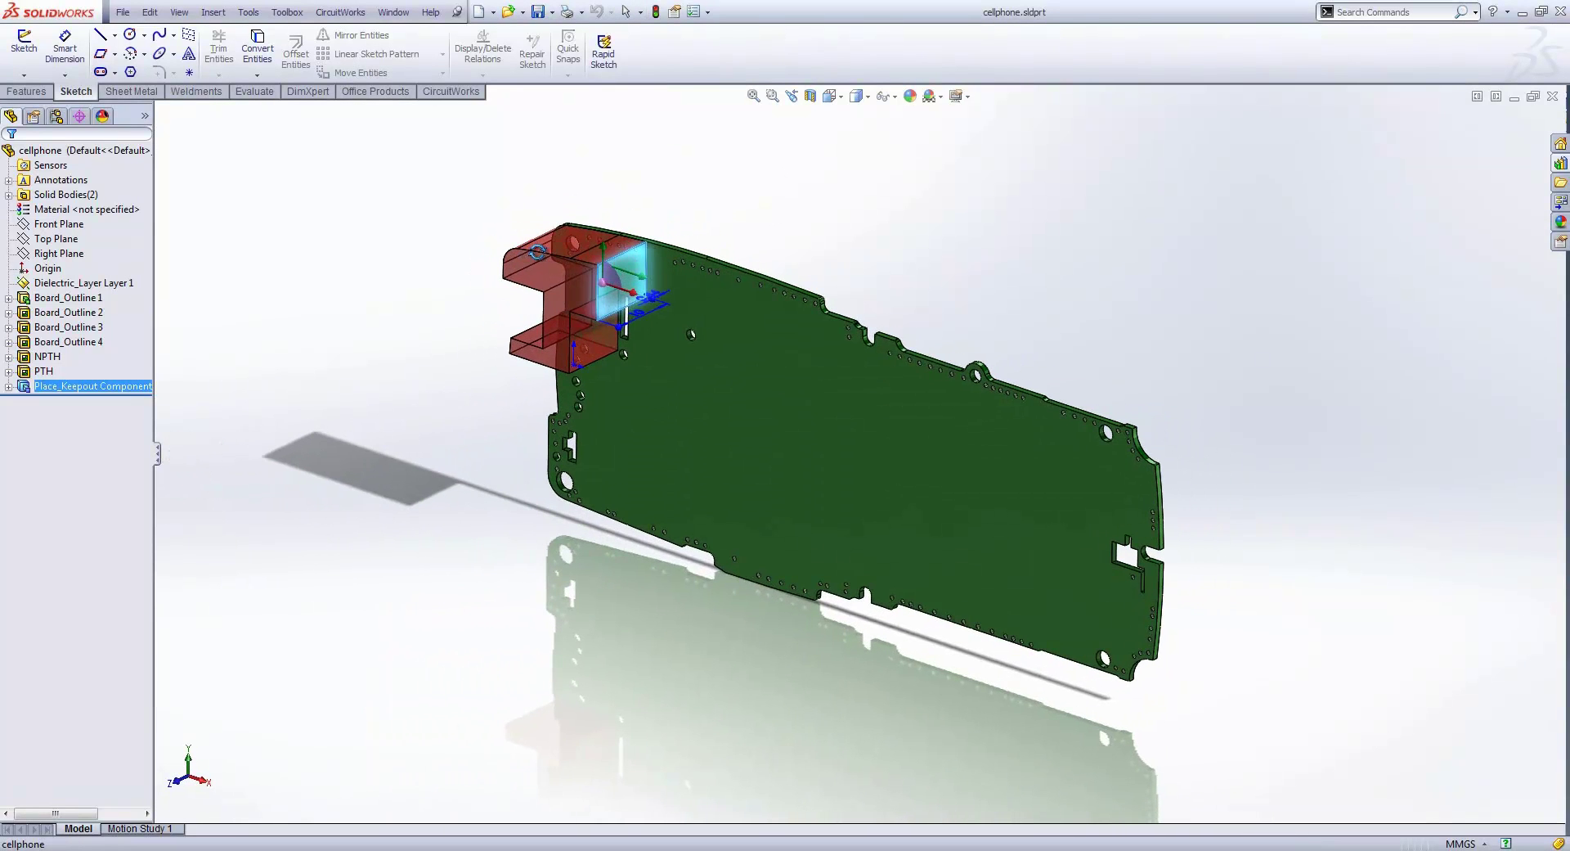
{"action": "left_click", "coordinate": [431, 243]}
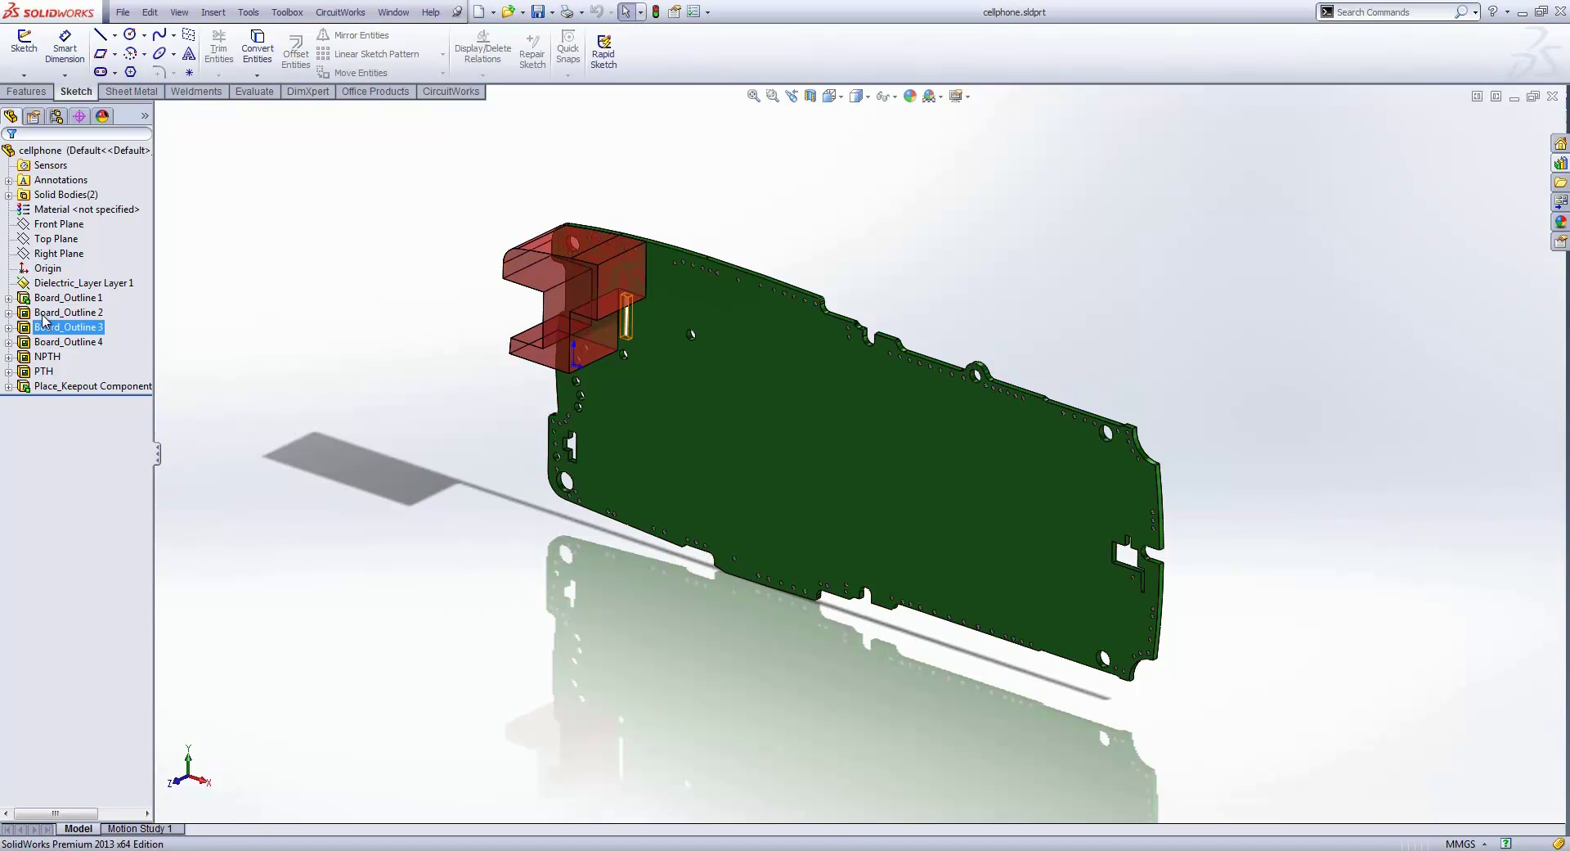
- Preview the Board_Outline1 and Board_Outline4 sketches on the board, then deselect
{"action": "left_click", "coordinate": [69, 298]}
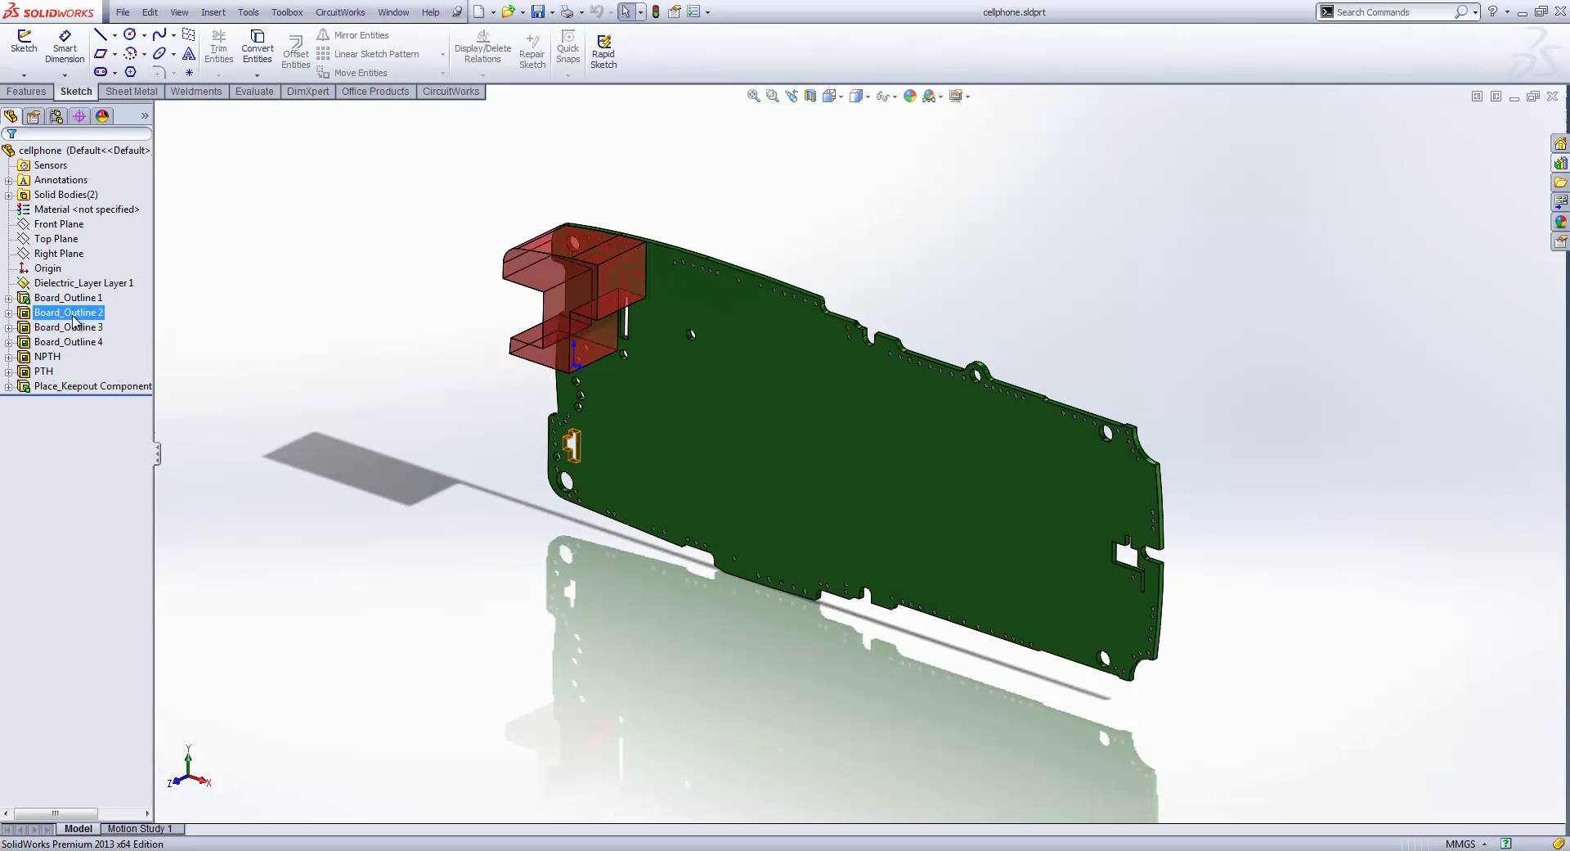
{"action": "left_click", "coordinate": [74, 343]}
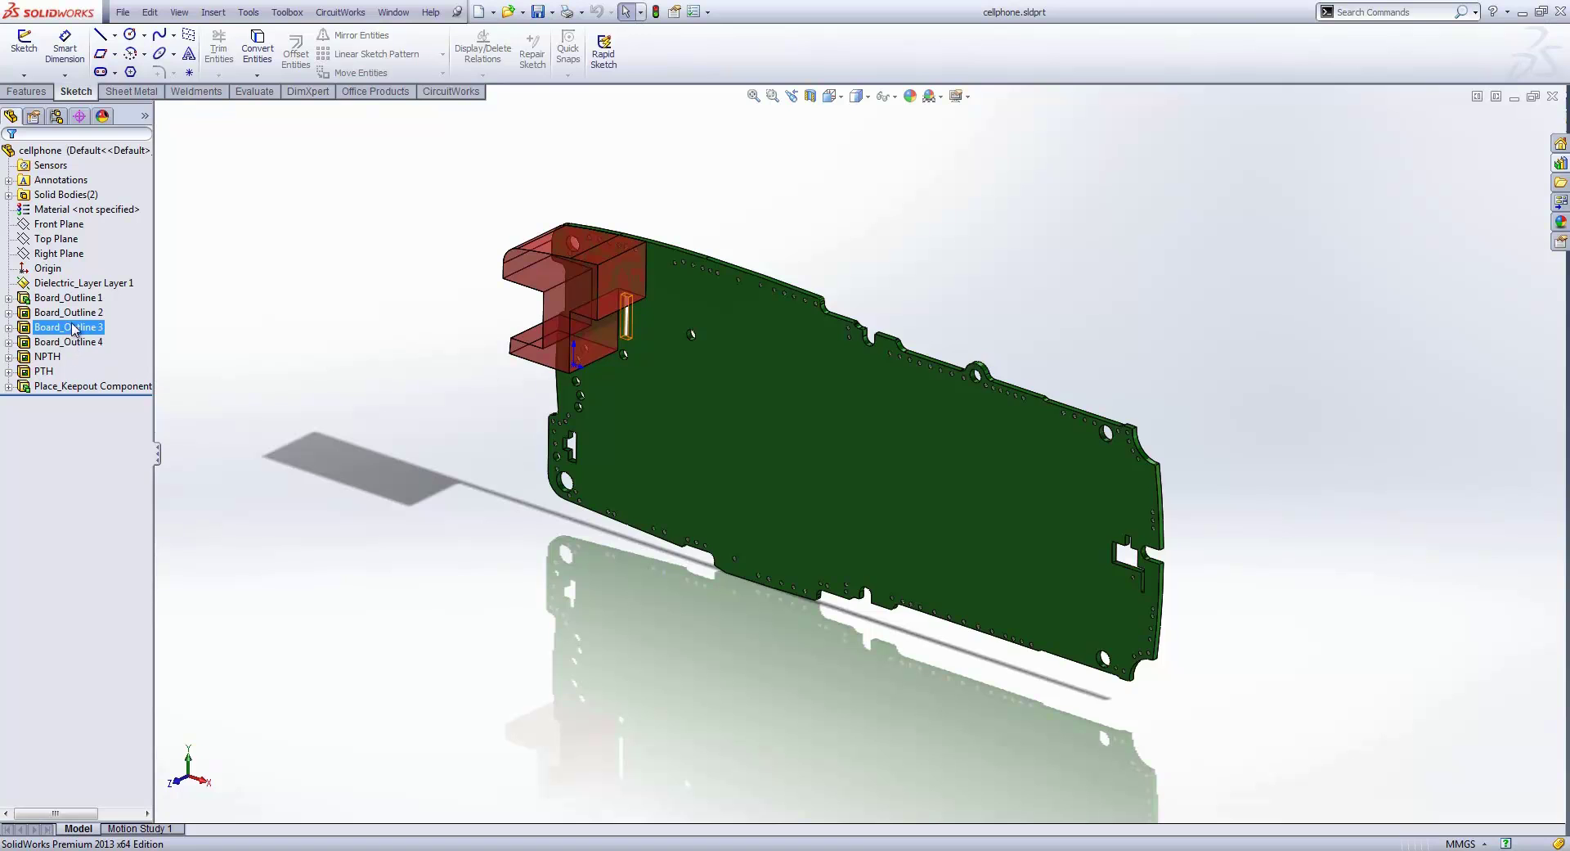
{"action": "left_click", "coordinate": [70, 298]}
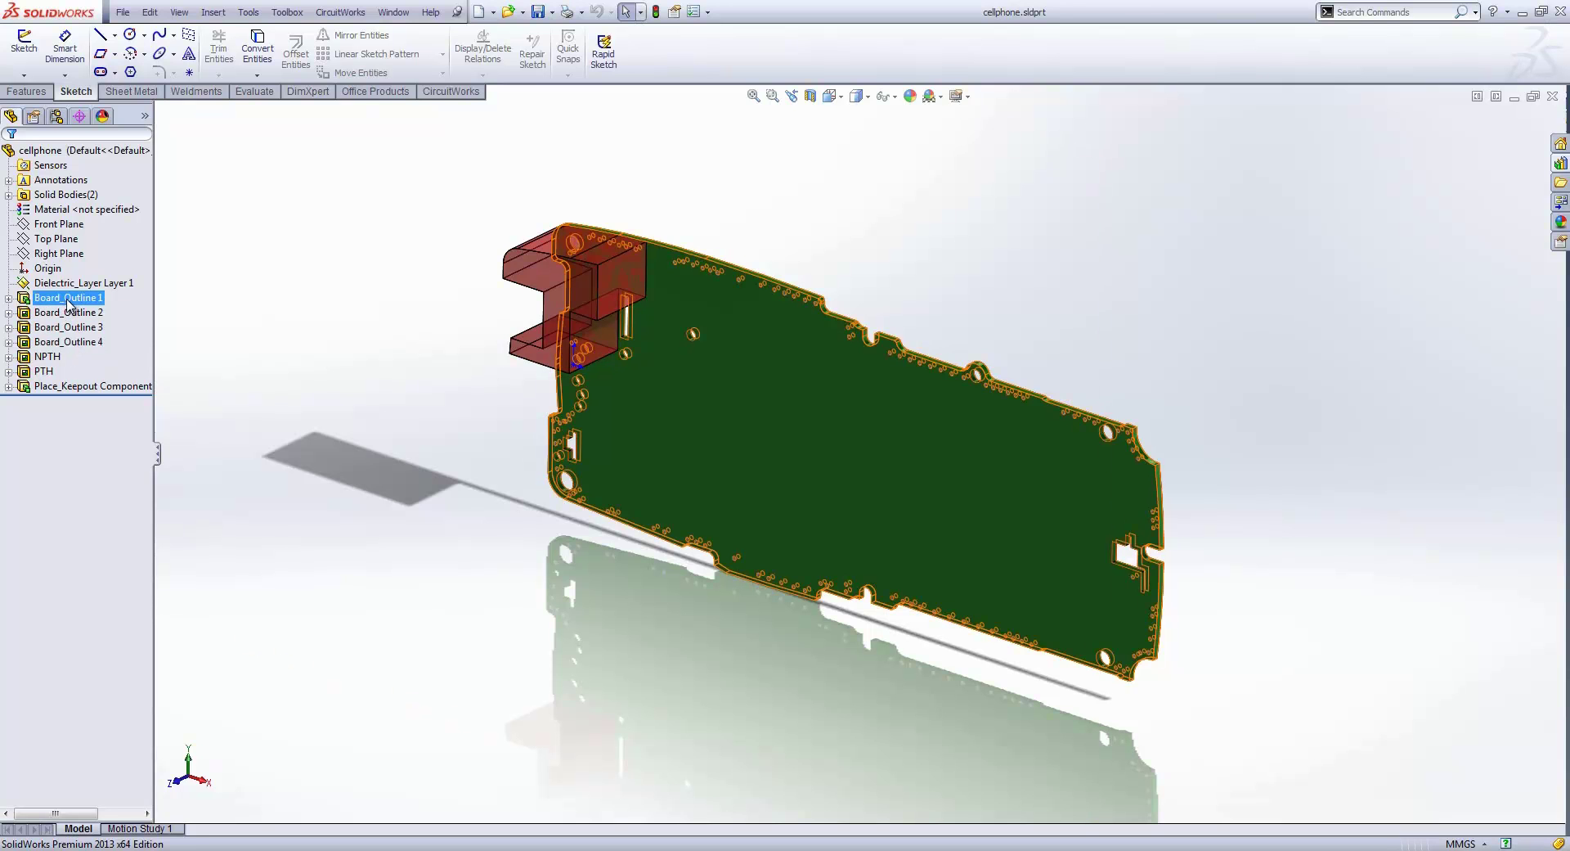
{"action": "left_click", "coordinate": [294, 291]}
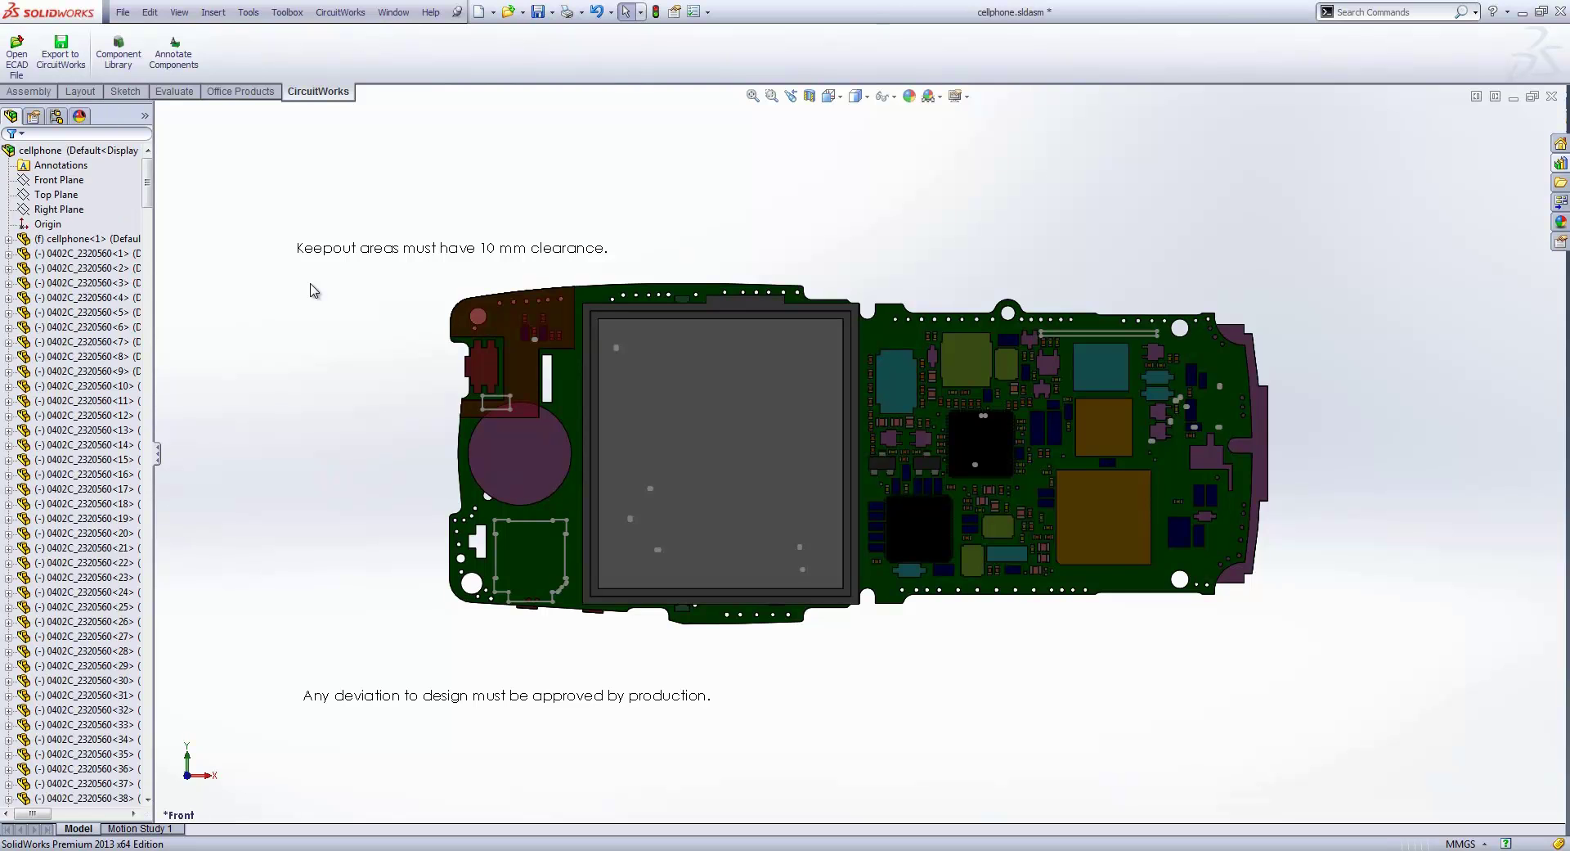
- Open the uBGA144 chip as its own part and view its custom properties, e.g. Component_height 1.4
{"action": "left_click", "coordinate": [1112, 538]}
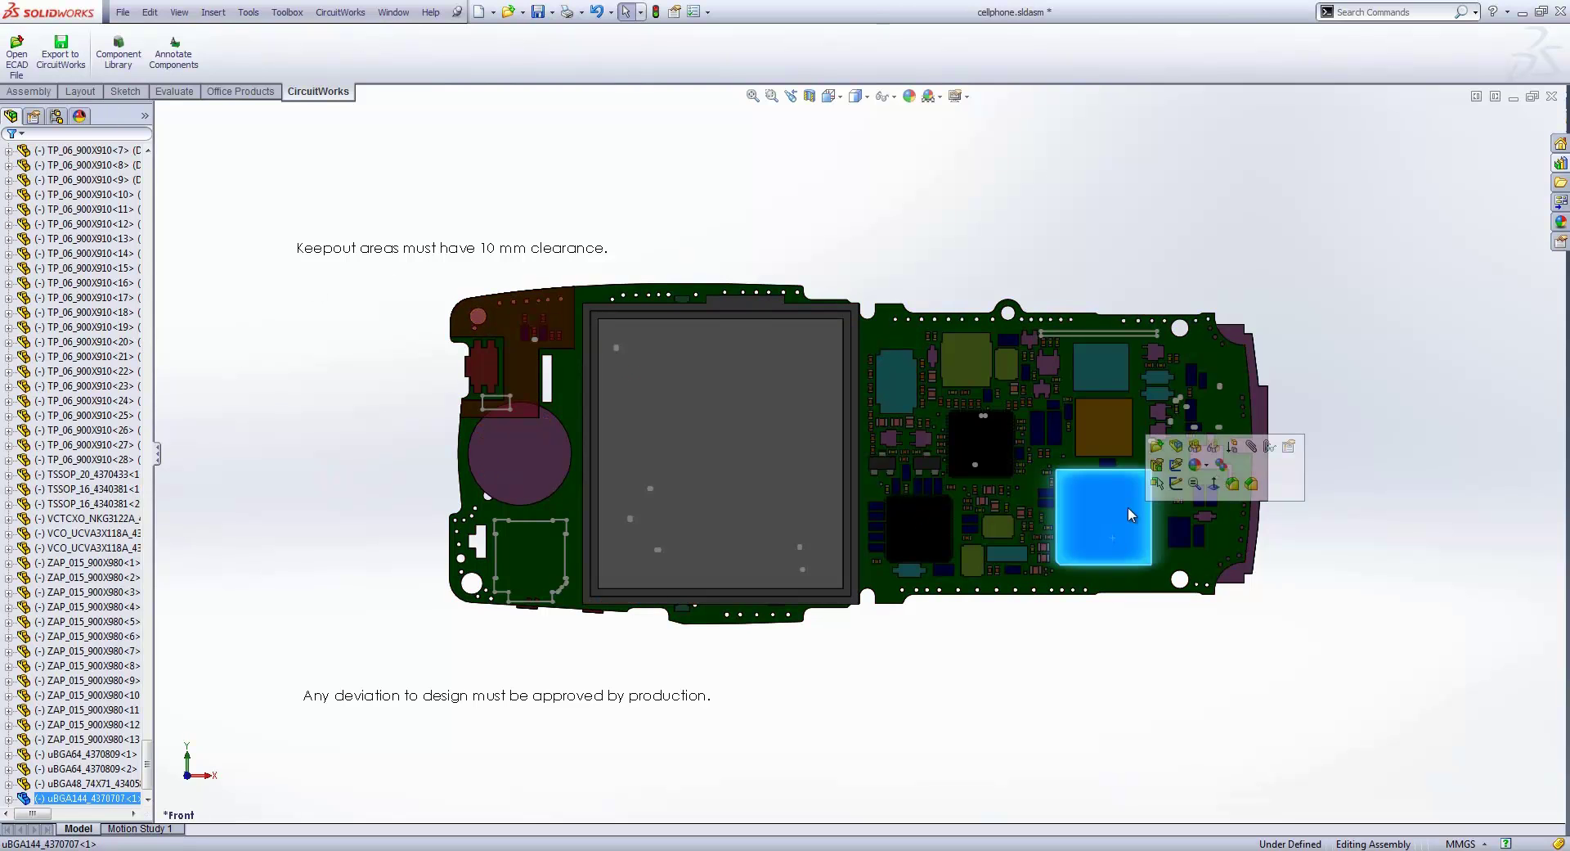
{"action": "left_click", "coordinate": [1156, 446]}
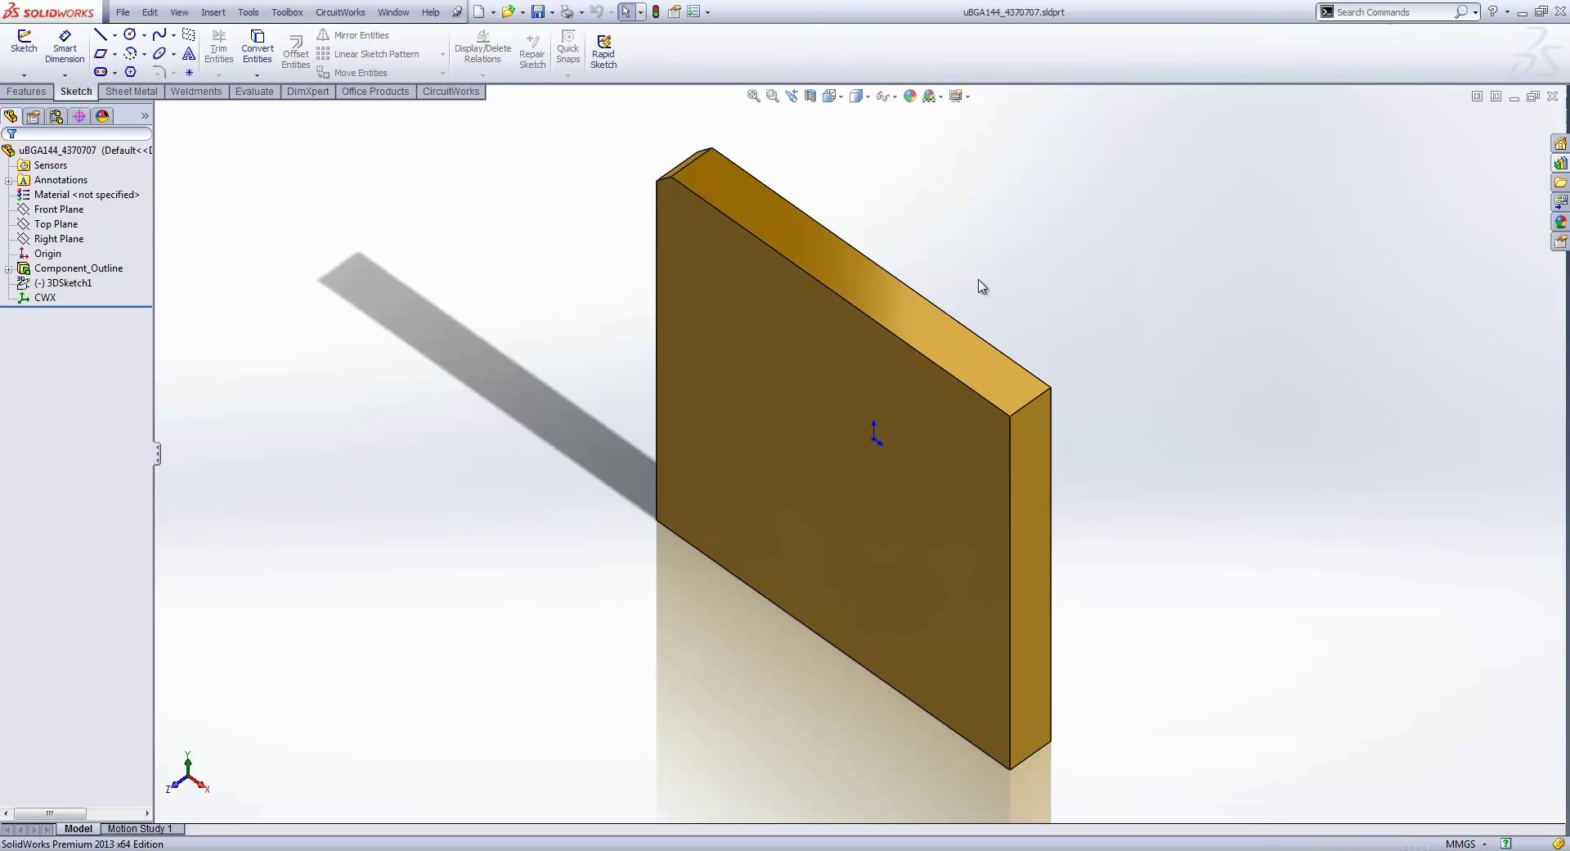
{"action": "left_click", "coordinate": [124, 12]}
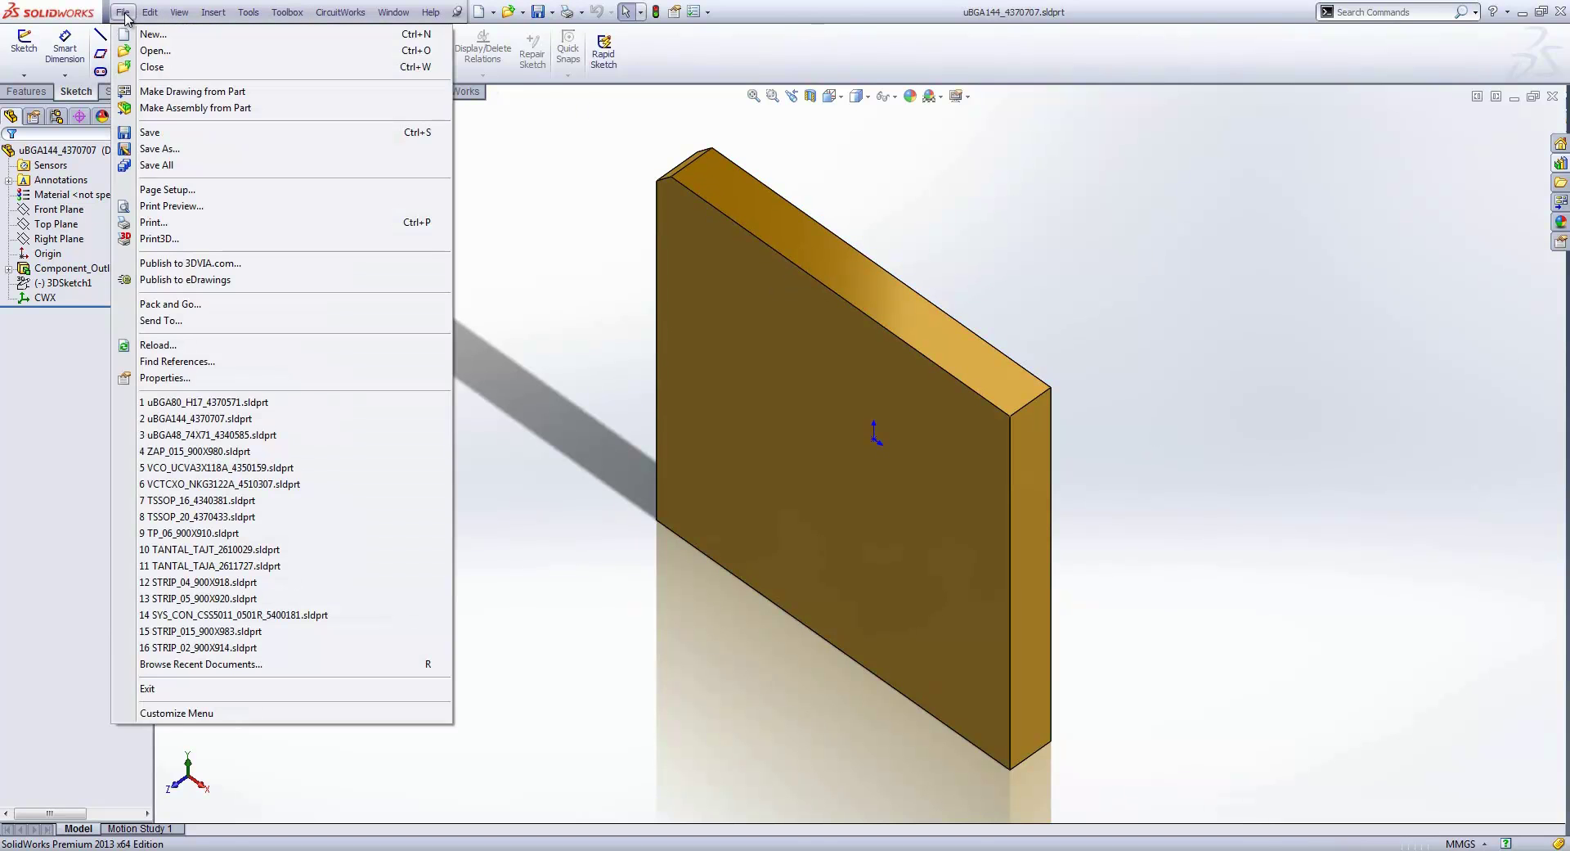
{"action": "left_click", "coordinate": [182, 377]}
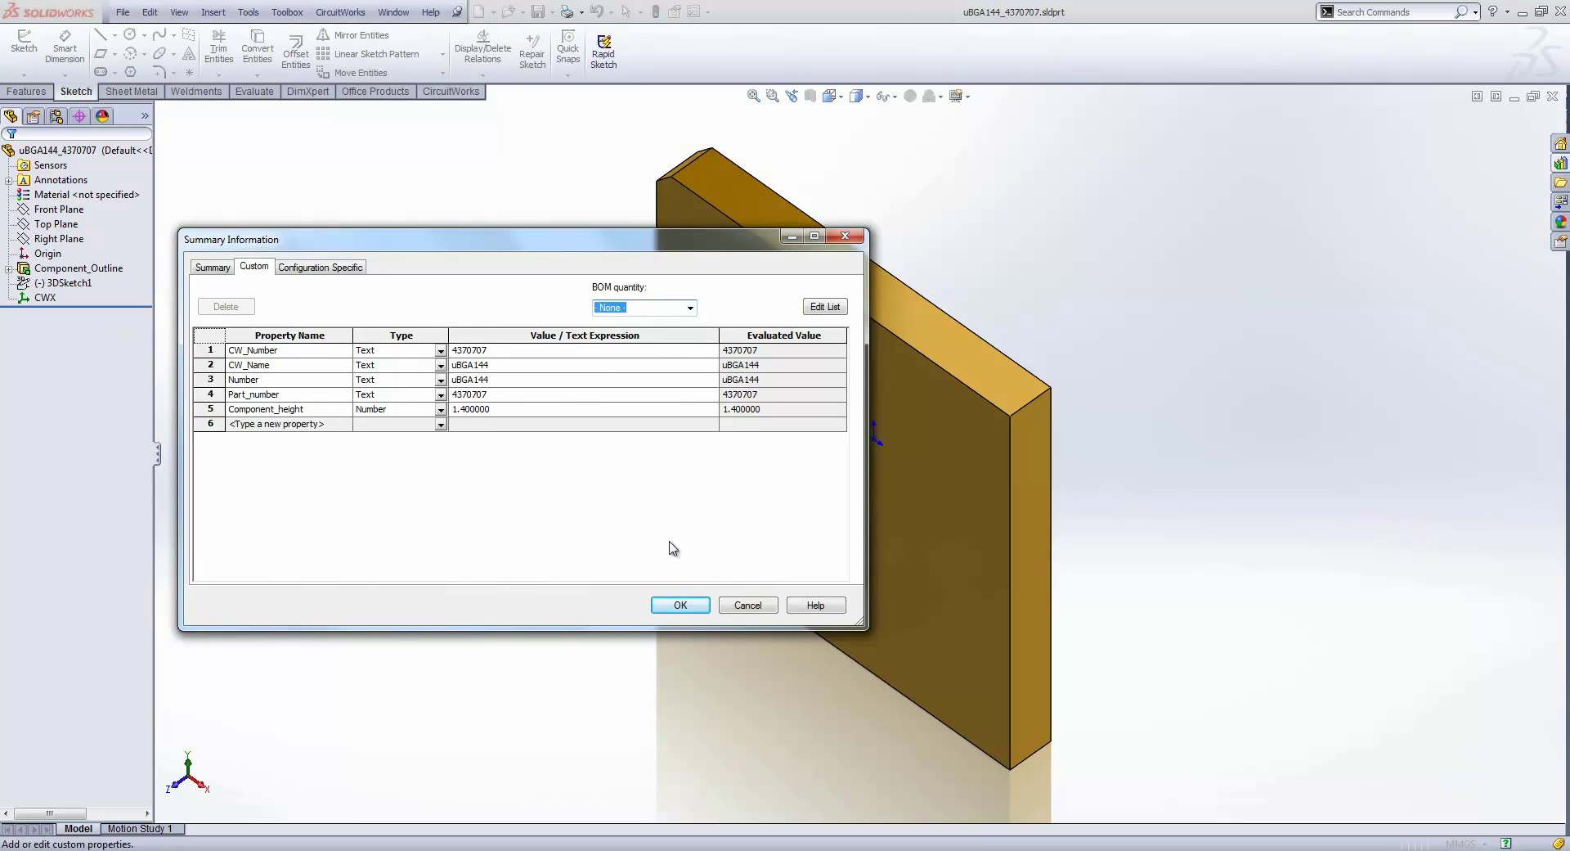
{"action": "left_click", "coordinate": [733, 605]}
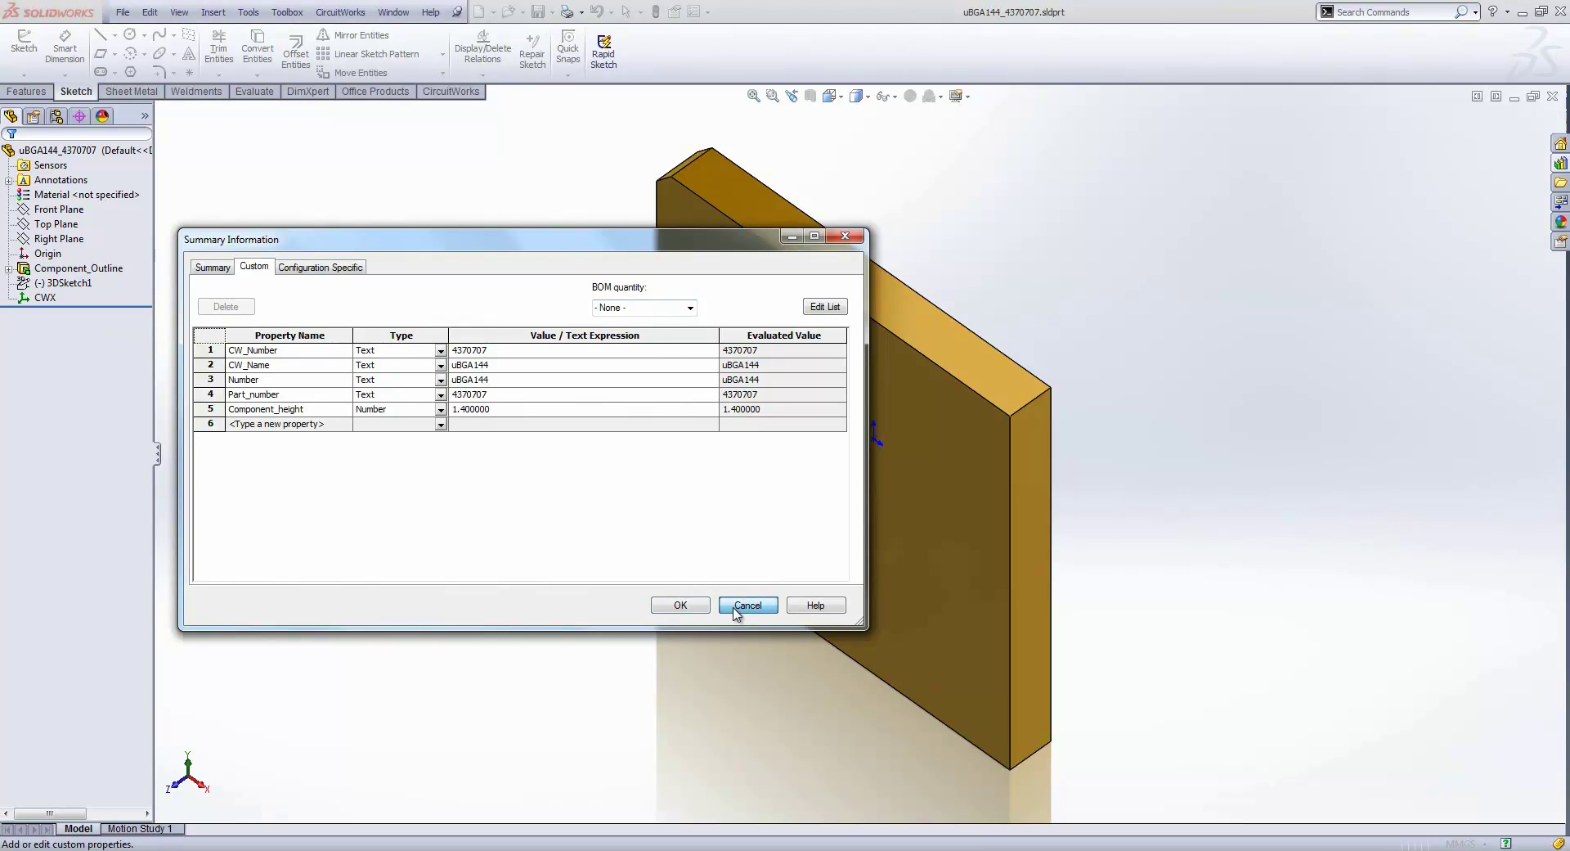
- Close the uBGA144 part and check TP_06_900X910<18>'s component reference J112
{"action": "left_click", "coordinate": [1550, 97]}
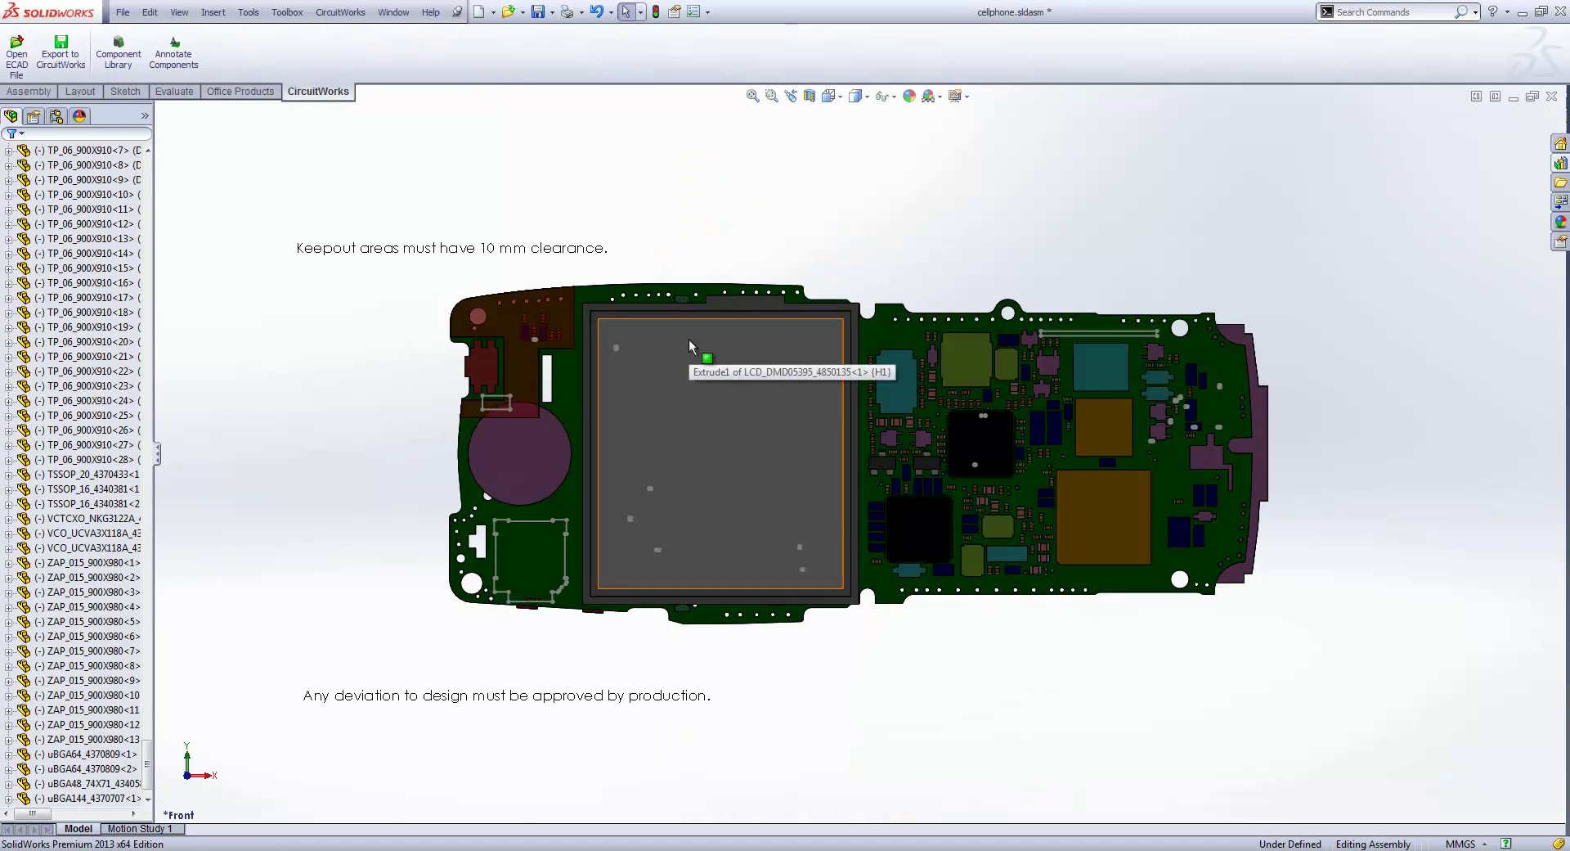
{"action": "right_click", "coordinate": [82, 314]}
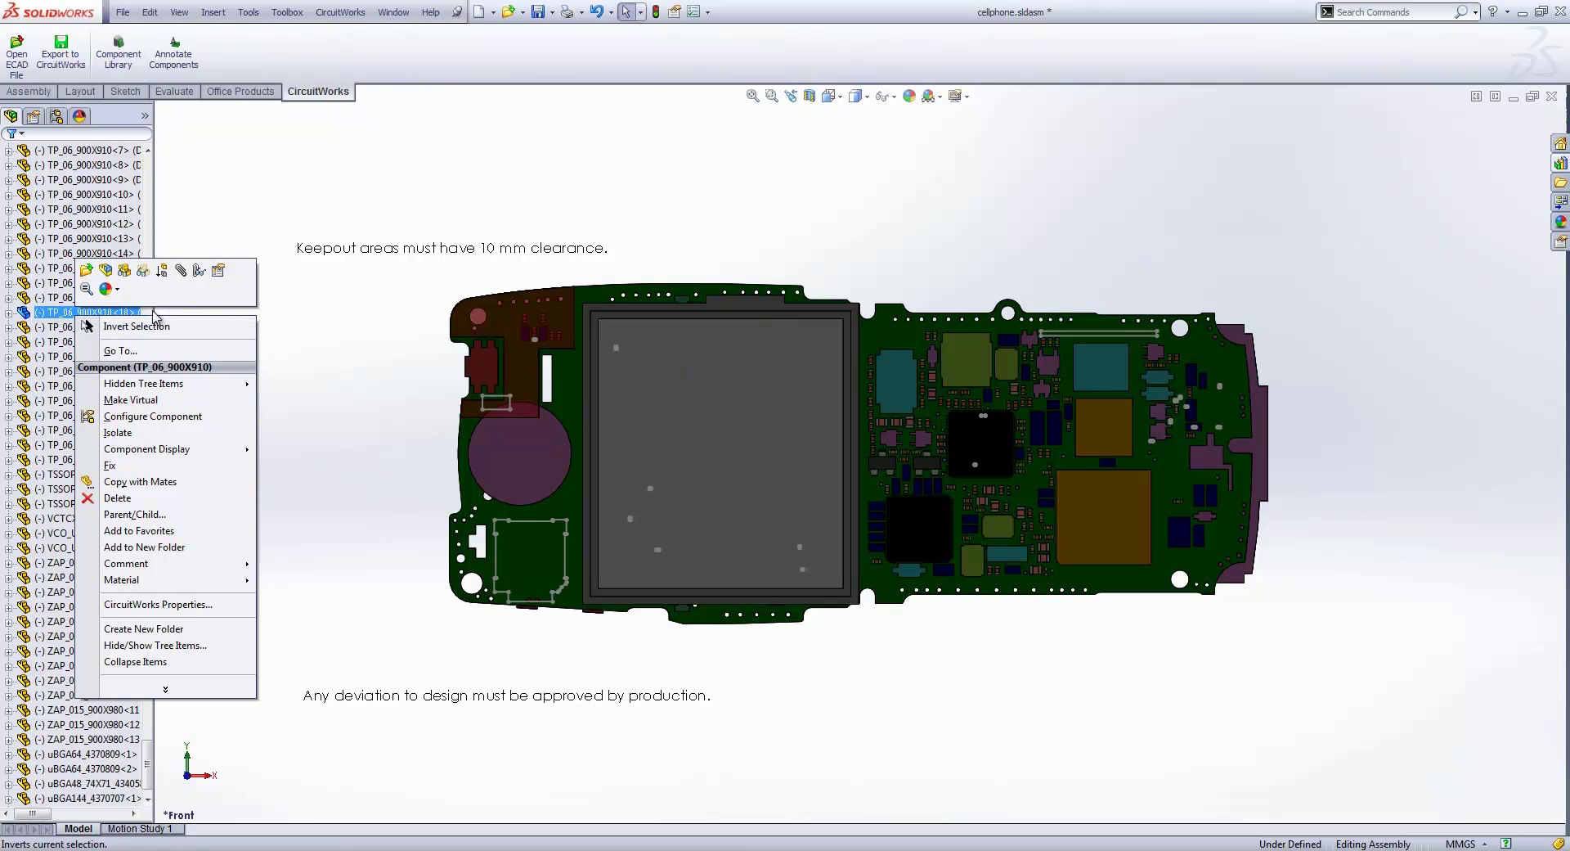
{"action": "left_click", "coordinate": [218, 271]}
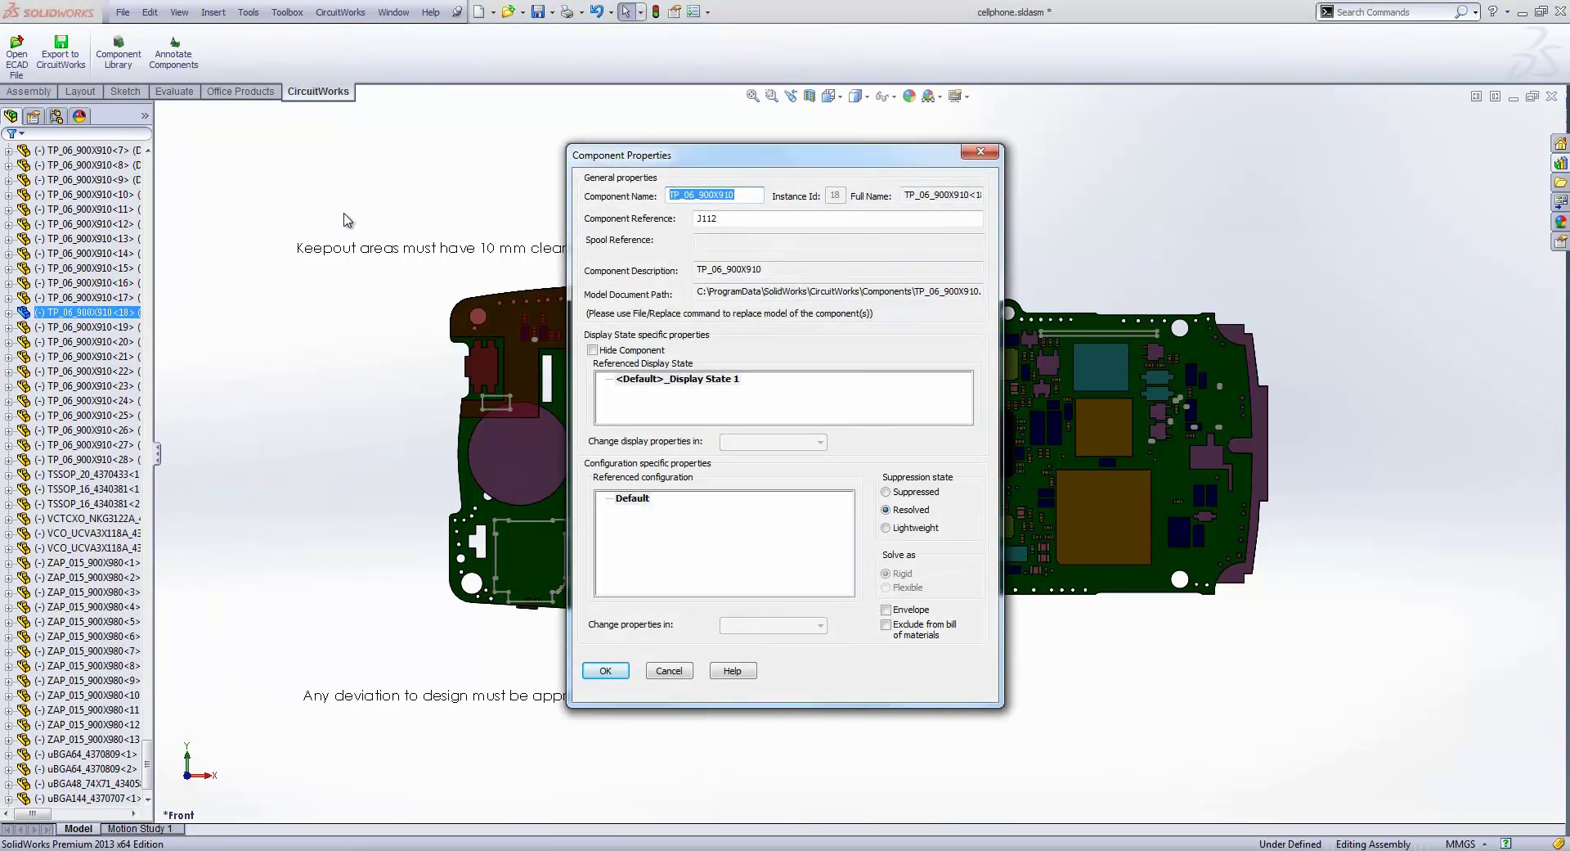
{"action": "double_click", "coordinate": [687, 219]}
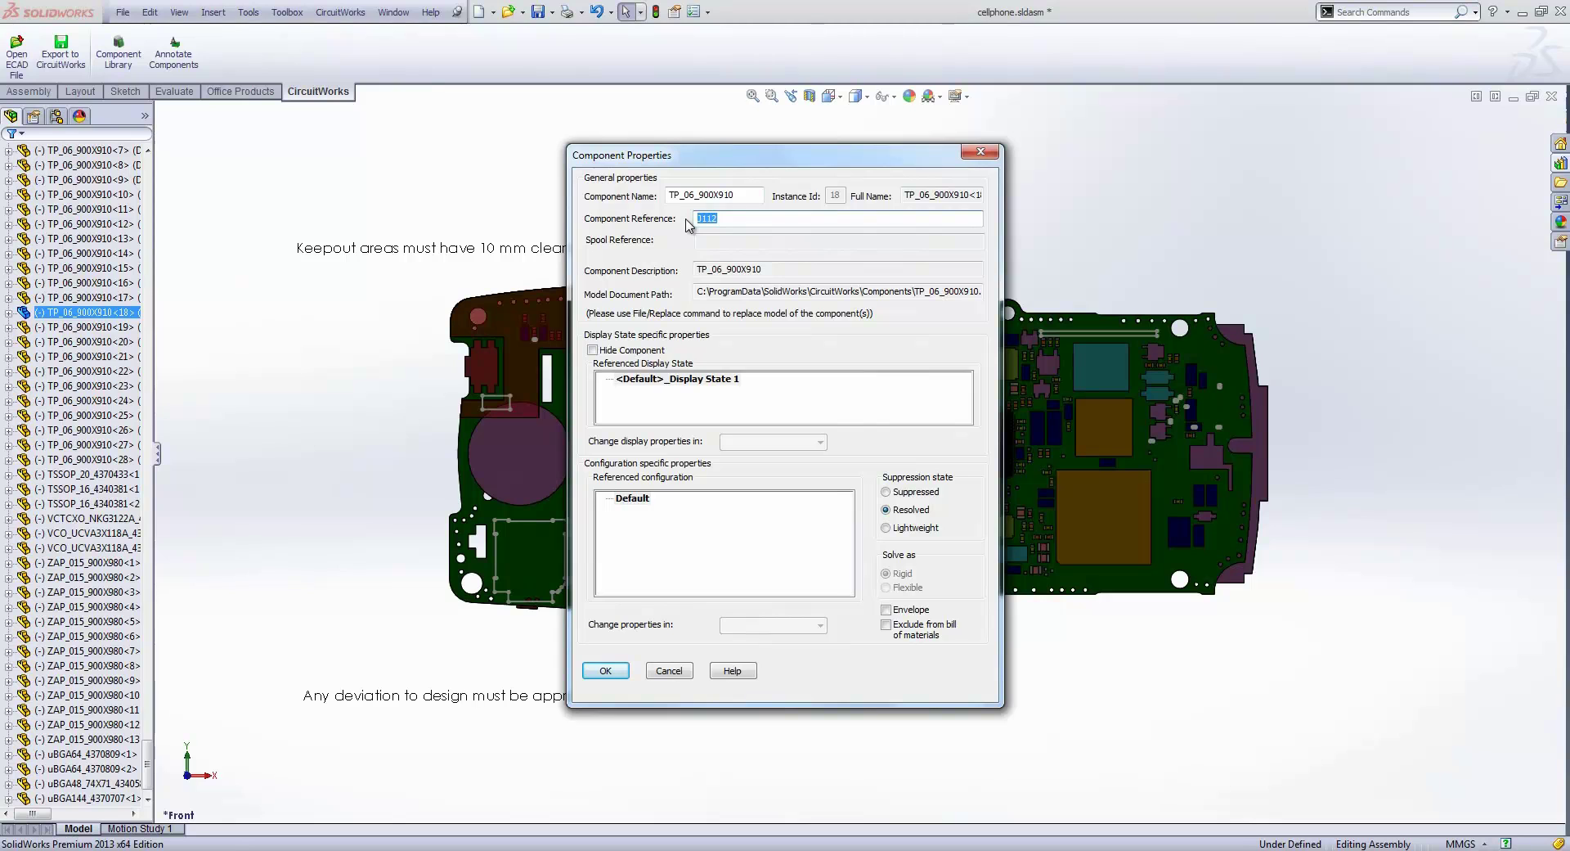
{"action": "left_click", "coordinate": [979, 151]}
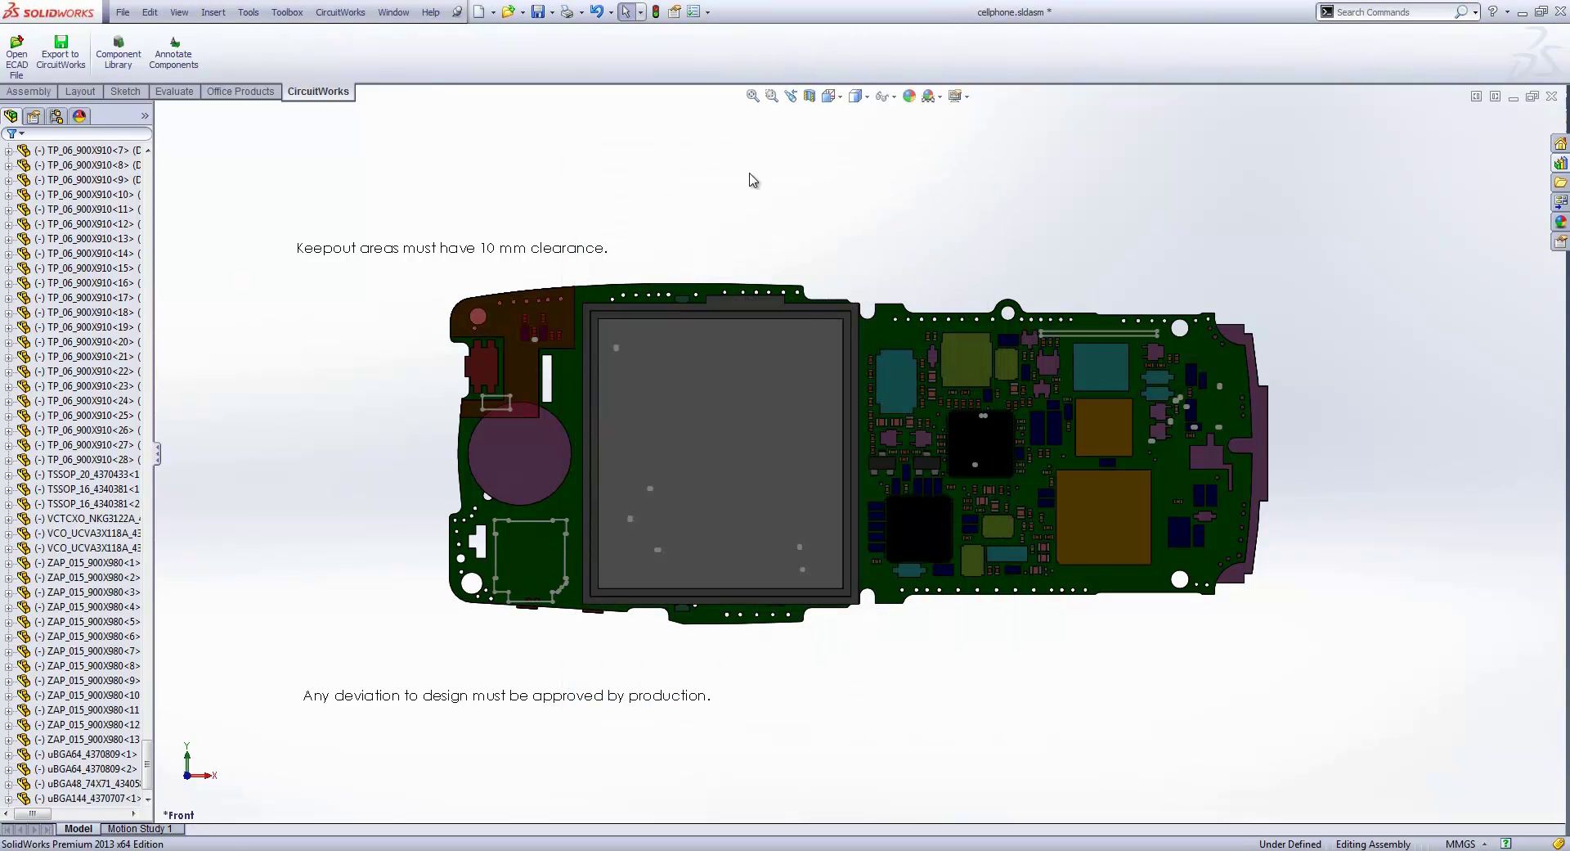
- Annotate top-side components with reference designators such as B300, D200 and H1
{"action": "left_click", "coordinate": [177, 71]}
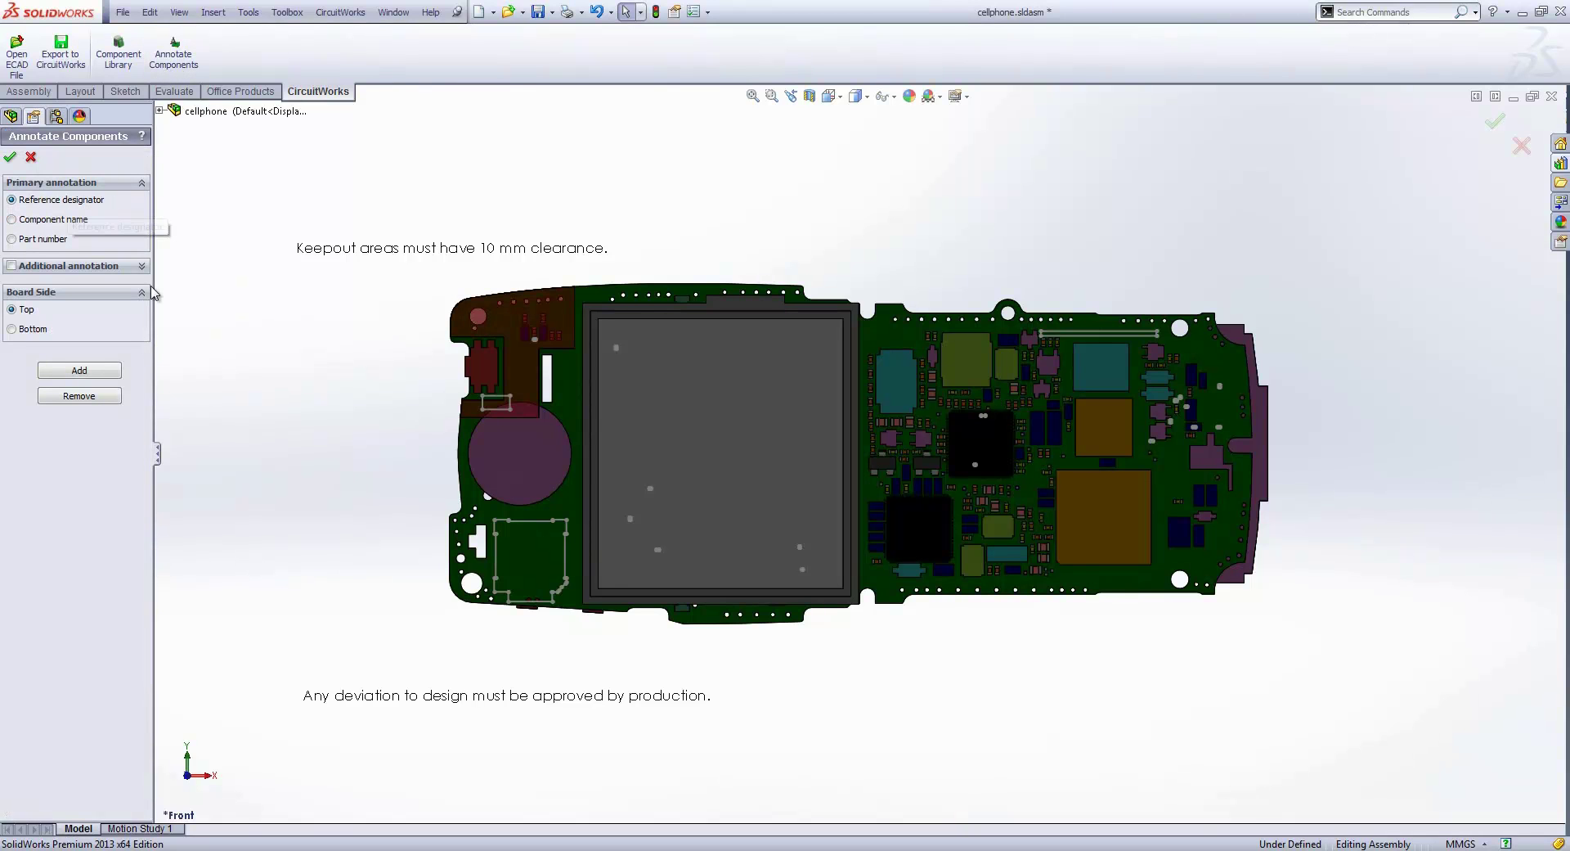
{"action": "left_click", "coordinate": [91, 374]}
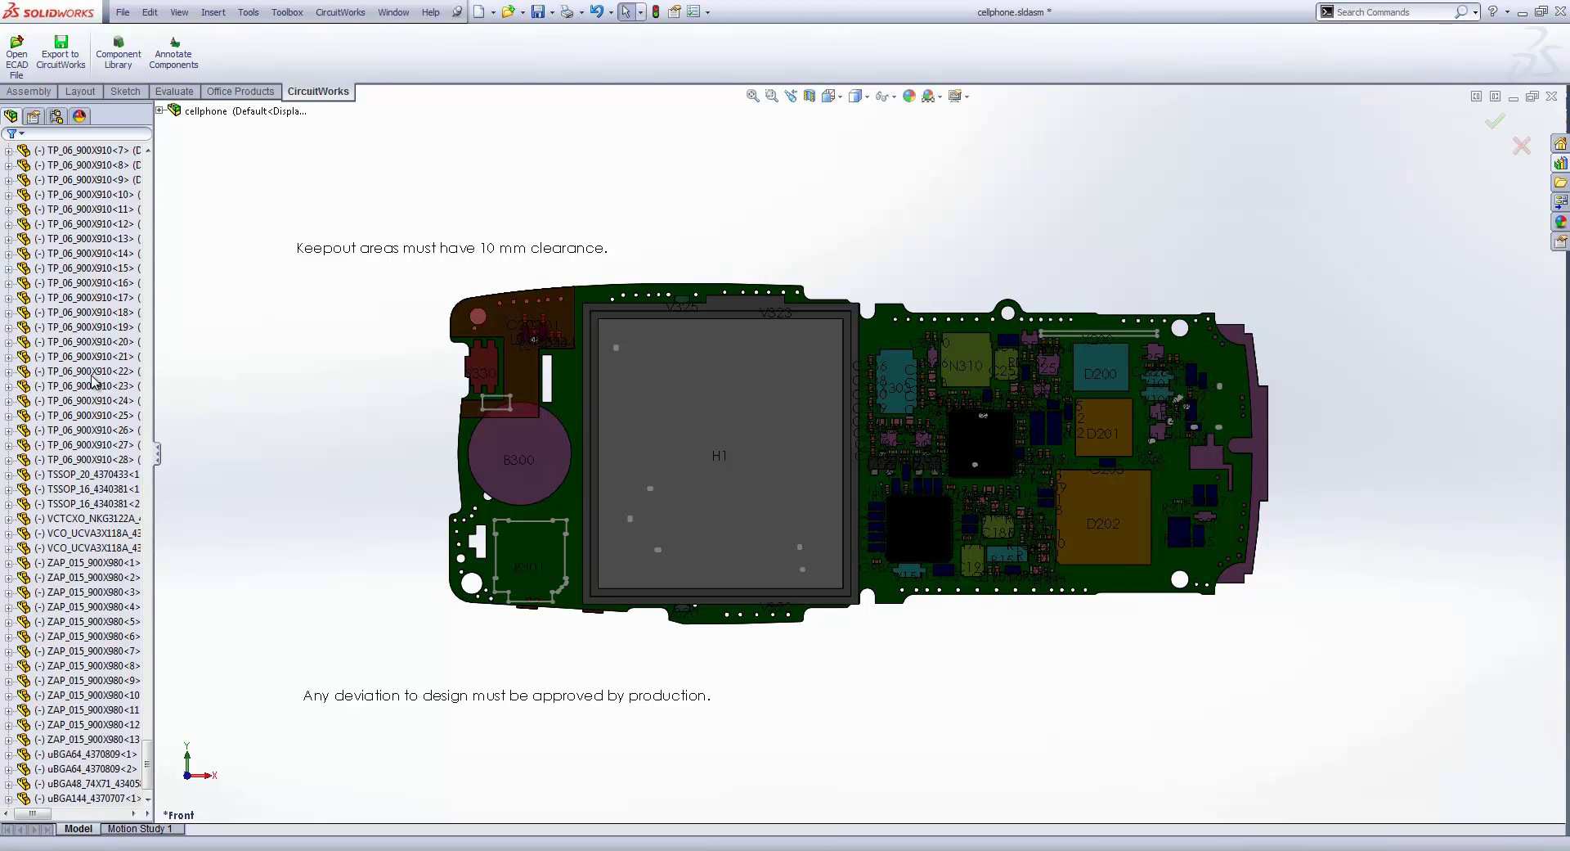
{"action": "left_click", "coordinate": [86, 253]}
{"action": "left_click", "coordinate": [173, 53]}
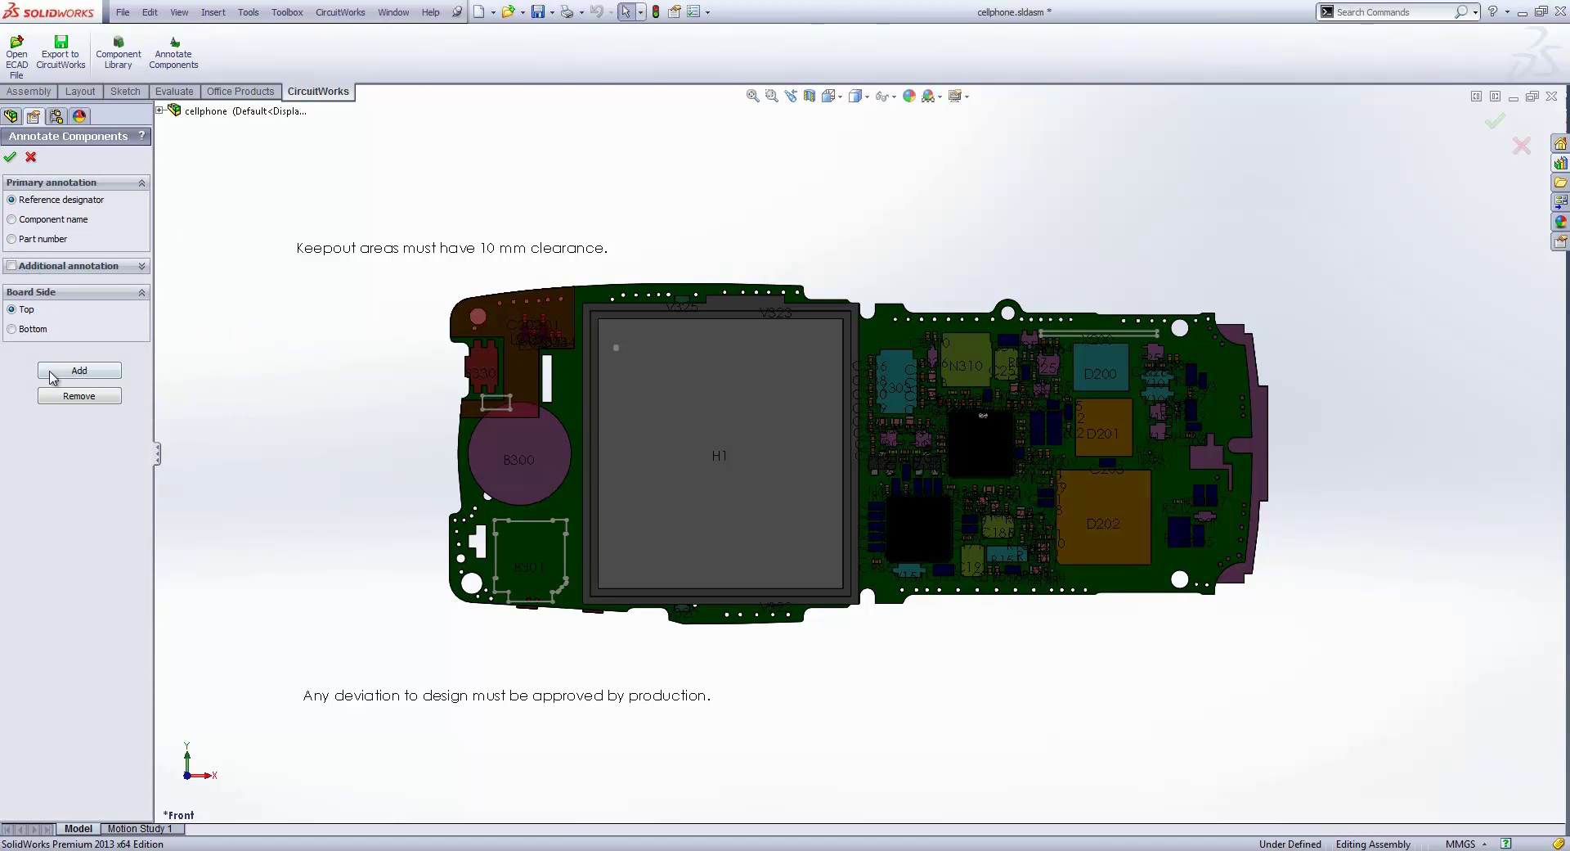
{"action": "left_click", "coordinate": [69, 396]}
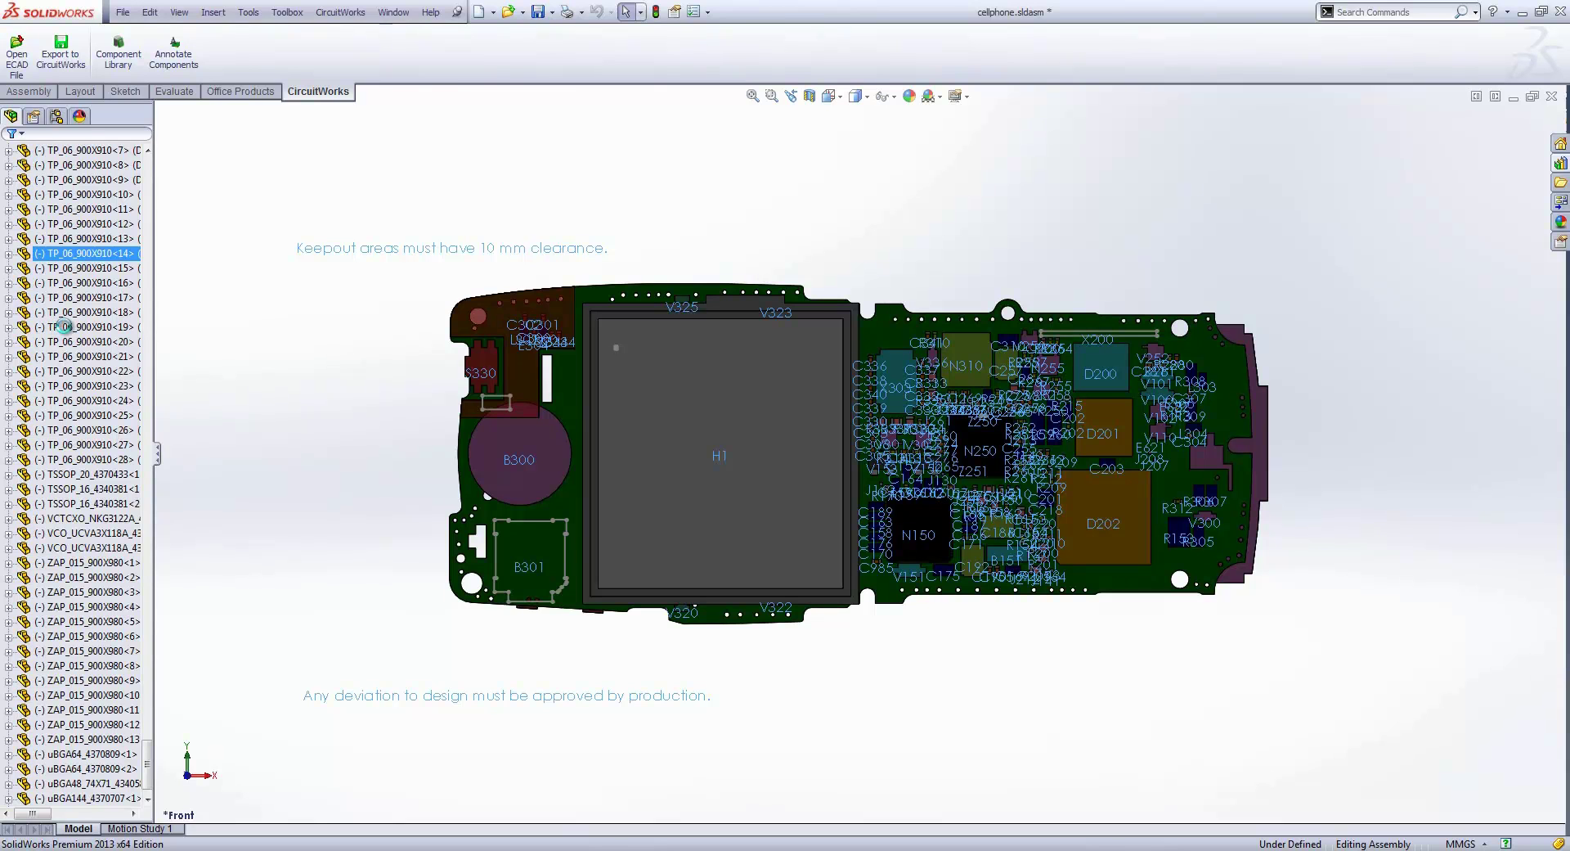
{"action": "left_click", "coordinate": [65, 327]}
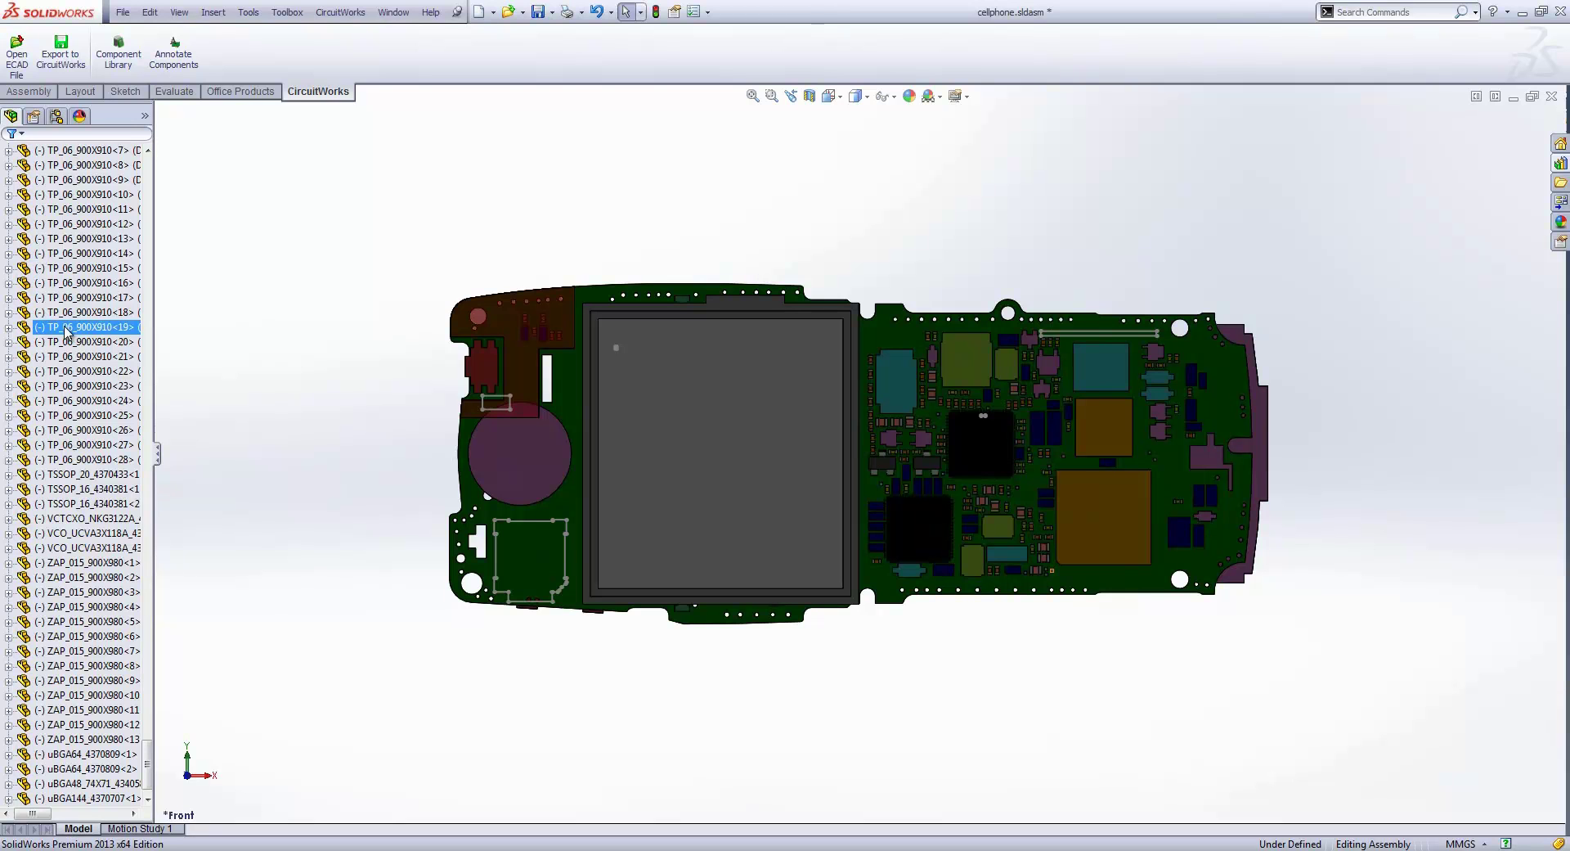
- Switch to cellphone.sldprt and start a new sketch on the board face
{"action": "key", "text": "Escape"}
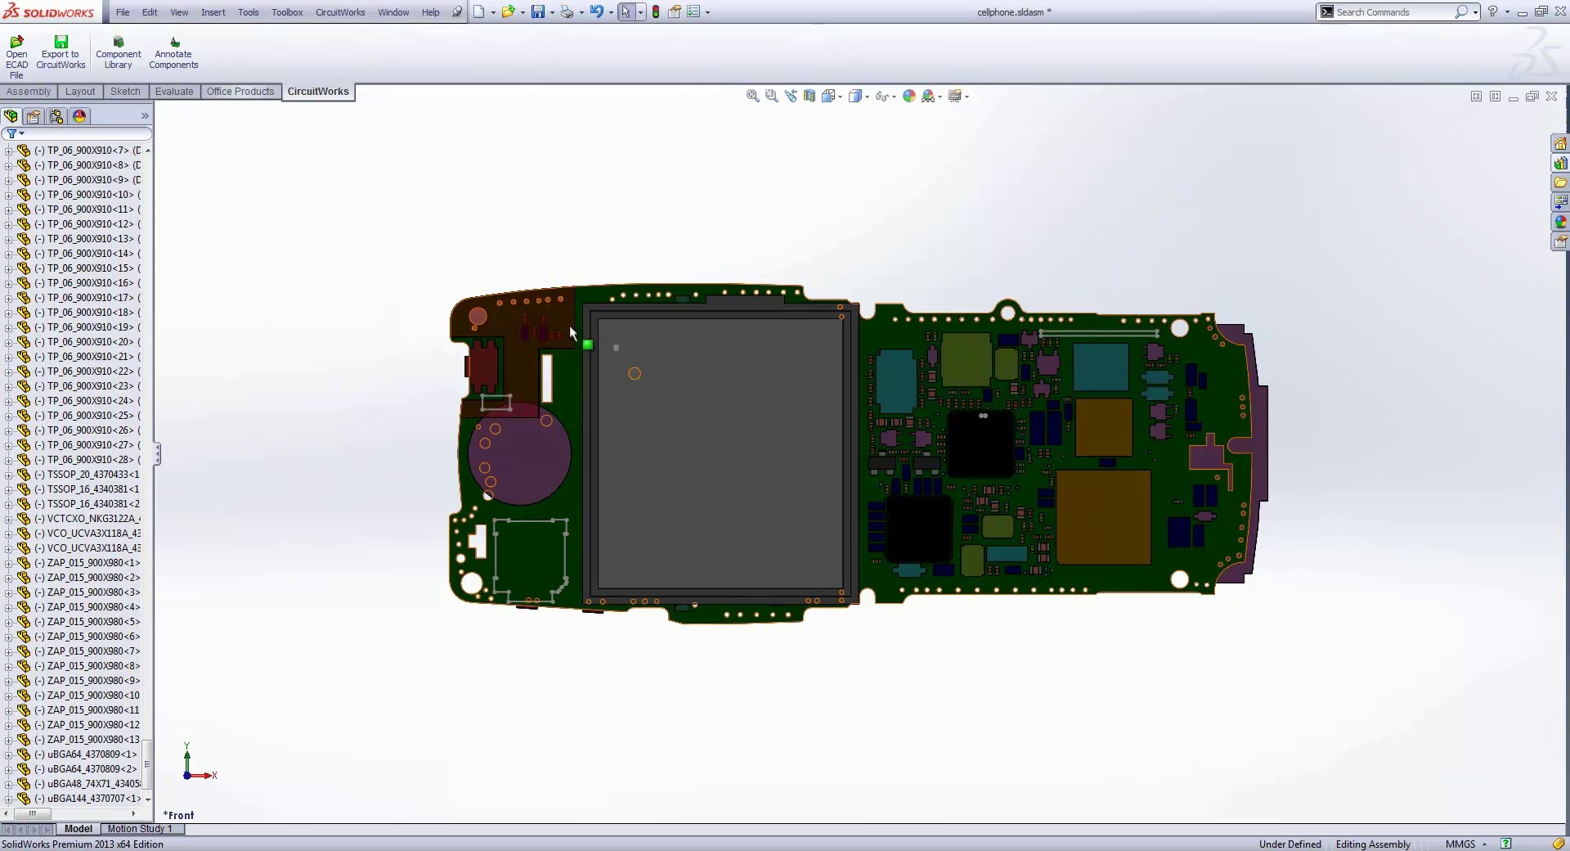
{"action": "key", "text": "ctrl+Tab"}
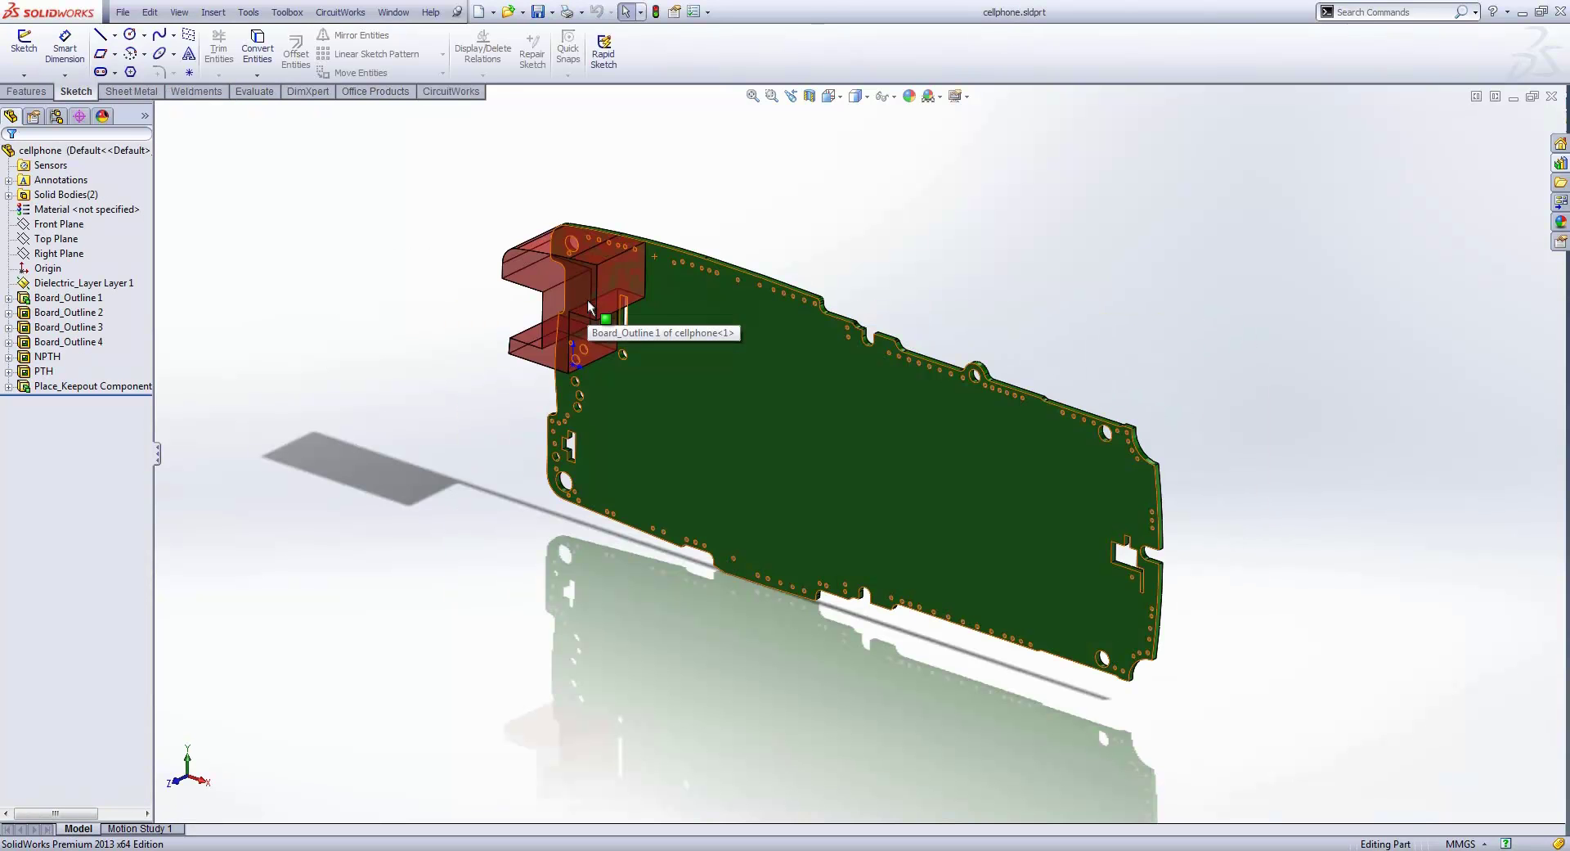
{"action": "right_click", "coordinate": [710, 316]}
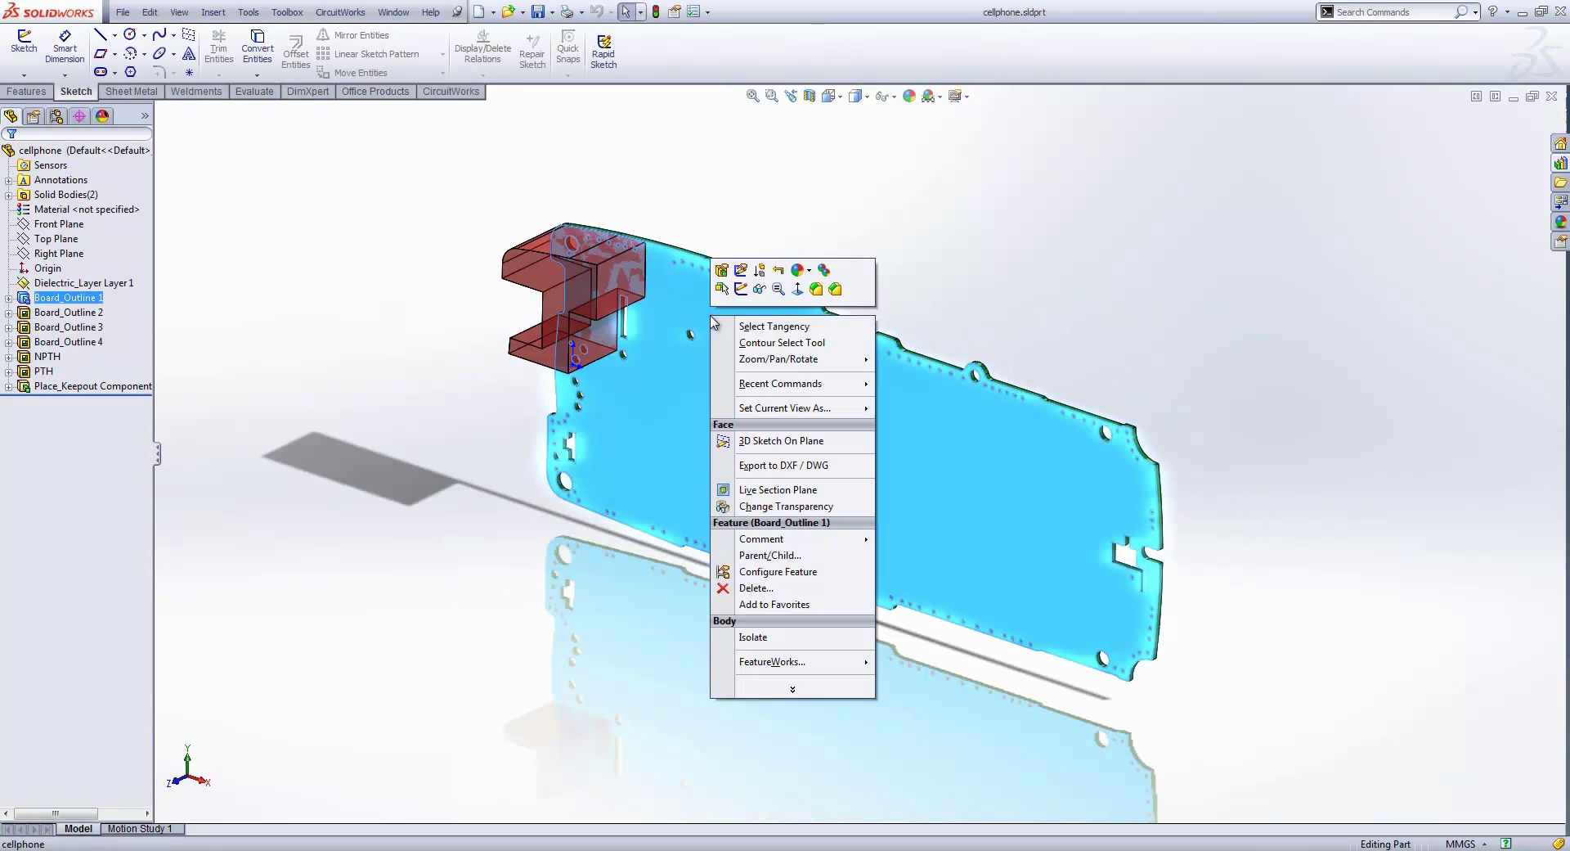
{"action": "left_click", "coordinate": [741, 289]}
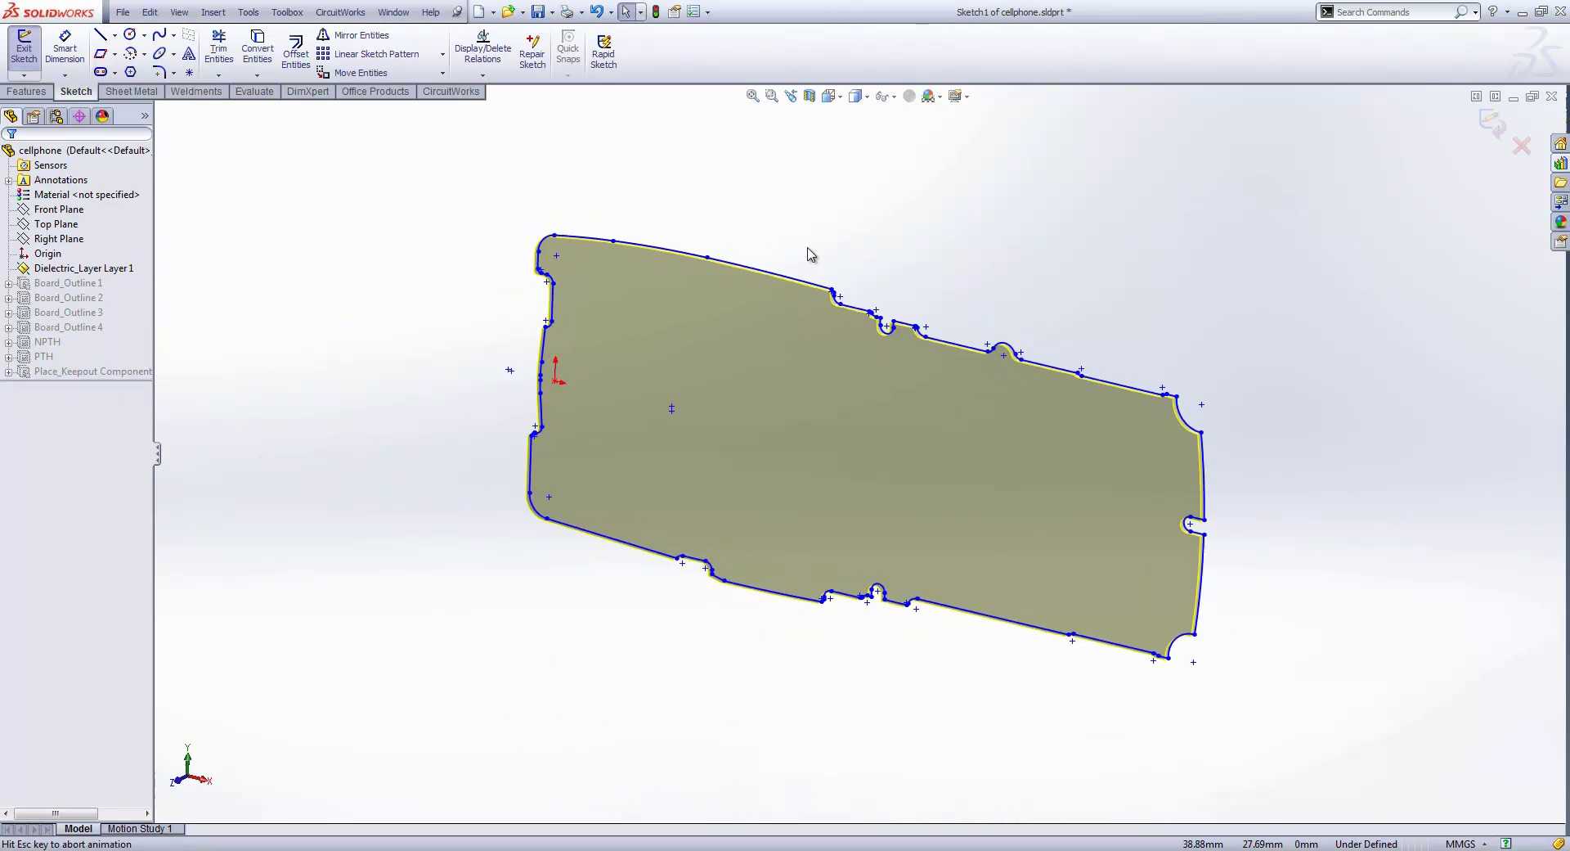
- Draw a center rectangle straddling the board's top edge
{"action": "key", "text": "s"}
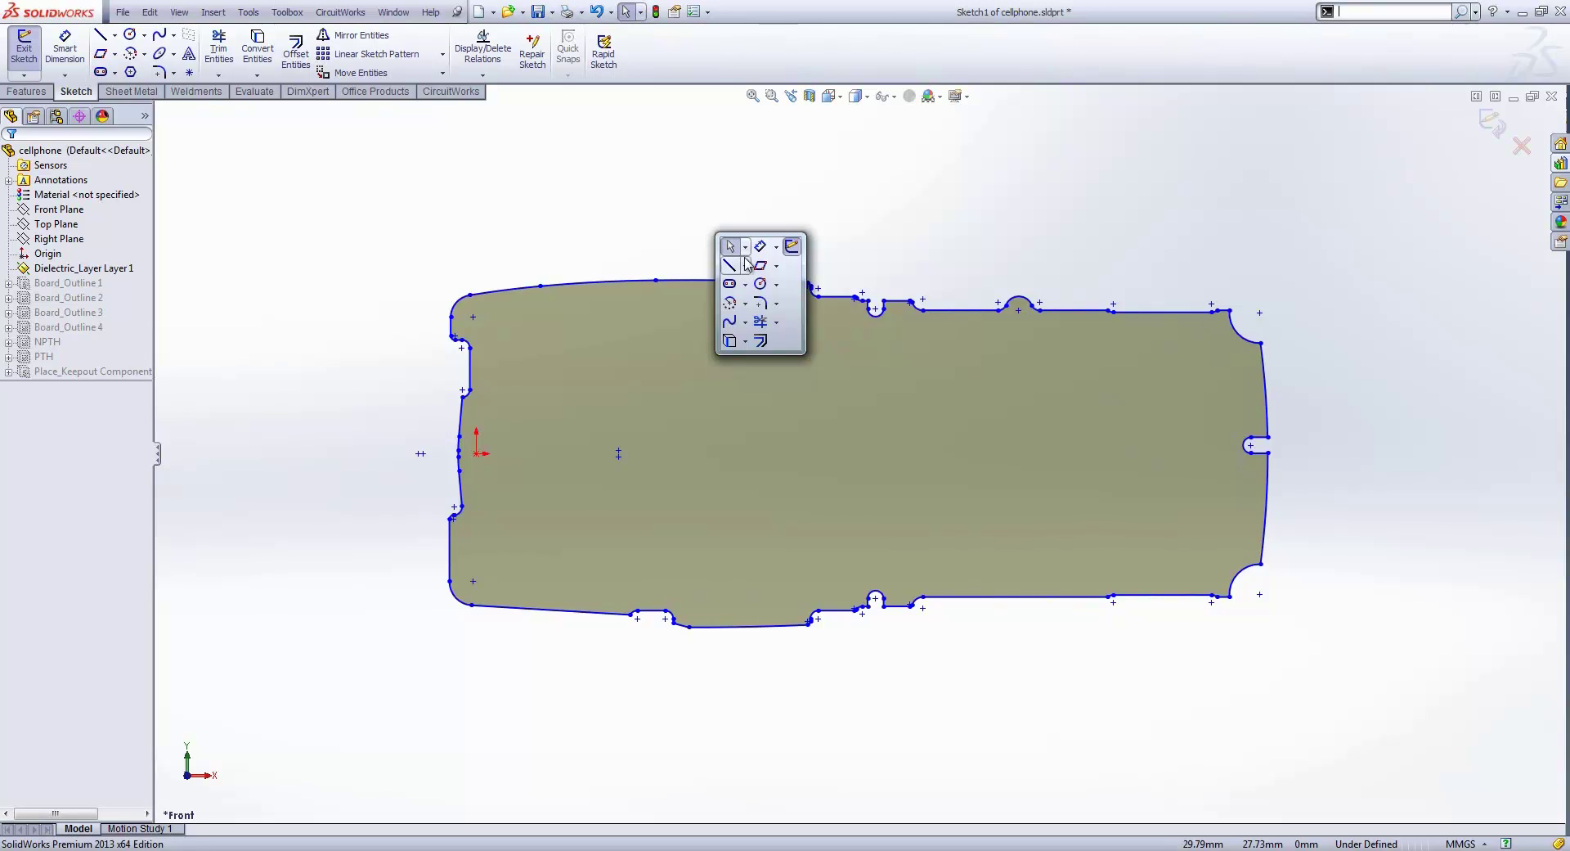
{"action": "left_click", "coordinate": [776, 266]}
{"action": "left_click", "coordinate": [767, 302]}
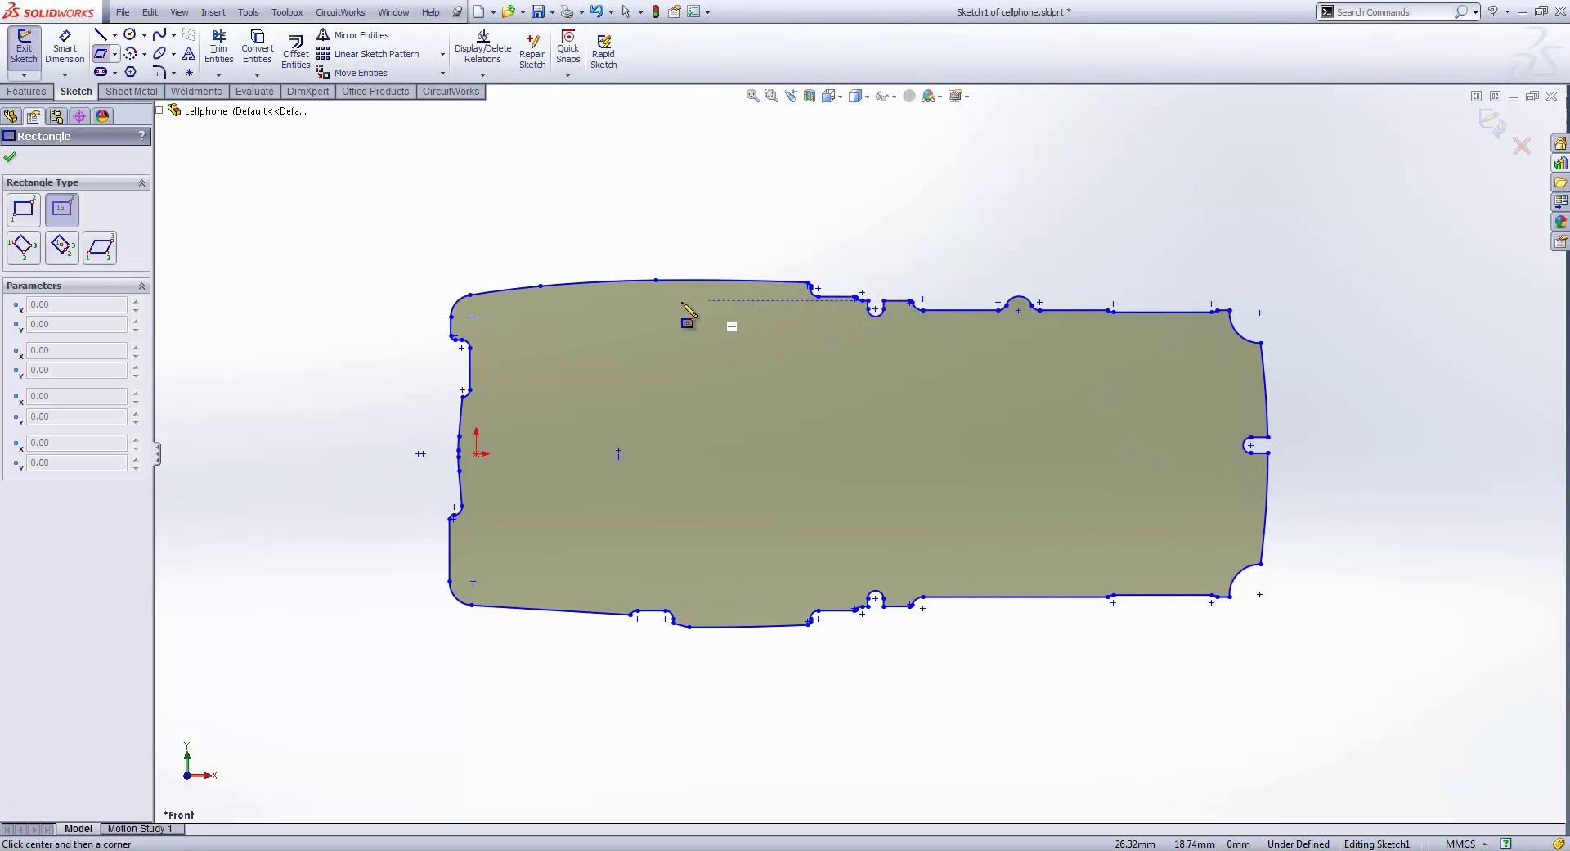
{"action": "left_click", "coordinate": [673, 280]}
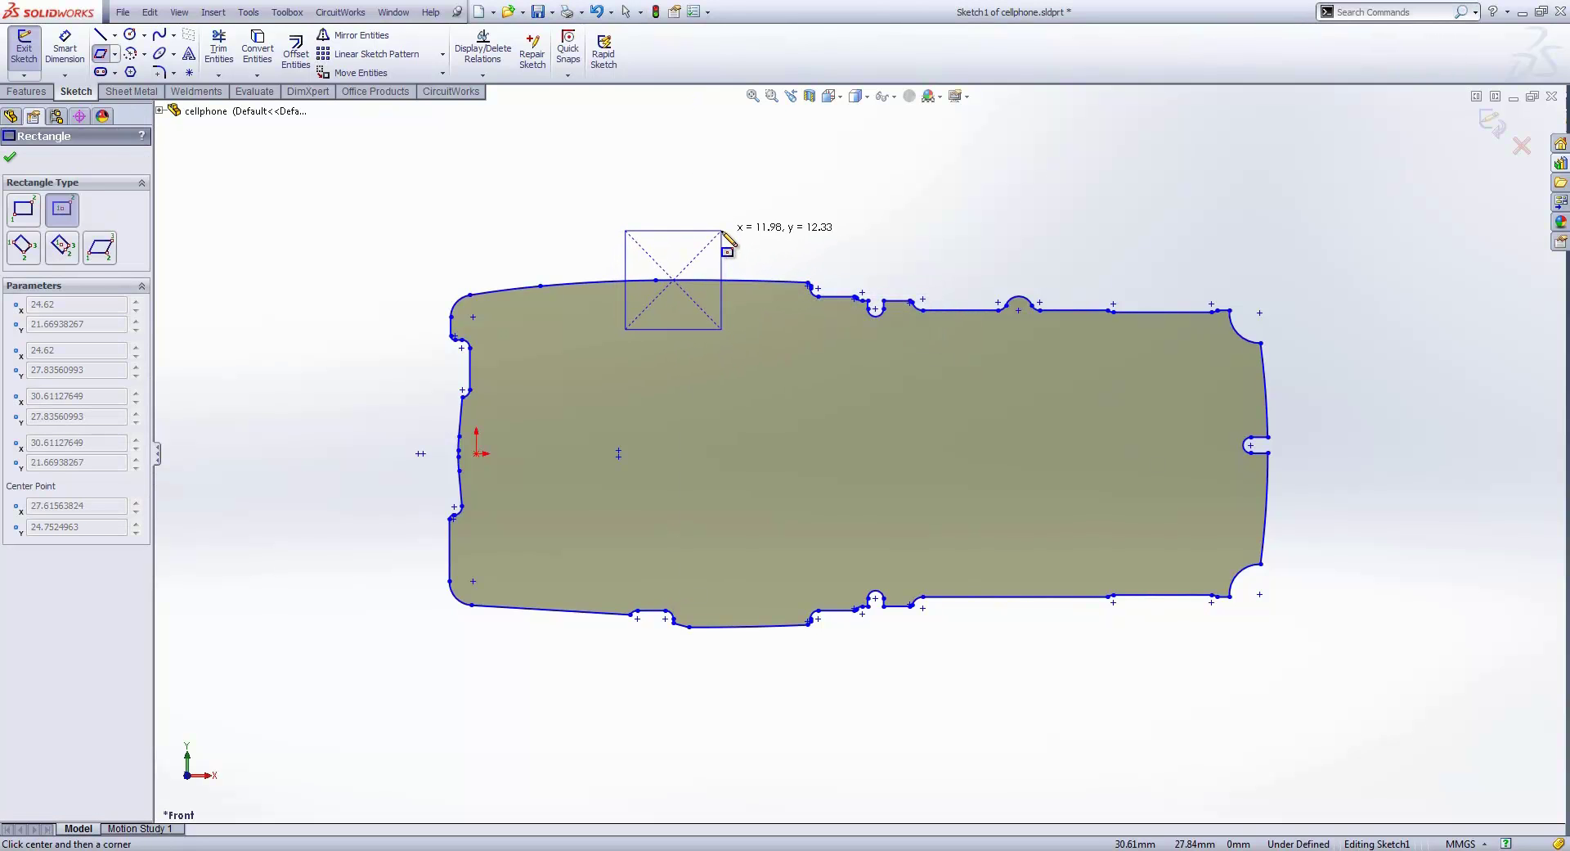
{"action": "left_click", "coordinate": [721, 230]}
- Power-trim the rectangle's inner lines to leave the tab outline and exit the sketch
{"action": "key", "text": "s"}
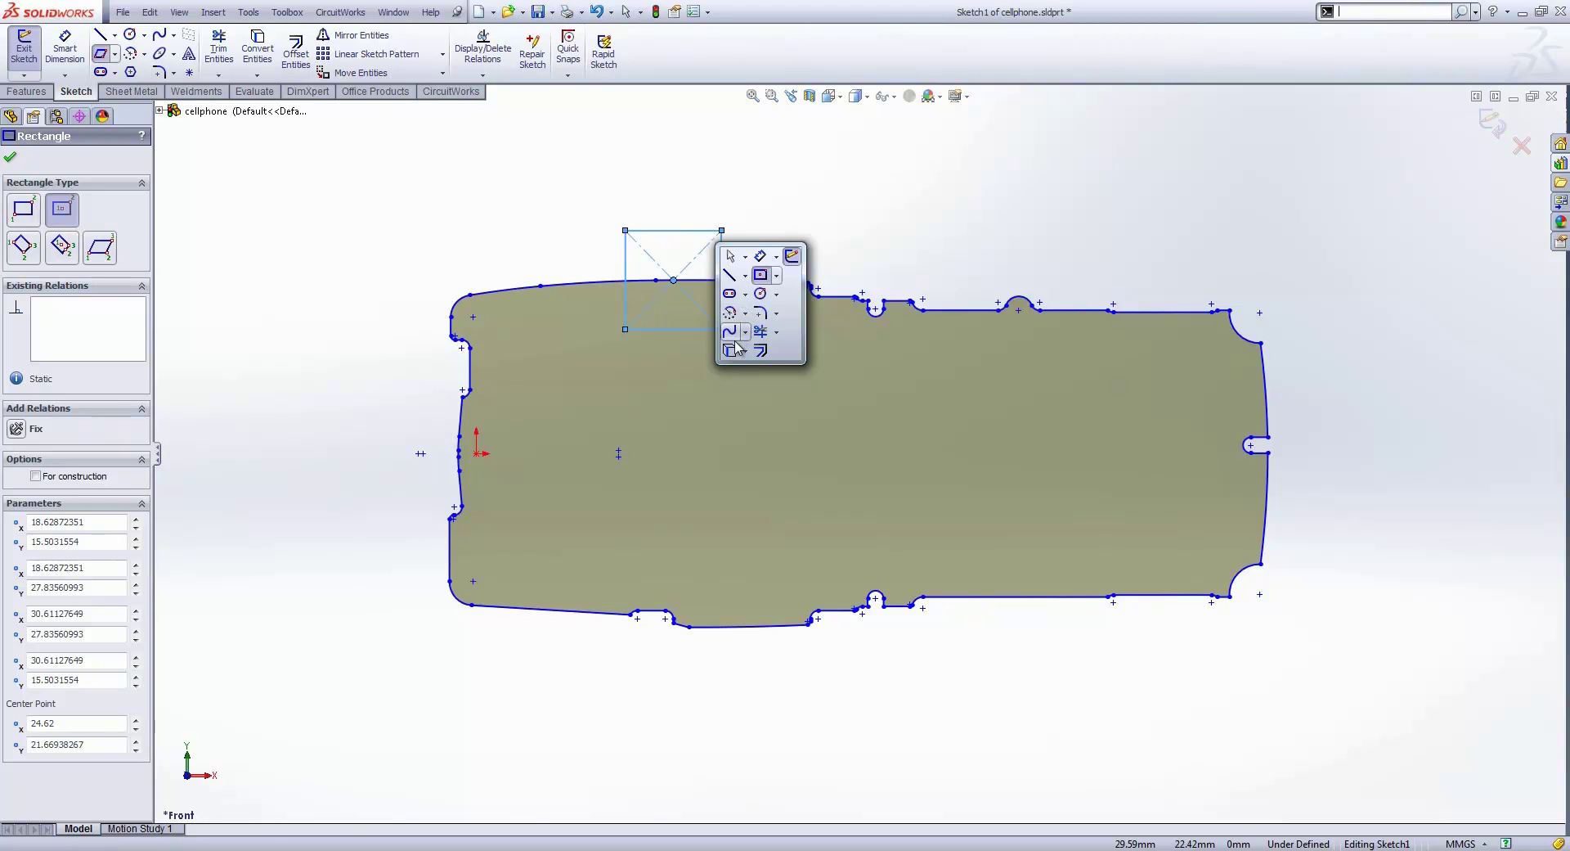
{"action": "left_click", "coordinate": [761, 331]}
{"action": "mouse_move", "coordinate": [675, 333]}
{"action": "left_mouse_down"}
{"action": "mouse_move", "coordinate": [721, 298]}
{"action": "mouse_move", "coordinate": [684, 252]}
{"action": "mouse_move", "coordinate": [643, 280]}
{"action": "left_mouse_up"}
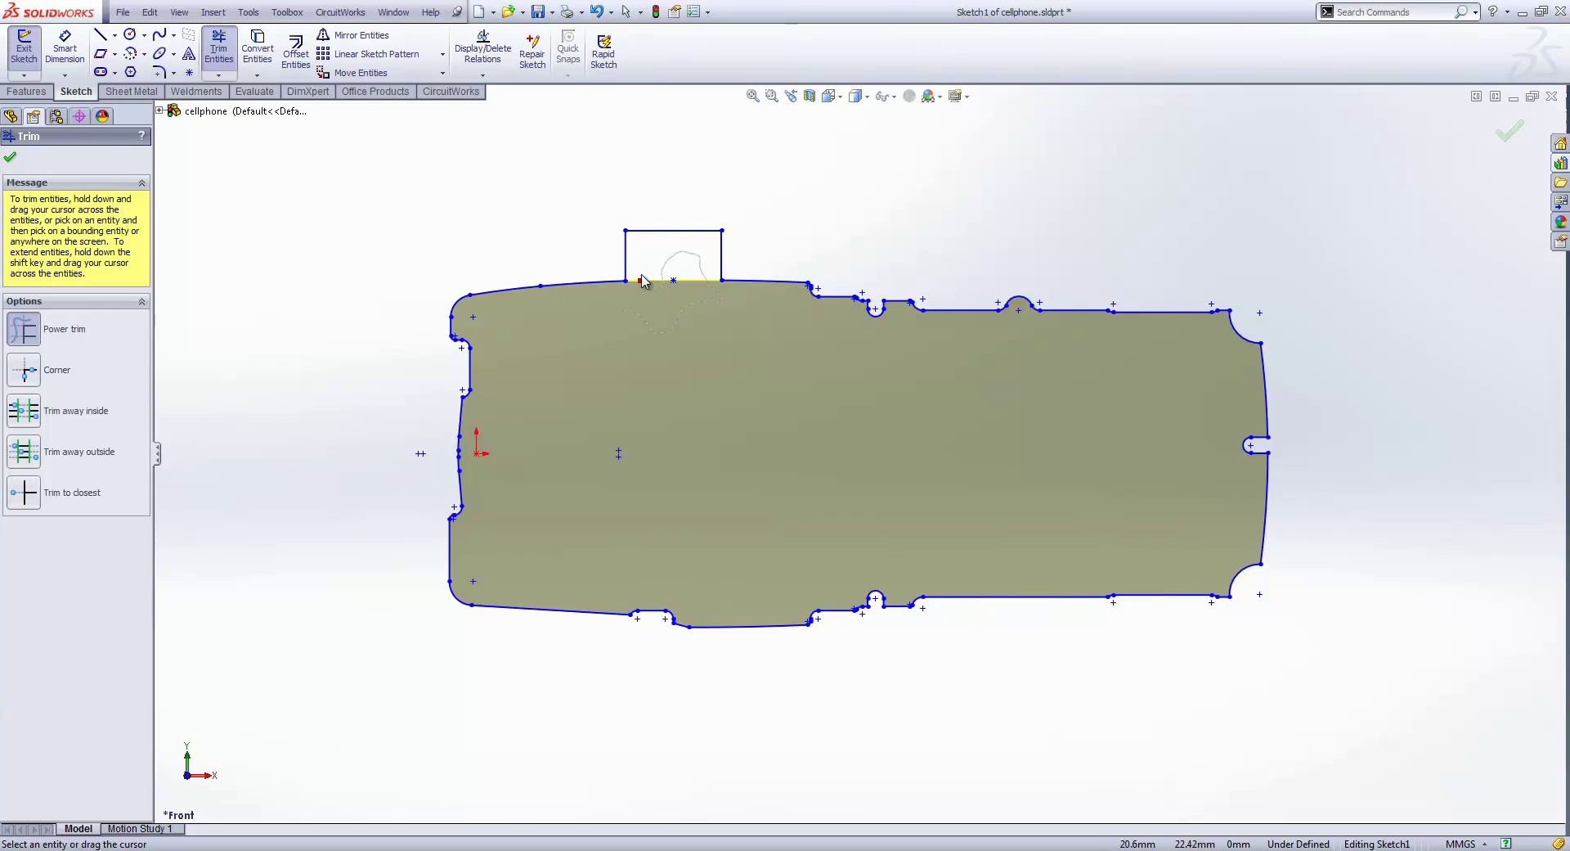
{"action": "left_click", "coordinate": [1509, 131]}
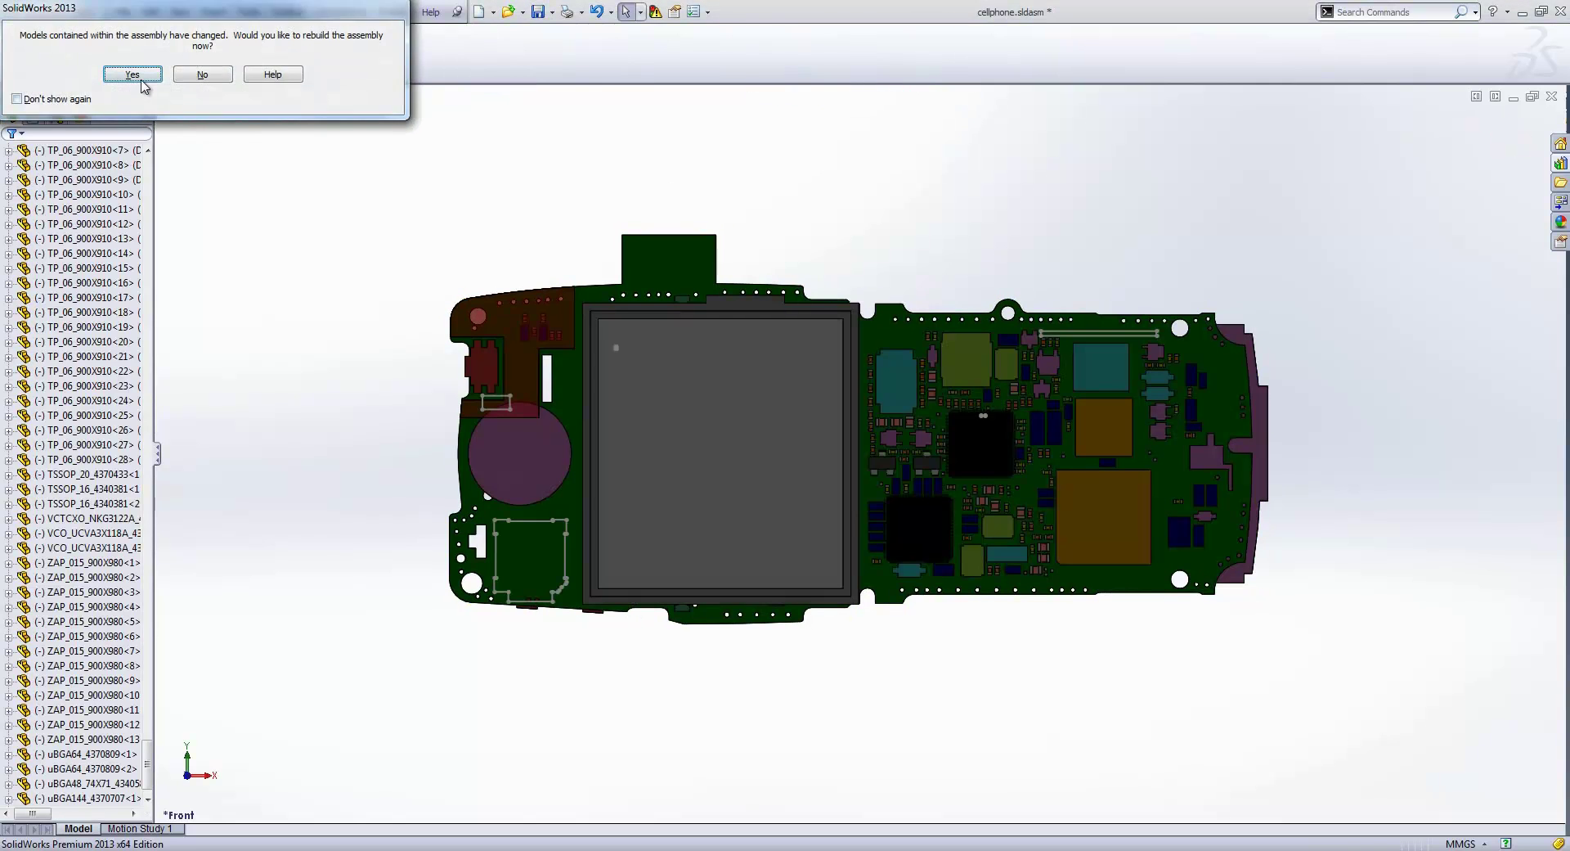
- Rebuild the cellphone assembly and drag the 0603_BLM_2320779<1> component onto the new top tab
{"action": "left_click", "coordinate": [135, 70]}
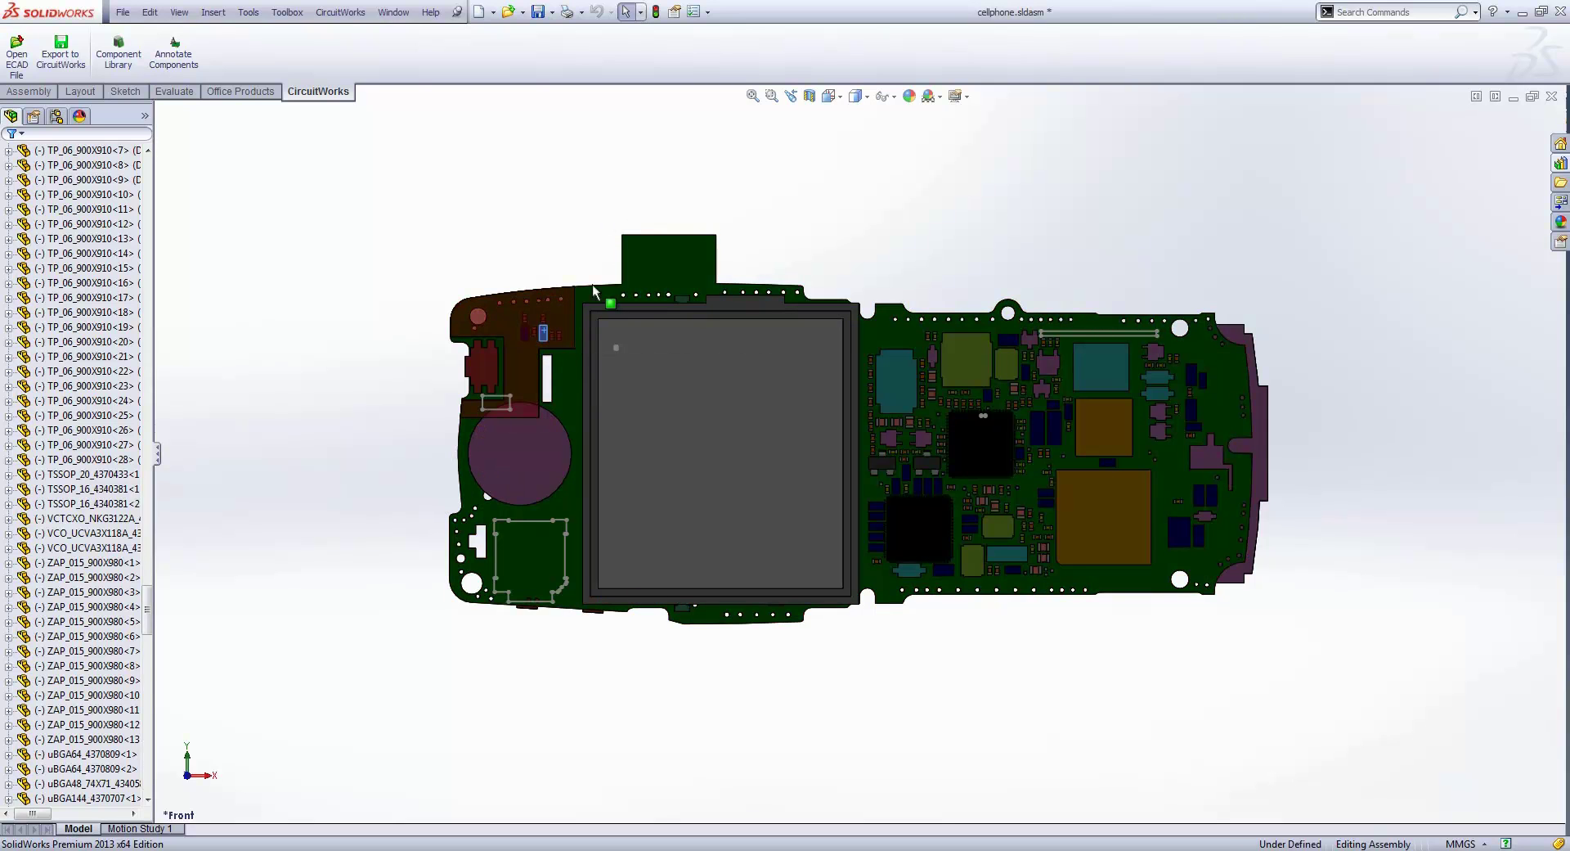
{"action": "left_click", "coordinate": [559, 338]}
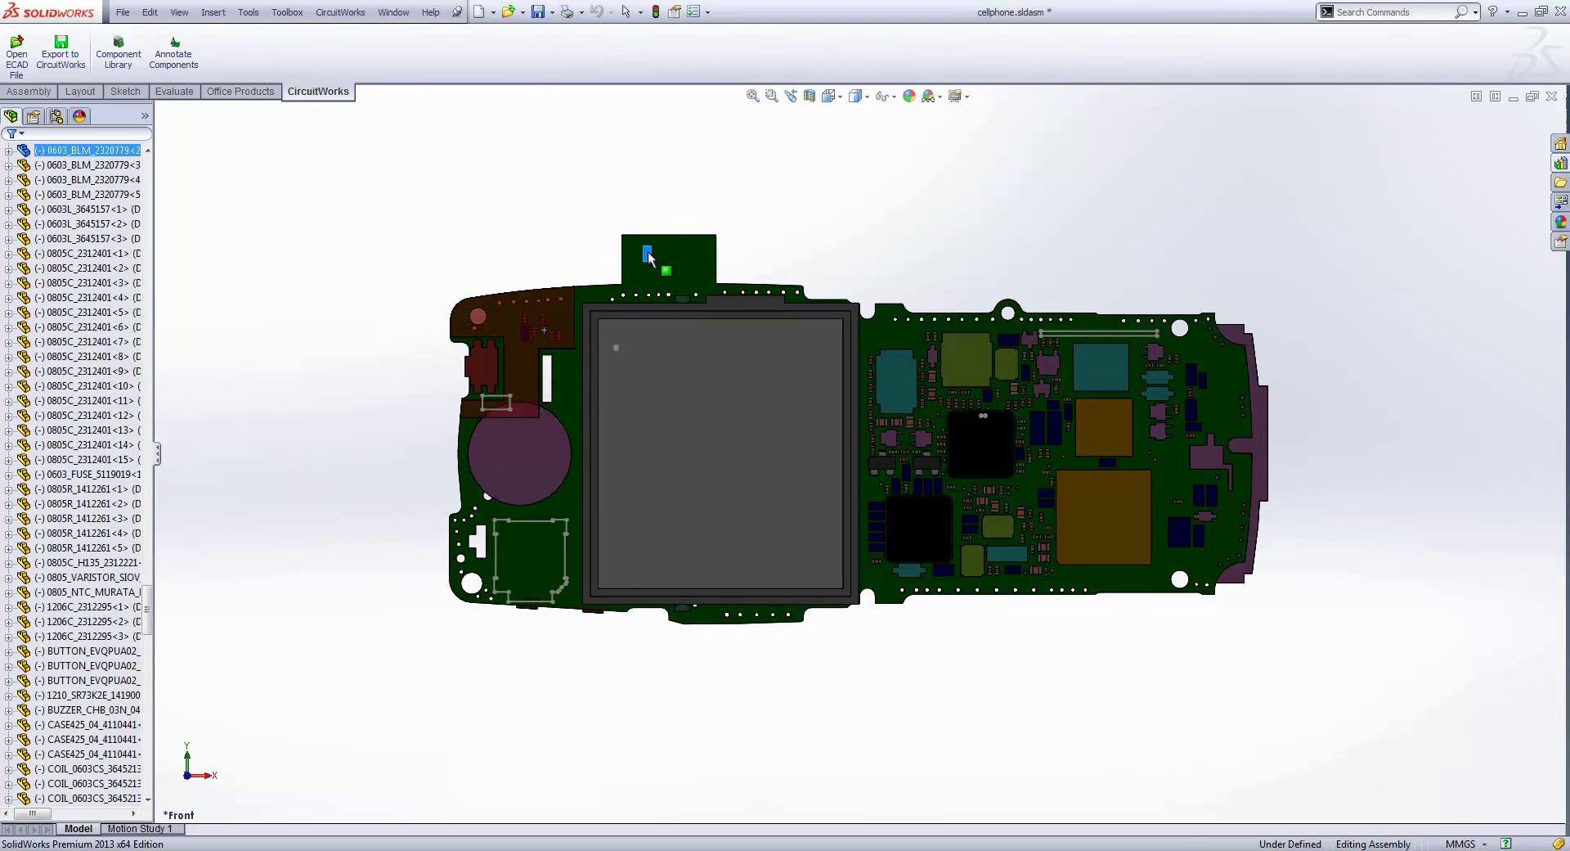
{"action": "left_click", "coordinate": [558, 334]}
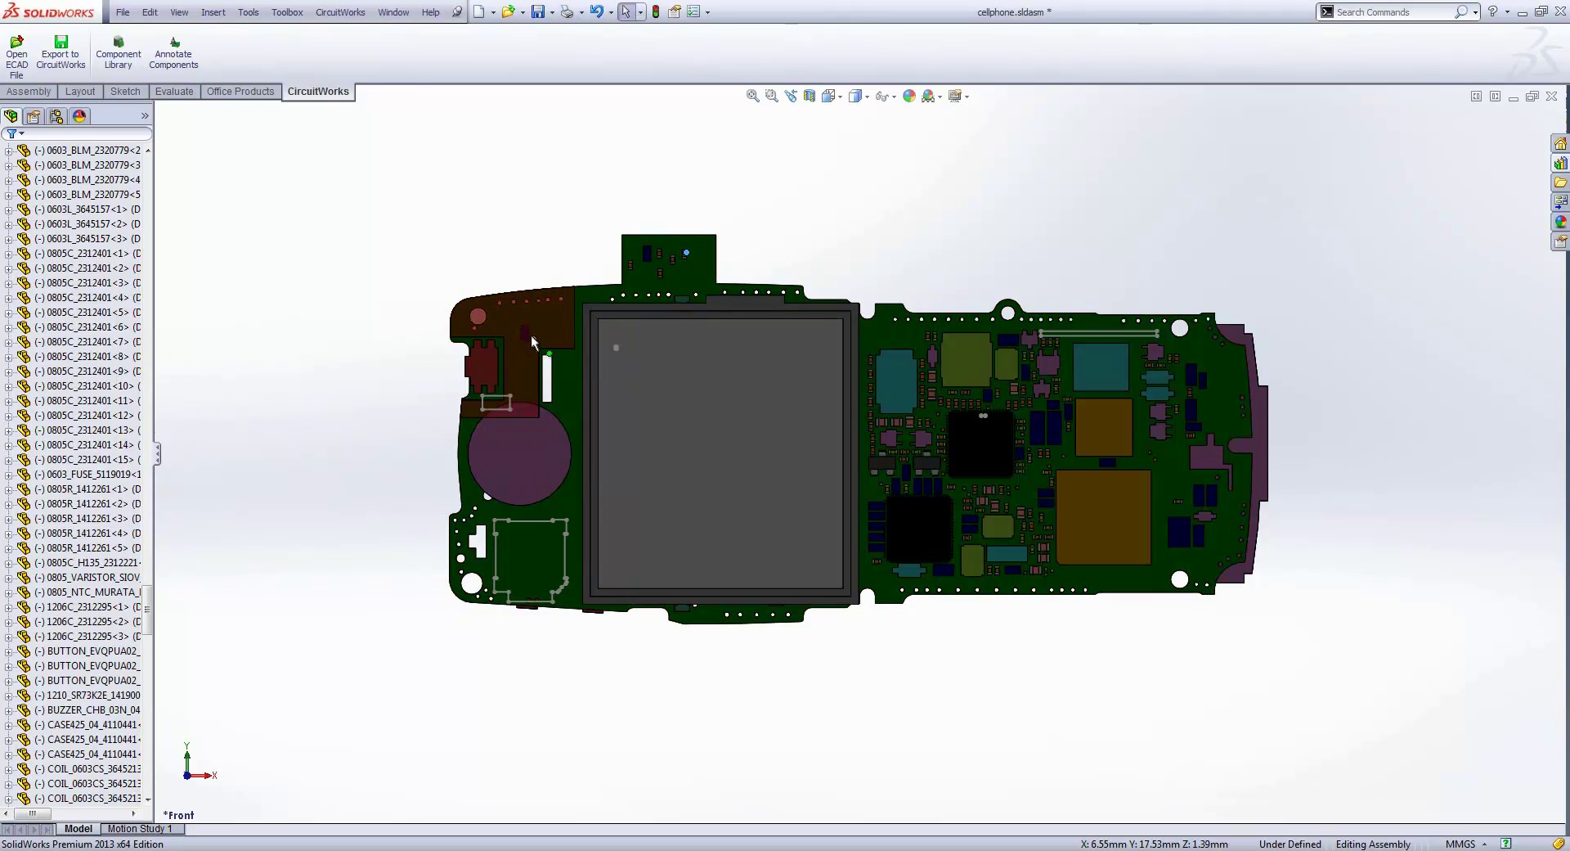
{"action": "left_click", "coordinate": [598, 287]}
{"action": "left_click_drag", "start_coordinate": [637, 286], "coordinate": [701, 266]}
{"action": "left_click", "coordinate": [653, 193]}
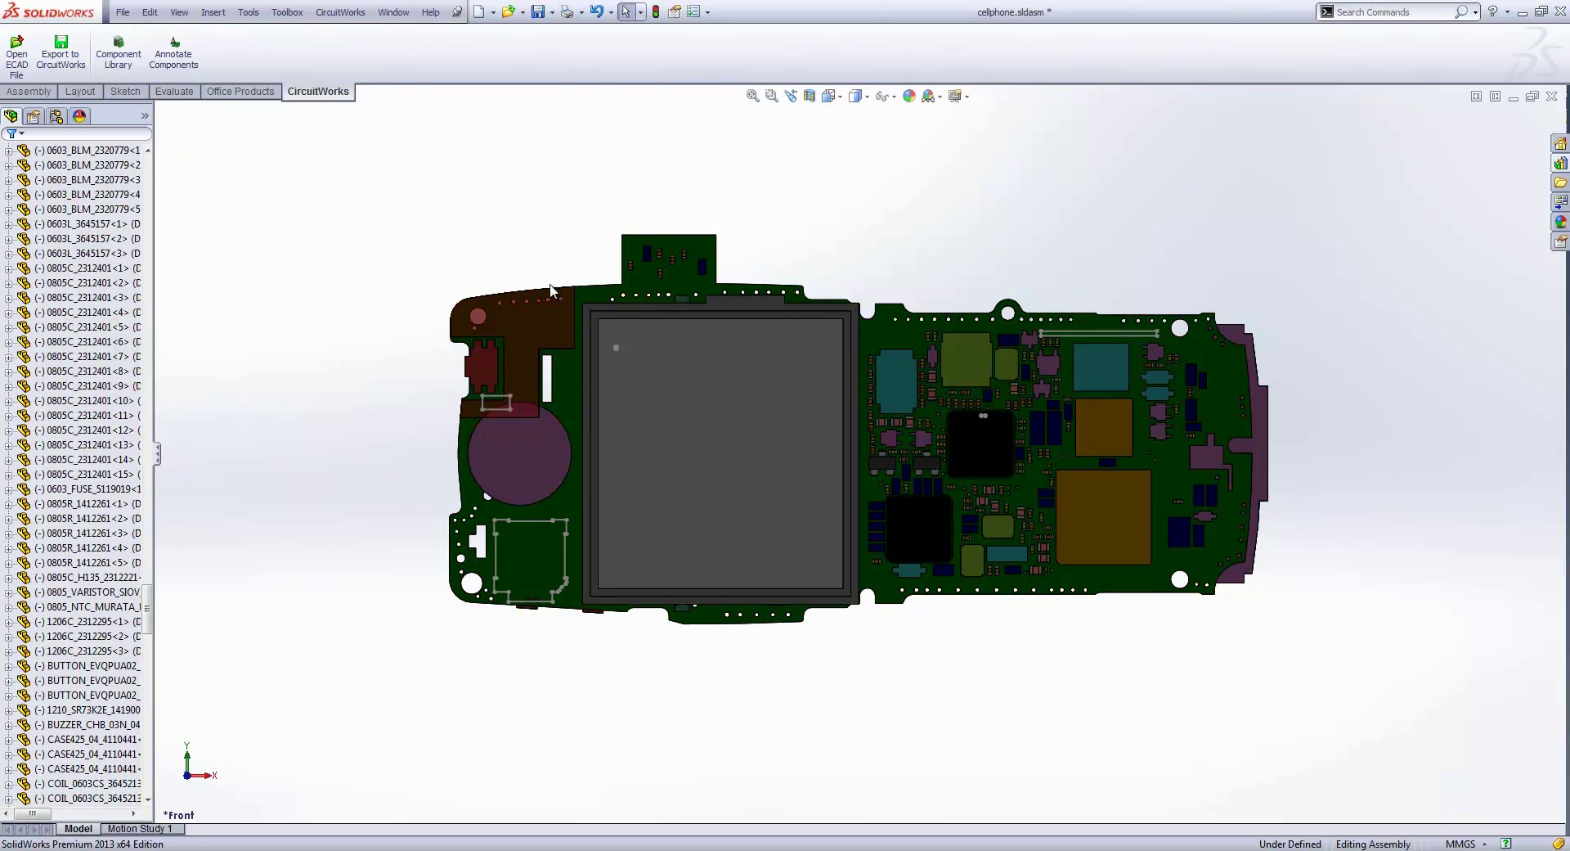
- Export the edited assembly to CircuitWorks and compare it with cellphone.emn, reviewing the changed board shape and moved components
{"action": "left_click", "coordinate": [76, 71]}
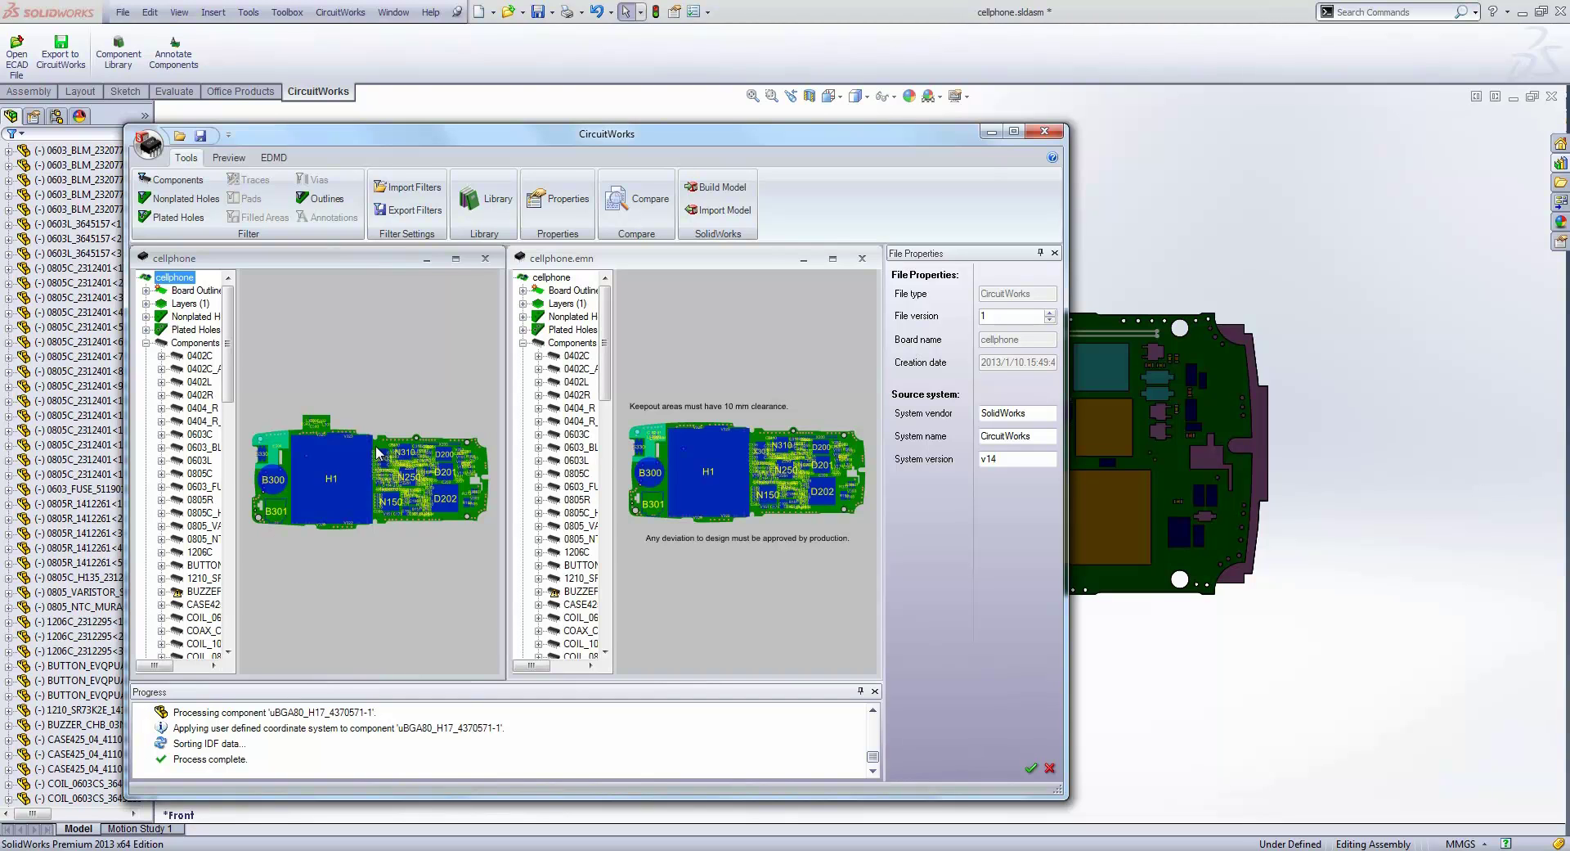
{"action": "left_click", "coordinate": [642, 201]}
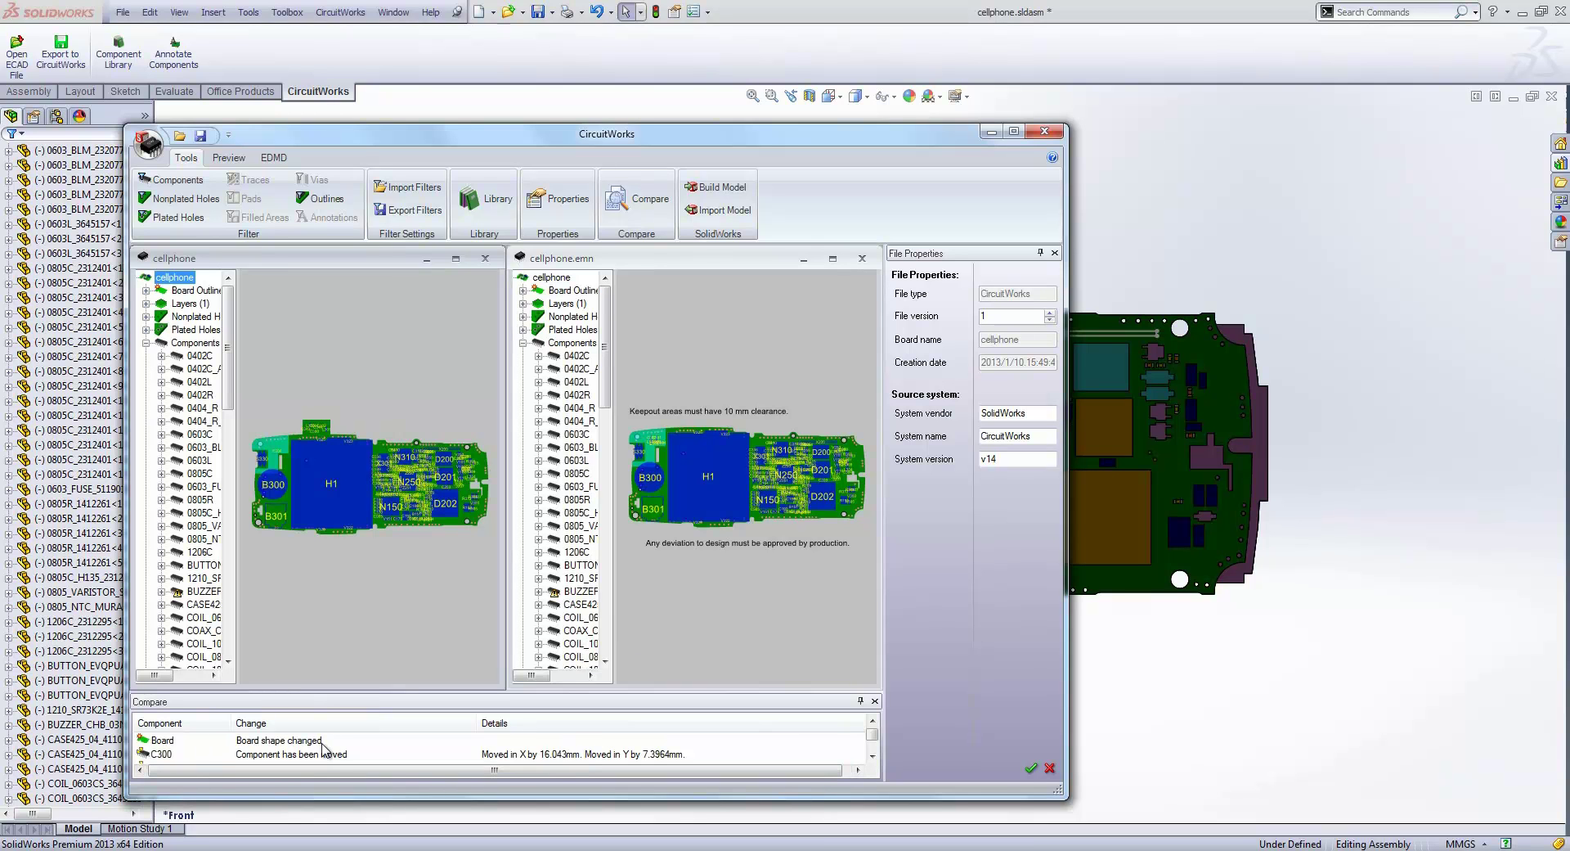
{"action": "left_click", "coordinate": [872, 756]}
{"action": "left_click", "coordinate": [872, 756]}
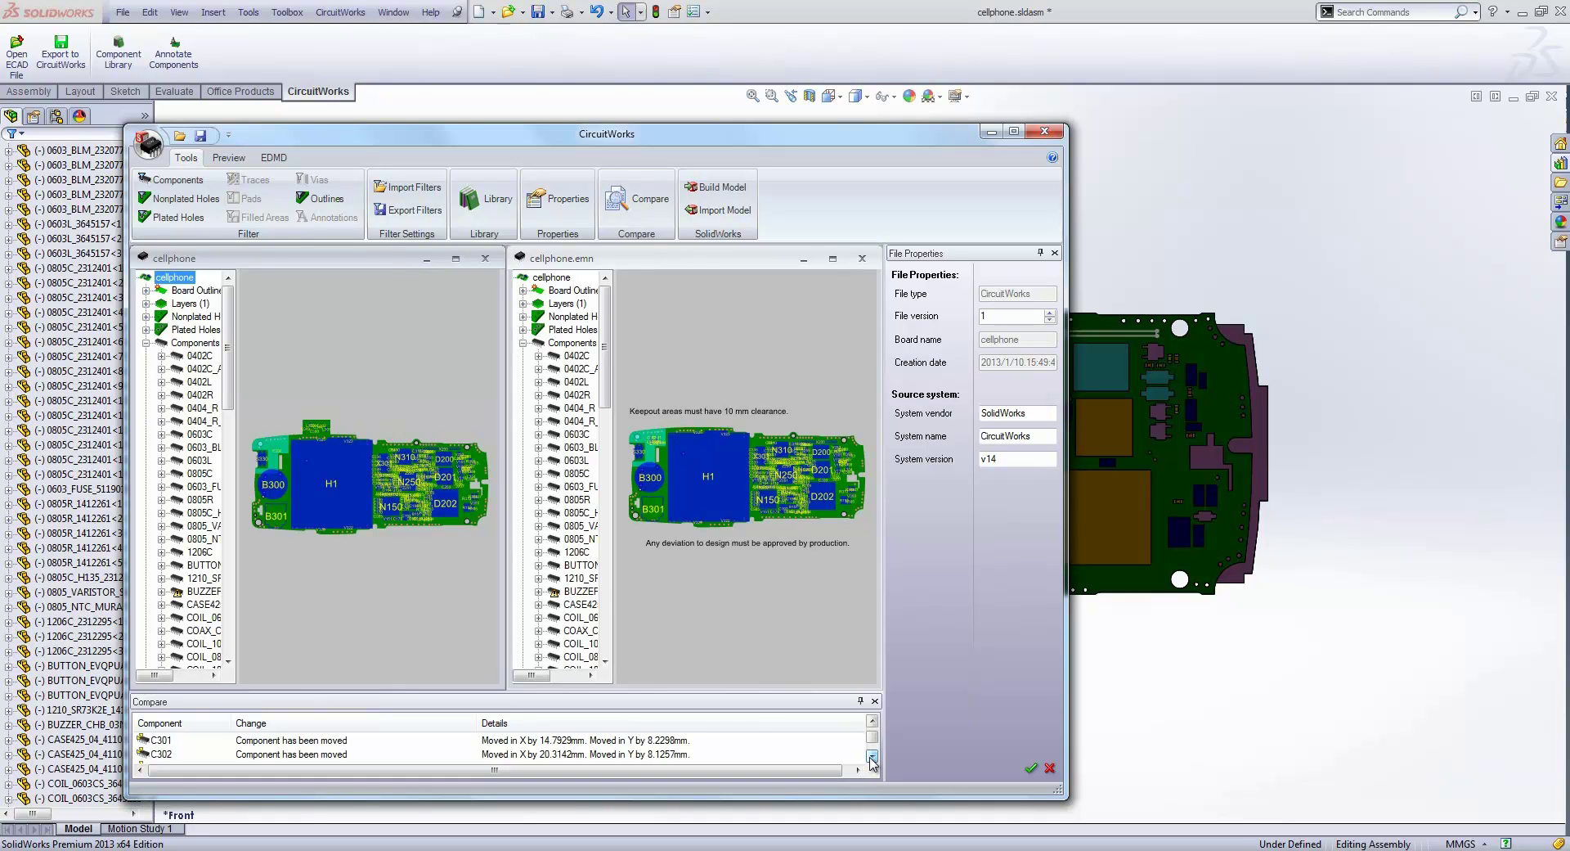
{"action": "left_click", "coordinate": [871, 756]}
{"action": "left_click_drag", "start_coordinate": [872, 754], "coordinate": [873, 732]}
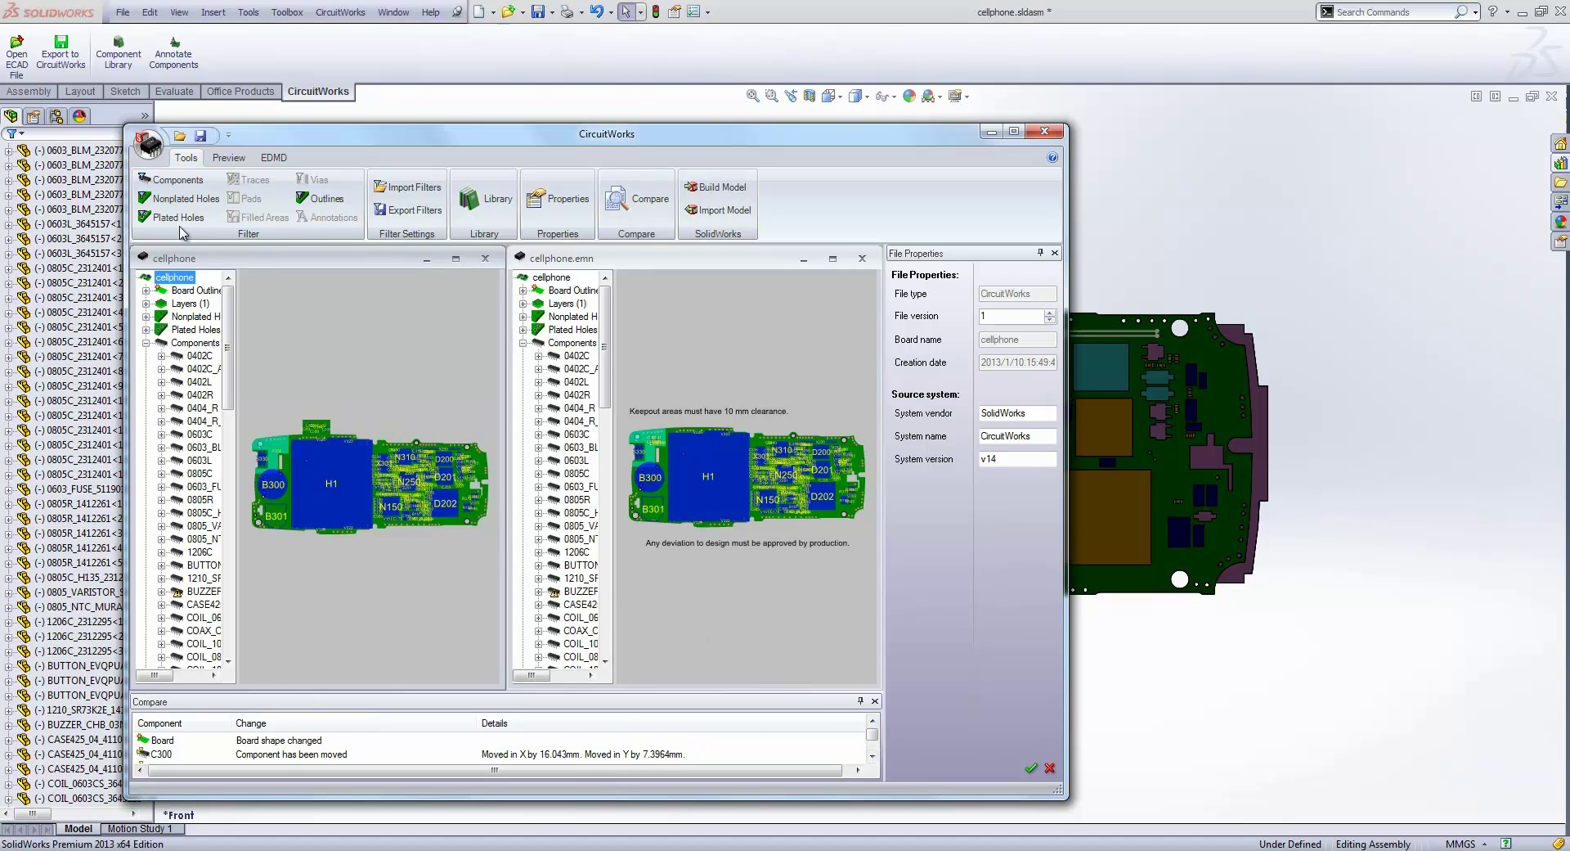
- Save the board as cellphone.emn with the IDF 3.0 (*.emn/*.emp) file type
{"action": "left_click", "coordinate": [151, 156]}
{"action": "left_click", "coordinate": [182, 241]}
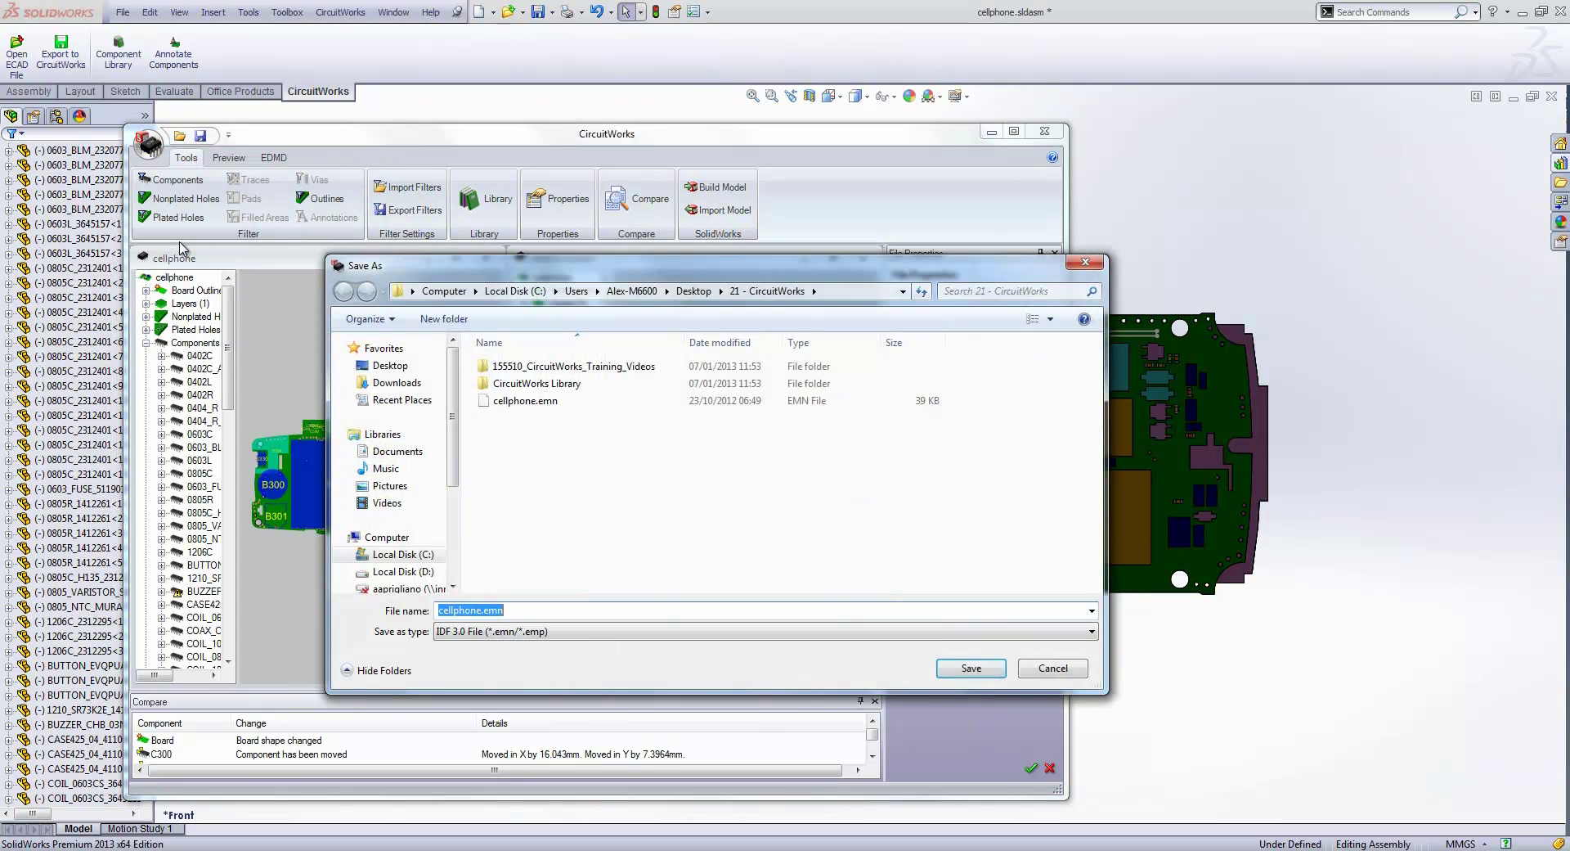
{"action": "left_click", "coordinate": [555, 633]}
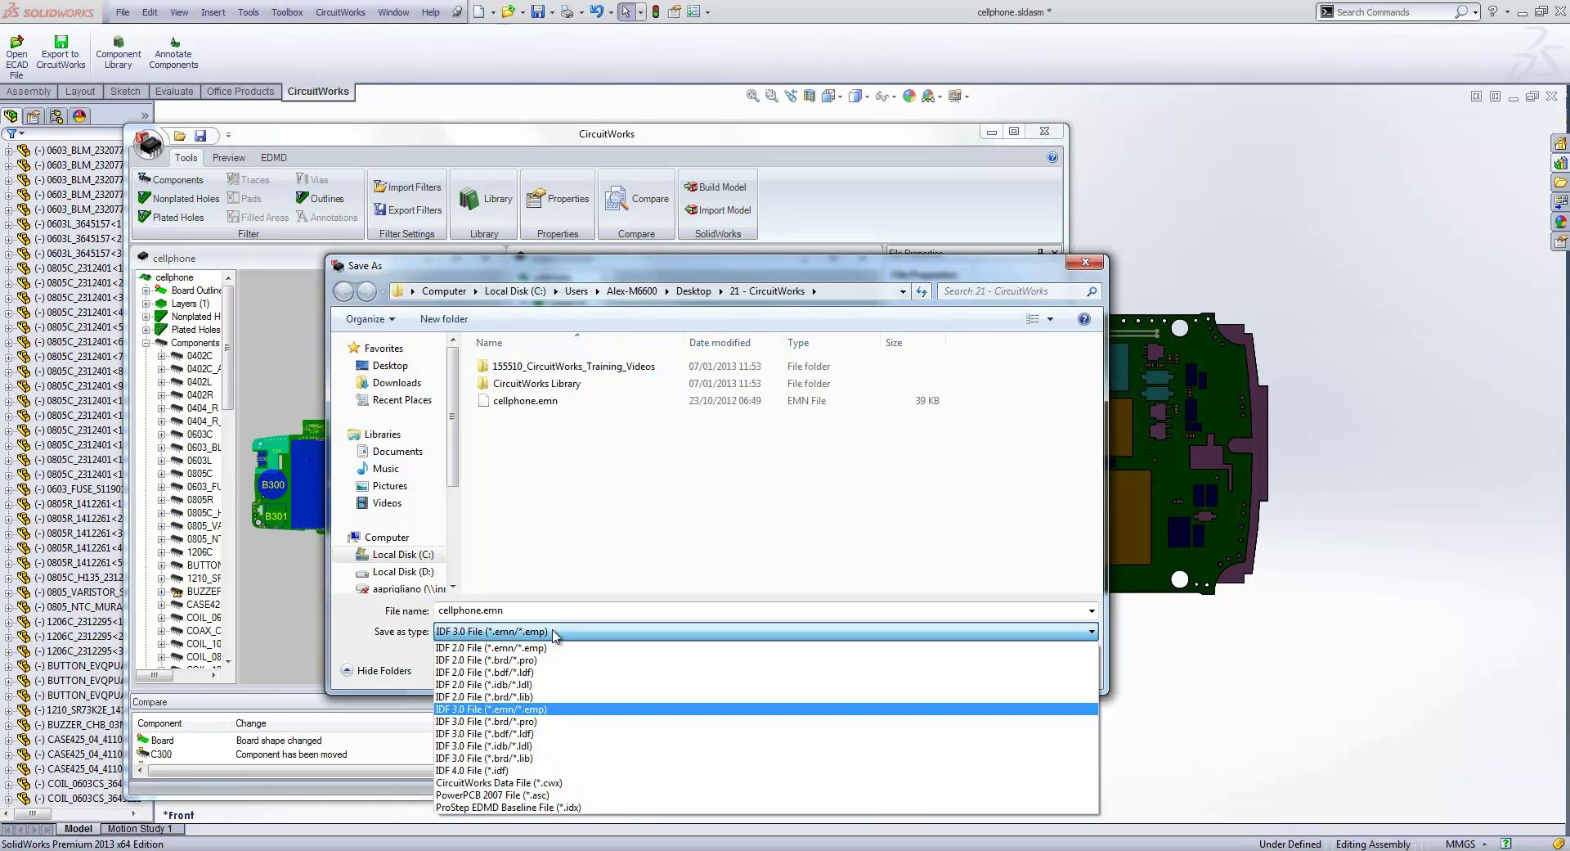
{"action": "left_click", "coordinate": [555, 635]}
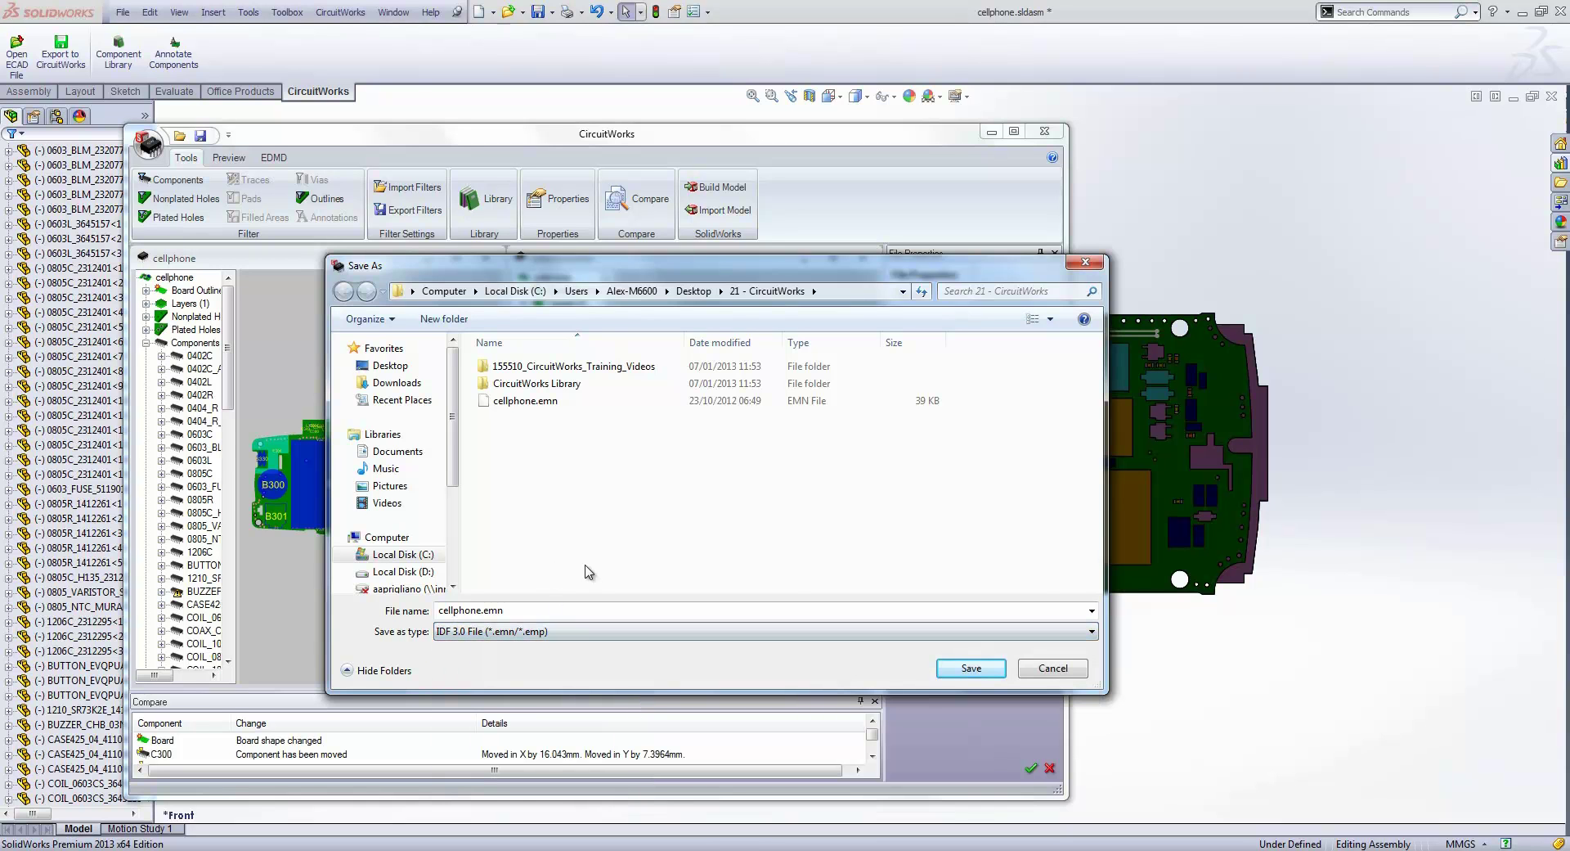
{"action": "left_click", "coordinate": [1030, 674]}
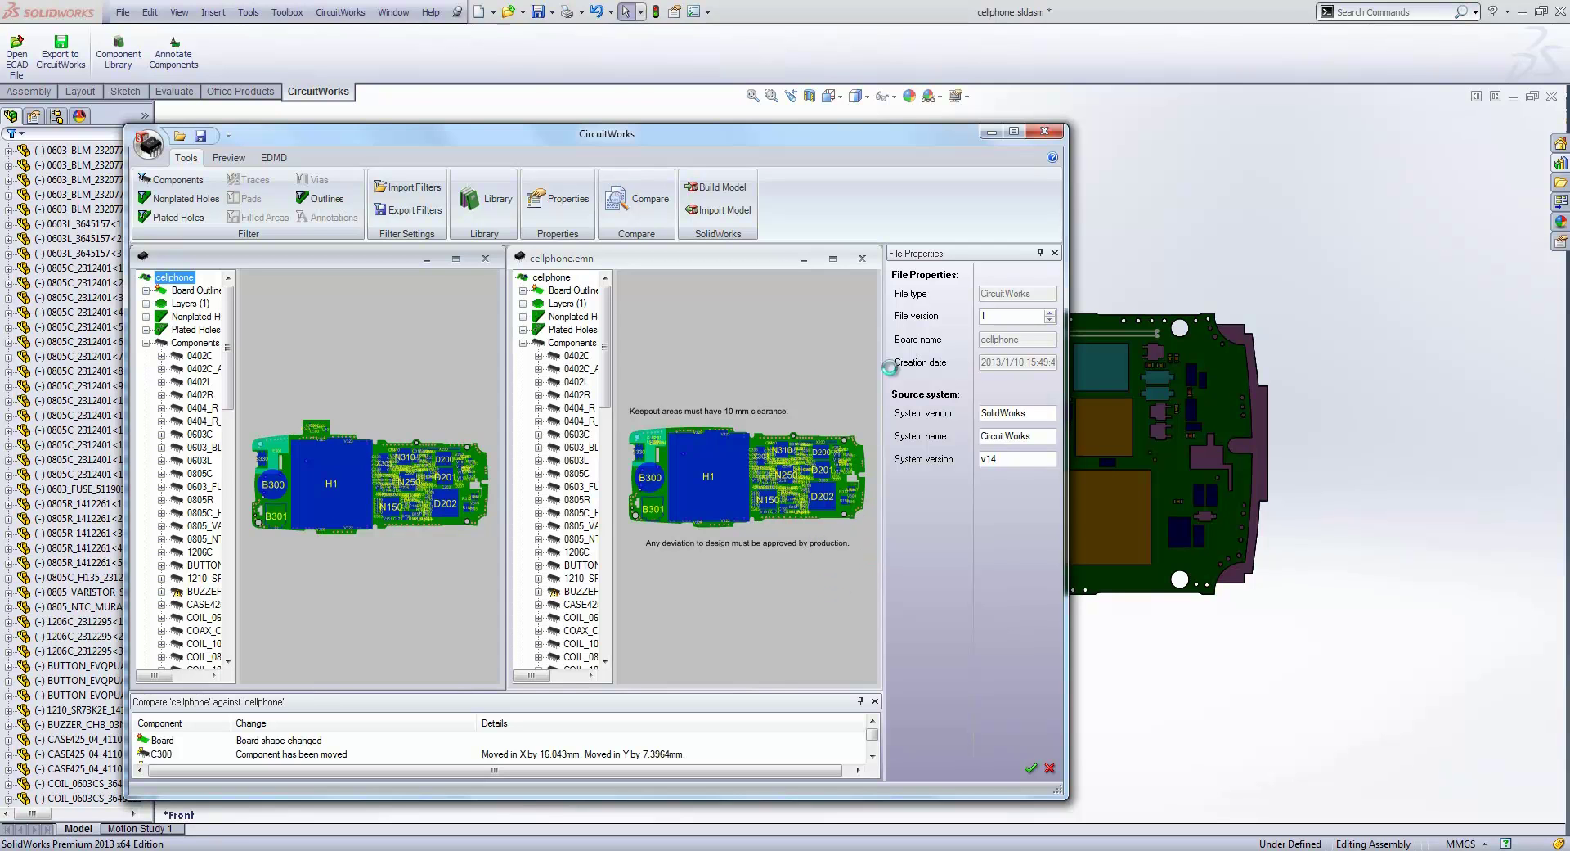
- Close both cellphone boards in CircuitWorks without saving their changes
{"action": "left_click", "coordinate": [862, 258]}
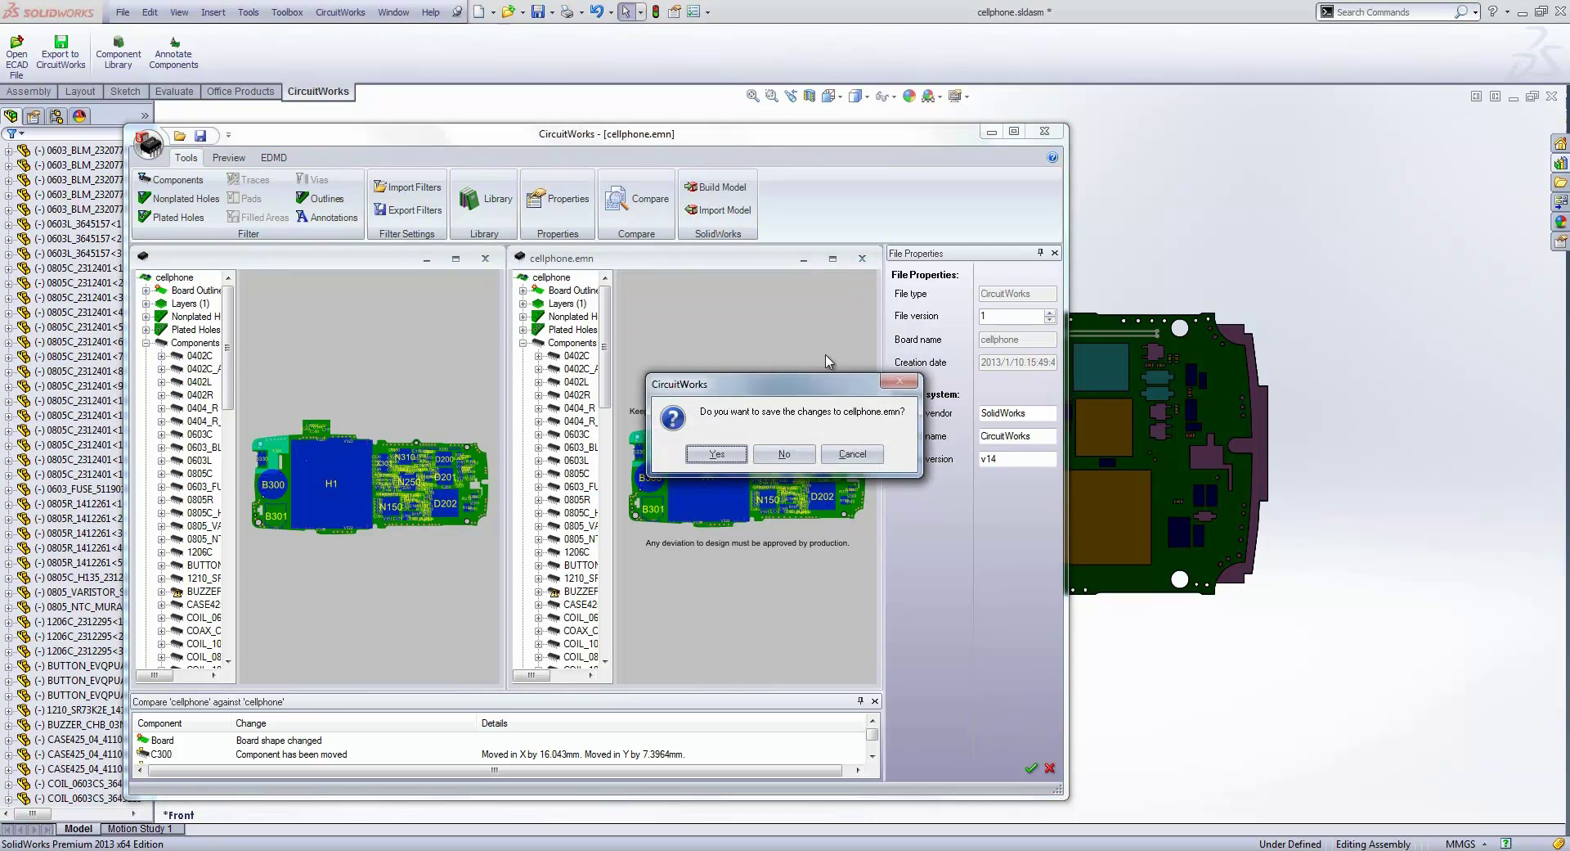
{"action": "left_click", "coordinate": [781, 452]}
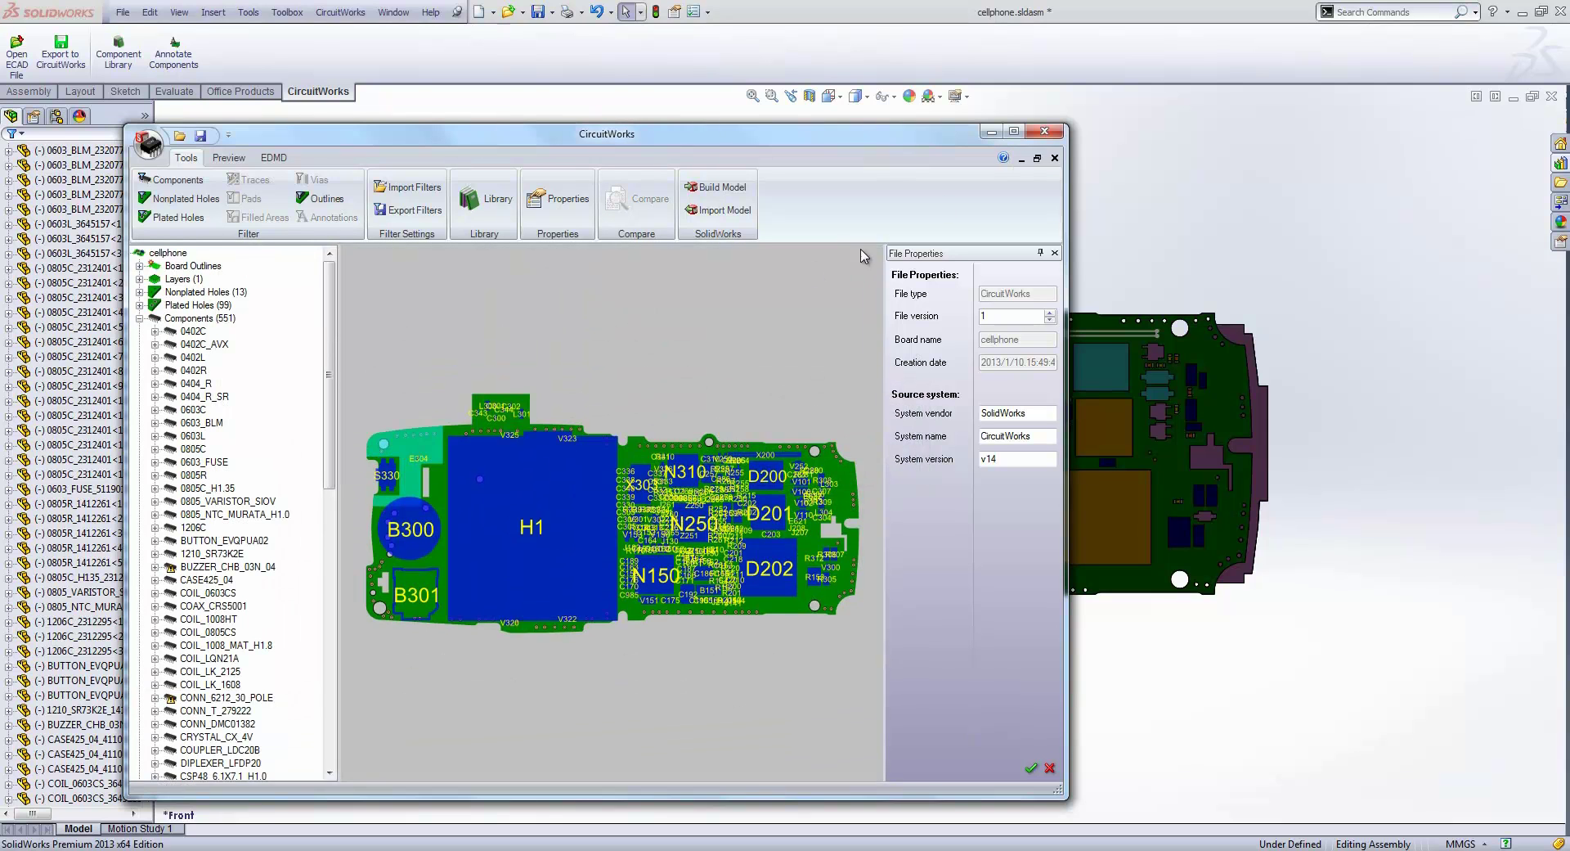
{"action": "left_click", "coordinate": [1055, 157]}
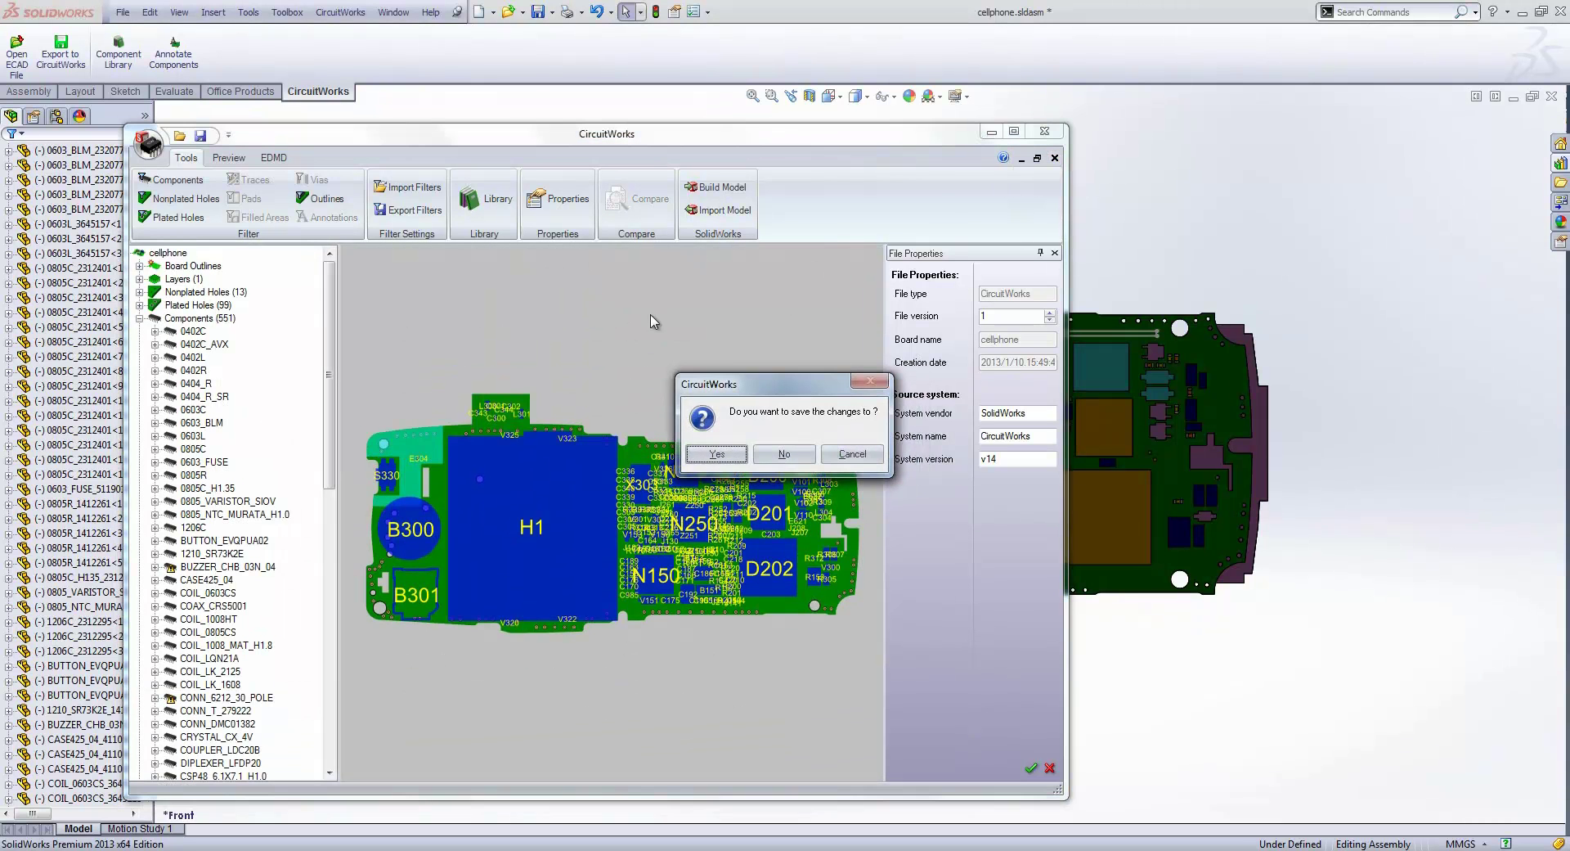
{"action": "left_click", "coordinate": [785, 455]}
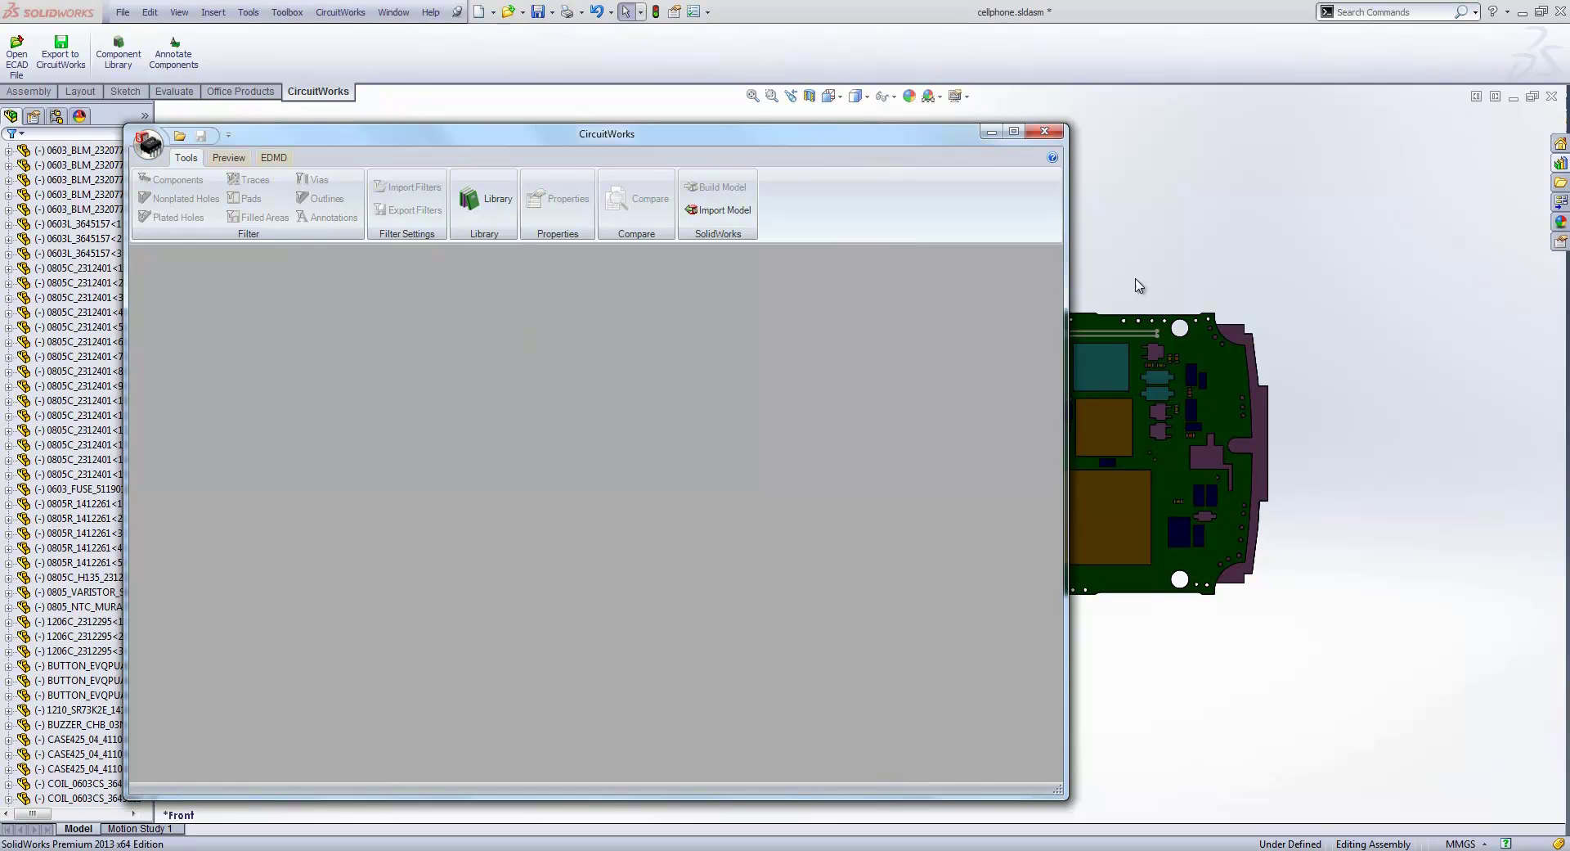
- Close CircuitWorks, then close the cellphone assembly and board part without saving
{"action": "double_click", "coordinate": [152, 145]}
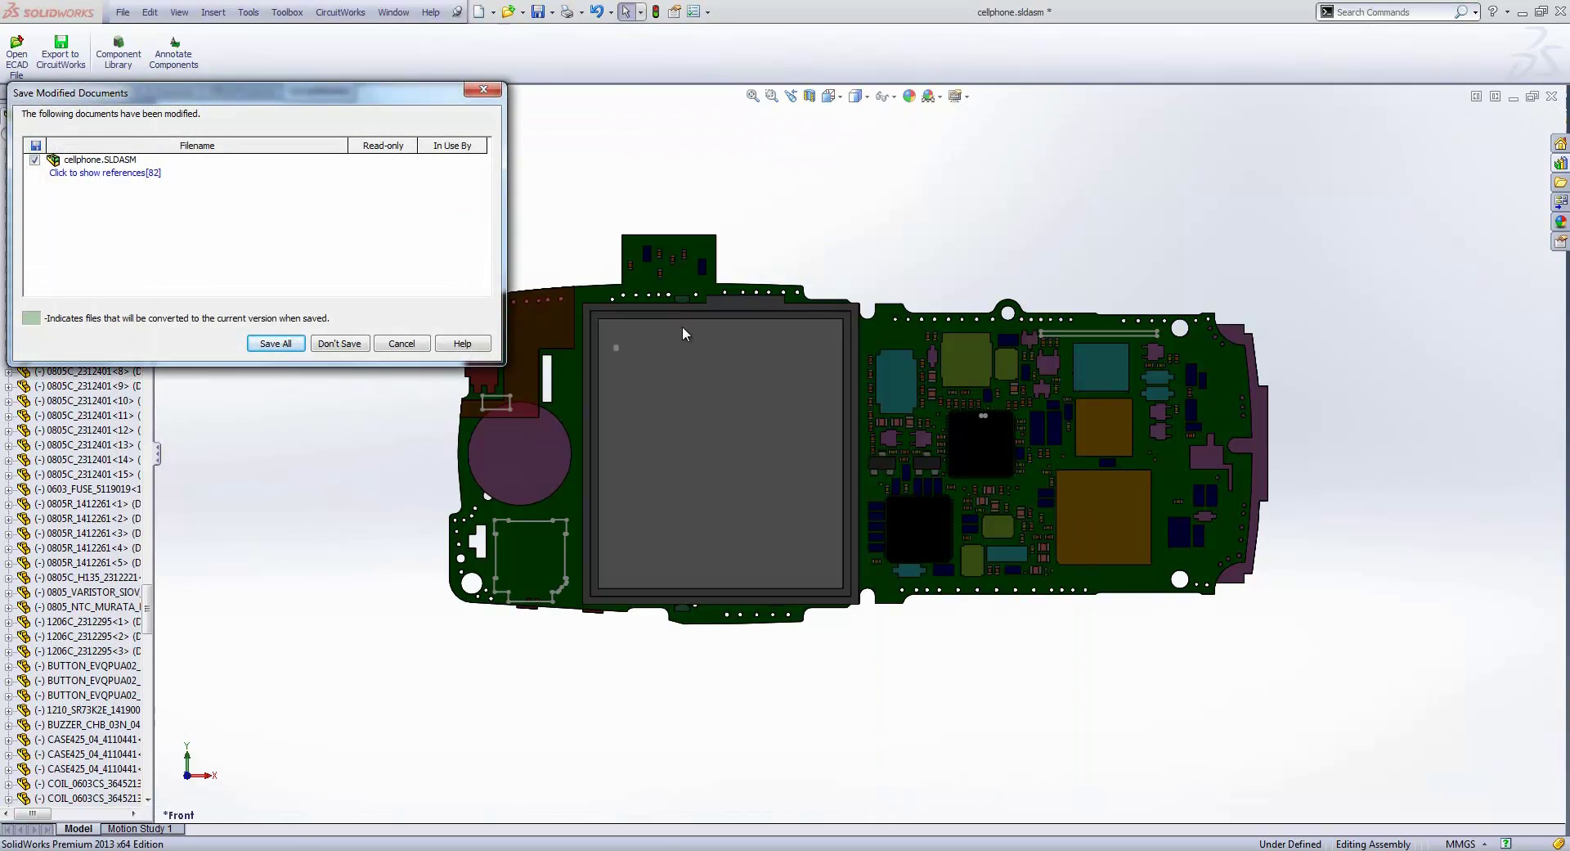
{"action": "left_click", "coordinate": [339, 344]}
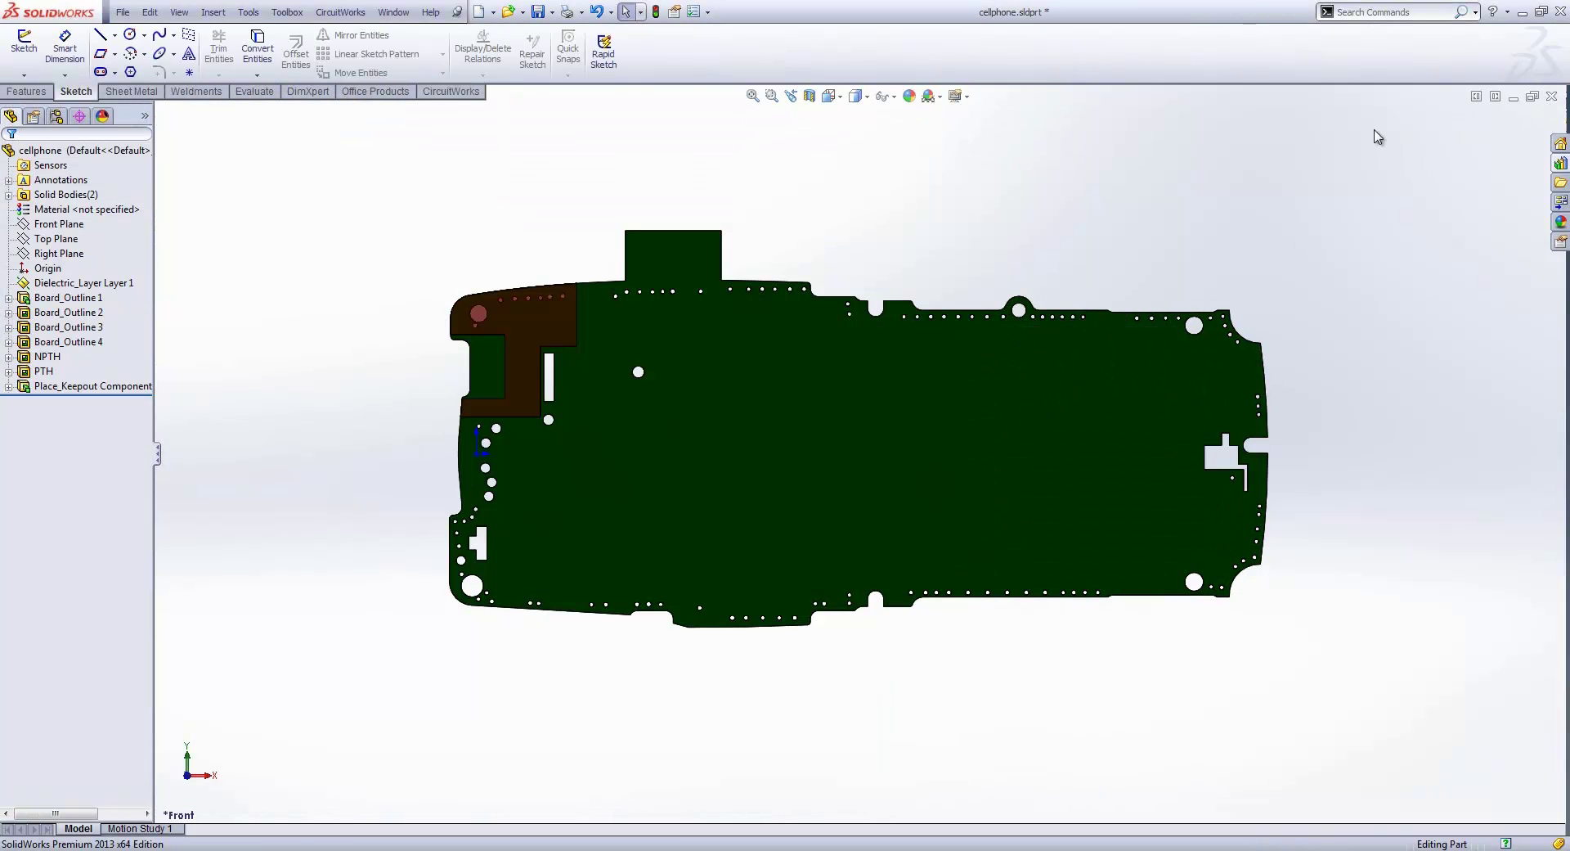
{"action": "left_click", "coordinate": [1552, 96]}
- Discard the board part's changes and open the CircuitWorks.asc ECAD file in CircuitWorks
{"action": "left_click", "coordinate": [756, 467]}
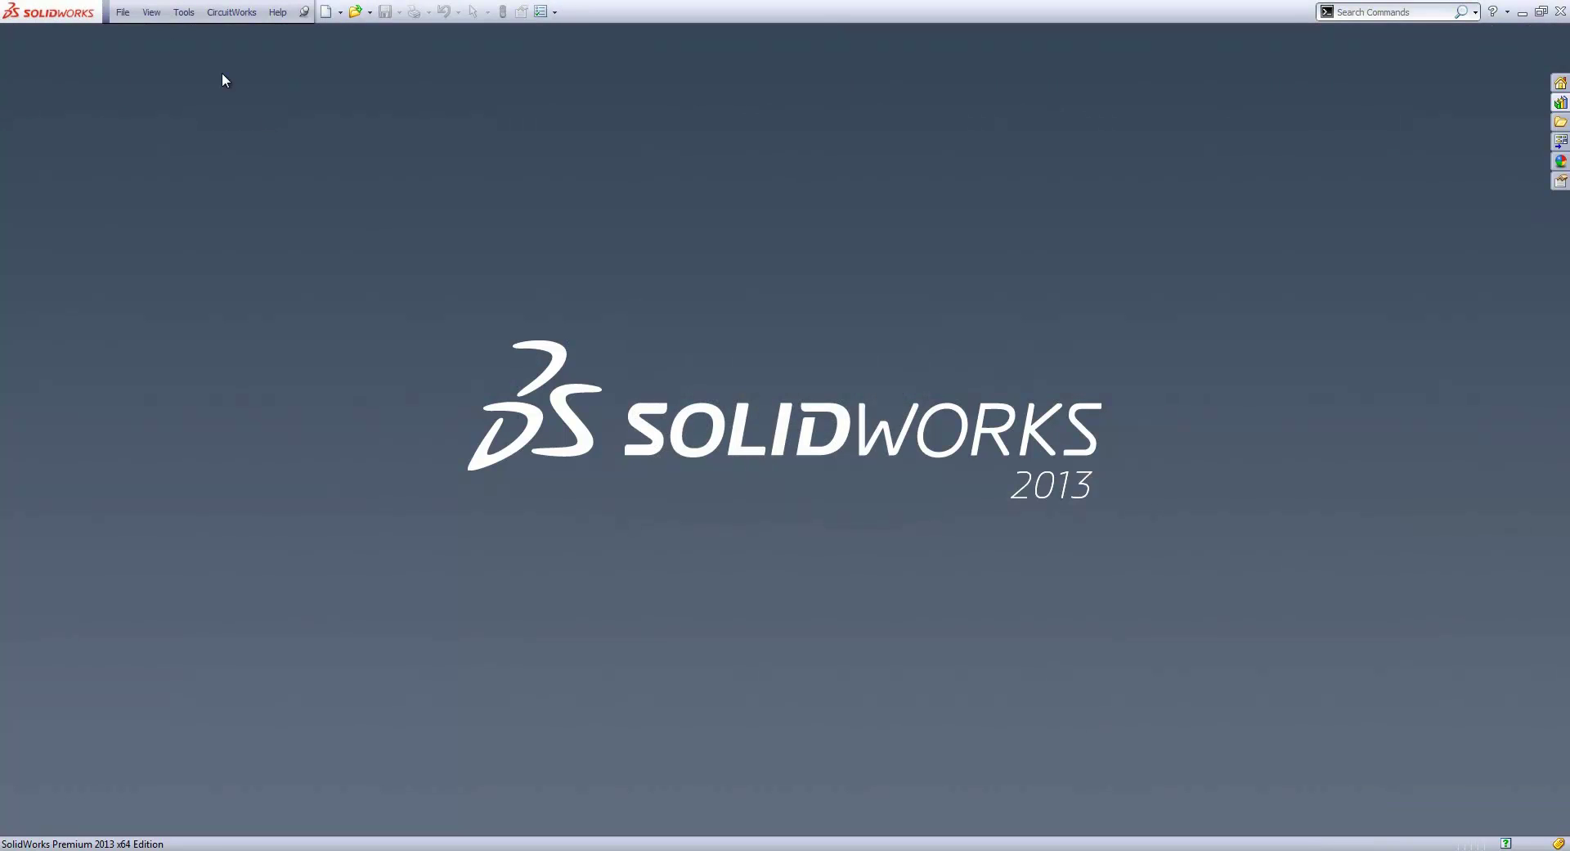
{"action": "left_click", "coordinate": [229, 11]}
{"action": "left_click", "coordinate": [240, 35]}
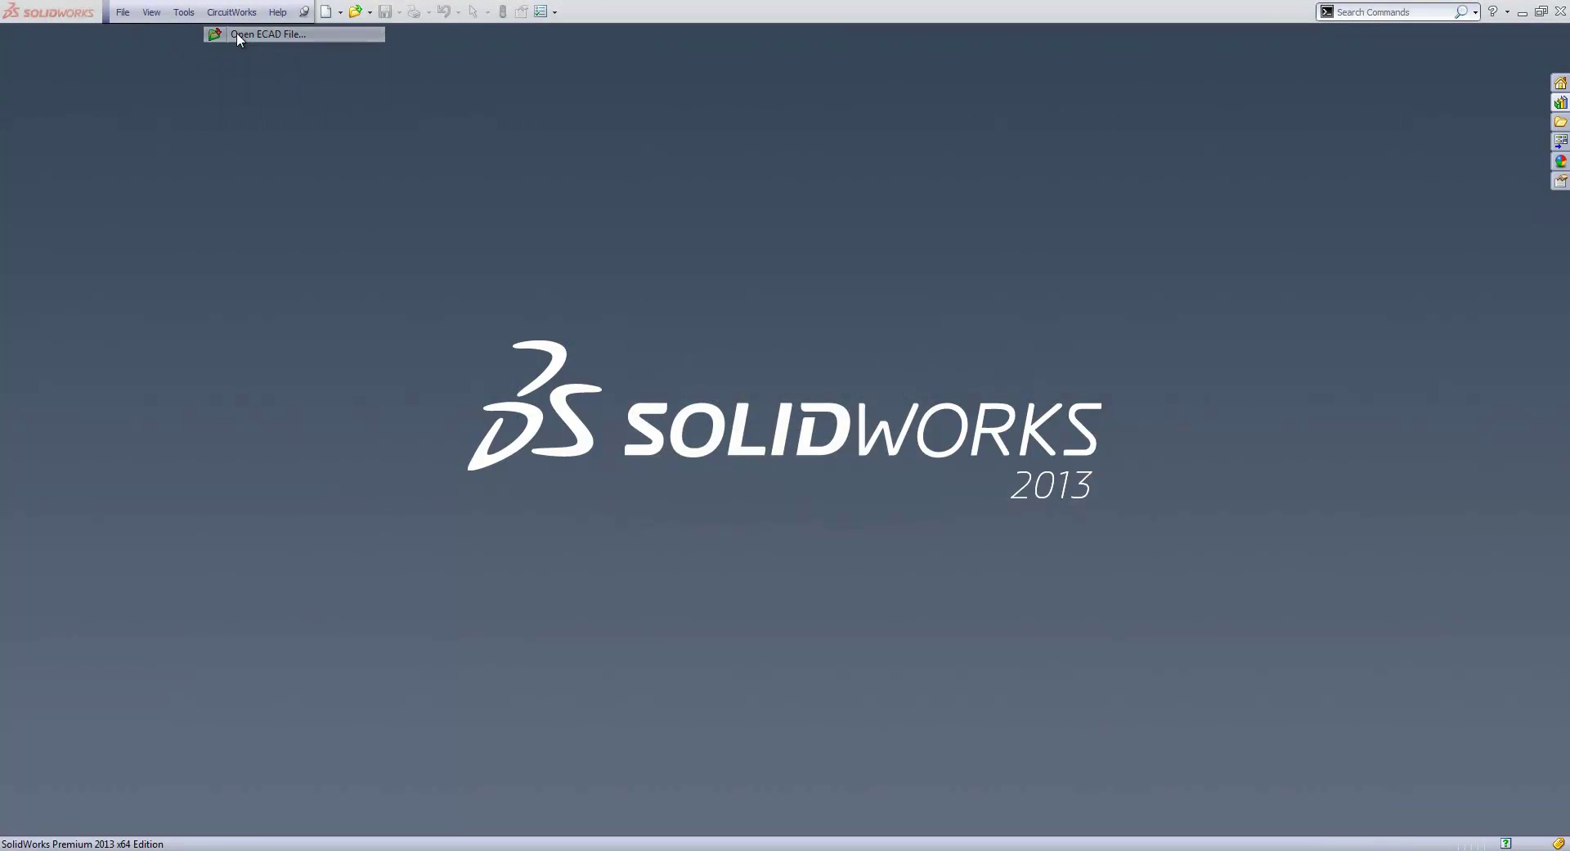
{"action": "left_click", "coordinate": [881, 382]}
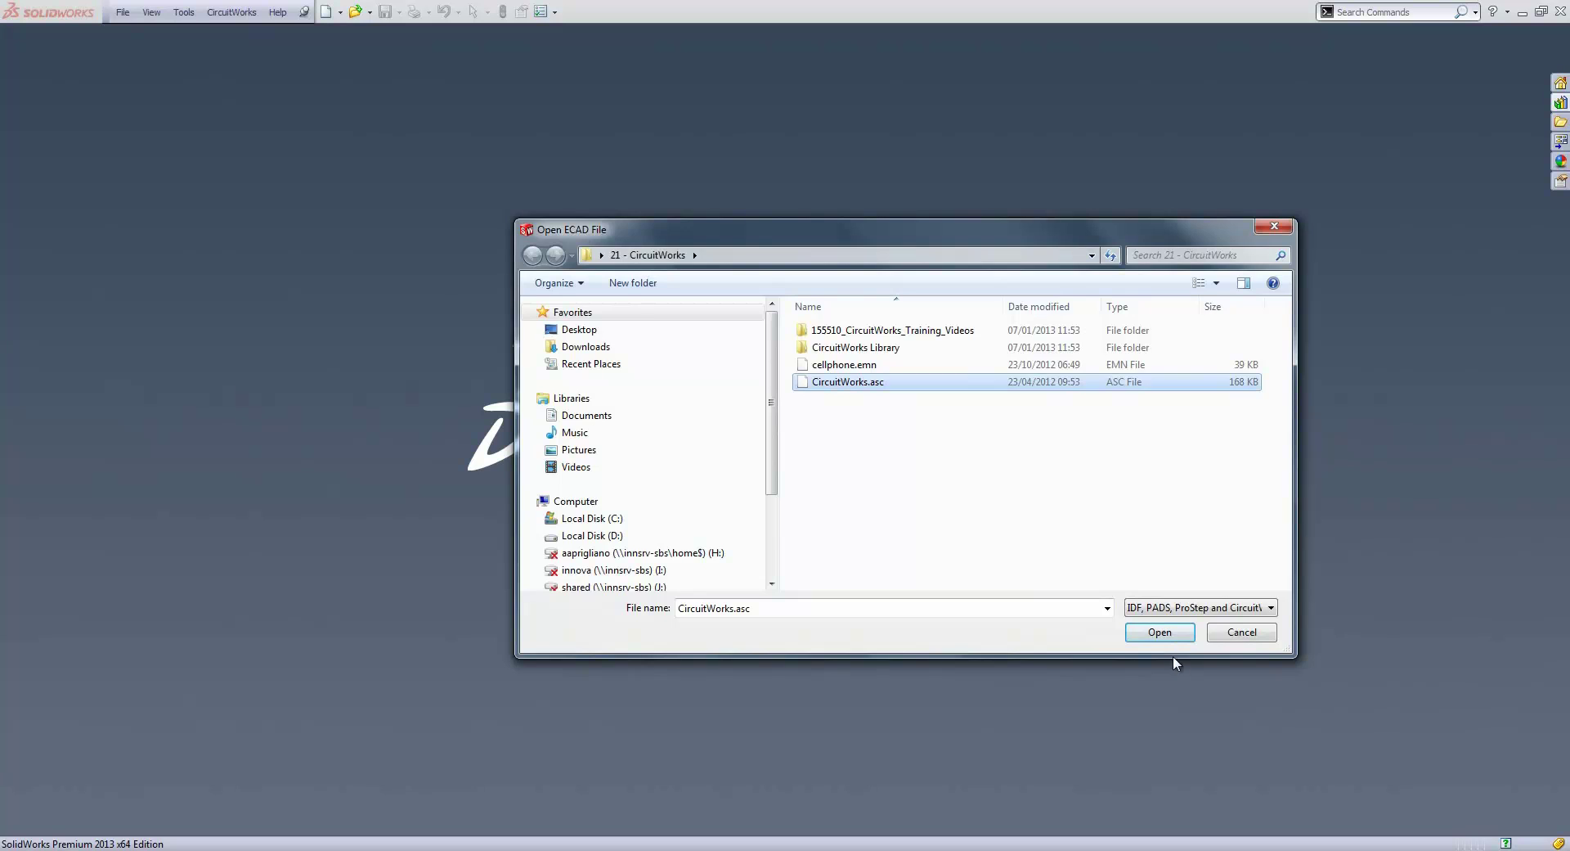
{"action": "left_click", "coordinate": [1160, 632]}
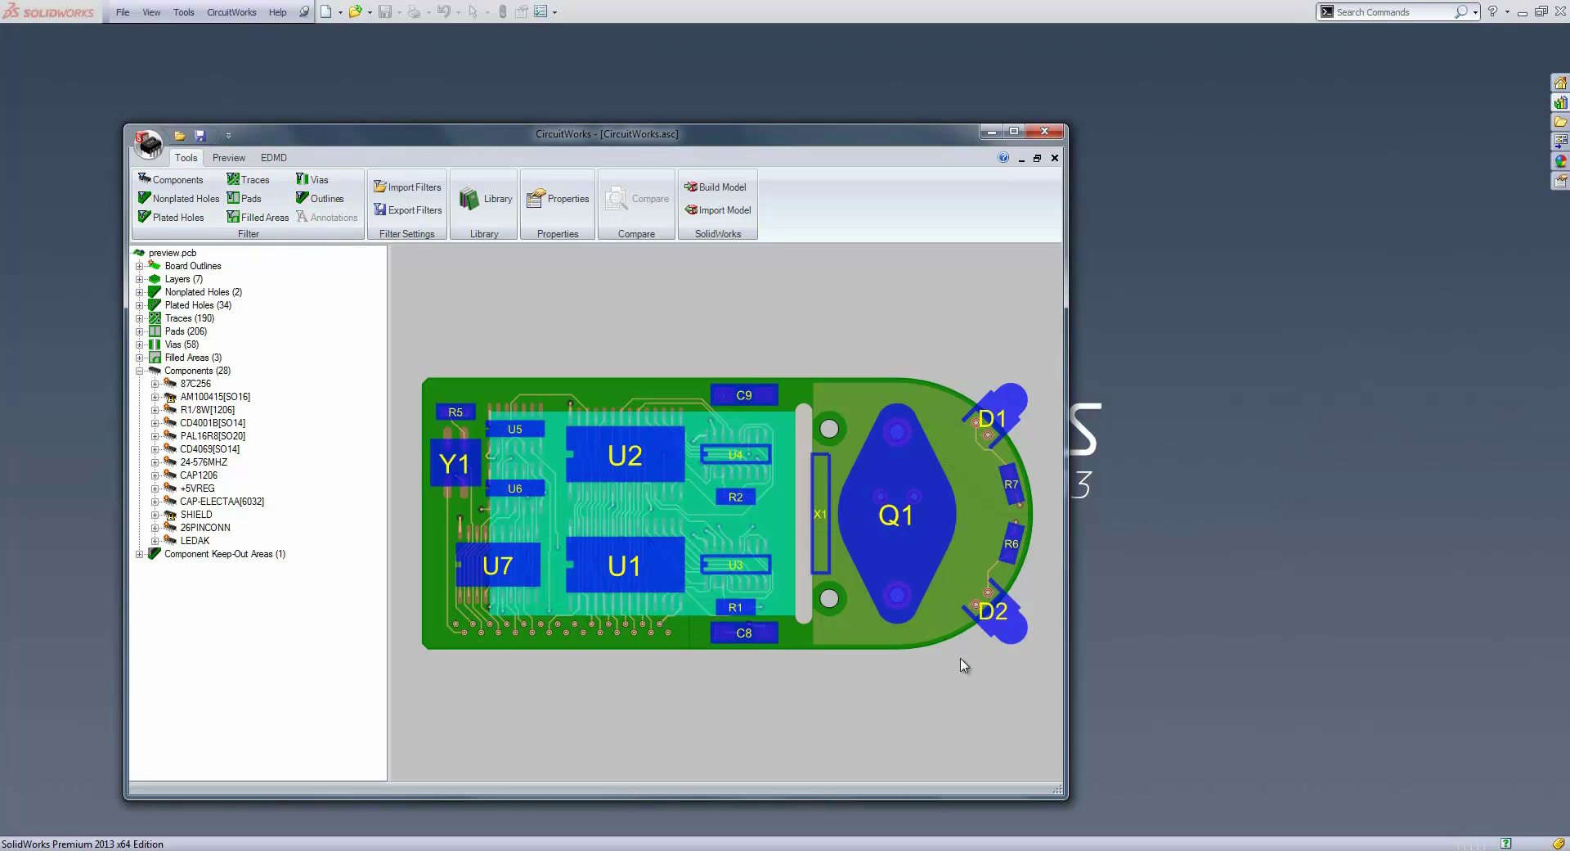
- Highlight the traces, pads, vias and components, then keep only components on the top of the board
{"action": "left_click", "coordinate": [140, 372]}
{"action": "left_click", "coordinate": [154, 320]}
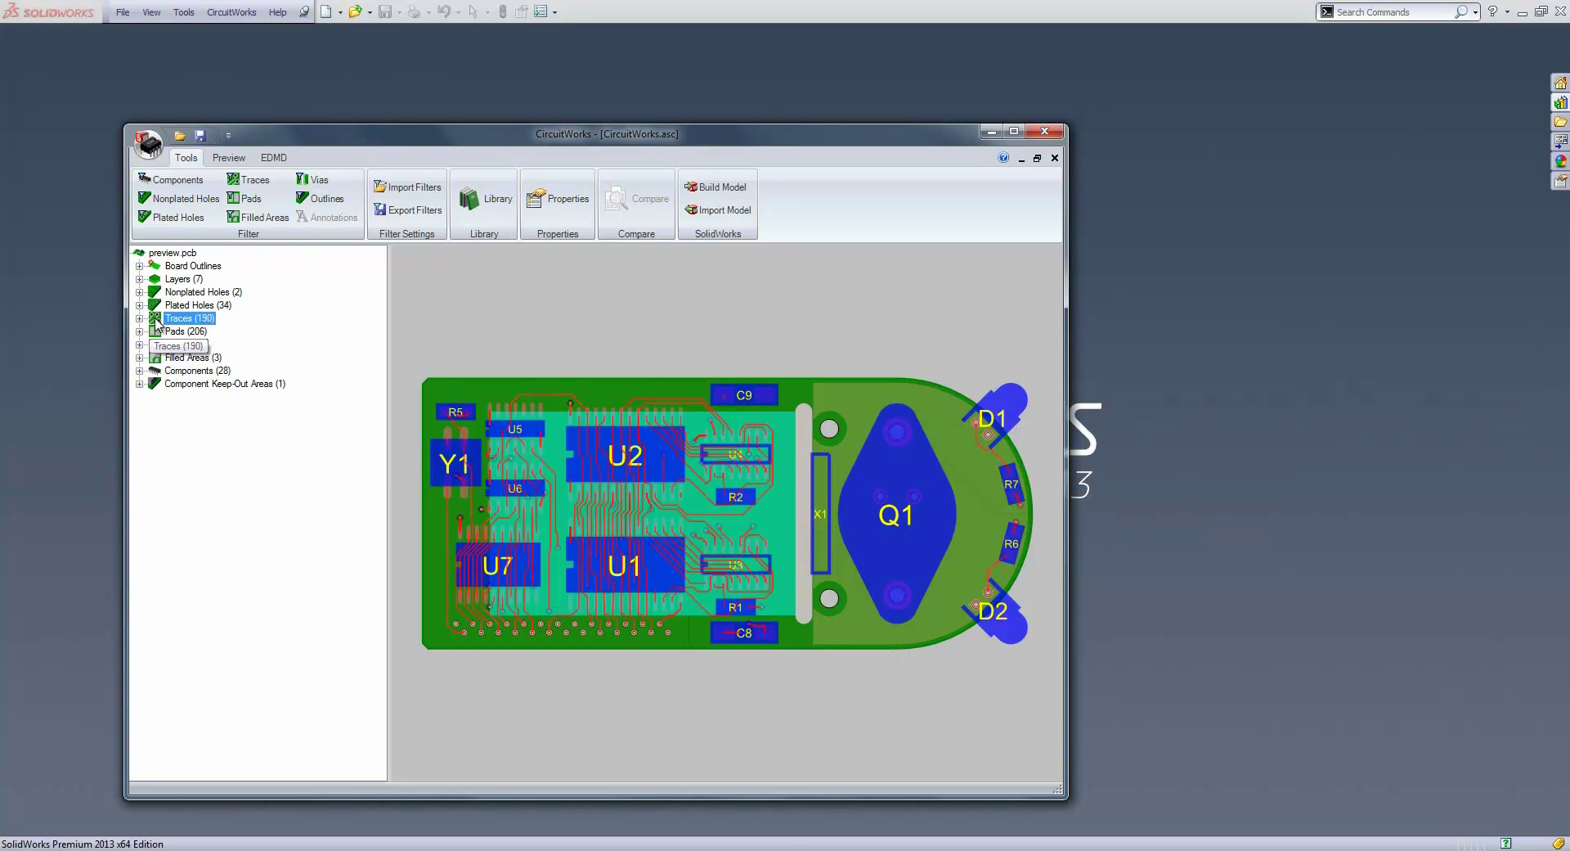
{"action": "left_click", "coordinate": [172, 331]}
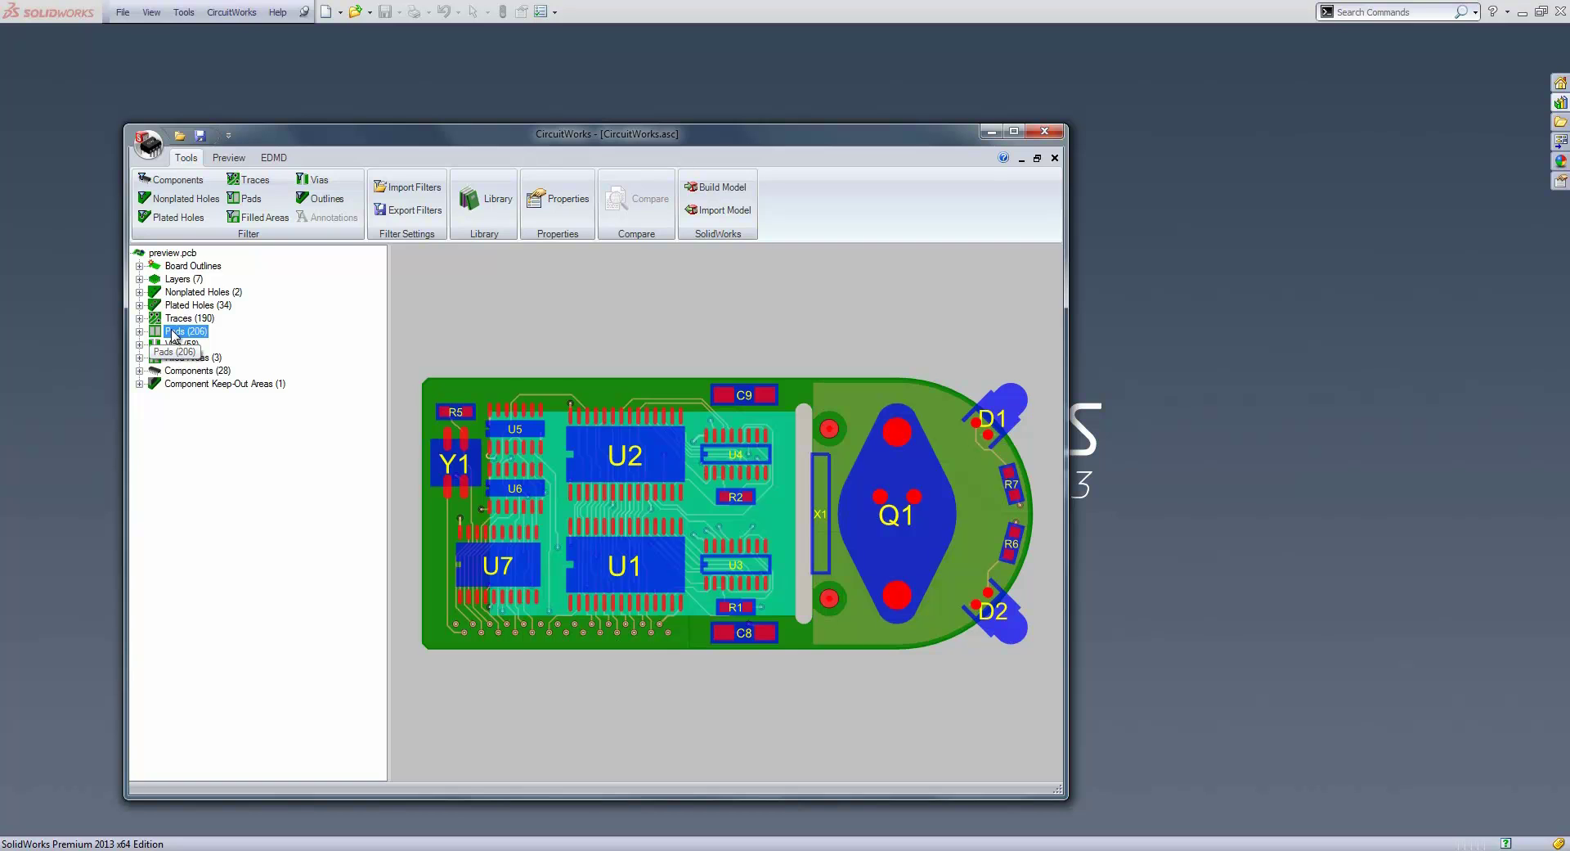
{"action": "left_click", "coordinate": [172, 344]}
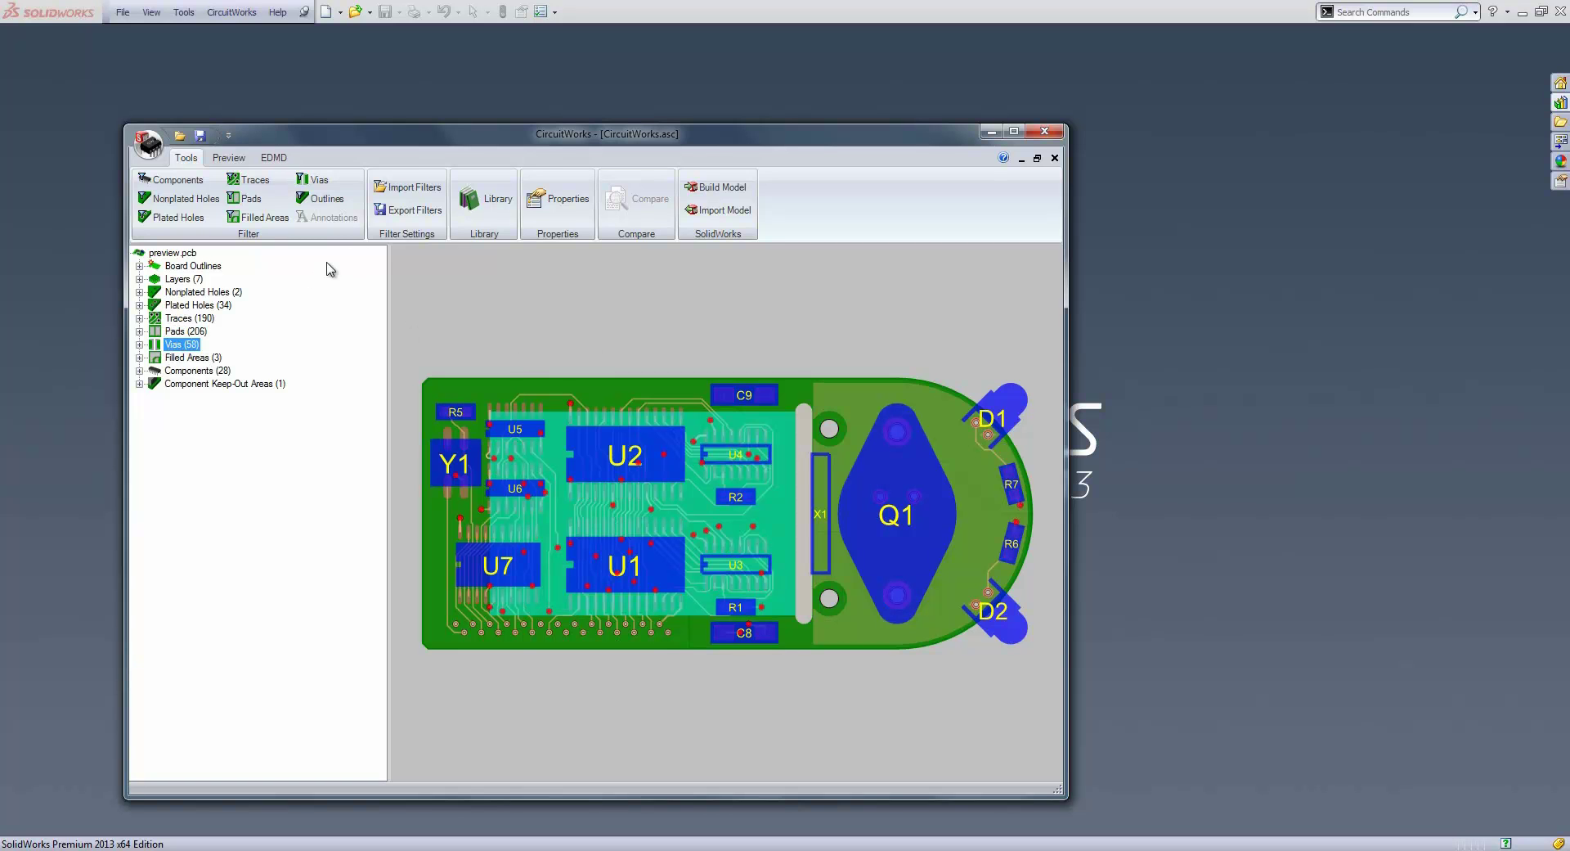
{"action": "left_click", "coordinate": [185, 373]}
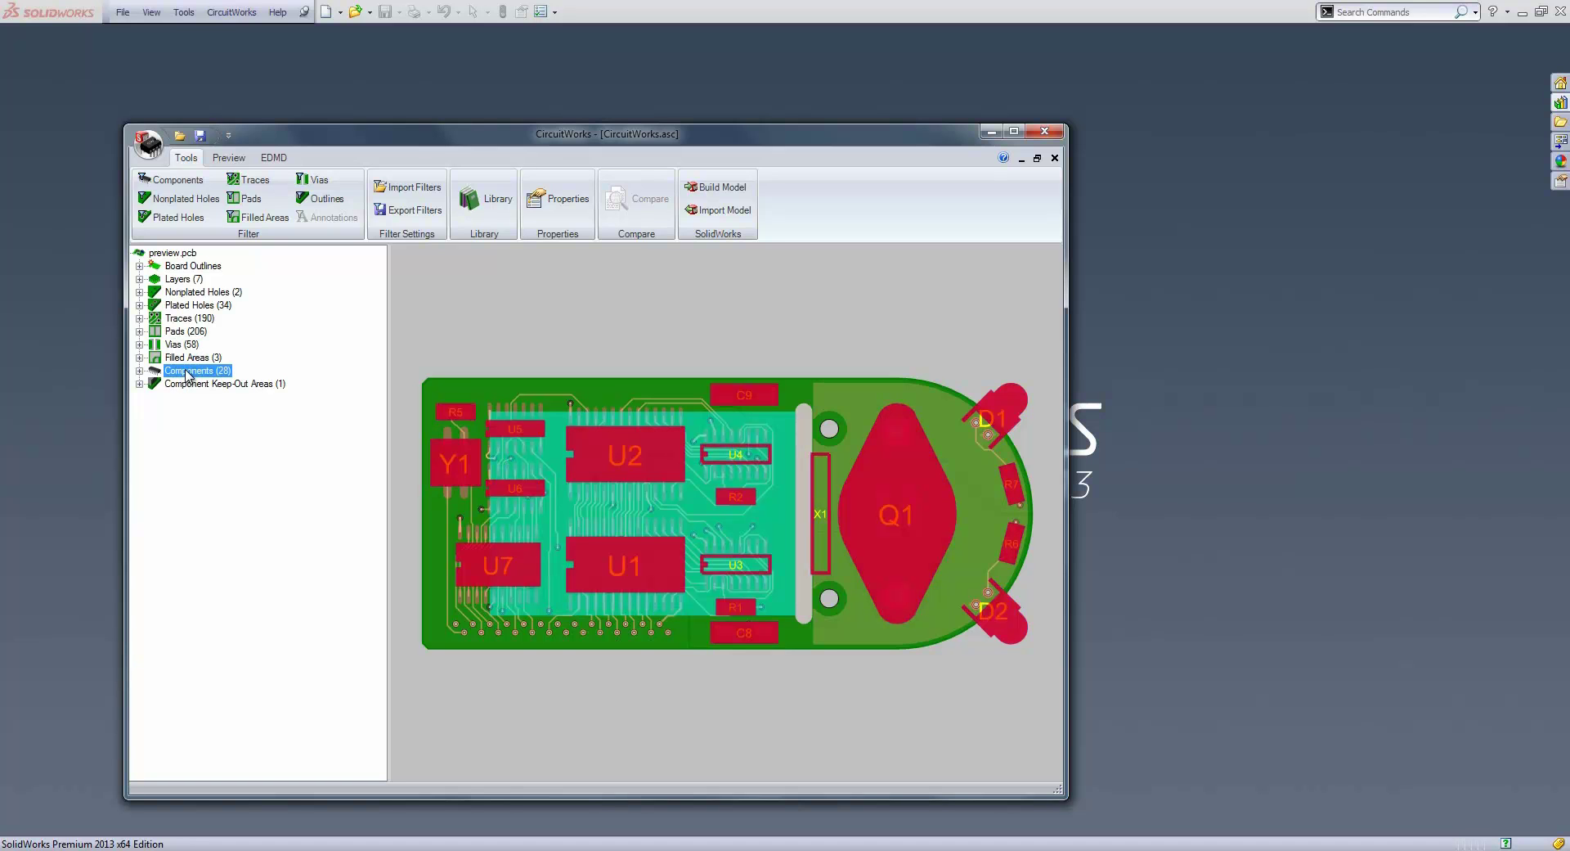
{"action": "left_click", "coordinate": [168, 180]}
{"action": "left_click", "coordinate": [902, 422]}
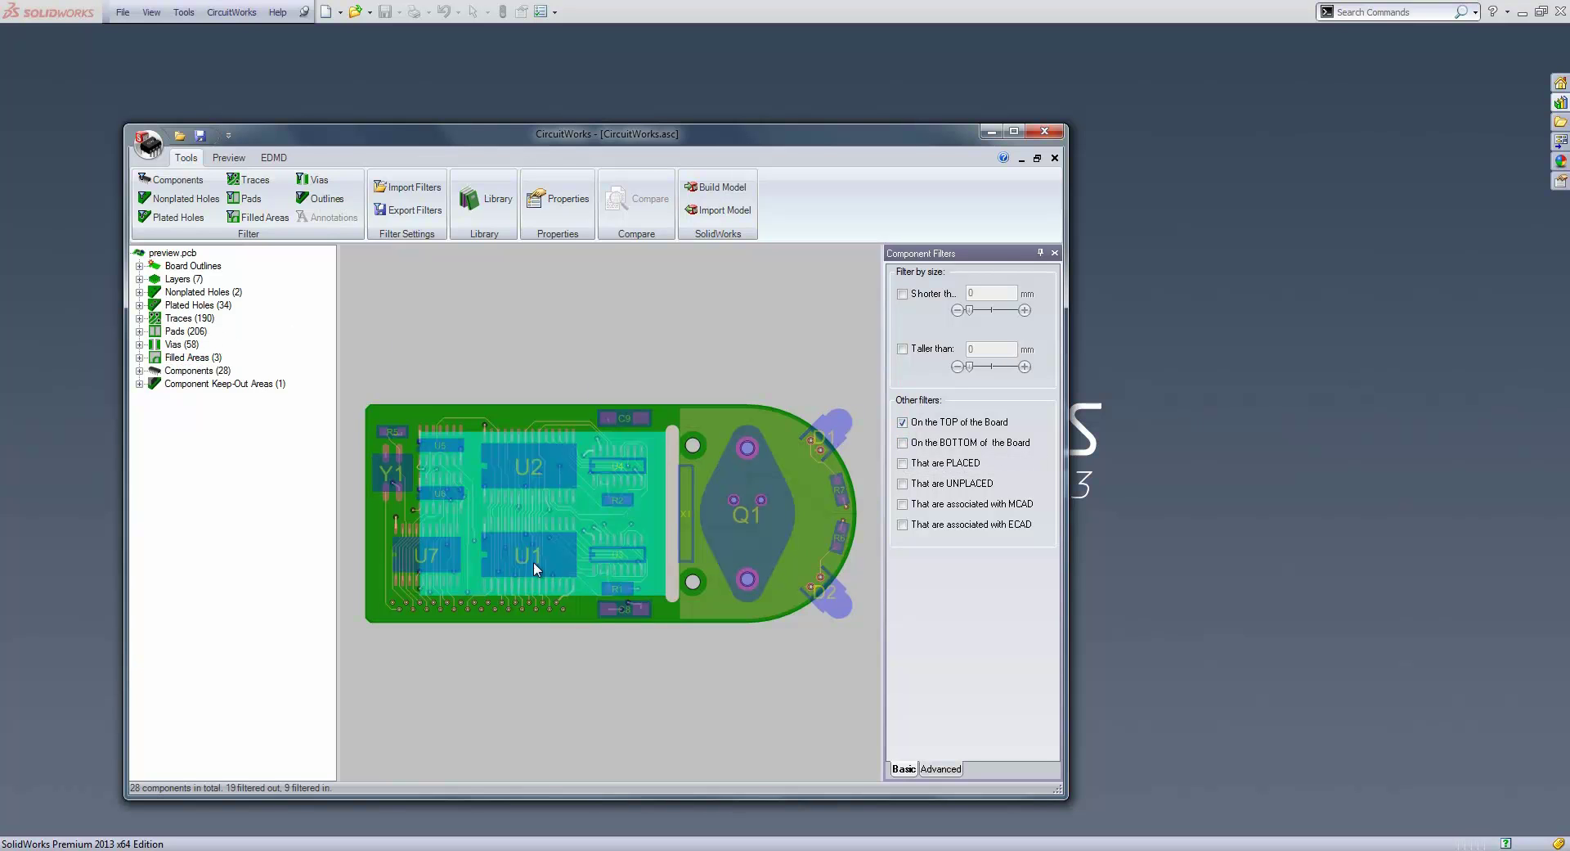
- Filter out the component keep-out area
{"action": "left_click", "coordinate": [139, 267]}
{"action": "left_click", "coordinate": [140, 267]}
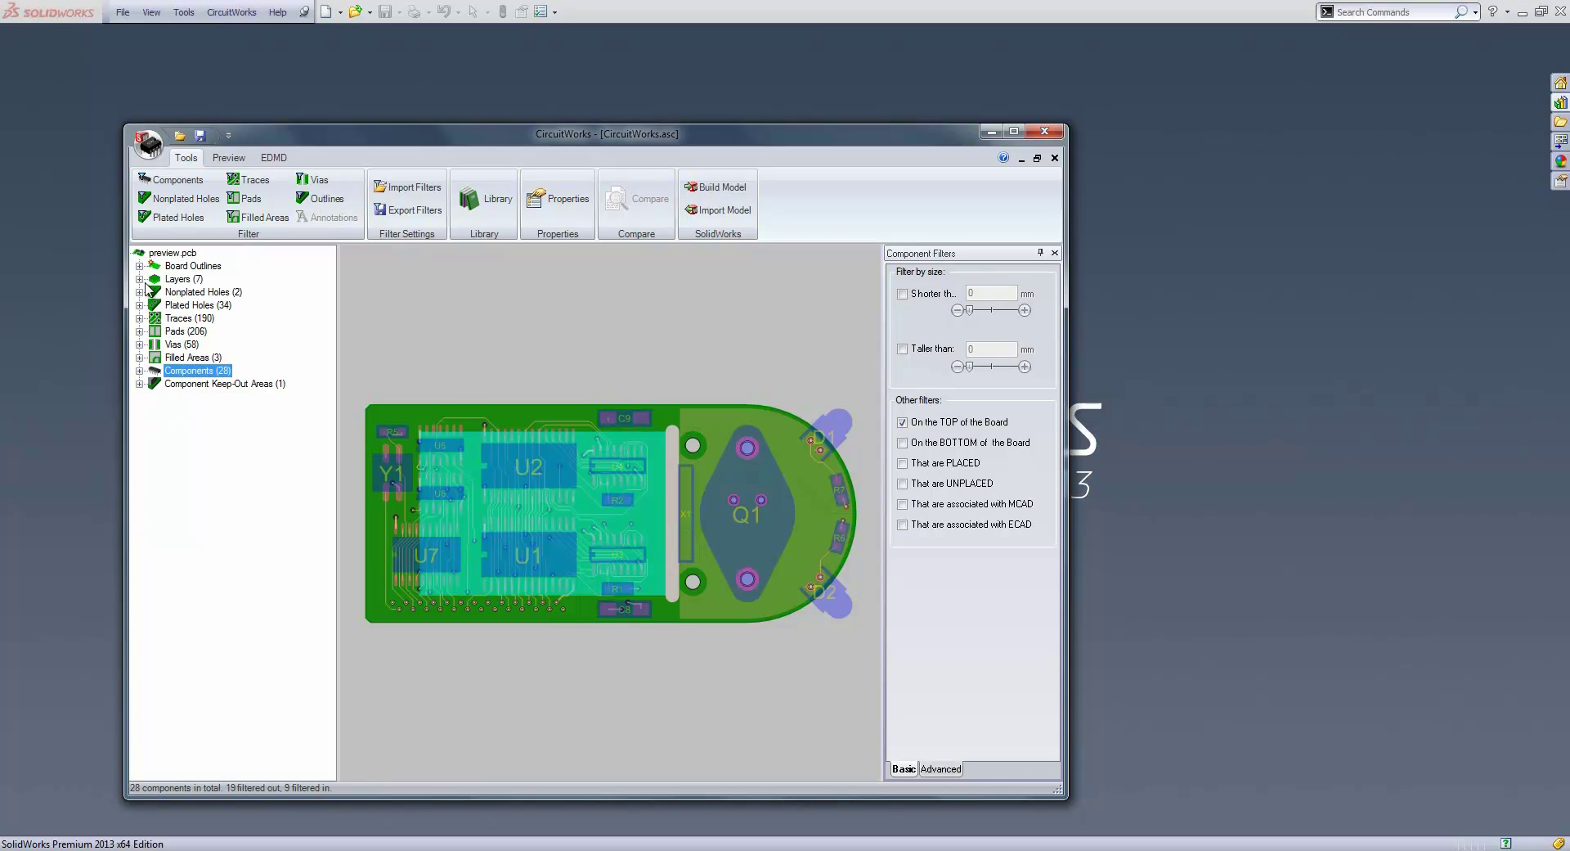
{"action": "left_click", "coordinate": [139, 383]}
{"action": "right_click", "coordinate": [223, 398]}
{"action": "left_click", "coordinate": [225, 403]}
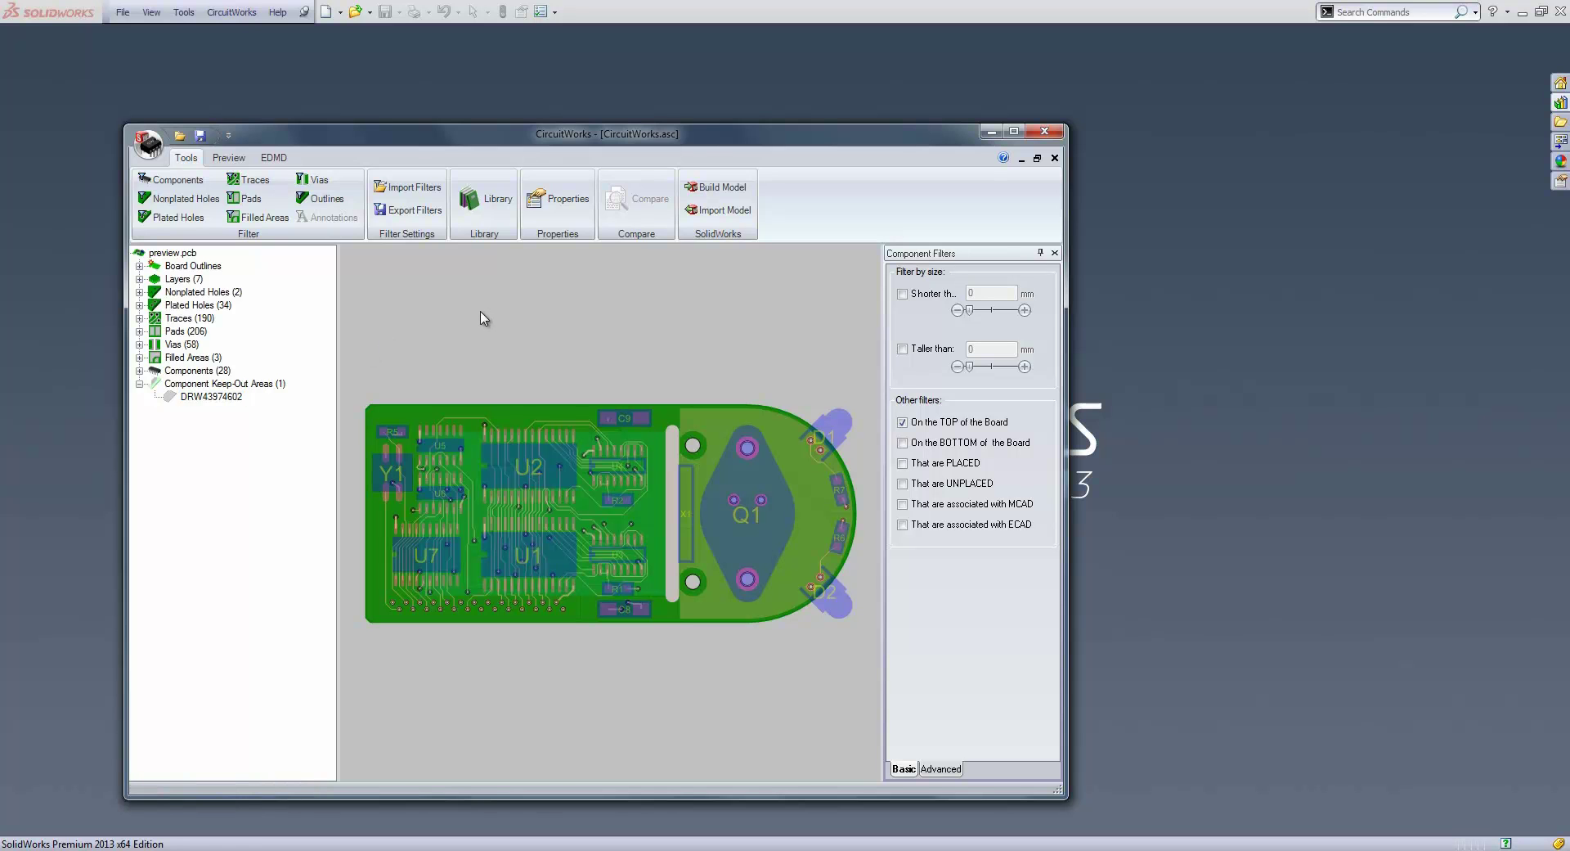
- Build the filtered CircuitWorks.asc board into the previewpcb.sldasm assembly, proceeding past the warnings
{"action": "left_click", "coordinate": [717, 188]}
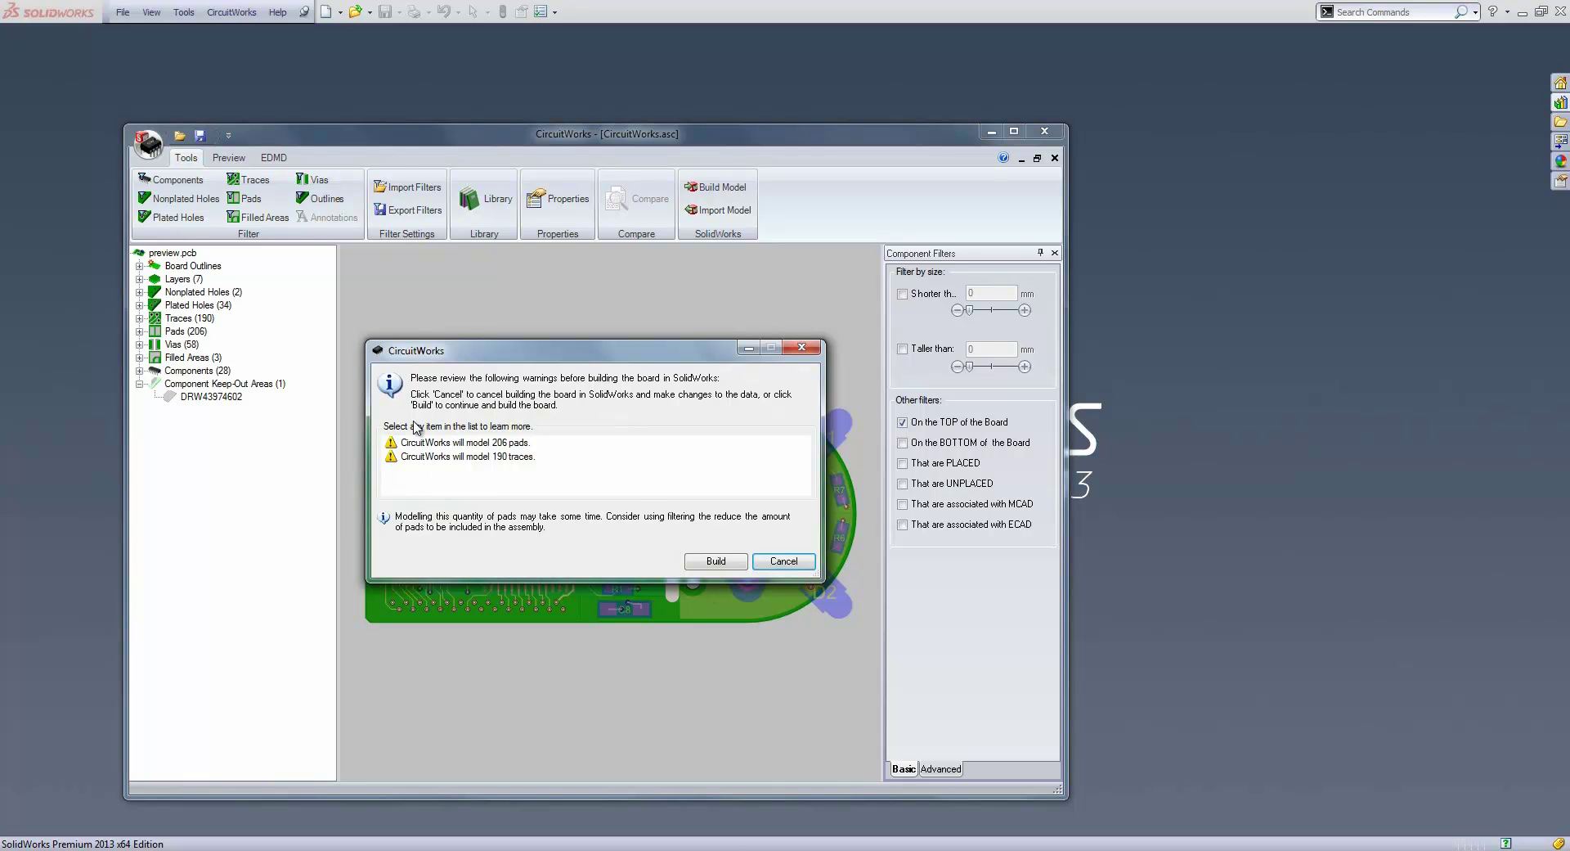
{"action": "left_click", "coordinate": [715, 562]}
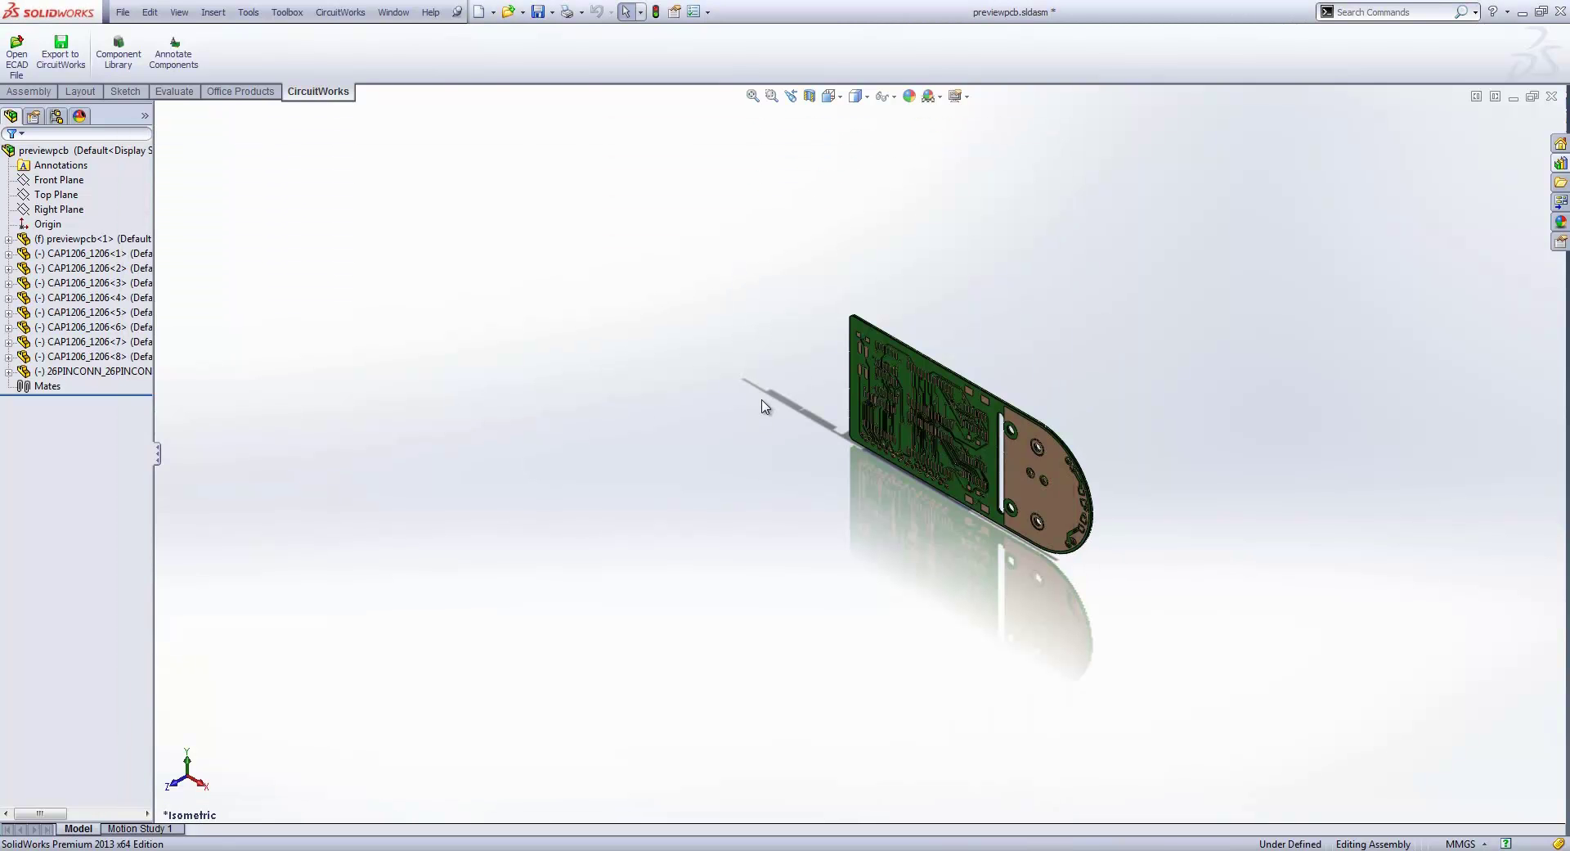
- Show the previewpcb board in the Front view so it fills the screen
{"action": "key", "text": "ctrl+1"}
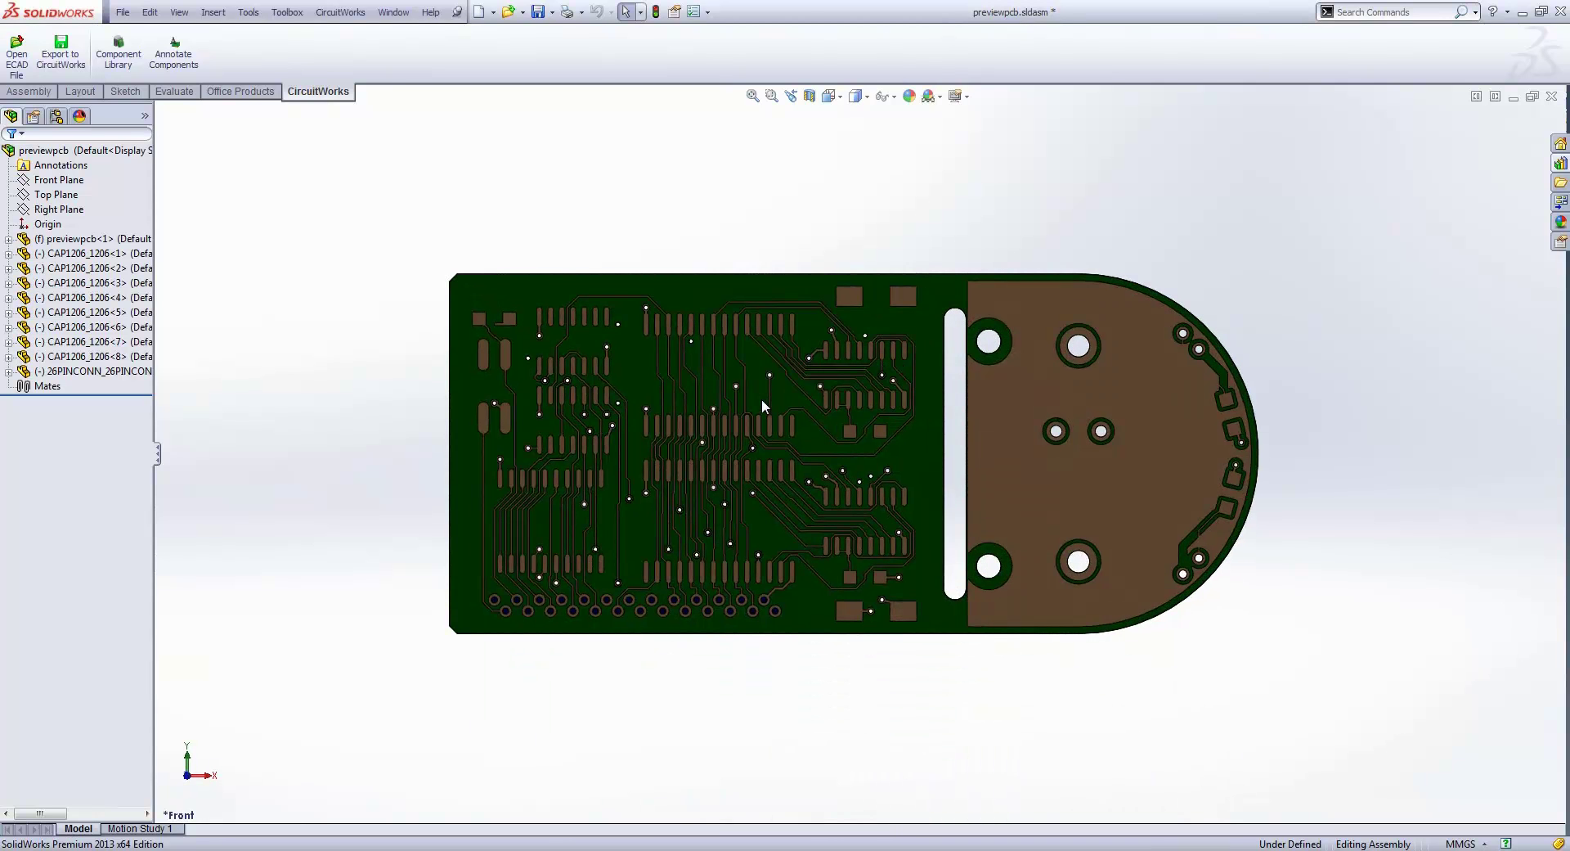